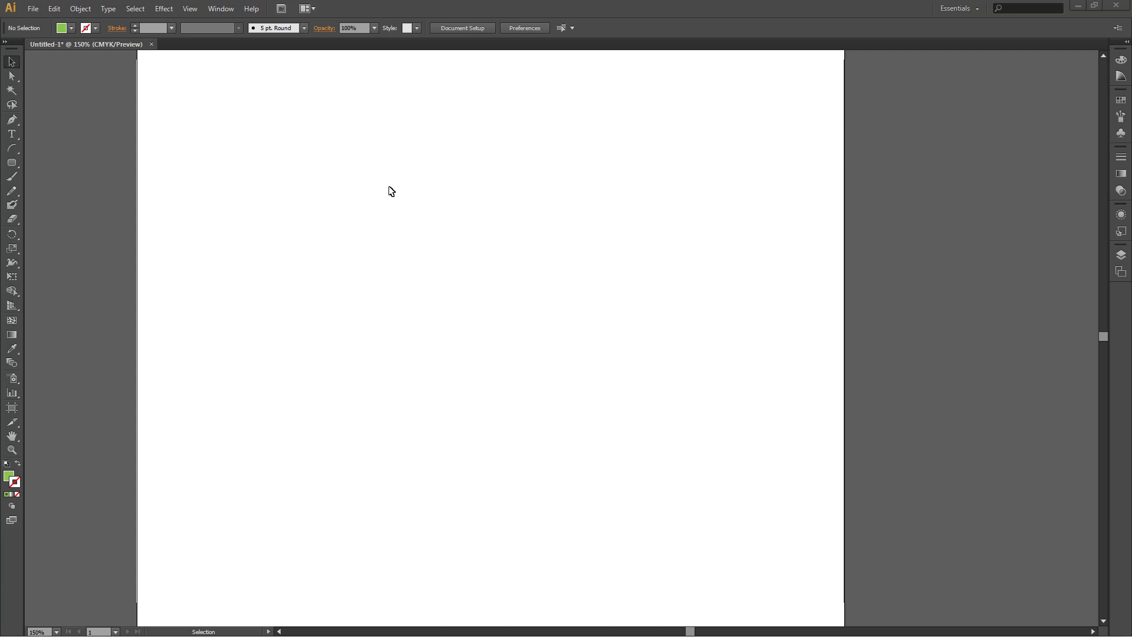
Step: Open the Pathfinder panel from the Window menu and float it over the middle of the canvas
click(226, 9)
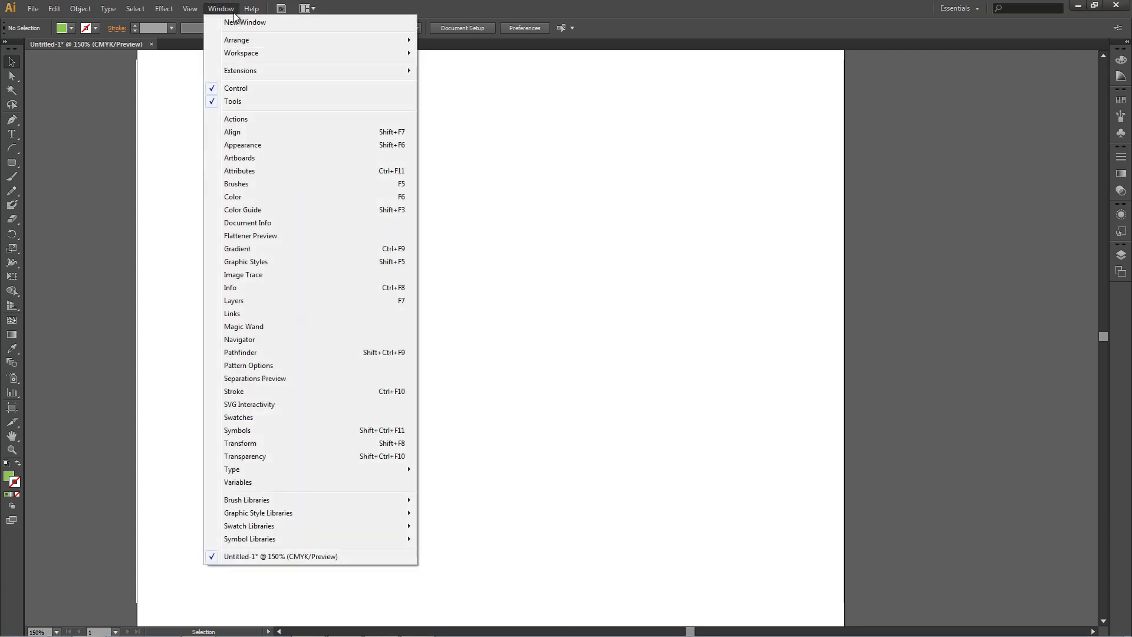
click(236, 353)
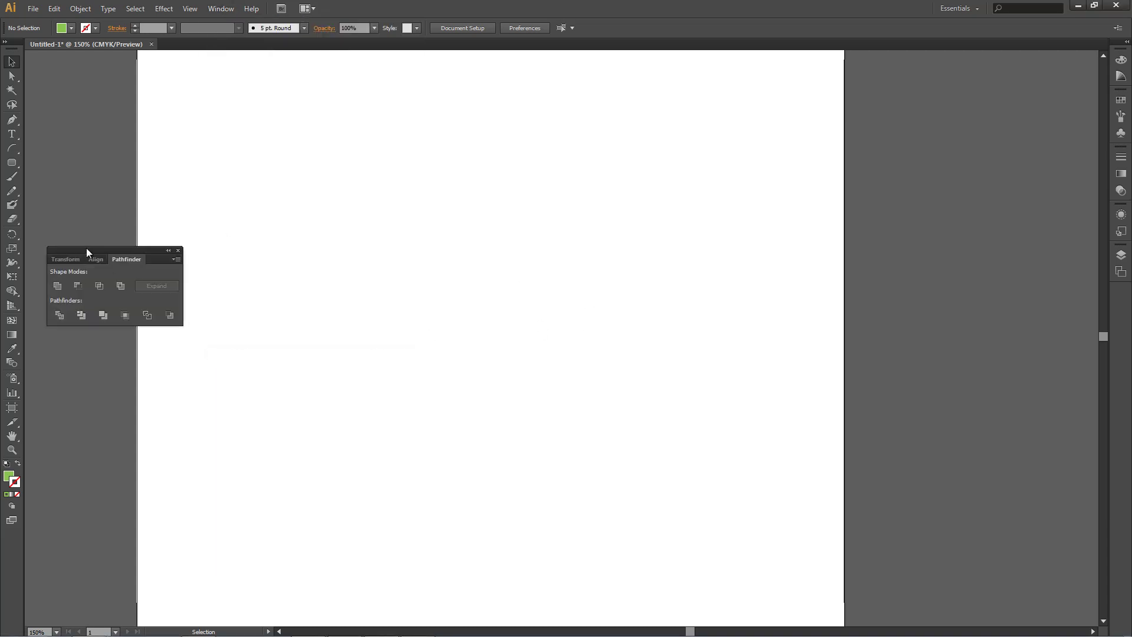
mouse_move(87, 248)
mouse_down()
mouse_move(495, 188)
mouse_move(660, 193)
mouse_up()
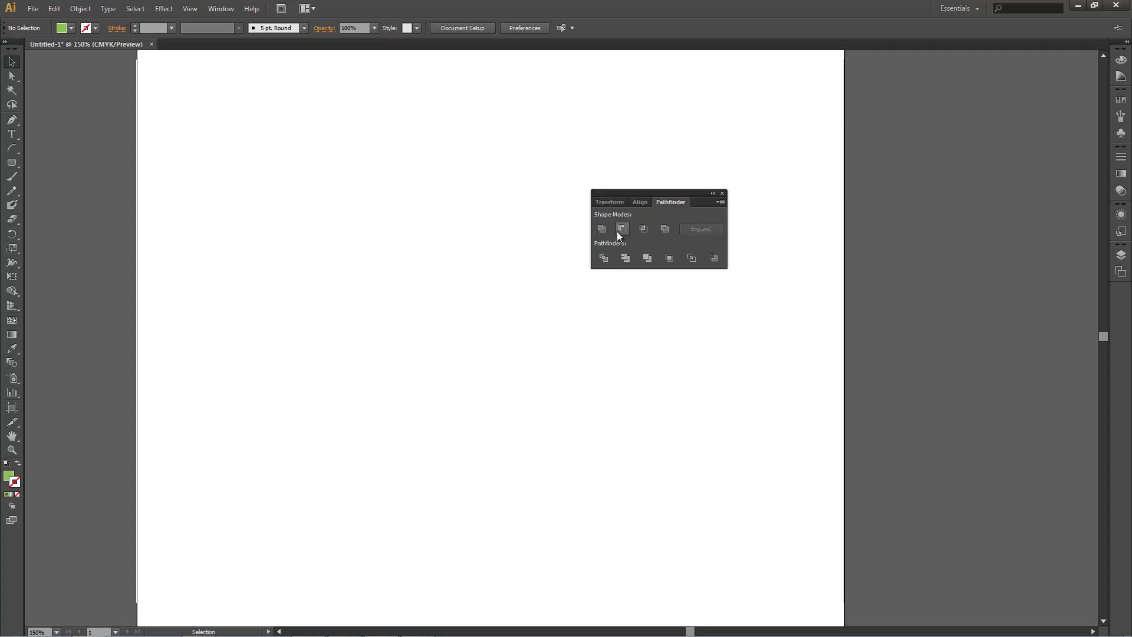
drag(643, 194, 653, 192)
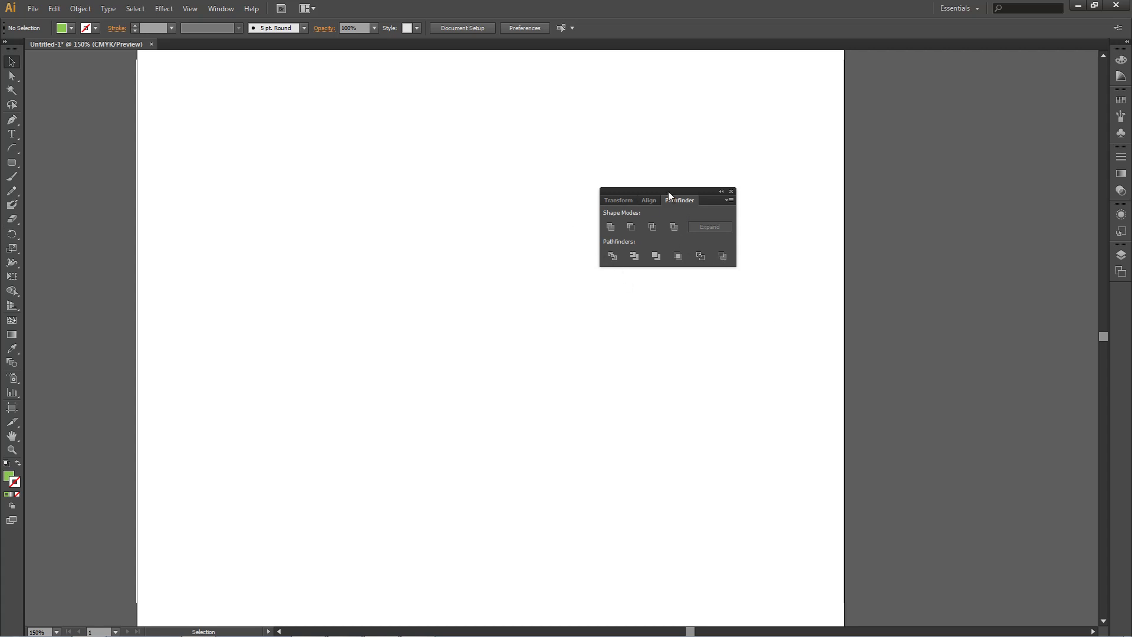
drag(668, 192, 681, 191)
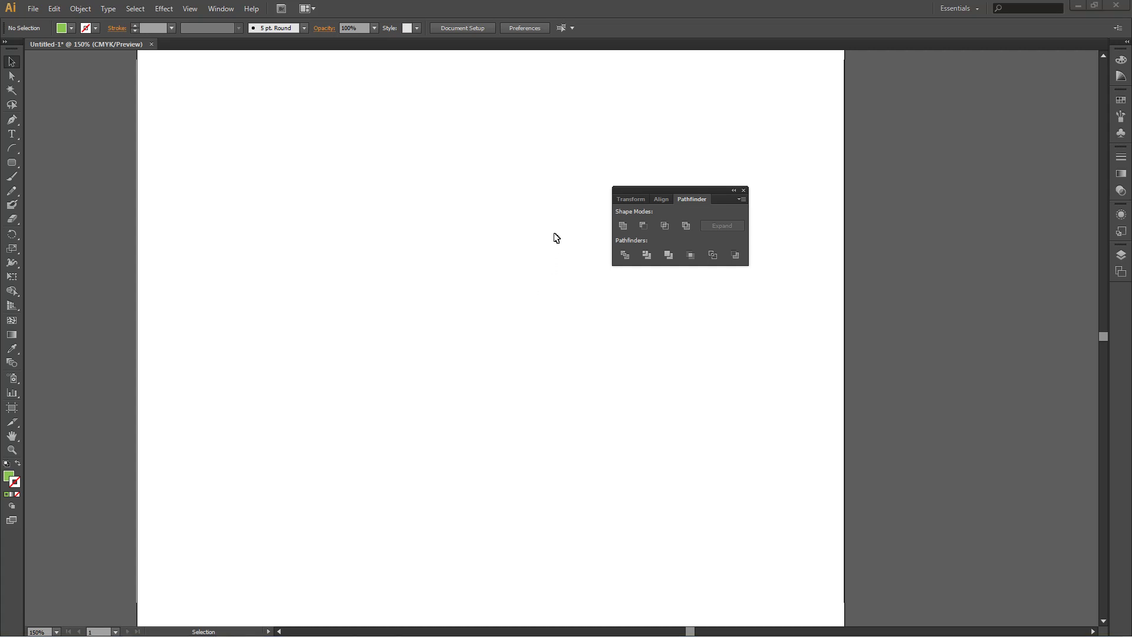
drag(701, 188, 645, 177)
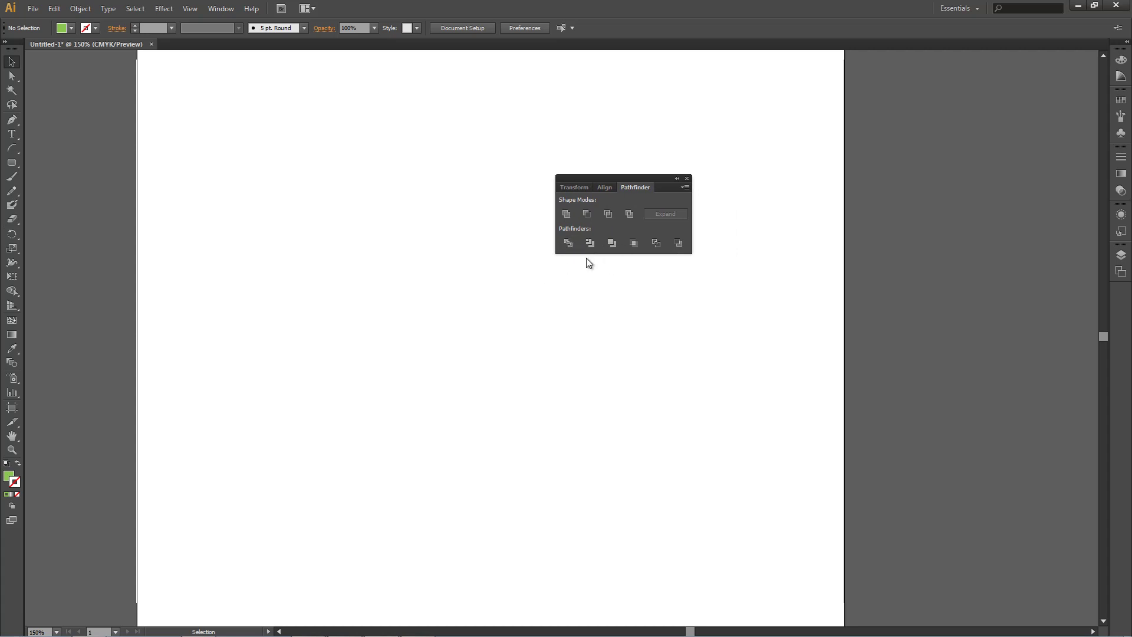
mouse_move(608, 184)
mouse_down()
mouse_move(643, 183)
mouse_move(601, 163)
mouse_up()
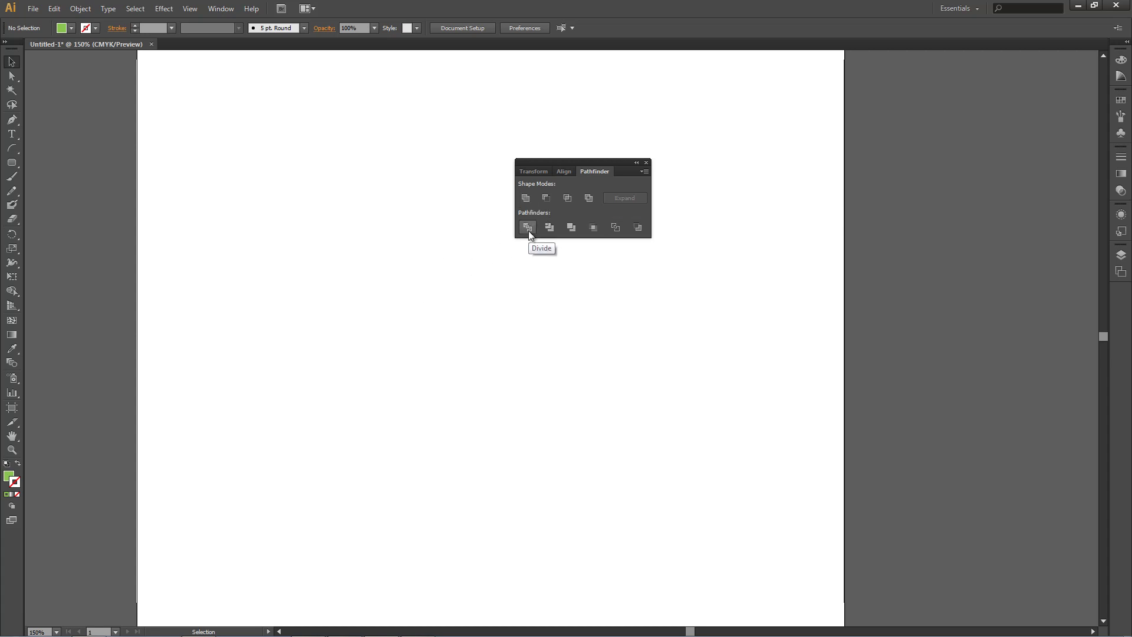
drag(602, 166, 606, 172)
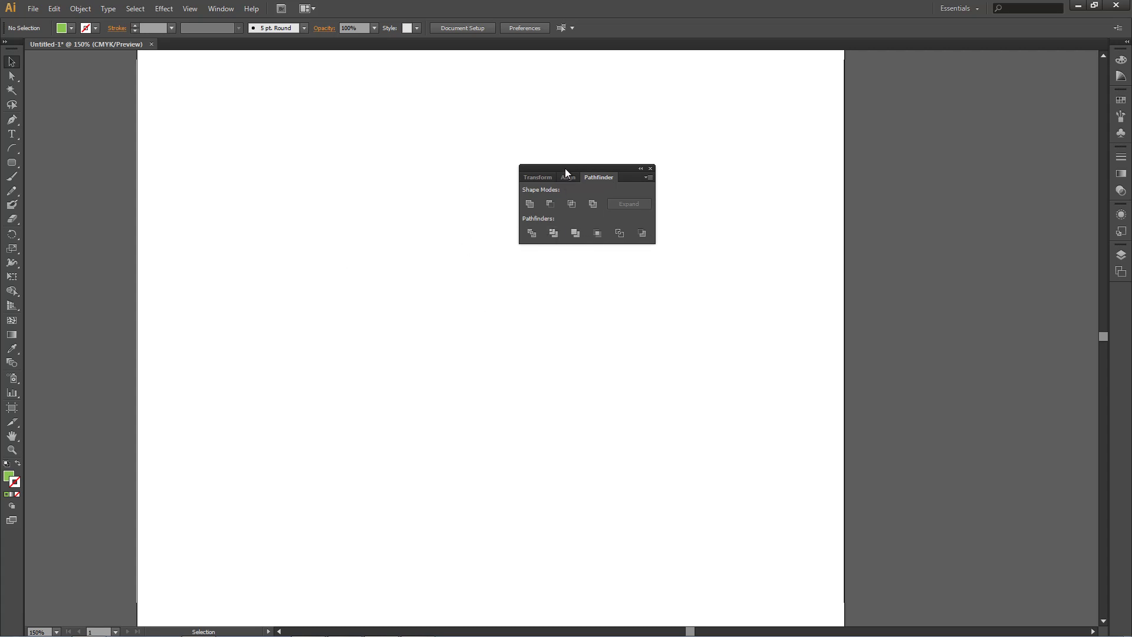
drag(564, 168, 585, 171)
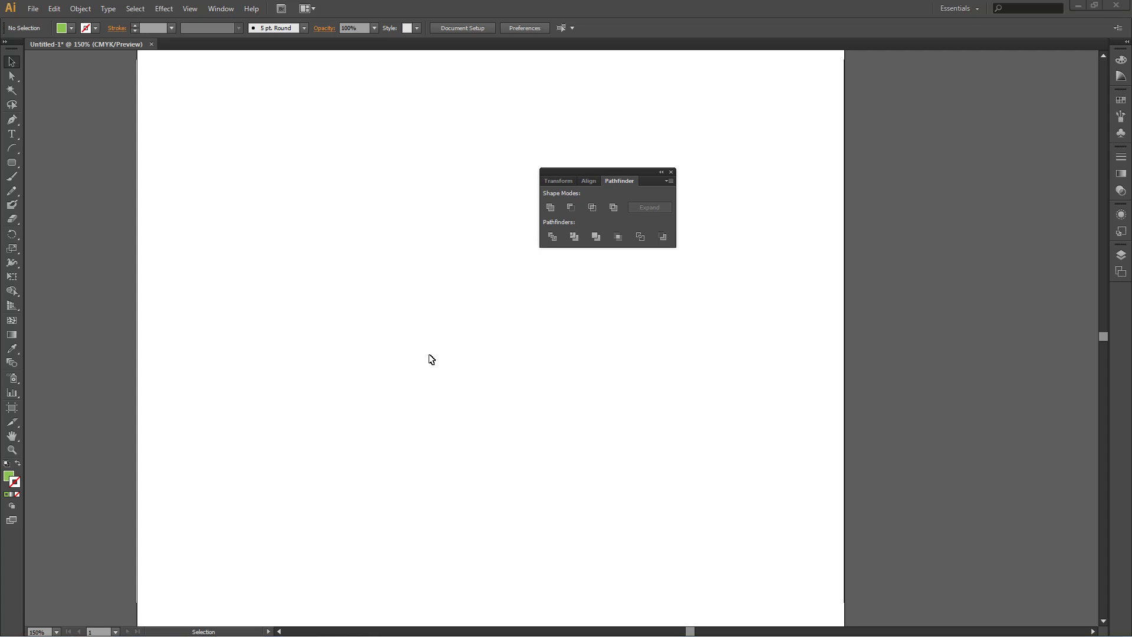
mouse_move(585, 171)
mouse_down()
mouse_move(401, 171)
mouse_move(542, 175)
mouse_move(526, 181)
mouse_up()
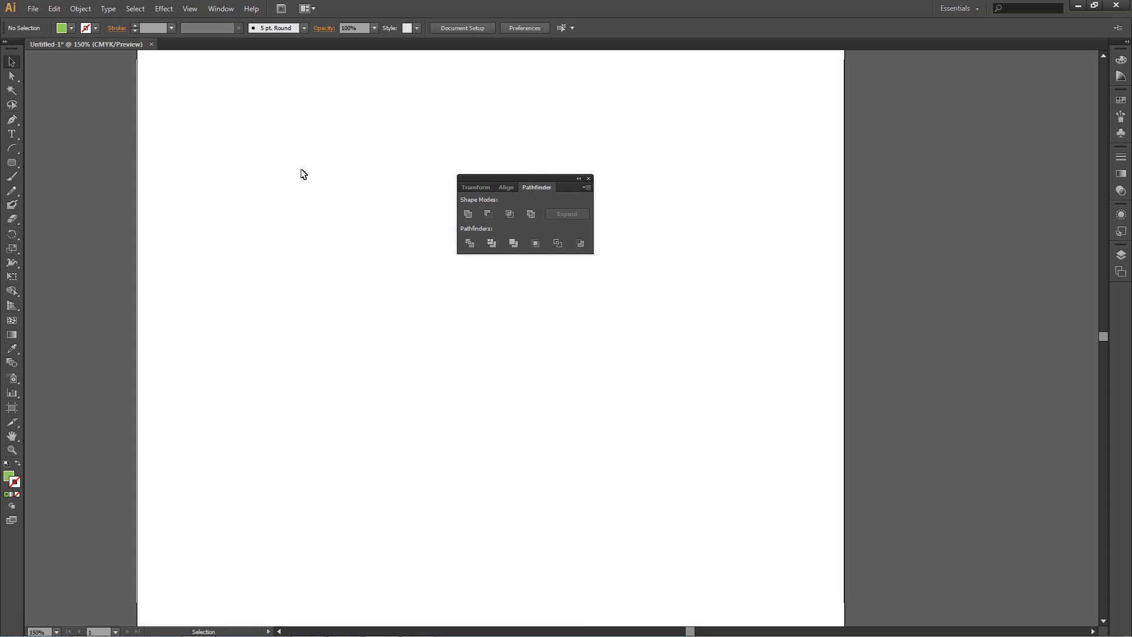
mouse_move(548, 176)
mouse_down()
mouse_move(511, 181)
mouse_move(643, 188)
mouse_up()
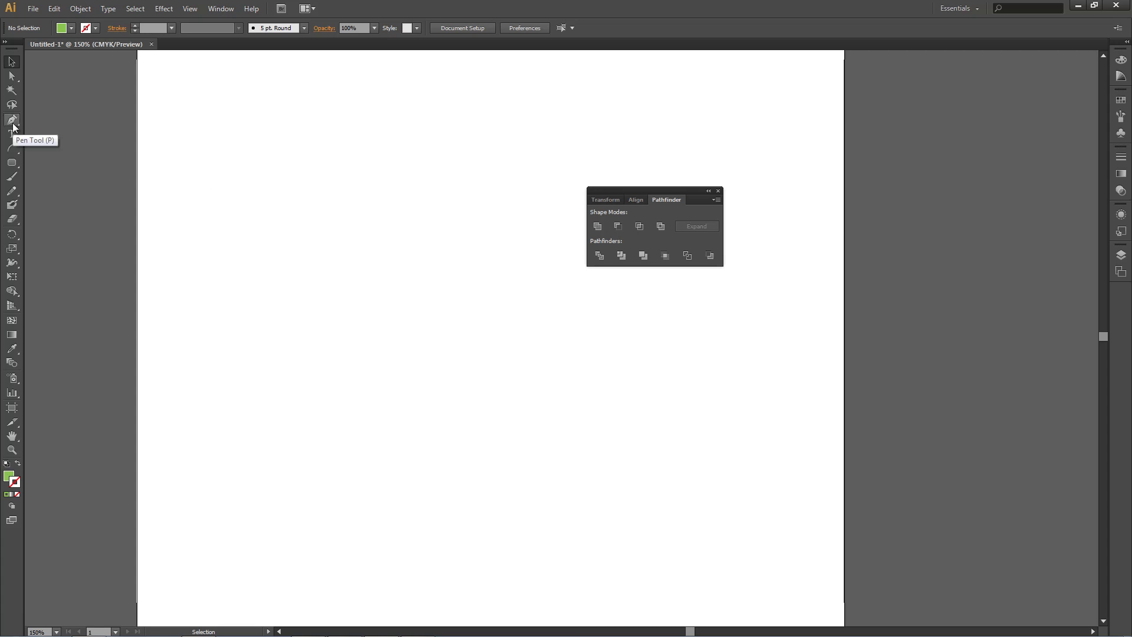
click(12, 119)
click(215, 139)
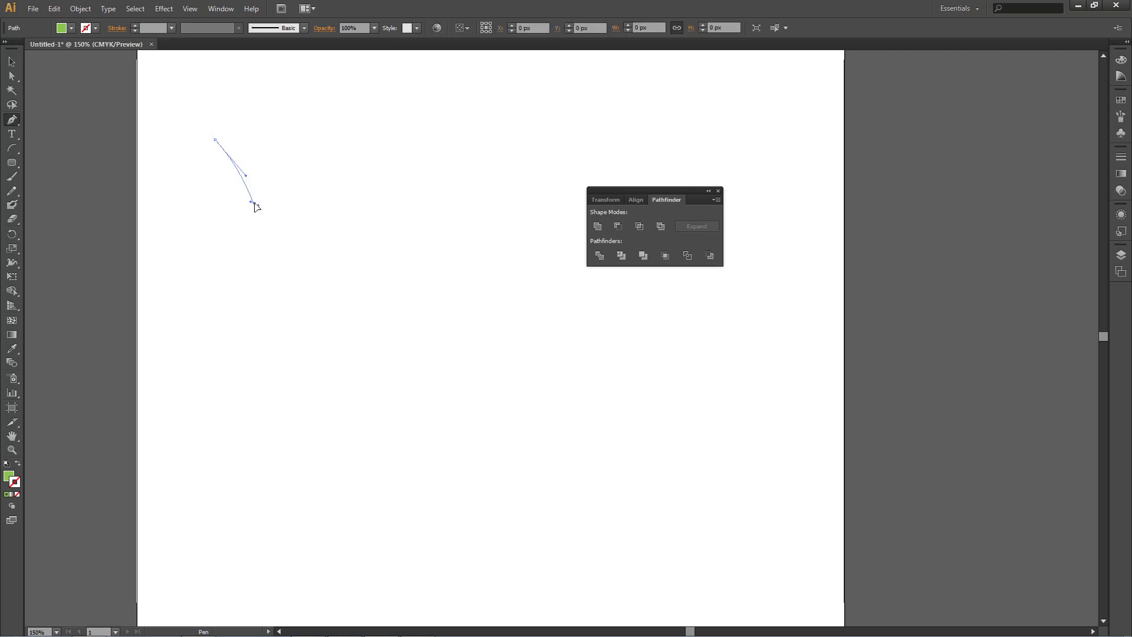
drag(254, 204, 330, 227)
drag(406, 244, 404, 280)
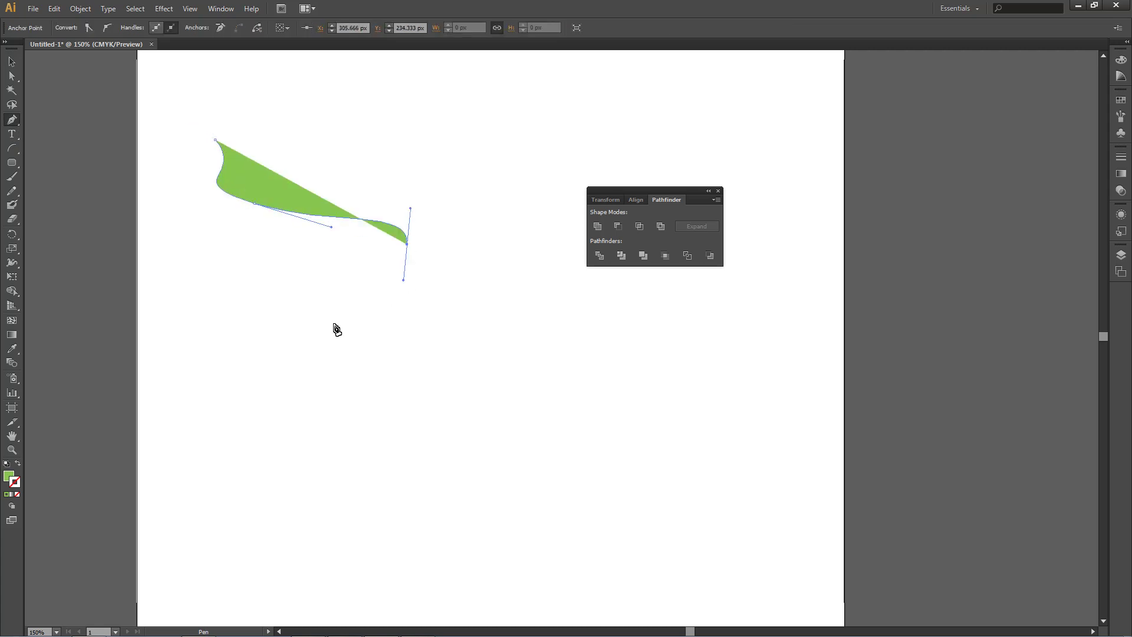
key(Delete)
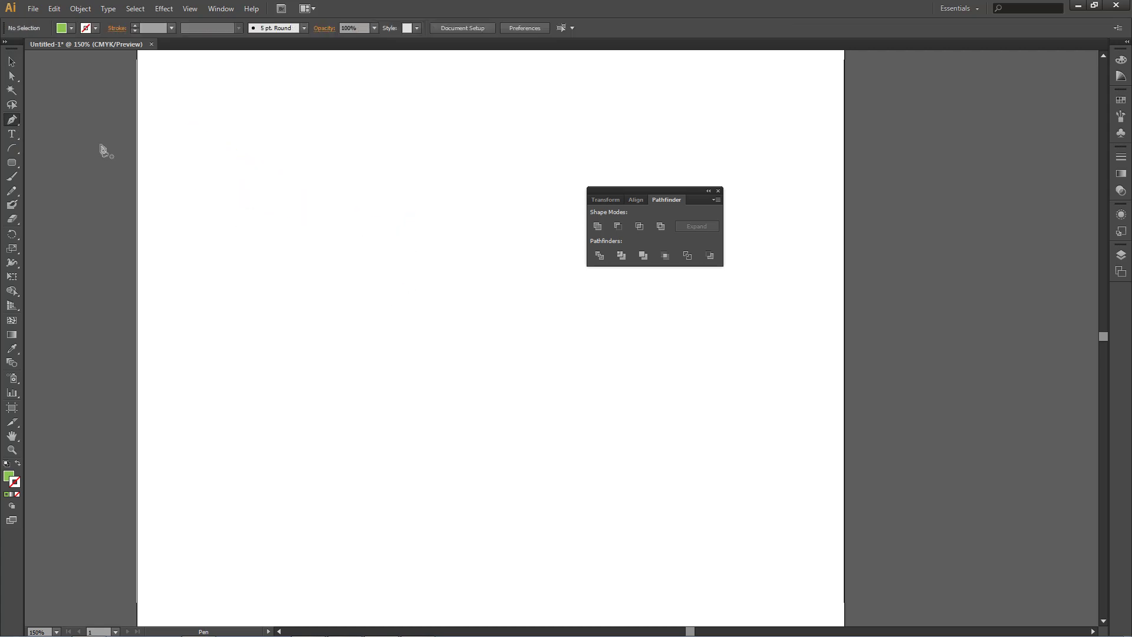
mouse_move(623, 191)
mouse_down()
mouse_move(388, 199)
mouse_move(465, 193)
mouse_up()
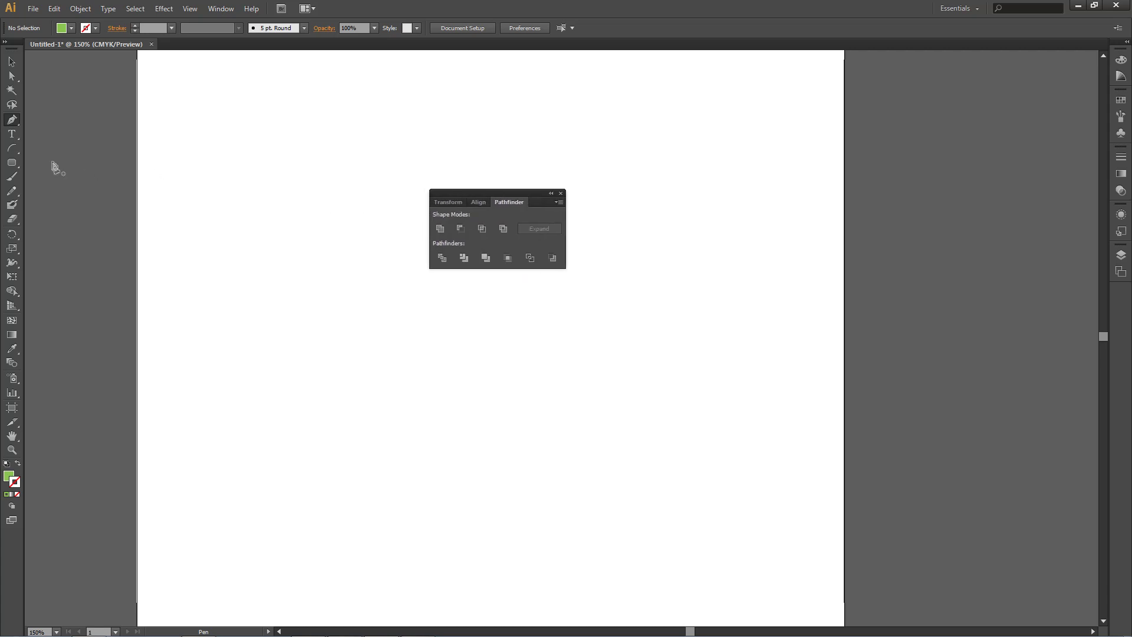
click(15, 119)
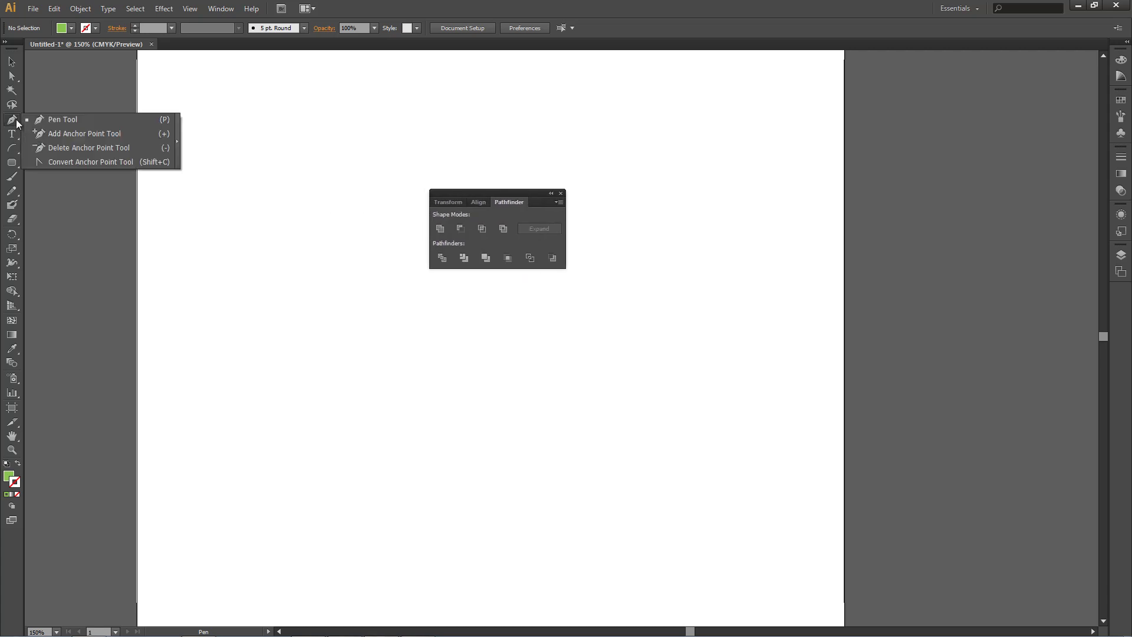
click(52, 147)
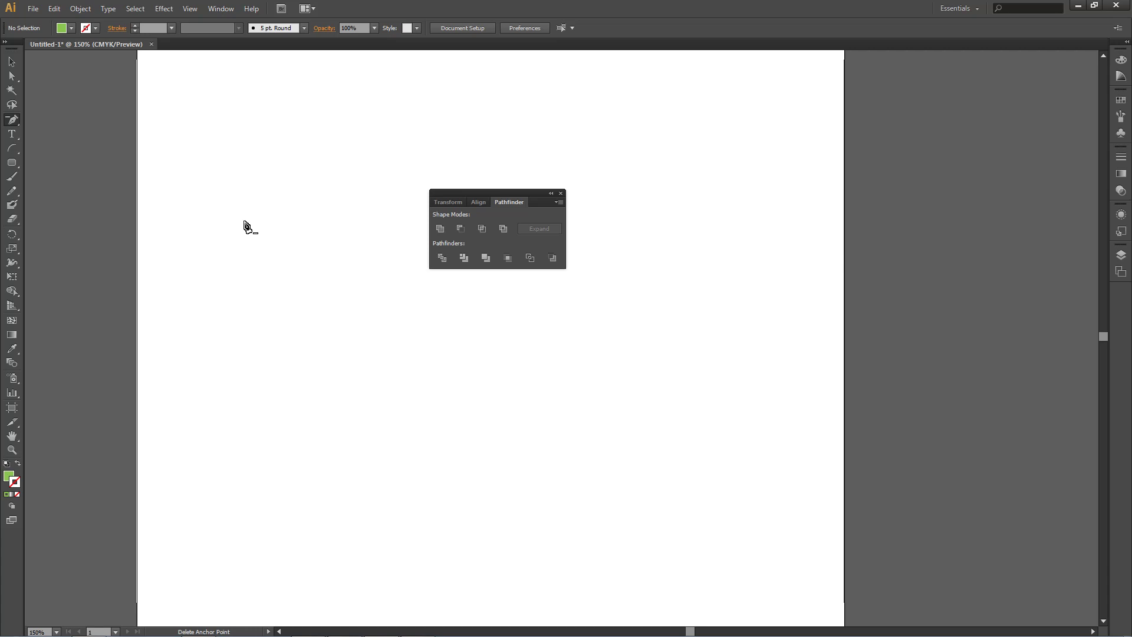
mouse_move(489, 191)
mouse_down()
mouse_move(390, 177)
mouse_move(560, 195)
mouse_up()
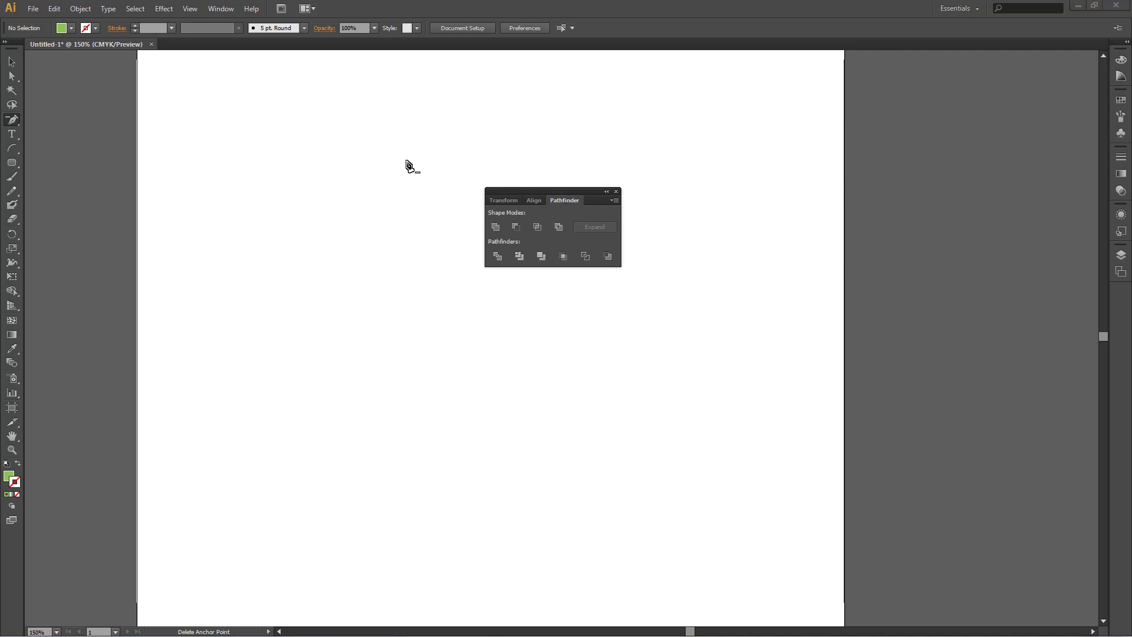
mouse_move(553, 195)
mouse_down()
mouse_move(873, 137)
mouse_move(770, 160)
mouse_move(768, 141)
mouse_up()
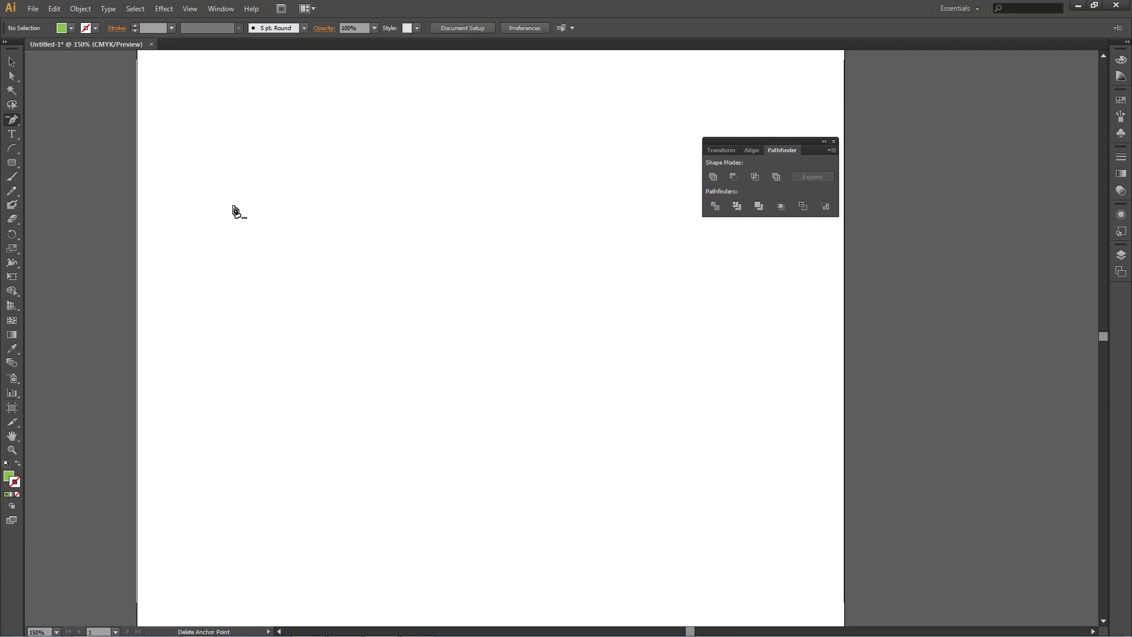
Step: Draw a tall green ellipse and move it up and left on the artboard
click(14, 163)
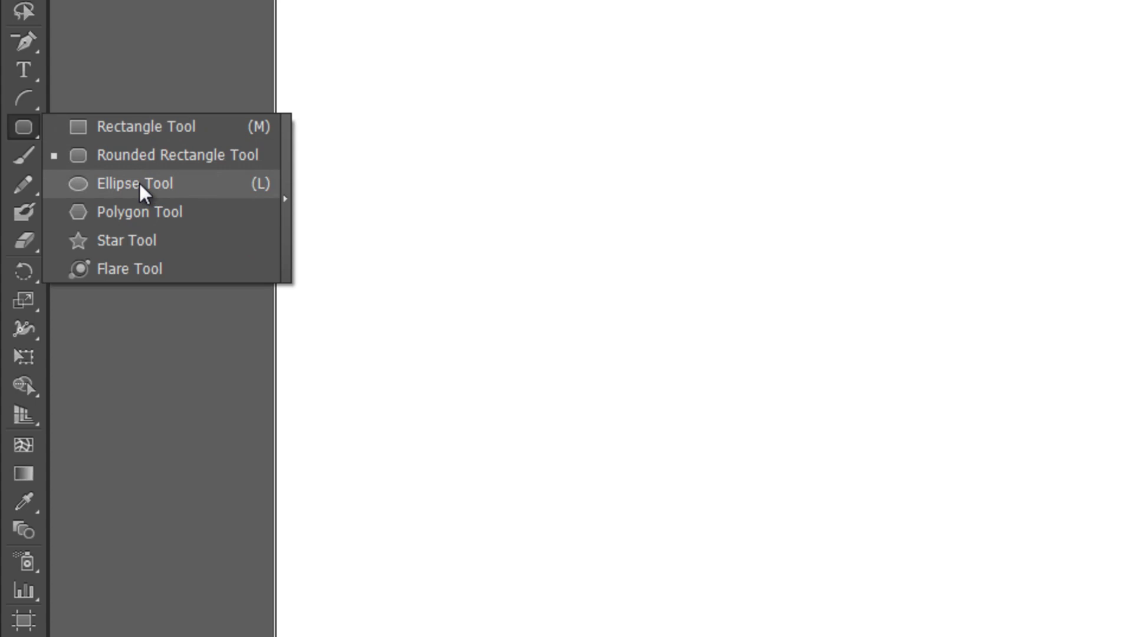
click(141, 185)
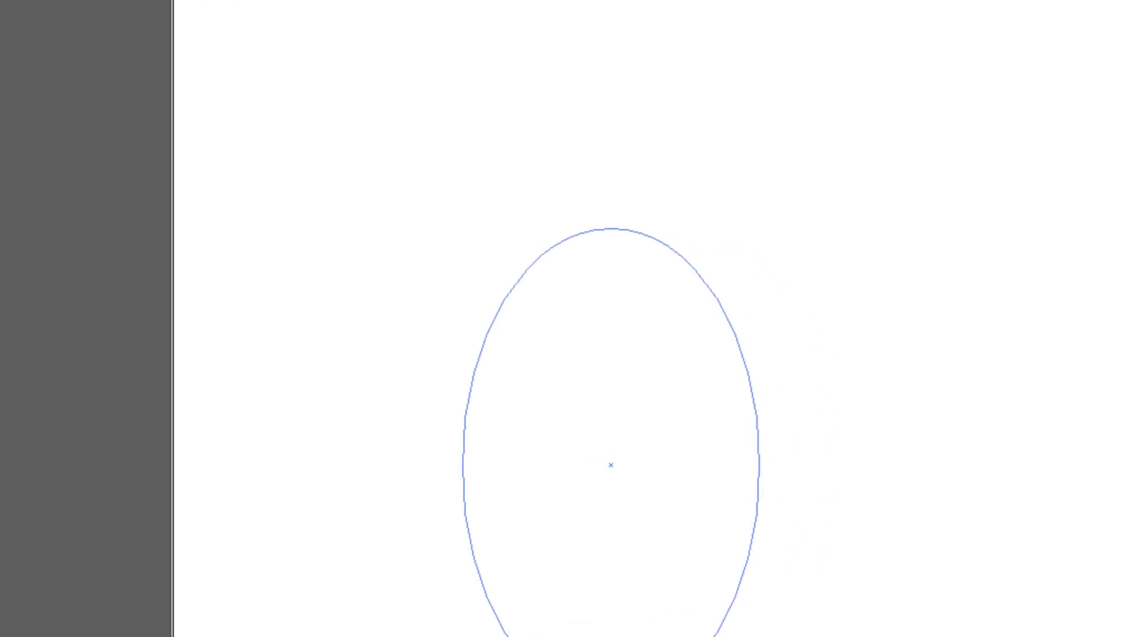
drag(399, 547, 398, 545)
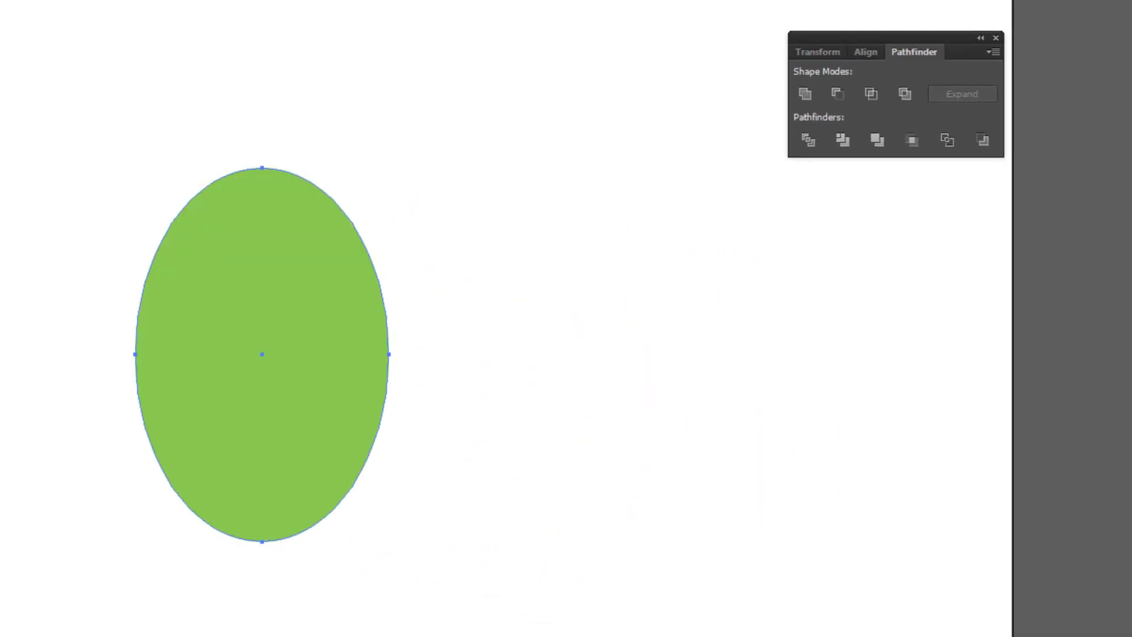
drag(260, 541, 260, 529)
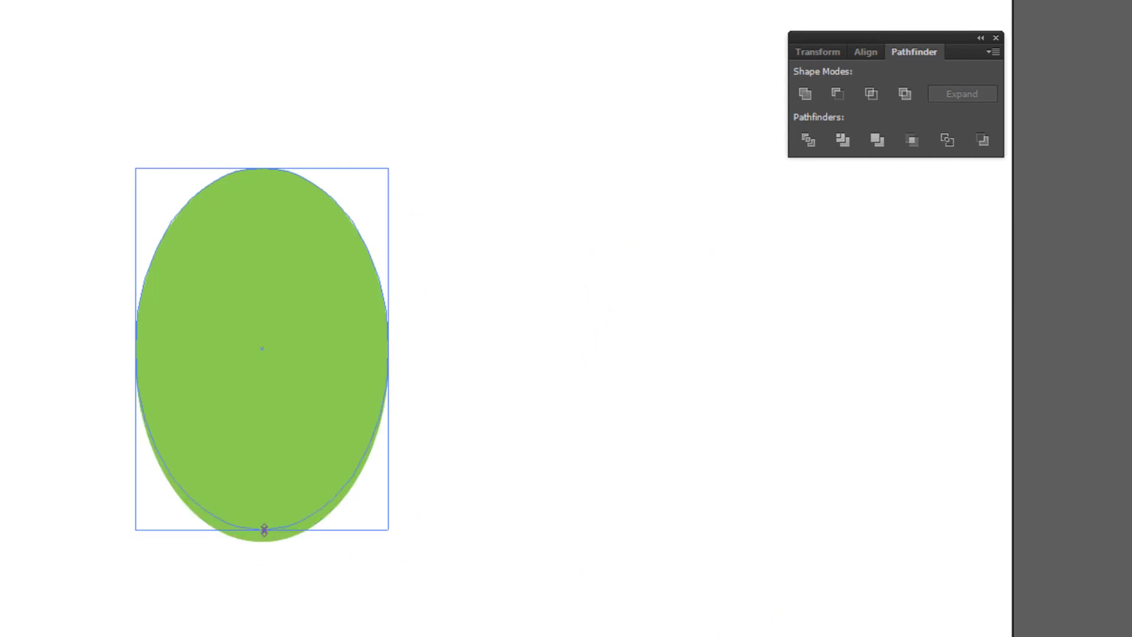
drag(393, 299, 323, 292)
drag(844, 33, 700, 45)
drag(238, 320, 199, 241)
mouse_move(348, 232)
mouse_down()
mouse_move(240, 247)
mouse_move(141, 239)
mouse_move(424, 253)
mouse_up()
drag(760, 57, 875, 102)
Step: Draw a thin green horizontal bar across the oval's middle
key(v)
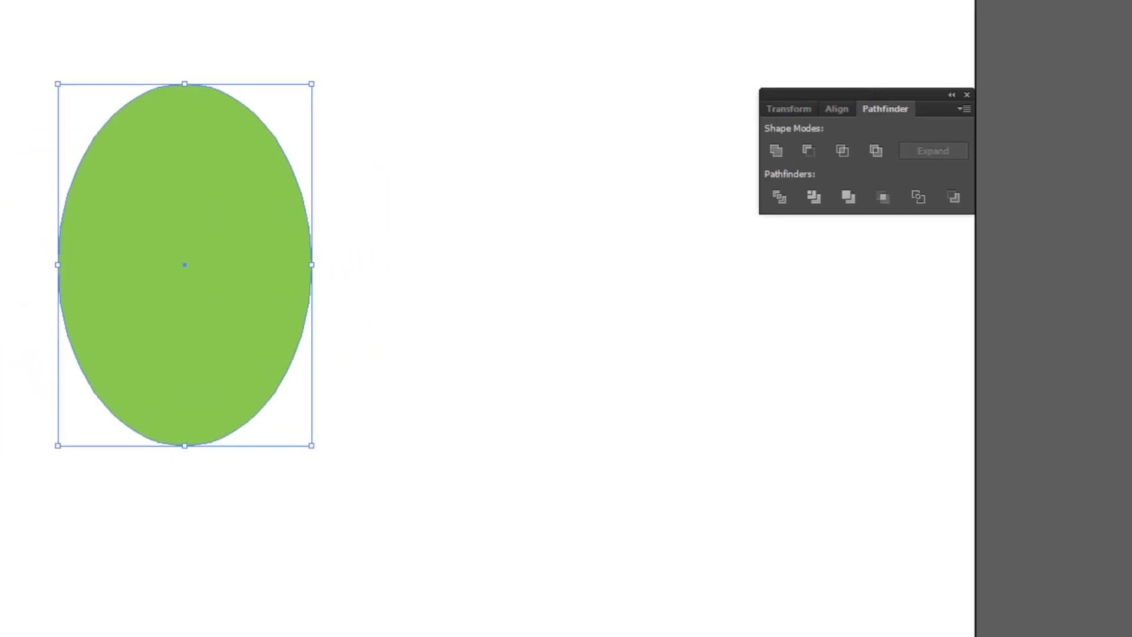
key(a)
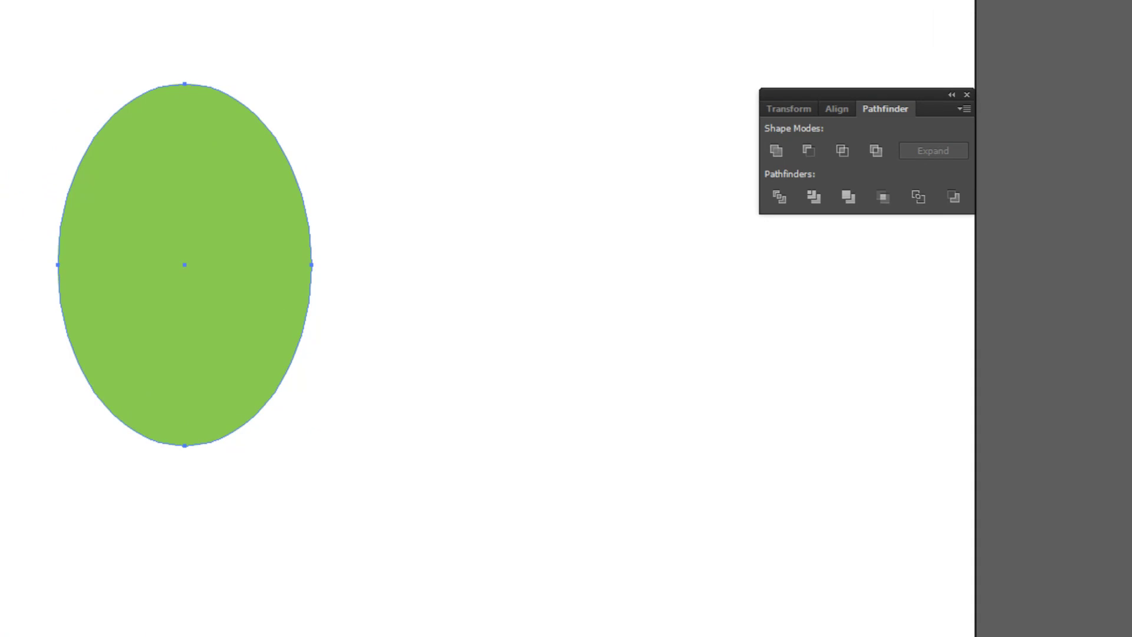
key(m)
drag(1, 242, 369, 257)
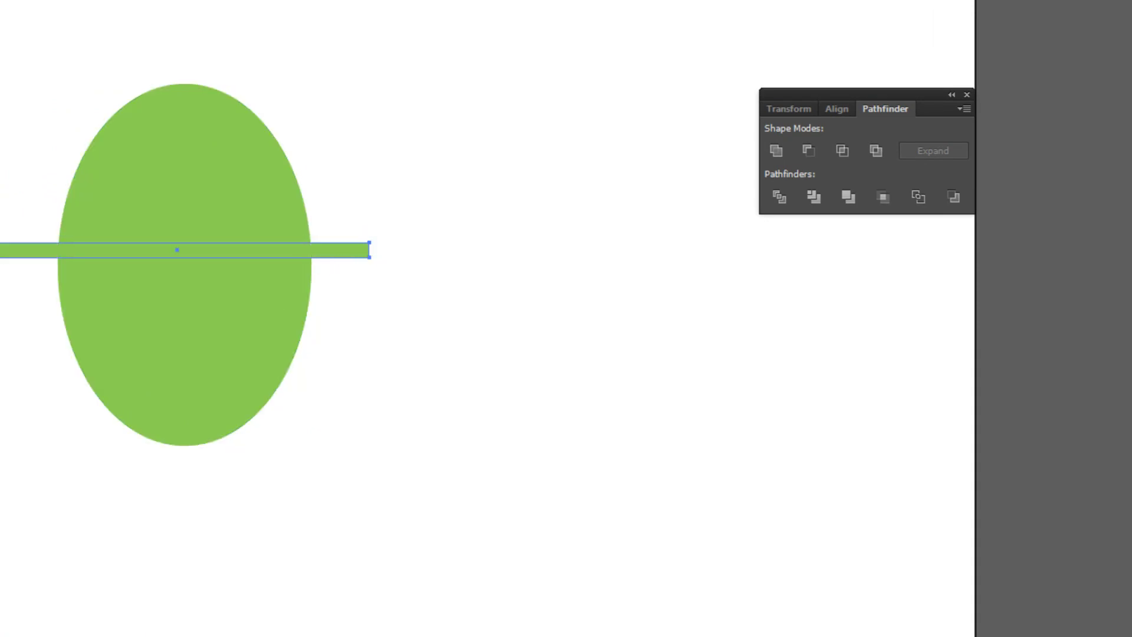
Step: Select the thin green bar on its own, apart from the oval
click(448, 236)
click(353, 254)
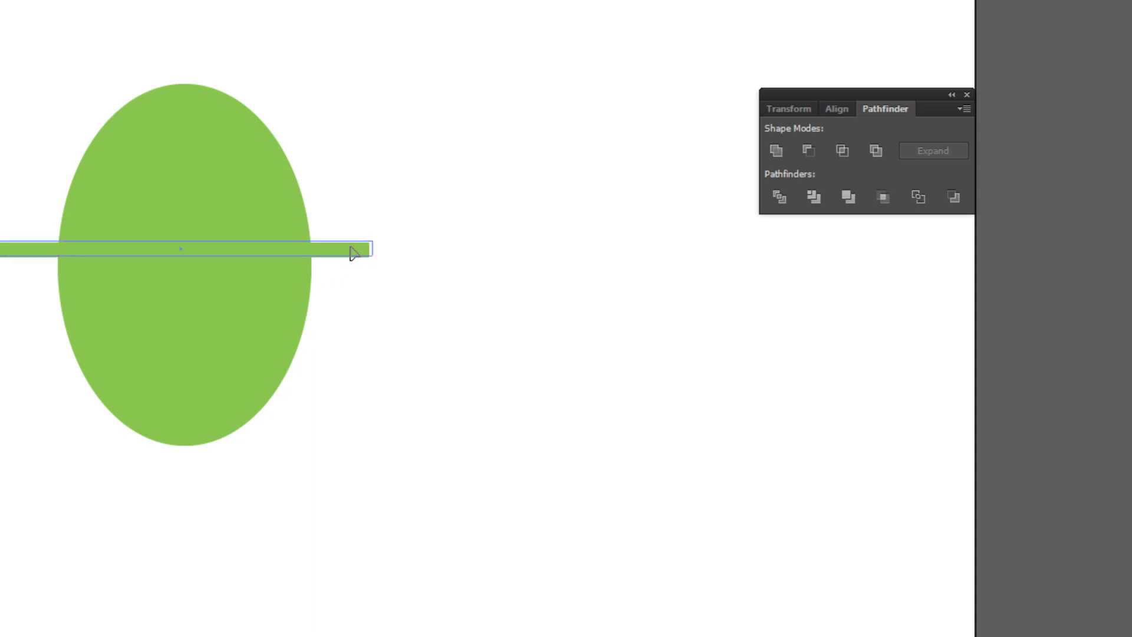
drag(55, 20, 298, 447)
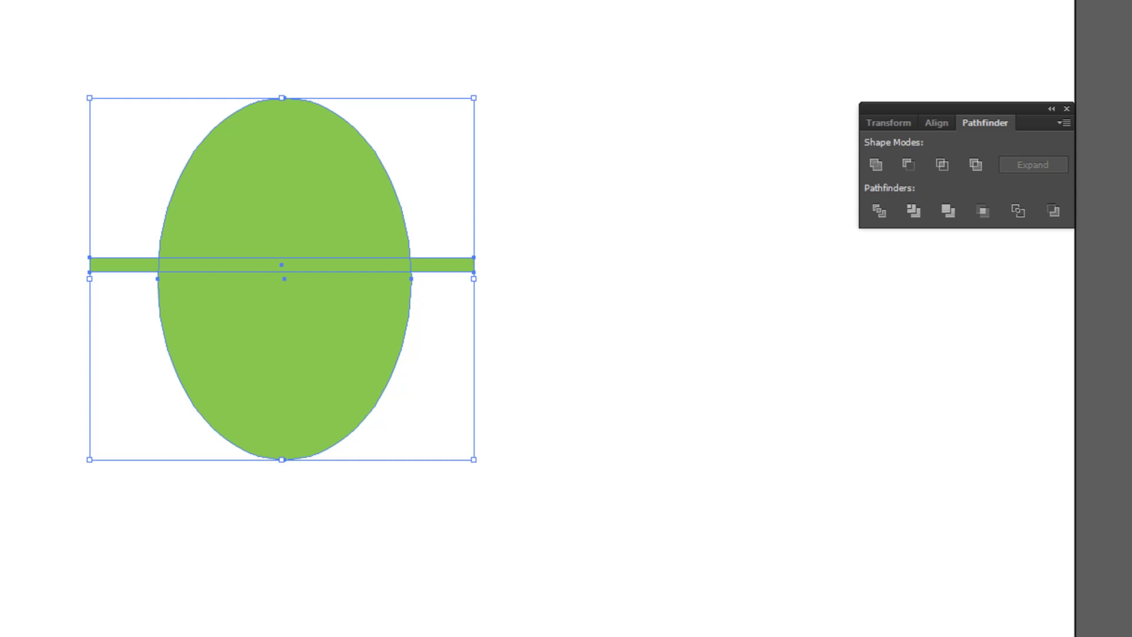
click(526, 282)
click(457, 265)
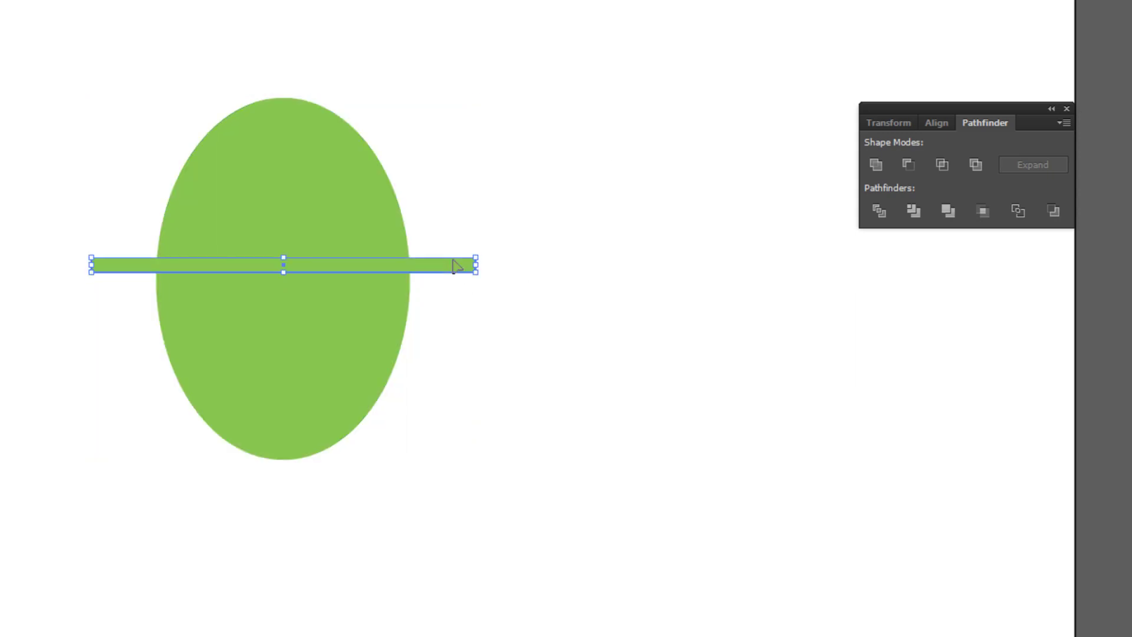
Step: Duplicate the bar and turn the copy vertical through the oval, forming a cross
mouse_move(457, 265)
mouse_down()
mouse_move(516, 147)
mouse_move(321, 420)
mouse_up()
click(139, 69)
key(ctrl+a)
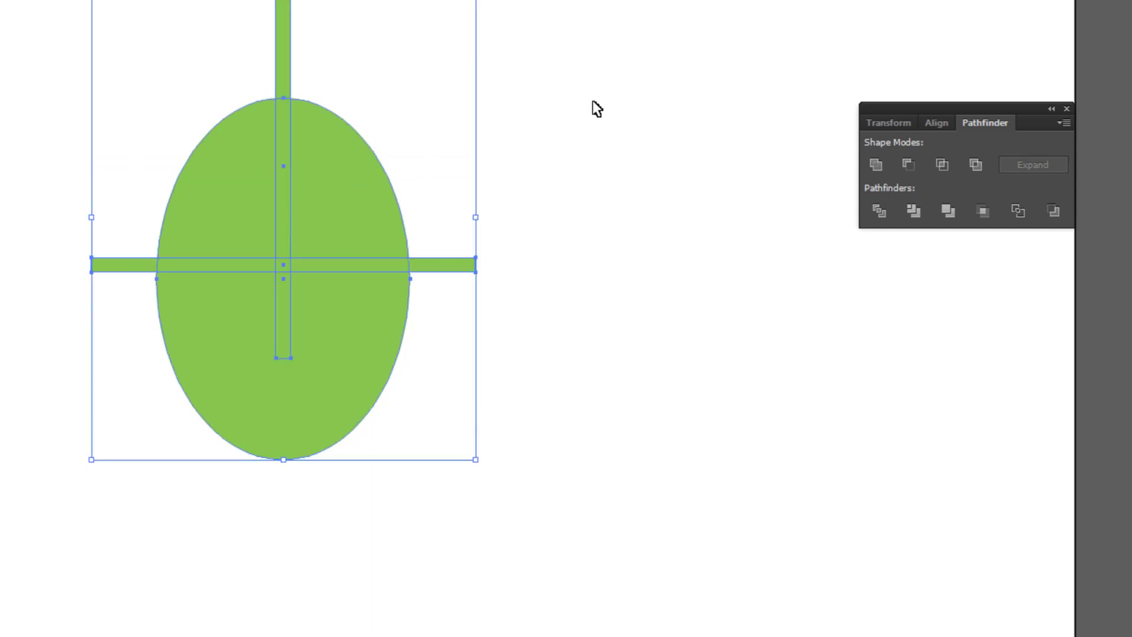
click(445, 133)
click(287, 40)
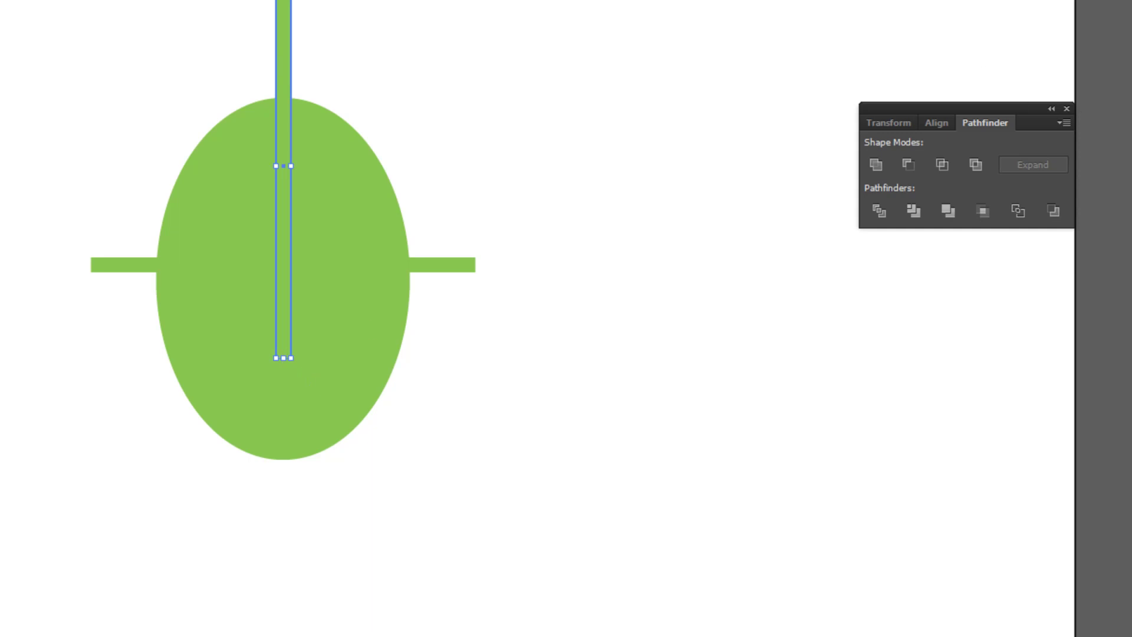
Step: Pull the Swatches panel onto the workspace and dock Pathfinder above it
drag(1002, 12, 784, 281)
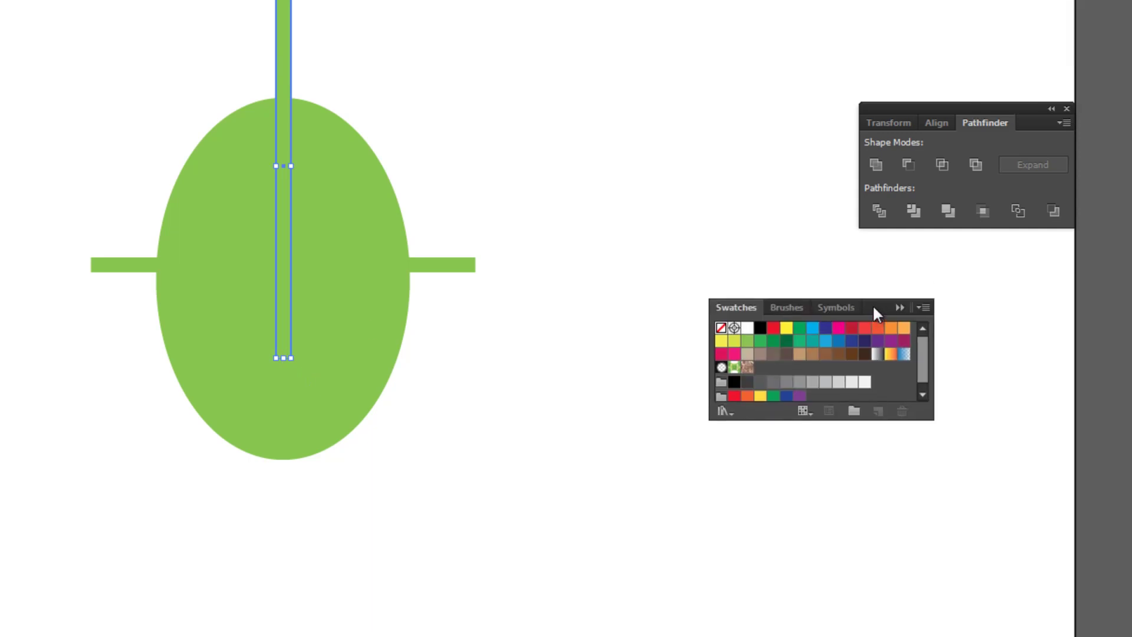
mouse_move(955, 110)
mouse_down()
mouse_move(813, 115)
mouse_move(711, 152)
mouse_up()
click(633, 325)
Step: Fill the vertical bar yellow and shorten it to meet the horizontal bar
click(659, 325)
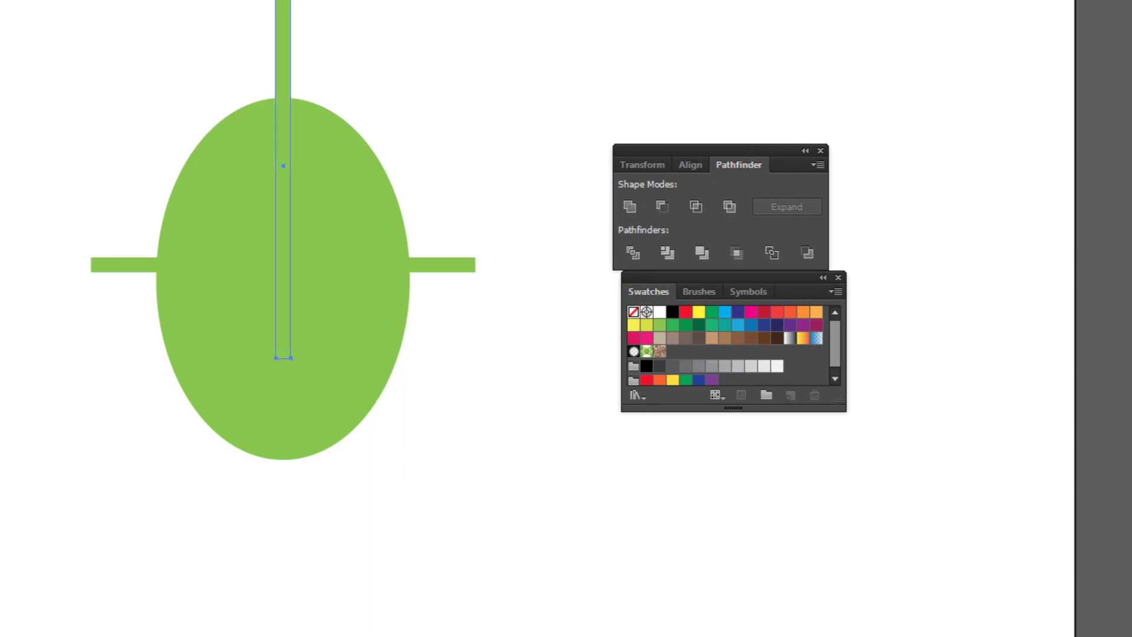
drag(646, 325, 644, 335)
click(633, 325)
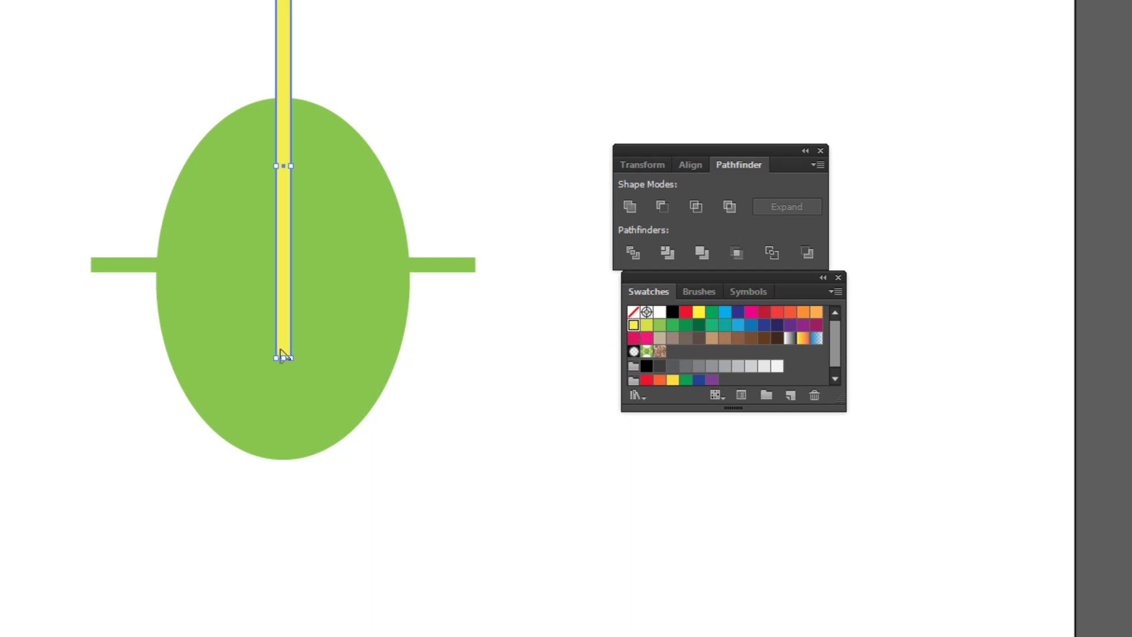
drag(283, 356, 291, 264)
click(134, 122)
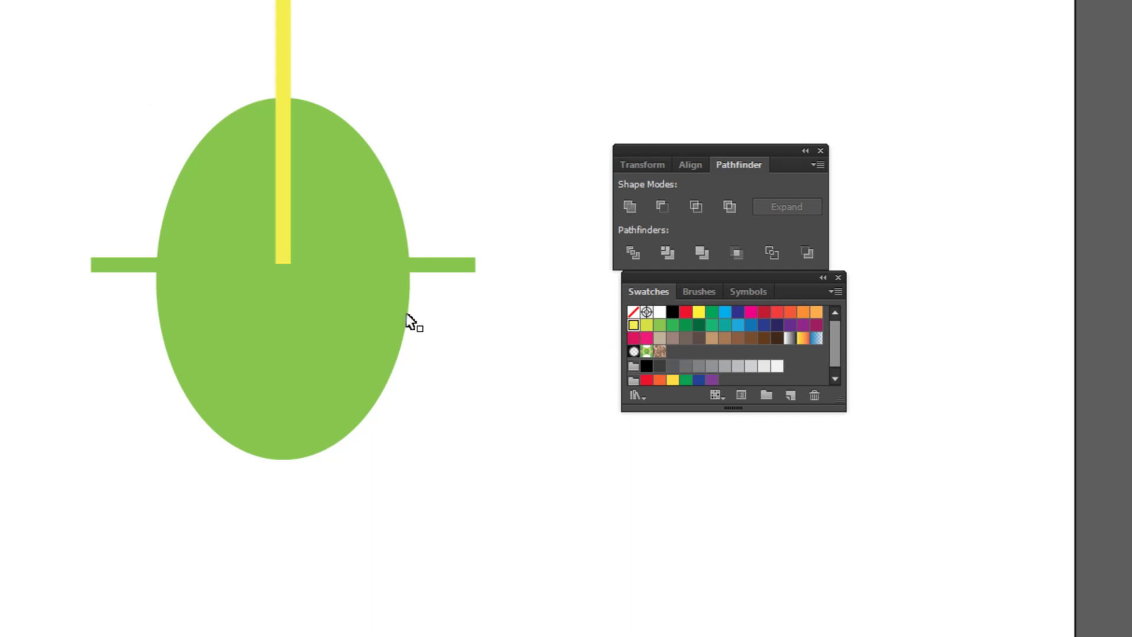
Step: Fill the horizontal bar yellow and select the ellipse with both bars
click(429, 267)
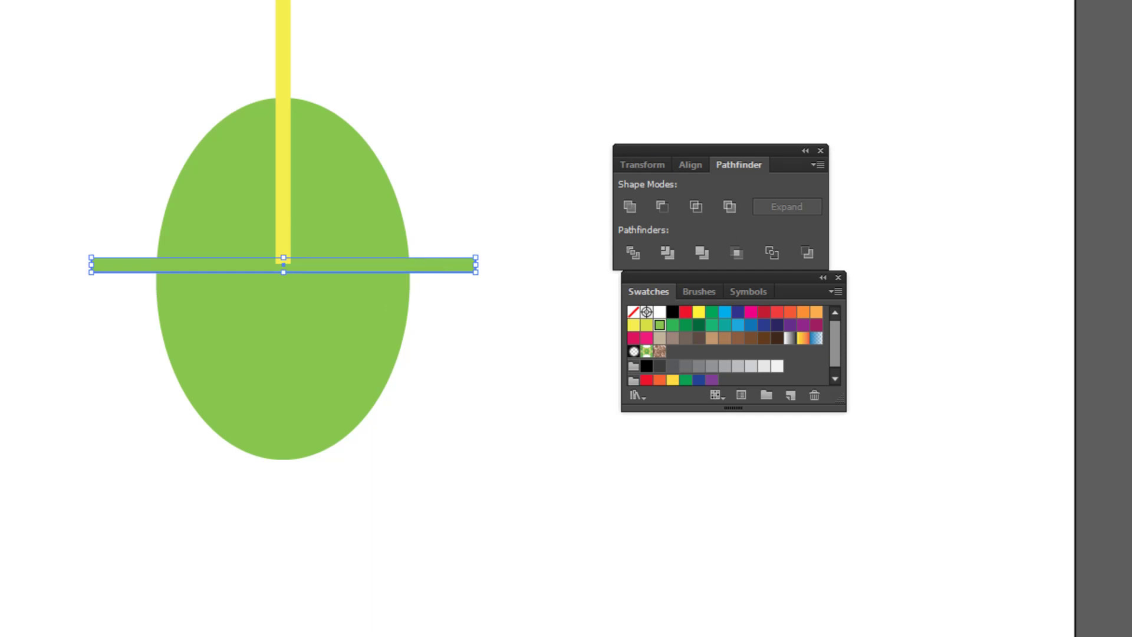
click(633, 325)
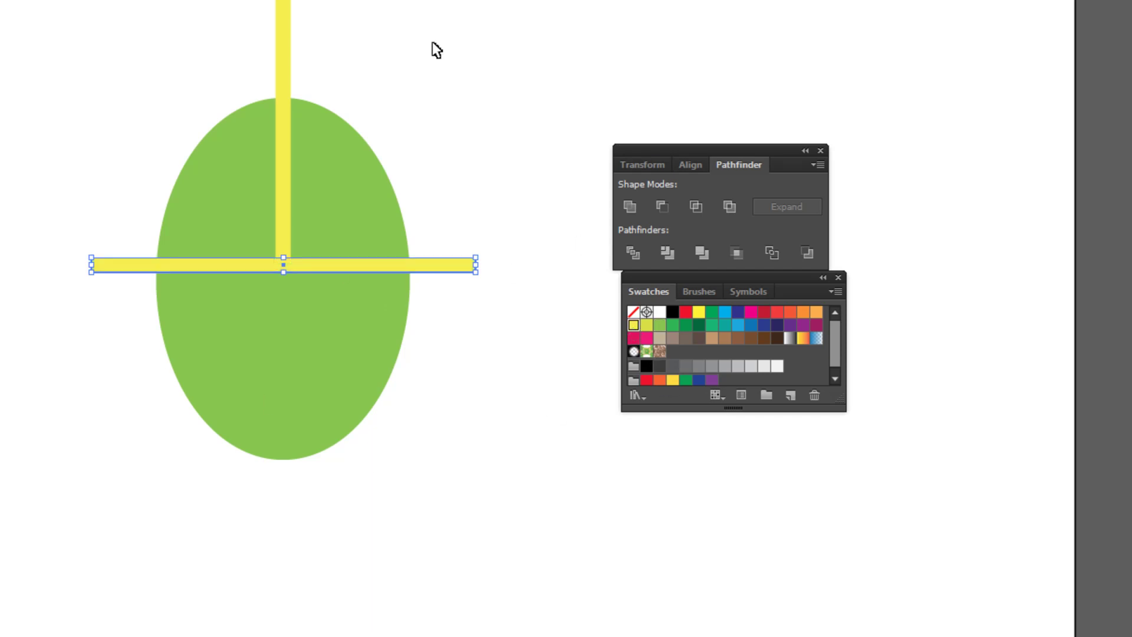
drag(120, 116, 485, 581)
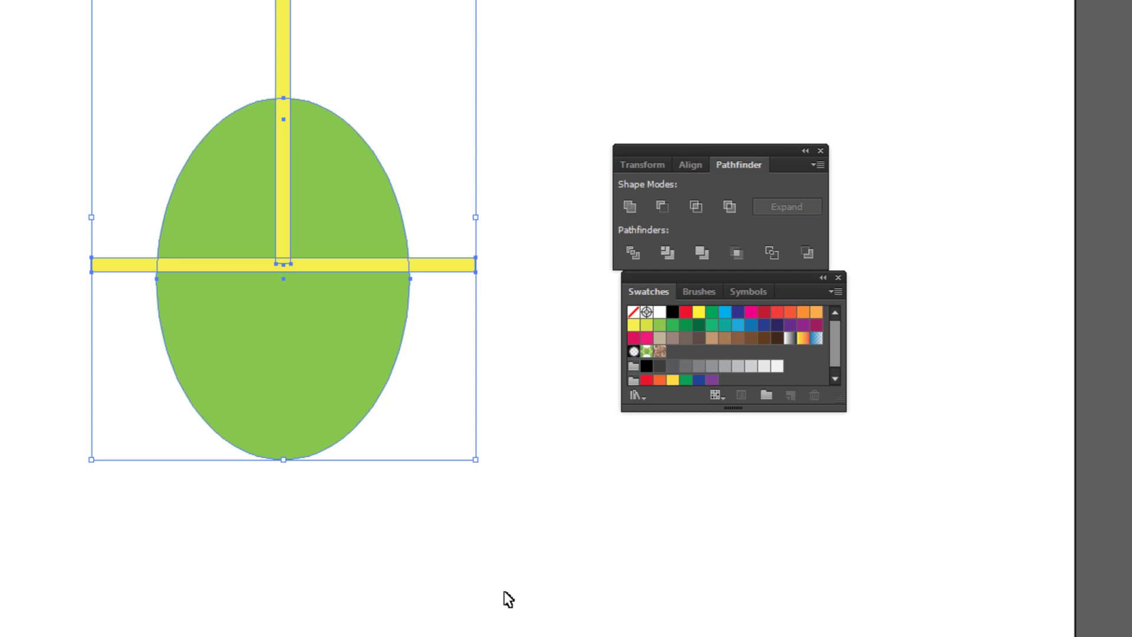
Step: Apply Minus Front to the ellipse and bars, then undo to restore the bars
click(659, 208)
click(430, 545)
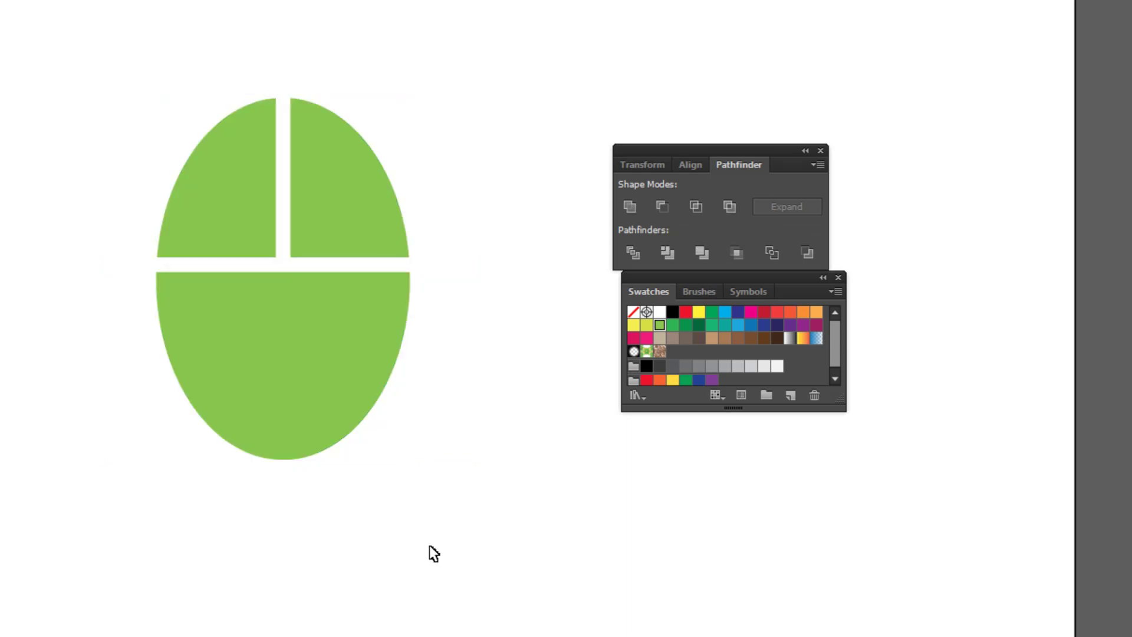
key(ctrl+z)
key(ctrl+shift+z)
key(ctrl+z)
key(ctrl+z)
key(ctrl+z)
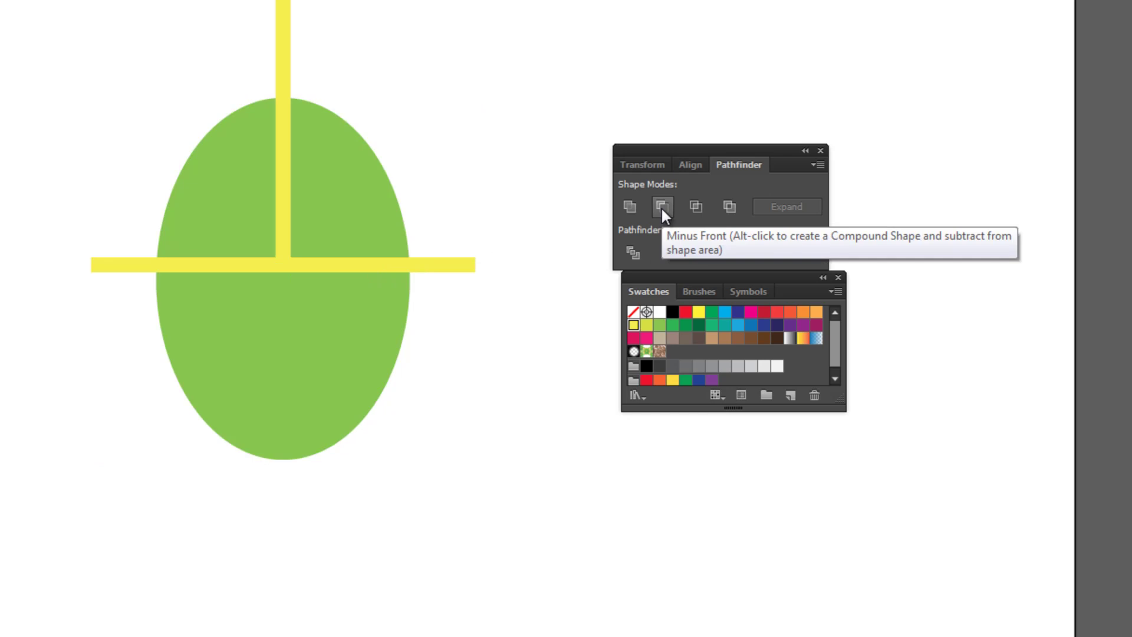
Step: Select both yellow bars plus the ellipse and subtract the bars with Minus Front
click(327, 266)
click(284, 82)
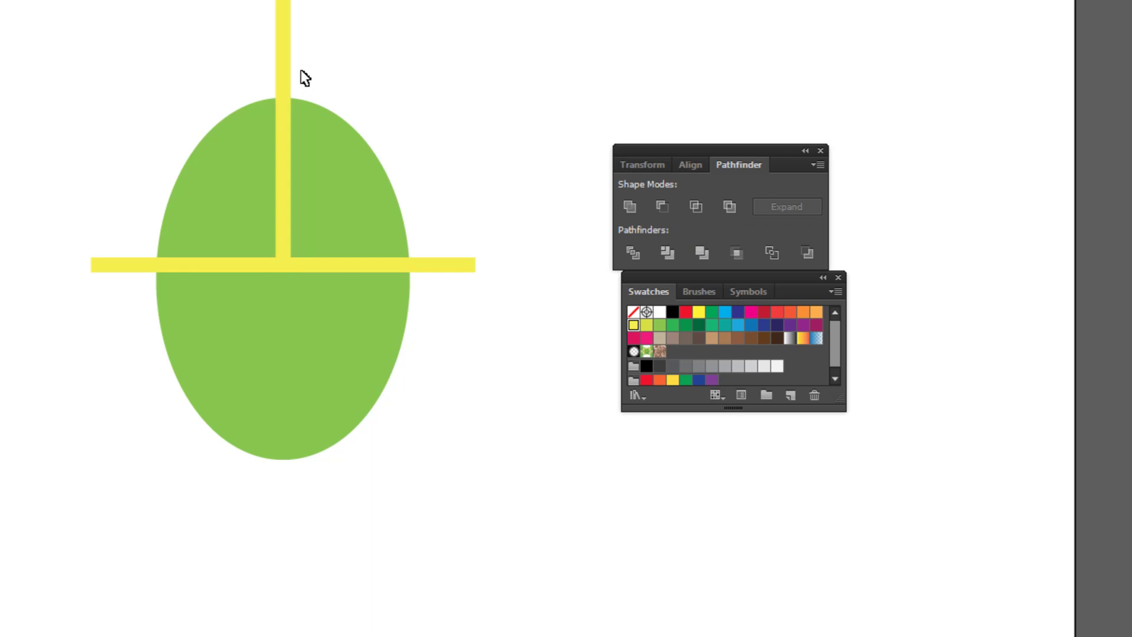
click(345, 163)
click(310, 78)
shift+click(363, 263)
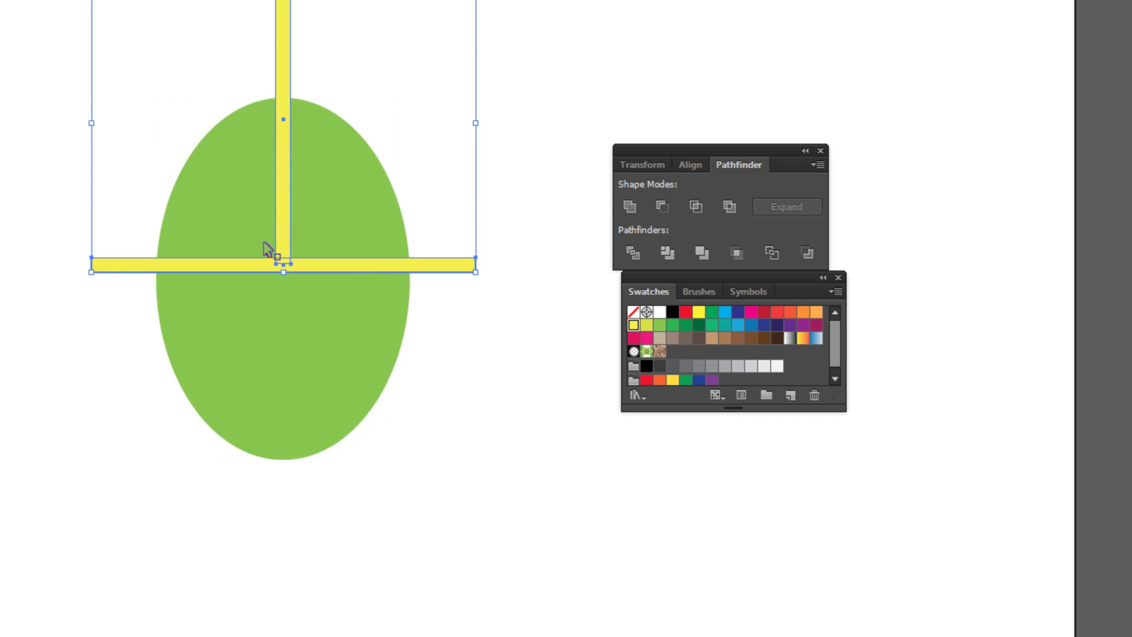
shift+click(358, 177)
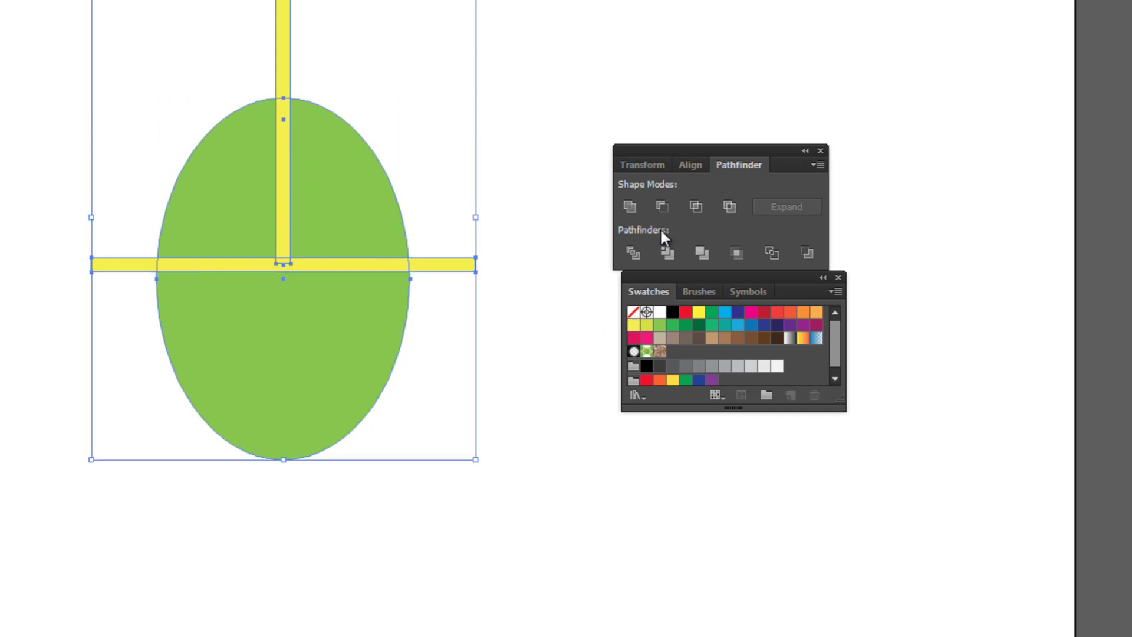
click(662, 207)
click(362, 69)
click(342, 255)
click(452, 87)
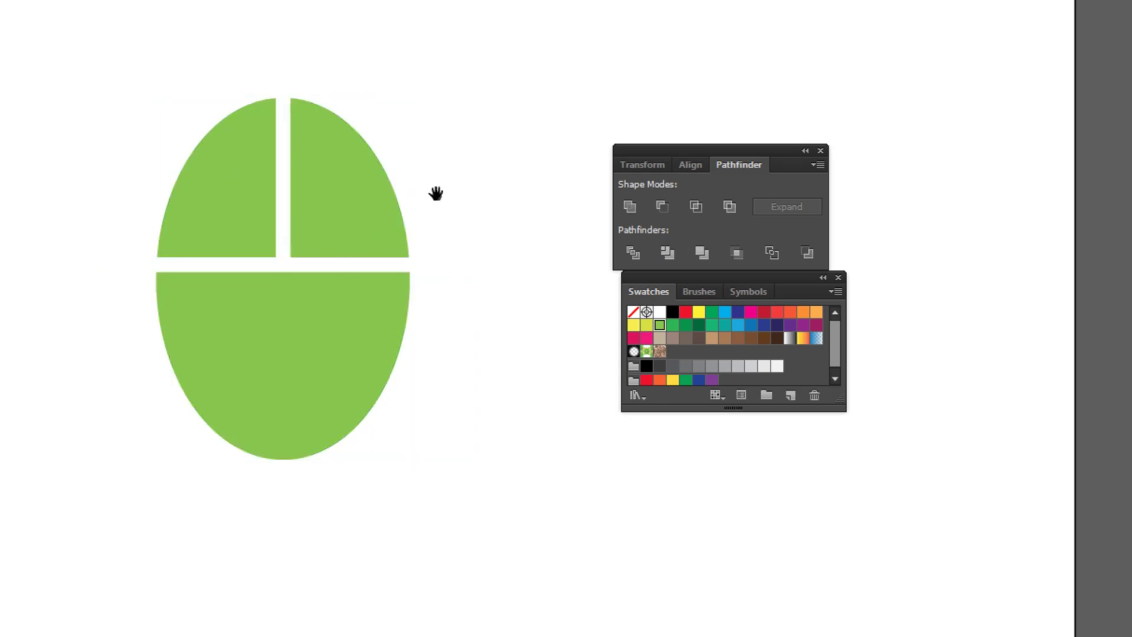
drag(435, 193, 396, 204)
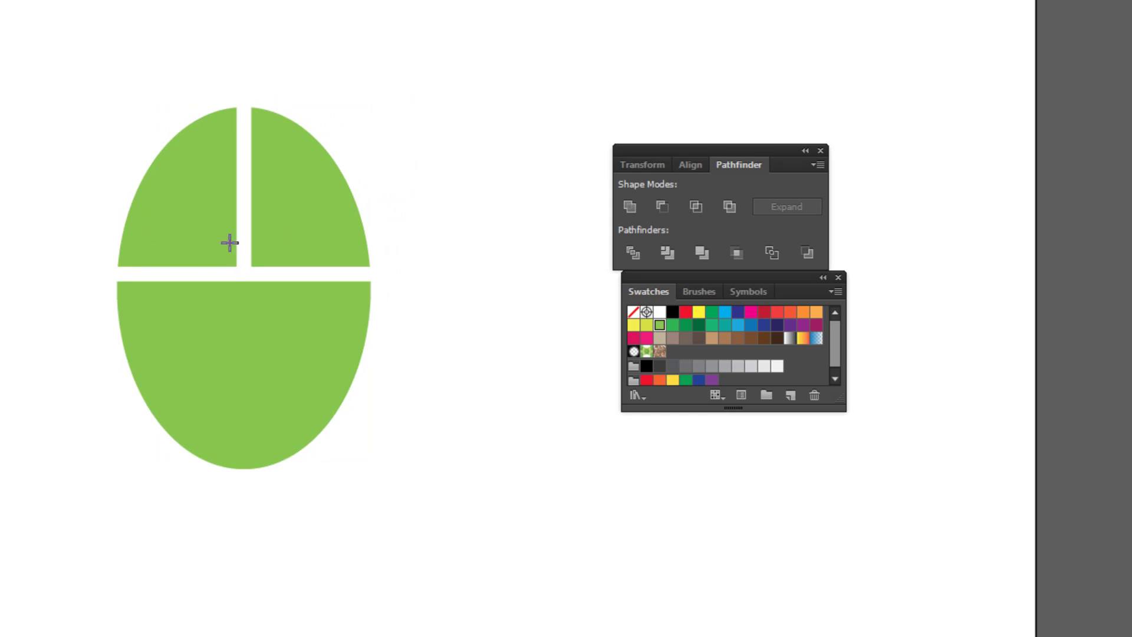
Step: Draw a small rounded rectangle over the gap junction and select every part of the shape
drag(222, 228, 266, 330)
key(ctrl+z)
drag(224, 235, 251, 315)
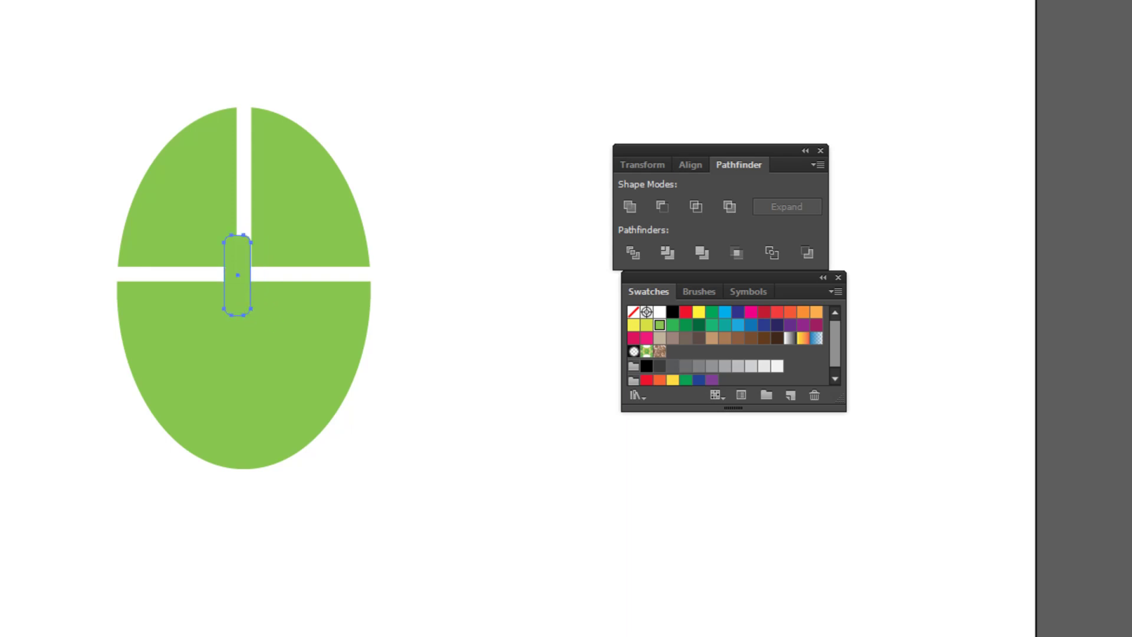
drag(88, 73, 349, 272)
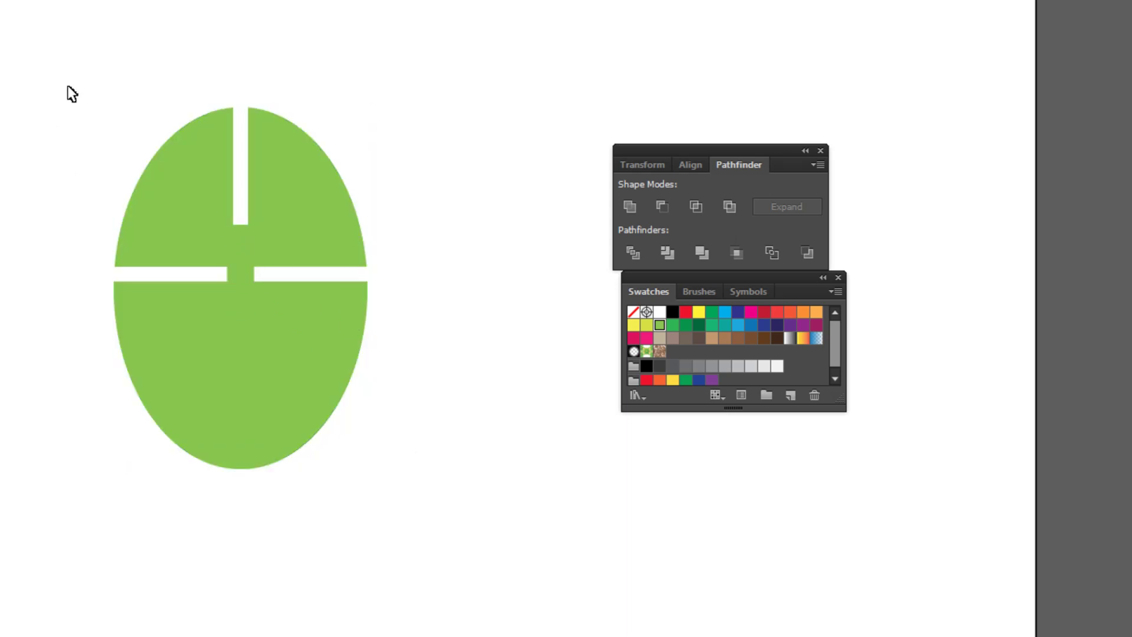
drag(75, 51, 497, 516)
click(200, 104)
drag(93, 23, 474, 486)
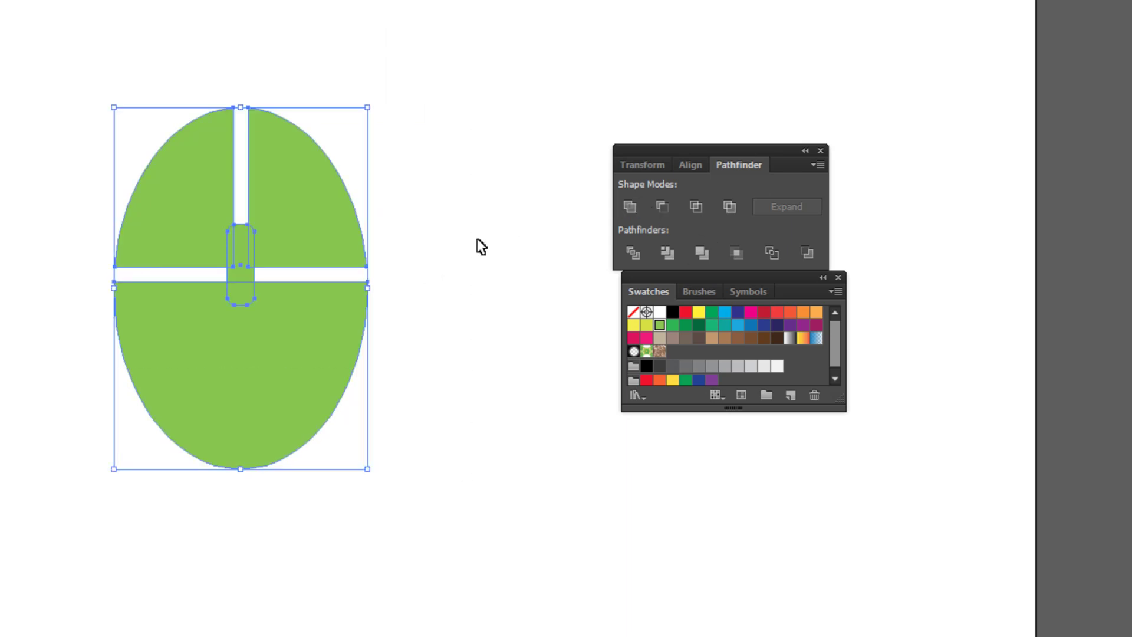
Step: Try Minus Front with the centre rounded rectangle, then reselect the green shape
click(291, 269)
click(244, 274)
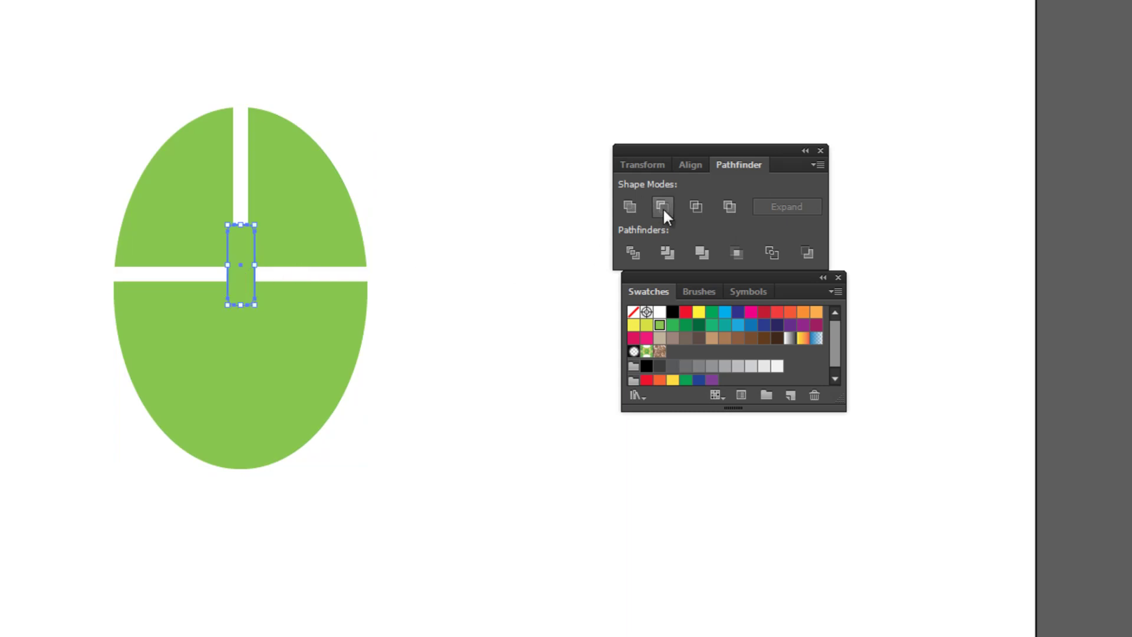
click(662, 206)
click(238, 277)
key(ctrl+shift+a)
click(307, 184)
click(374, 354)
click(327, 243)
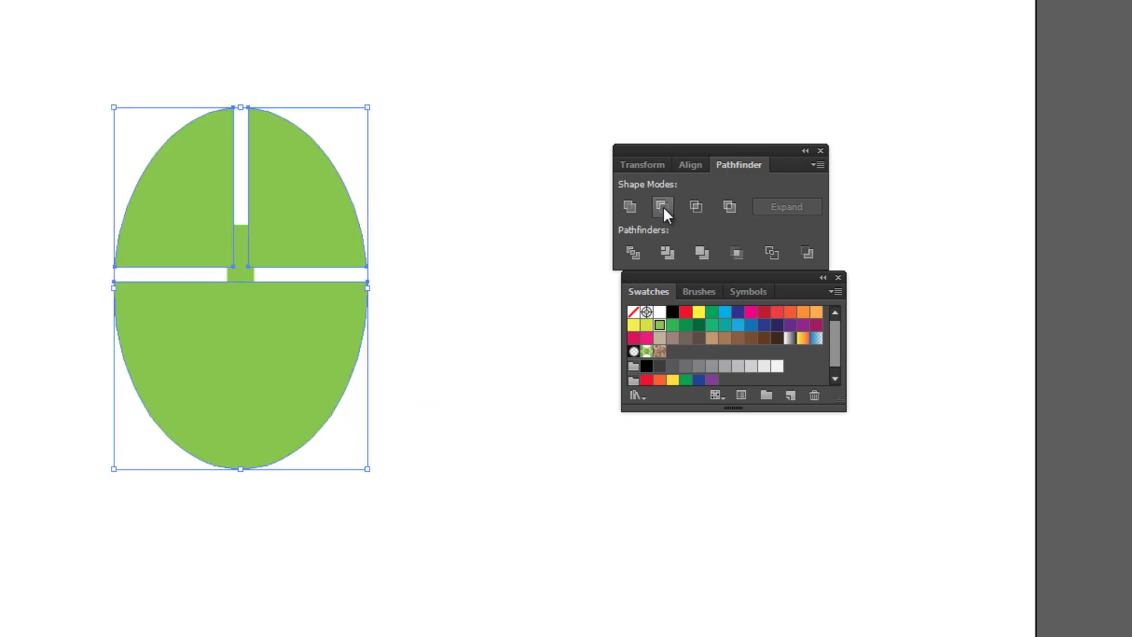
key(ctrl+shift+a)
click(300, 171)
key(ctrl+shift+a)
Step: Trim the pieces, delete the central rectangle piece, and move the shape lower
drag(119, 78, 472, 483)
click(670, 252)
click(526, 294)
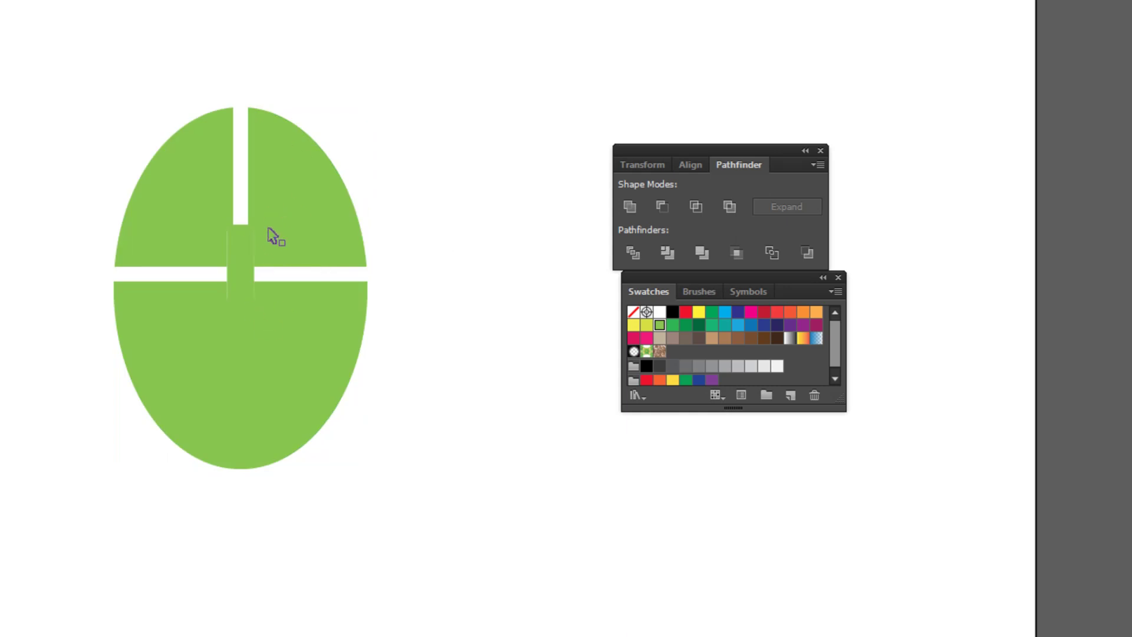
click(241, 260)
key(Delete)
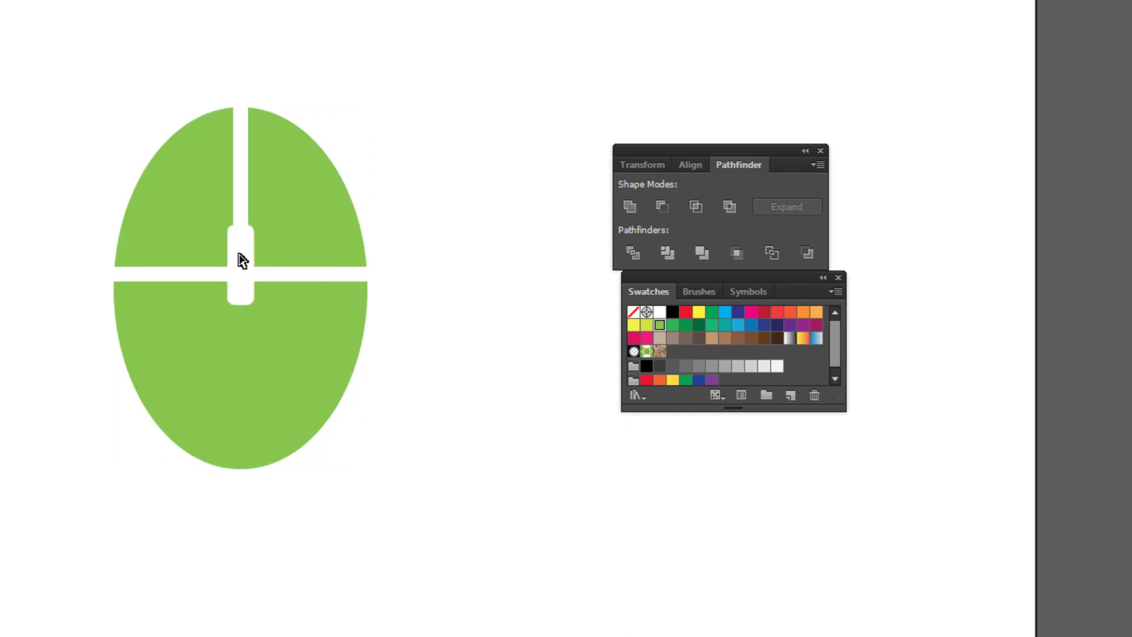
click(204, 197)
click(280, 356)
click(432, 186)
mouse_move(328, 192)
mouse_down()
mouse_move(323, 277)
mouse_move(188, 145)
mouse_up()
key(ctrl+shift+a)
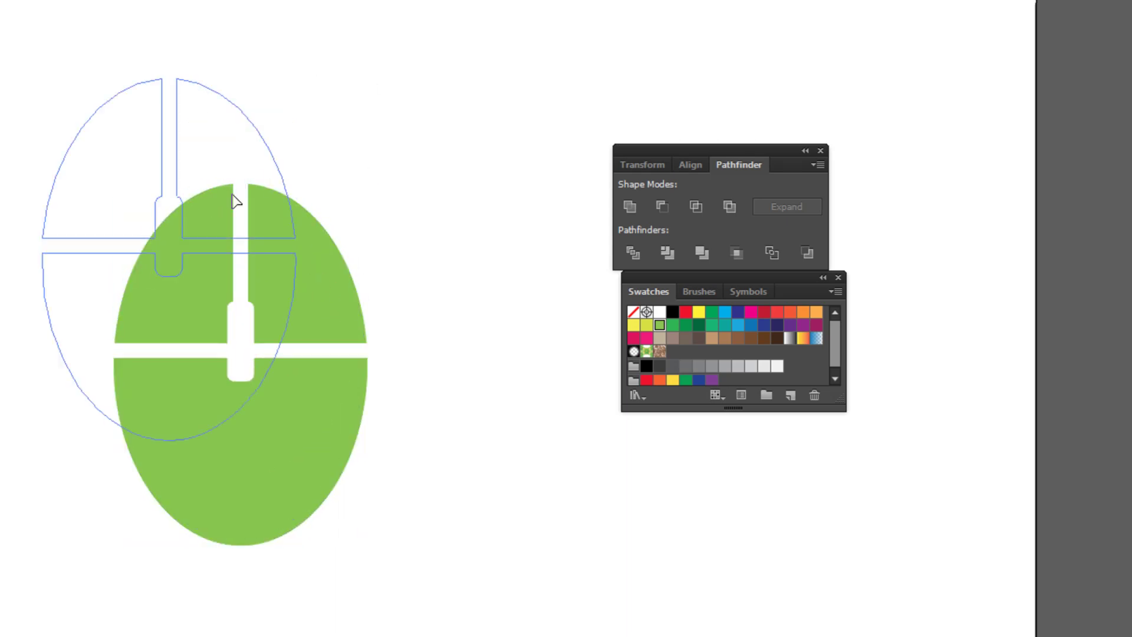
Step: Undo the cuts, retry Trim, and reselect the centre rectangle with all green pieces
key(ctrl+z)
key(ctrl+shift+a)
click(239, 333)
click(416, 321)
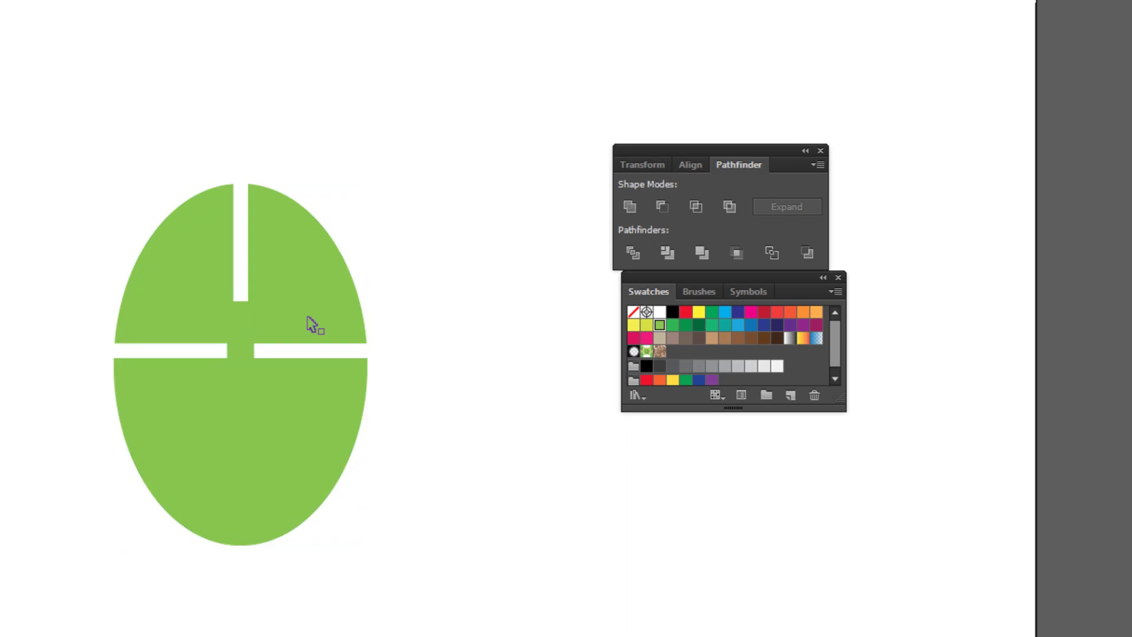
click(247, 330)
click(439, 256)
click(241, 339)
shift+click(314, 278)
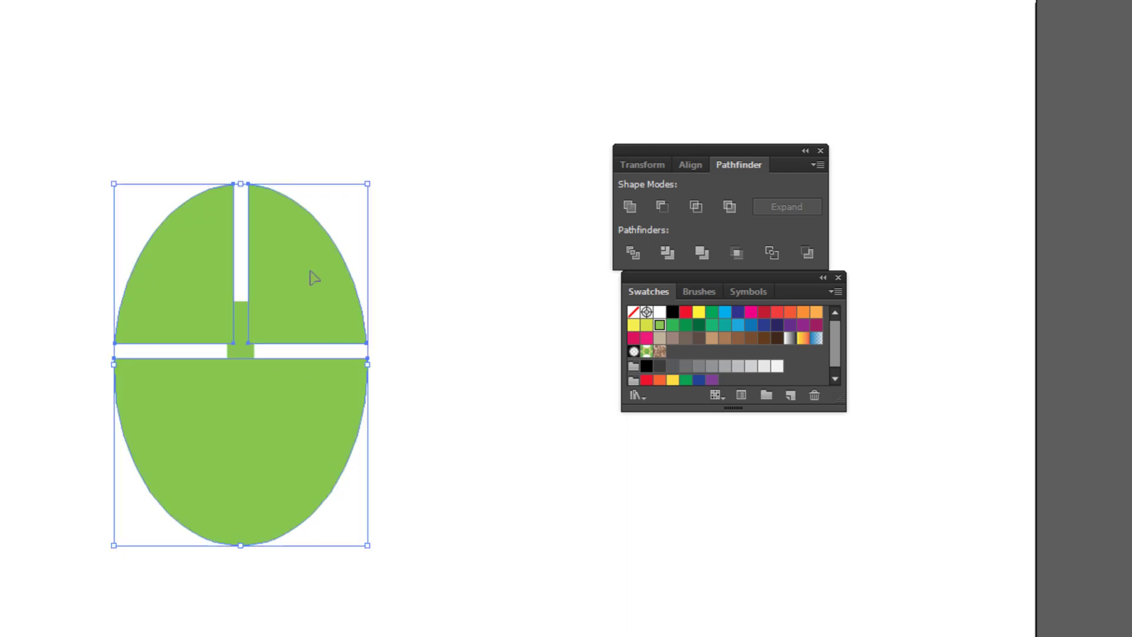
click(667, 252)
click(406, 254)
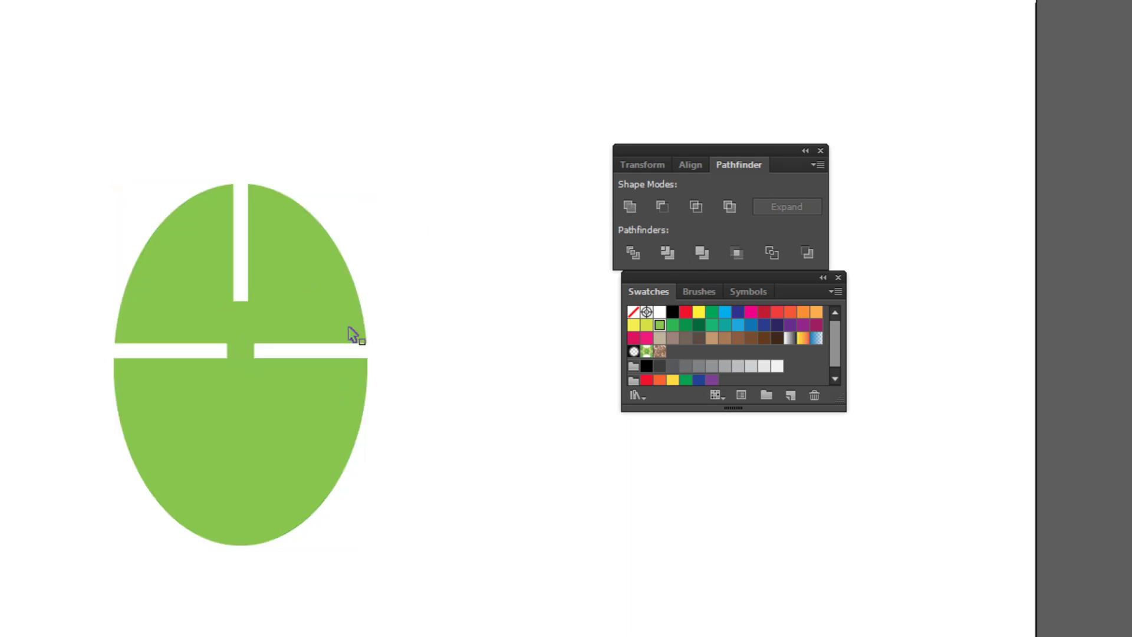
click(247, 348)
shift+click(314, 279)
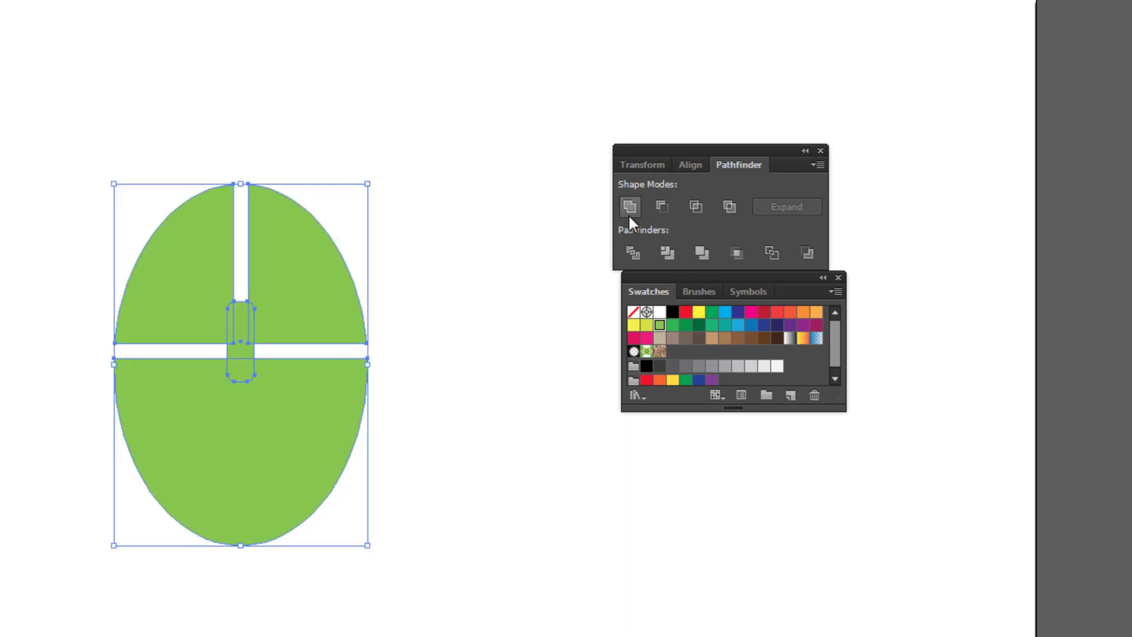
Step: Undo a trial Minus Front, ungroup the split ellipse, and select the small centre rectangle
click(659, 208)
key(ctrl+z)
right_click(281, 259)
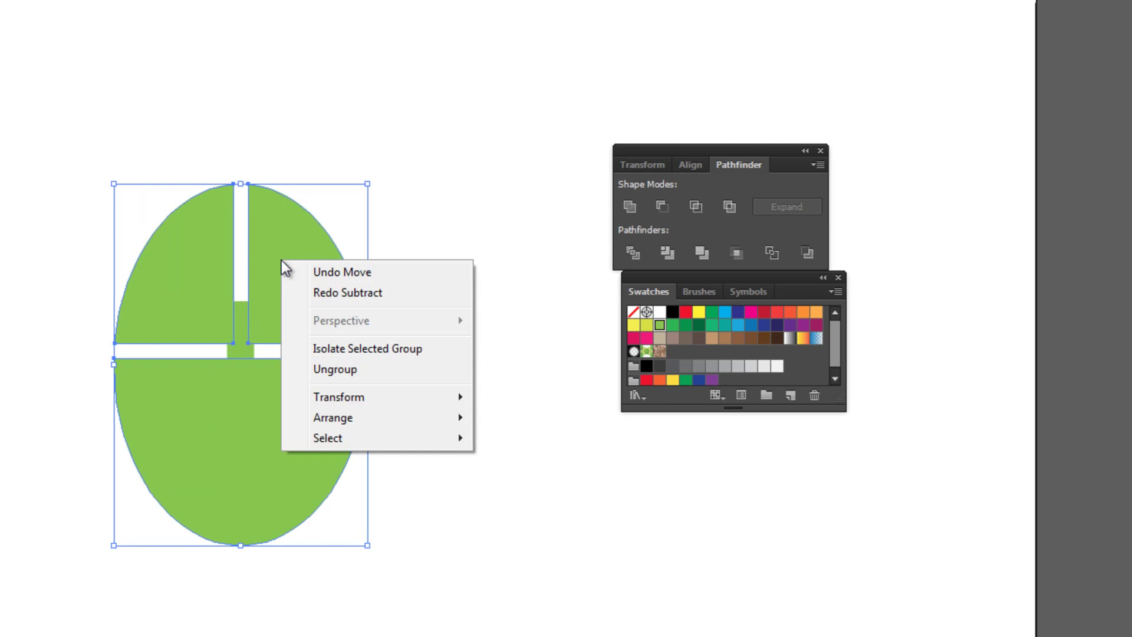
click(330, 368)
click(477, 194)
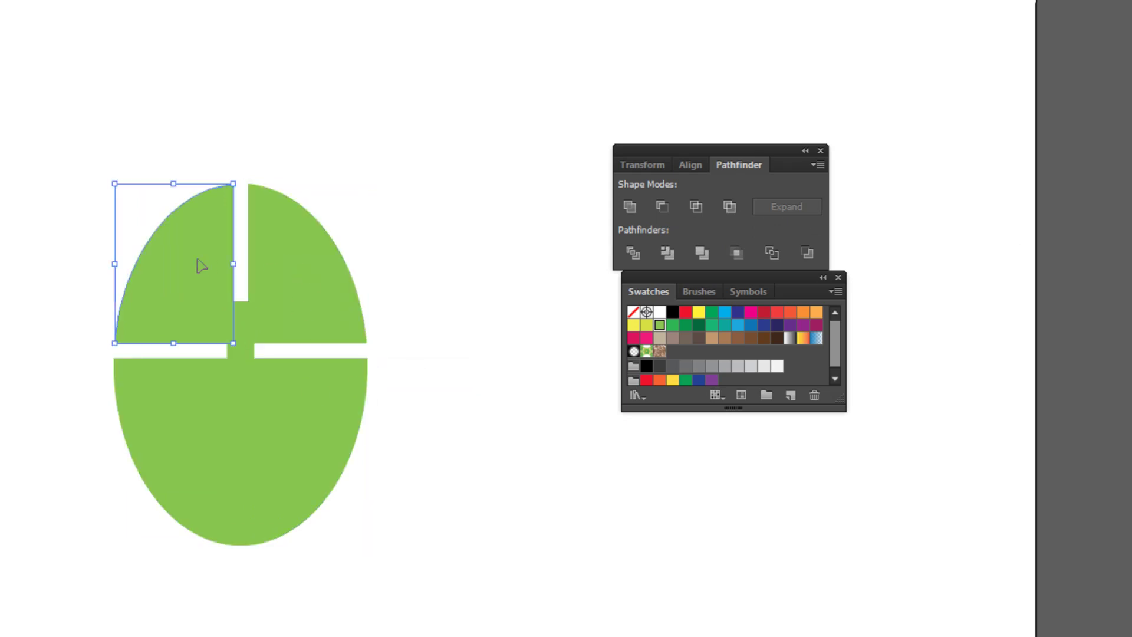
click(248, 353)
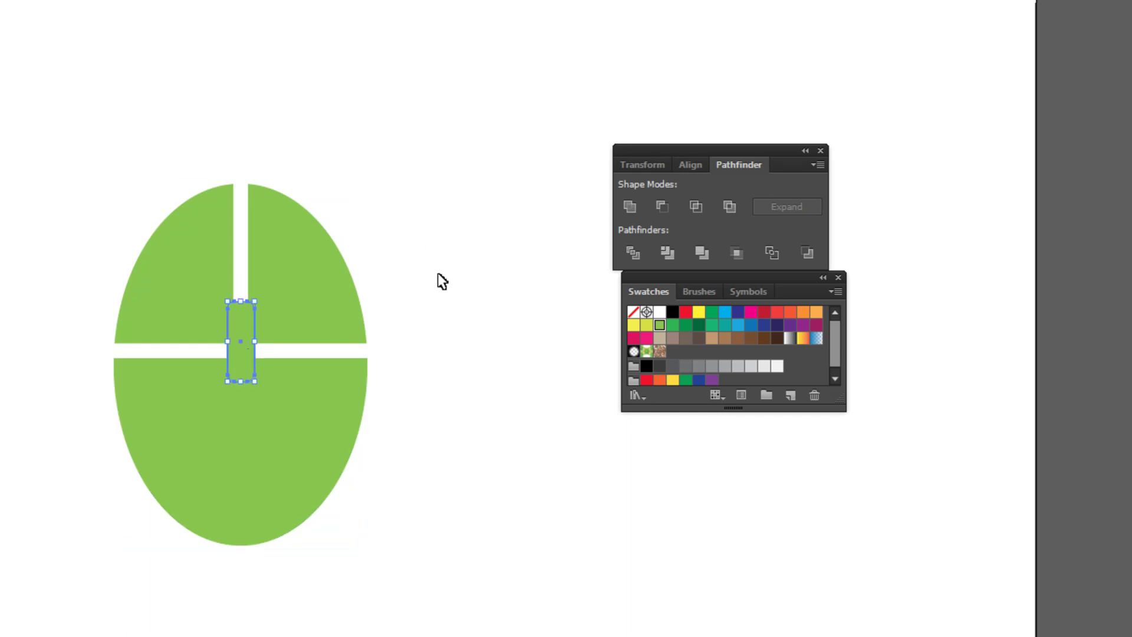
Step: Try subtracting the centre rectangle from the upper-right piece, undo, and reselect the rectangle
shift+click(314, 298)
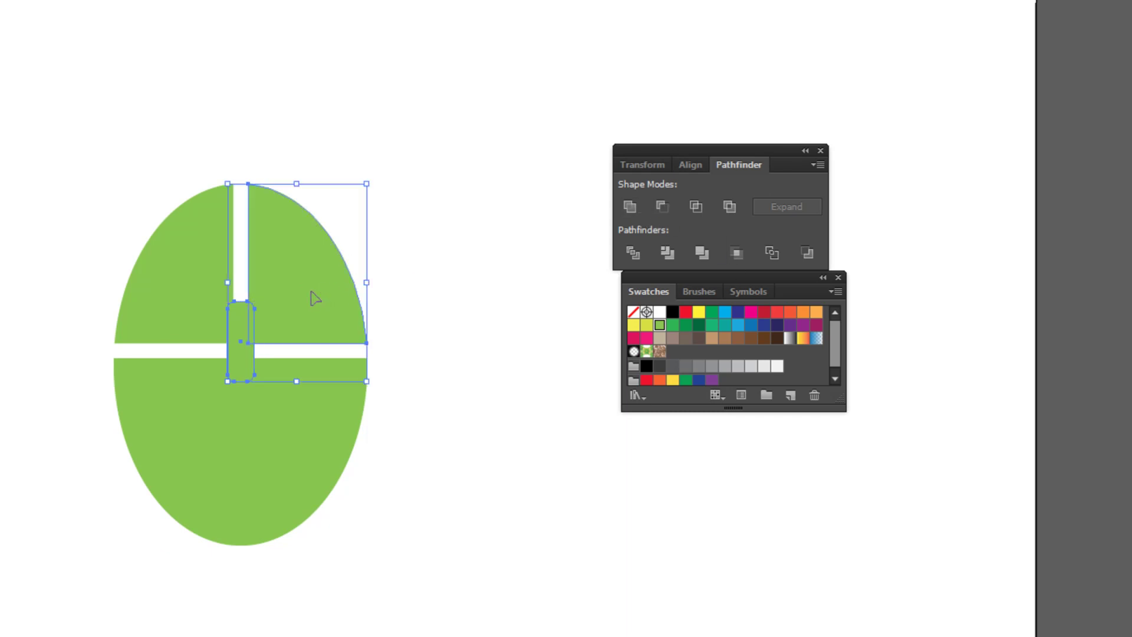
click(662, 206)
click(462, 280)
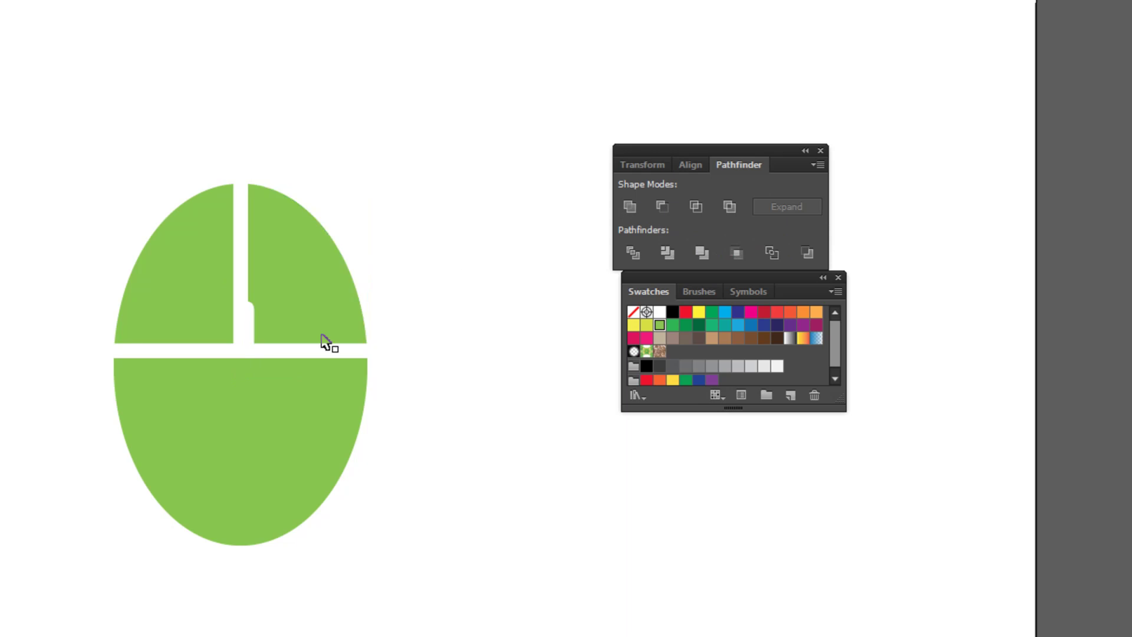
key(ctrl+z)
key(ctrl+z)
click(242, 353)
click(383, 224)
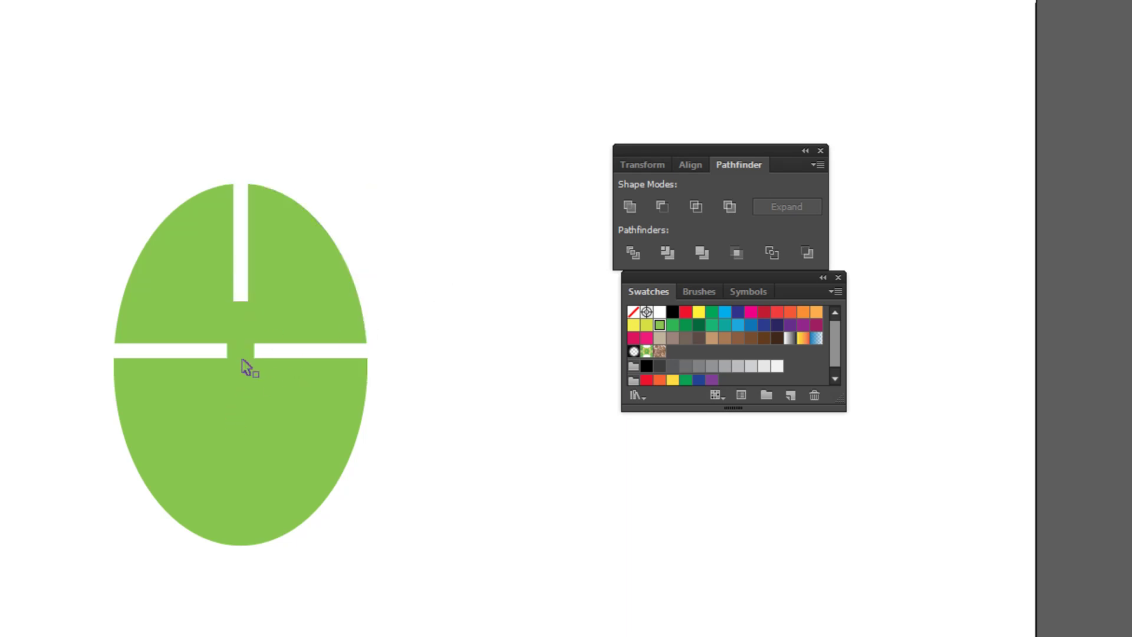
click(236, 360)
click(409, 223)
click(243, 354)
Step: Fill the centre rectangle yellow-green, then test Minus Front on both upper pieces and undo
click(646, 325)
click(424, 306)
click(246, 337)
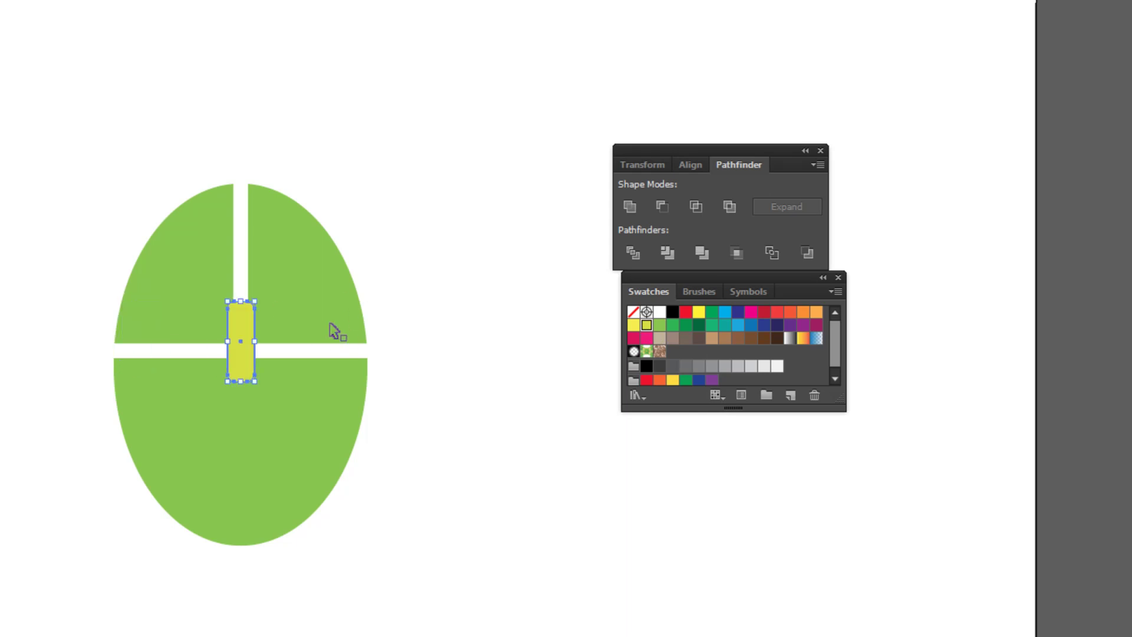
shift+click(308, 297)
shift+click(197, 274)
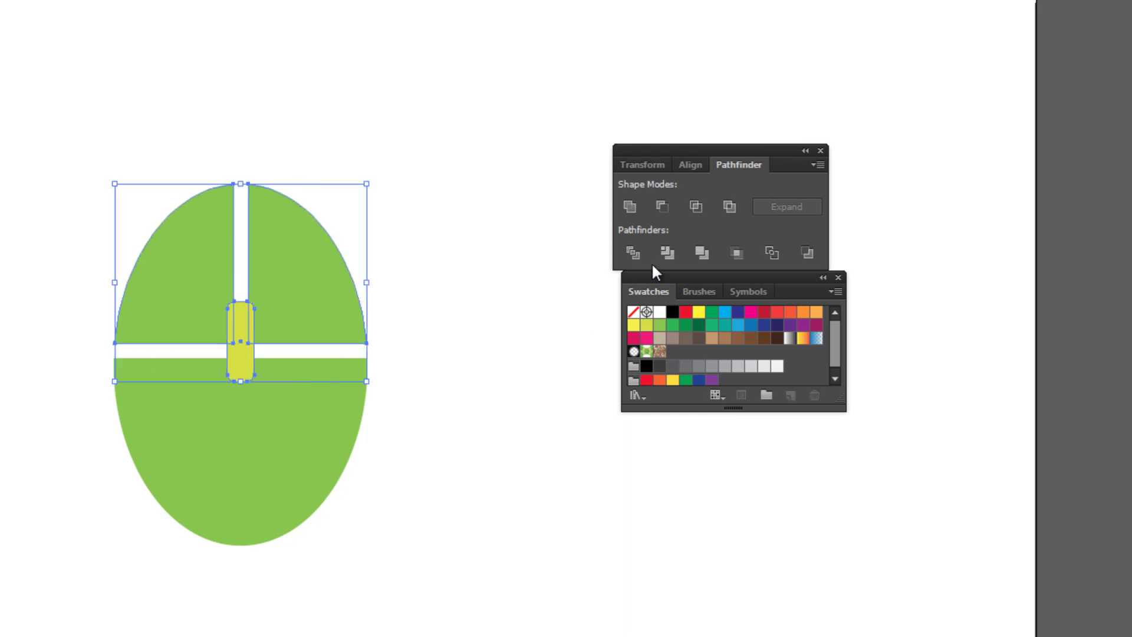
click(662, 207)
click(415, 256)
key(ctrl+z)
click(423, 254)
Step: Test Minus Front on the upper-right piece, undo, and reselect the yellow rectangle
click(244, 327)
shift+click(320, 277)
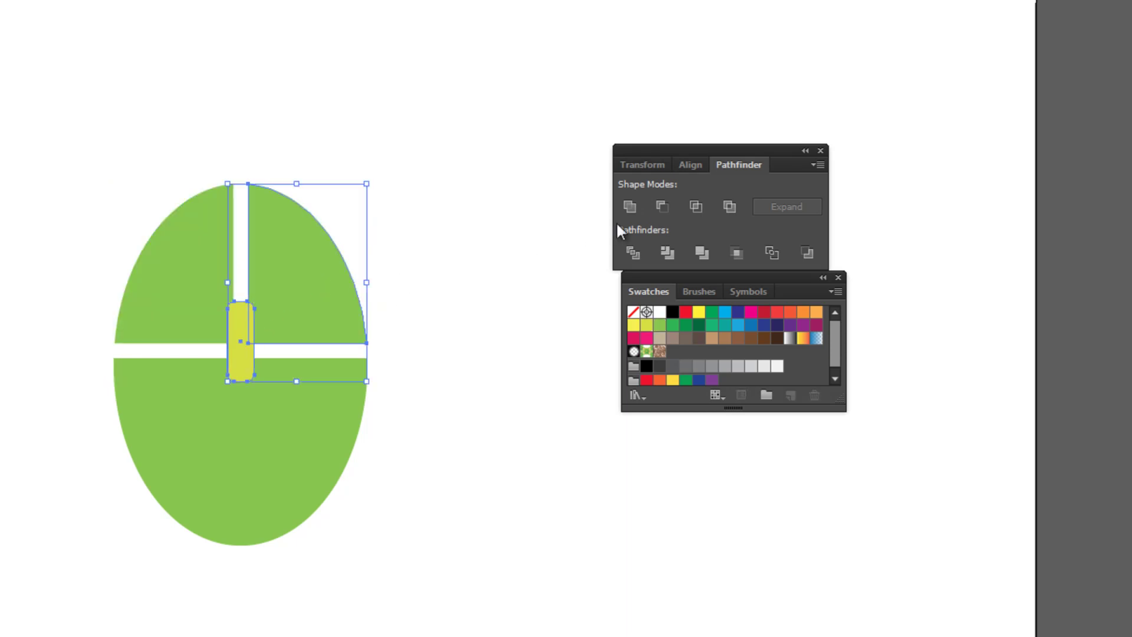
click(662, 206)
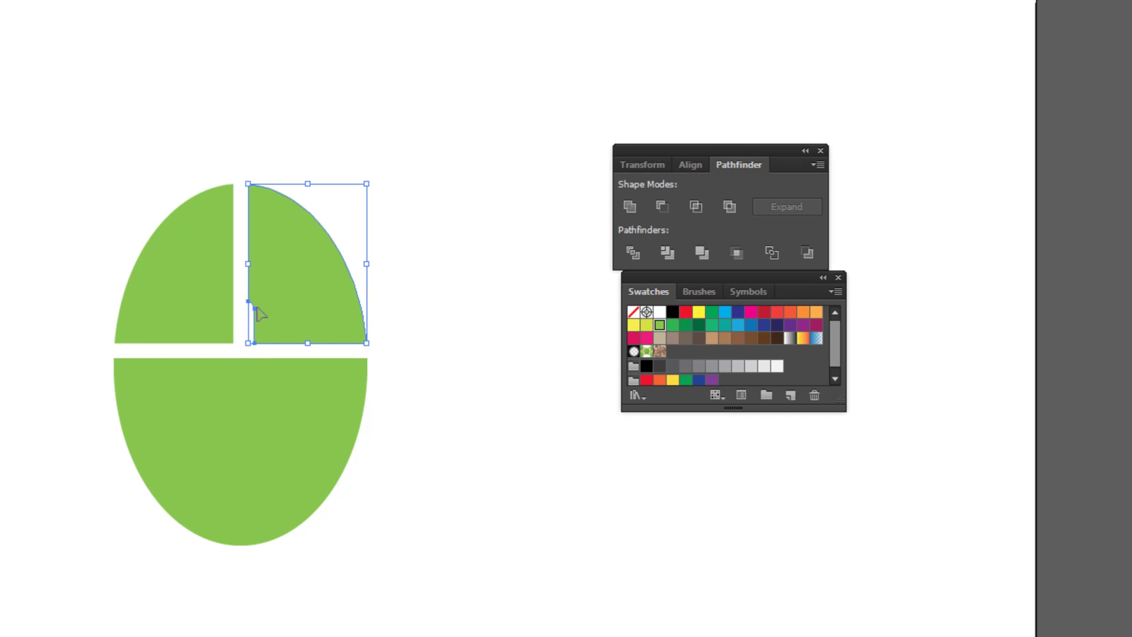
click(518, 207)
key(ctrl+z)
click(243, 346)
click(457, 216)
click(437, 225)
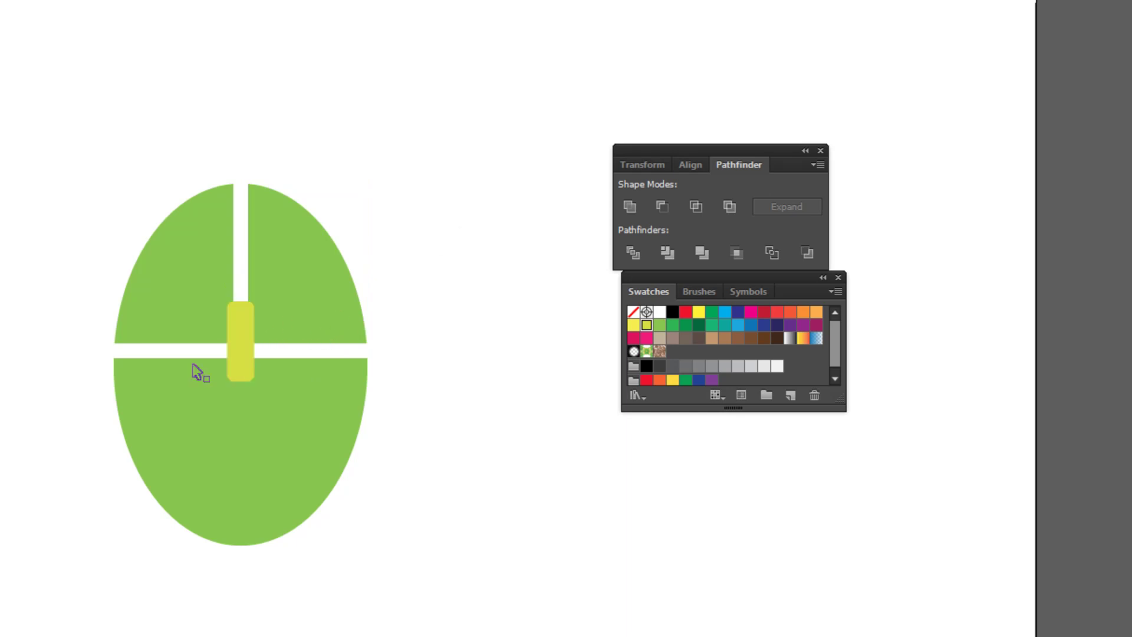
click(243, 348)
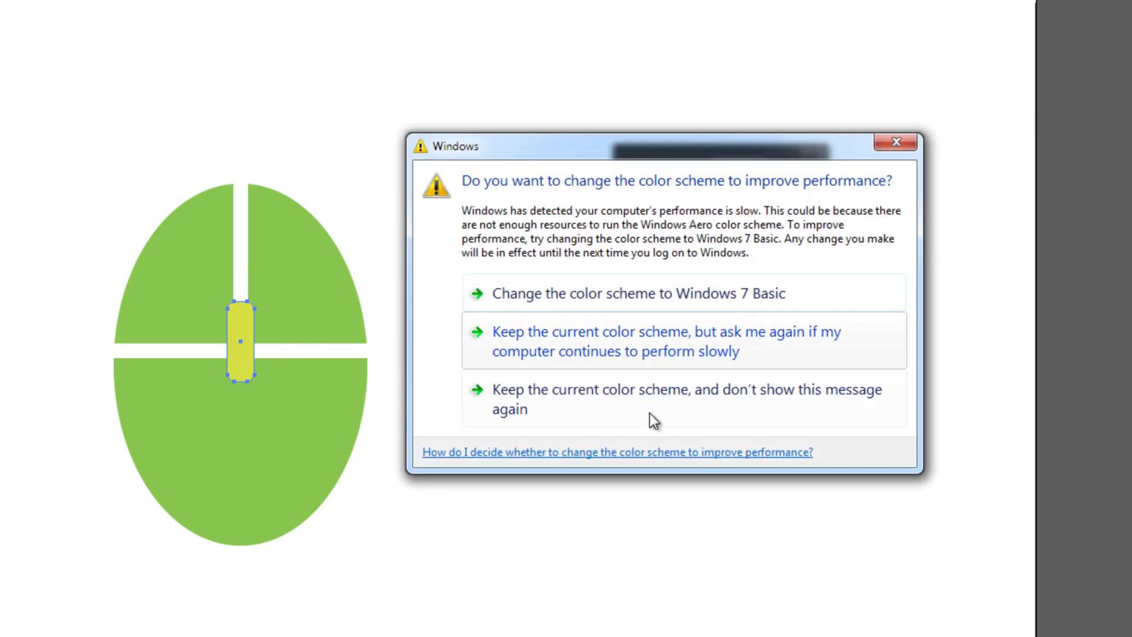
drag(709, 150, 663, 143)
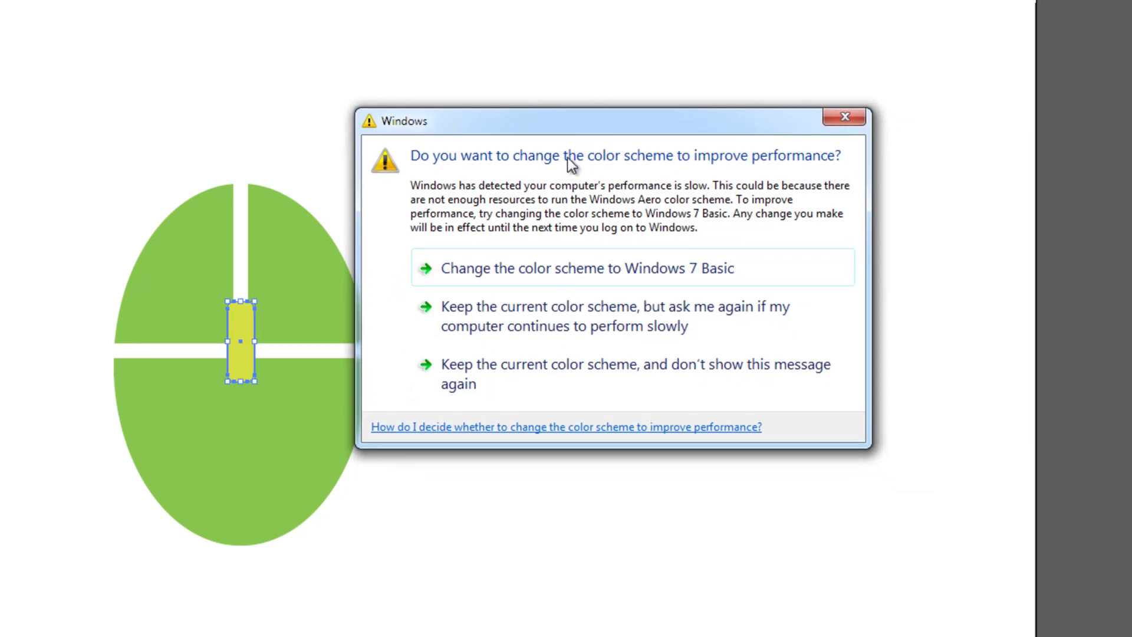
click(548, 377)
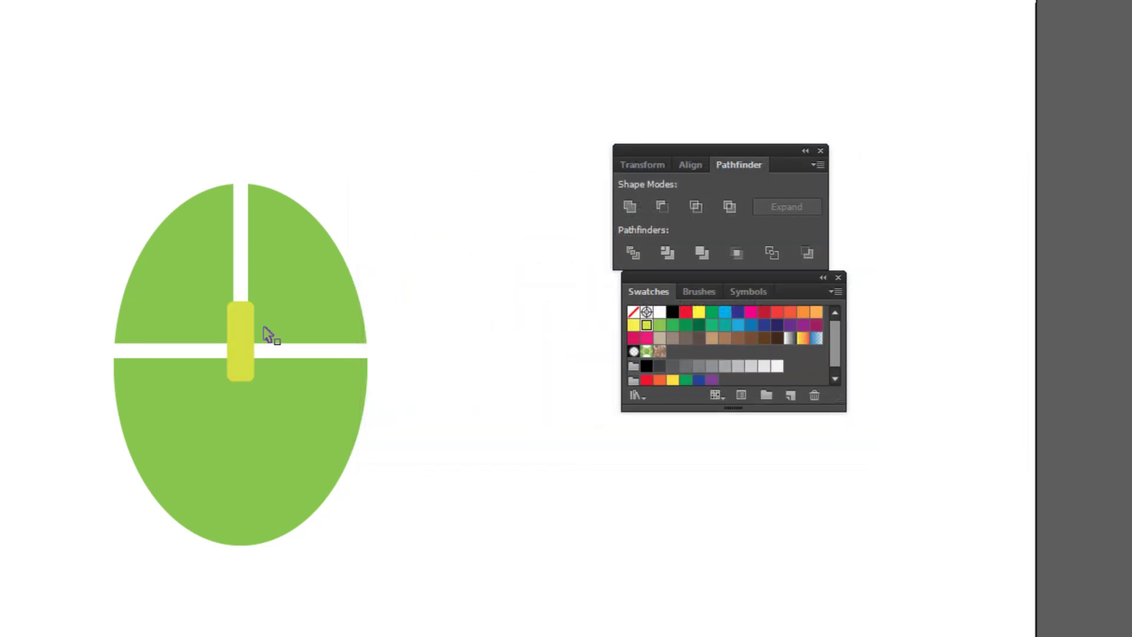
Step: Select the green pieces and the yellow rectangle, keeping the rectangle's corner rounding
click(312, 269)
click(424, 250)
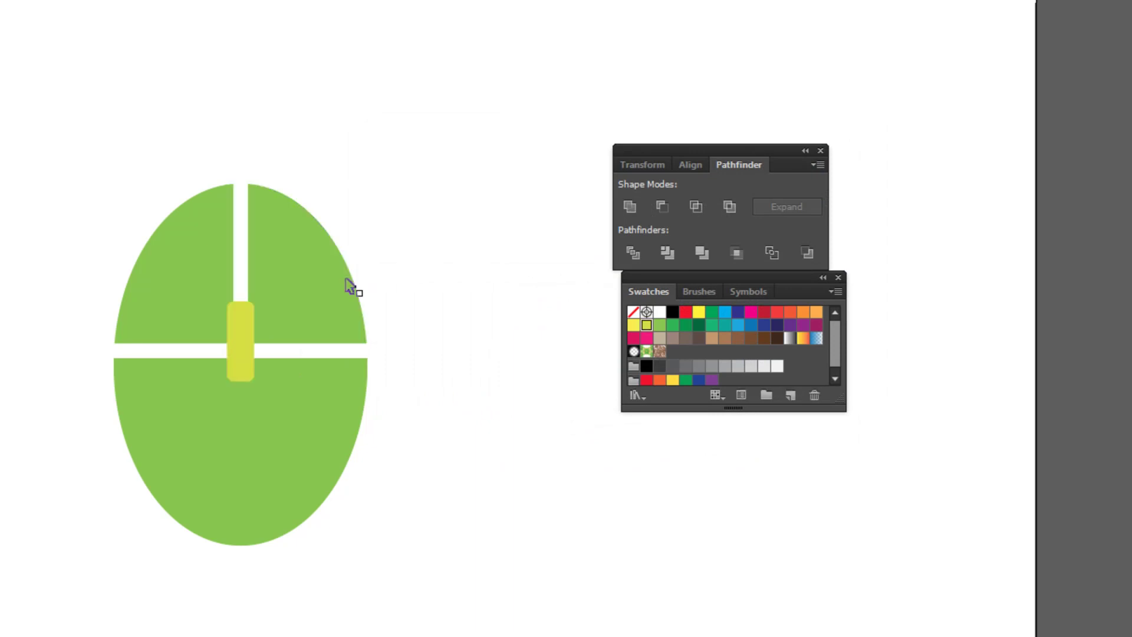
click(290, 291)
click(235, 430)
click(221, 351)
click(242, 342)
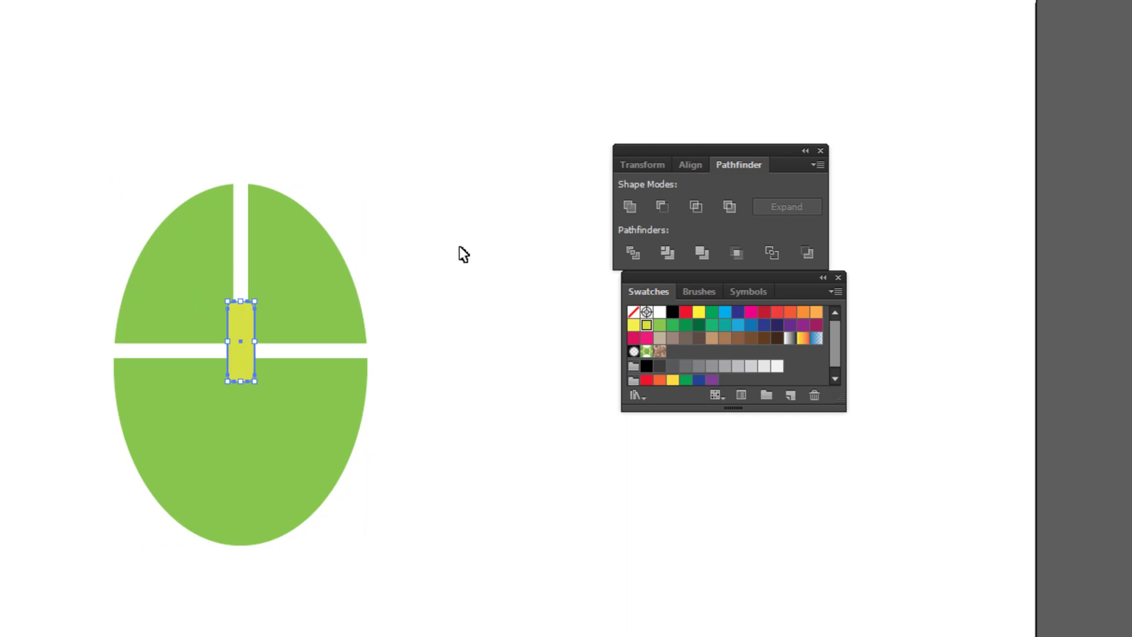
key(ctrl+z)
key(ctrl+shift+z)
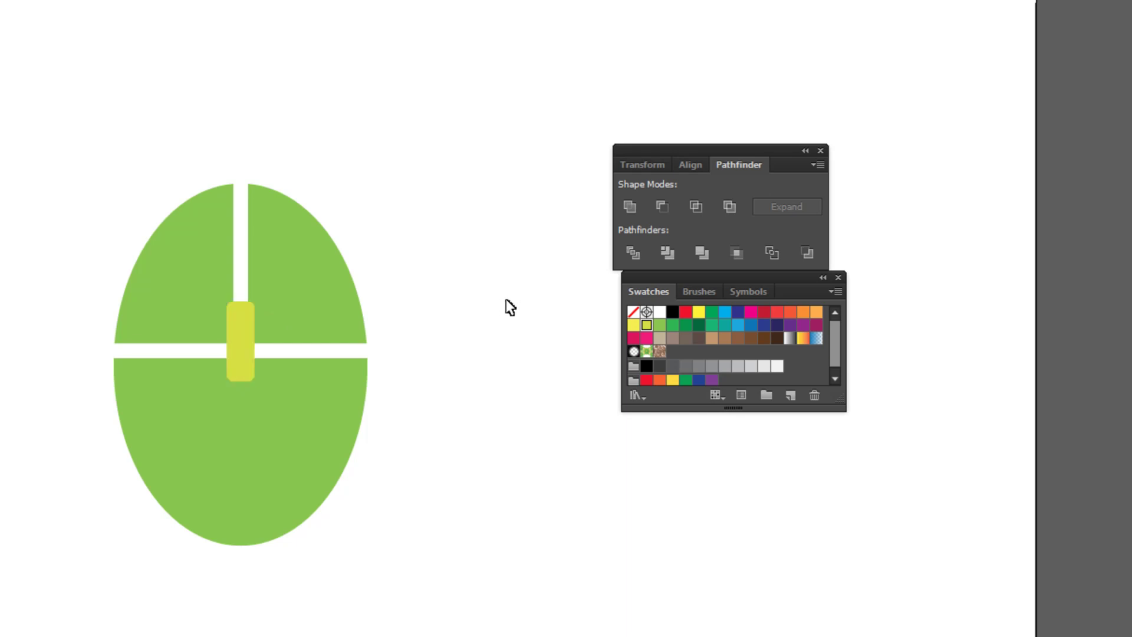
Step: Subtract the yellow rectangle from the upper-right green piece with Minus Front
drag(248, 342, 177, 321)
drag(247, 347, 313, 346)
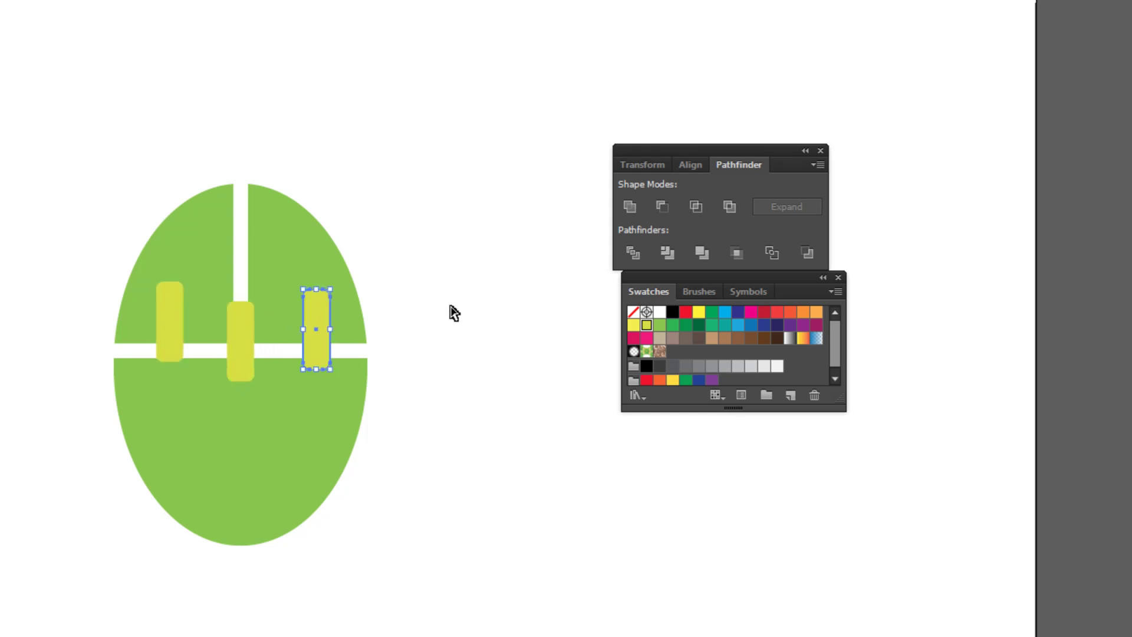
key(ctrl+z)
key(ctrl+z)
shift+click(324, 289)
click(663, 209)
Step: Subtract the yellow rectangle from the upper-left and lower green pieces with Minus Front
click(389, 207)
click(236, 336)
shift+click(186, 268)
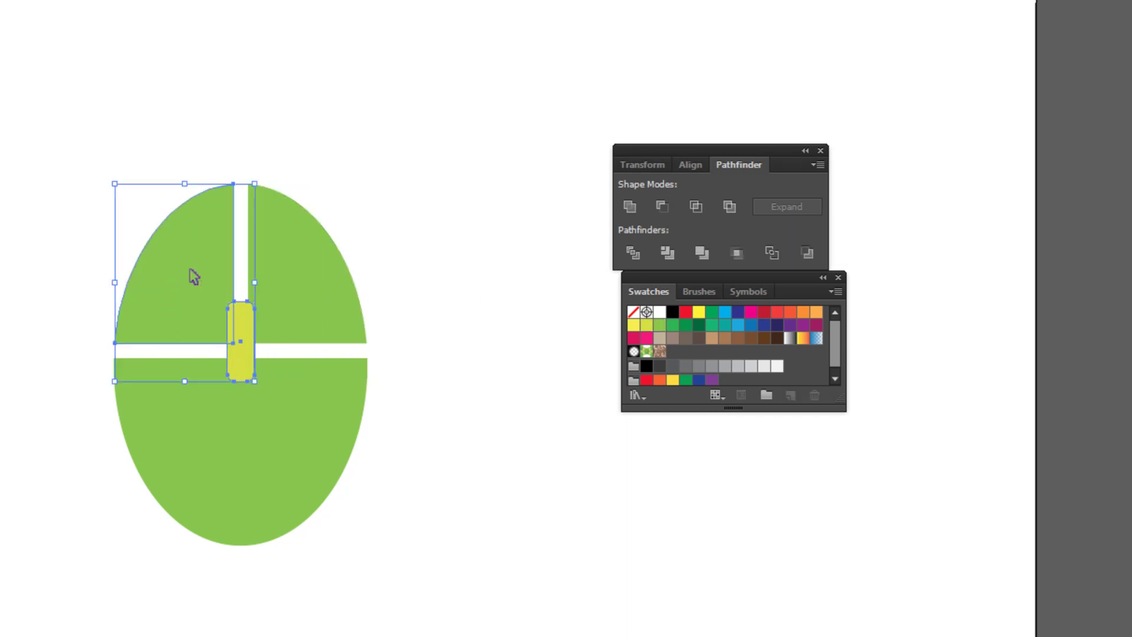
click(661, 206)
click(448, 265)
click(246, 341)
shift+click(318, 415)
click(658, 207)
Step: Check each of the three cut green pieces
click(406, 165)
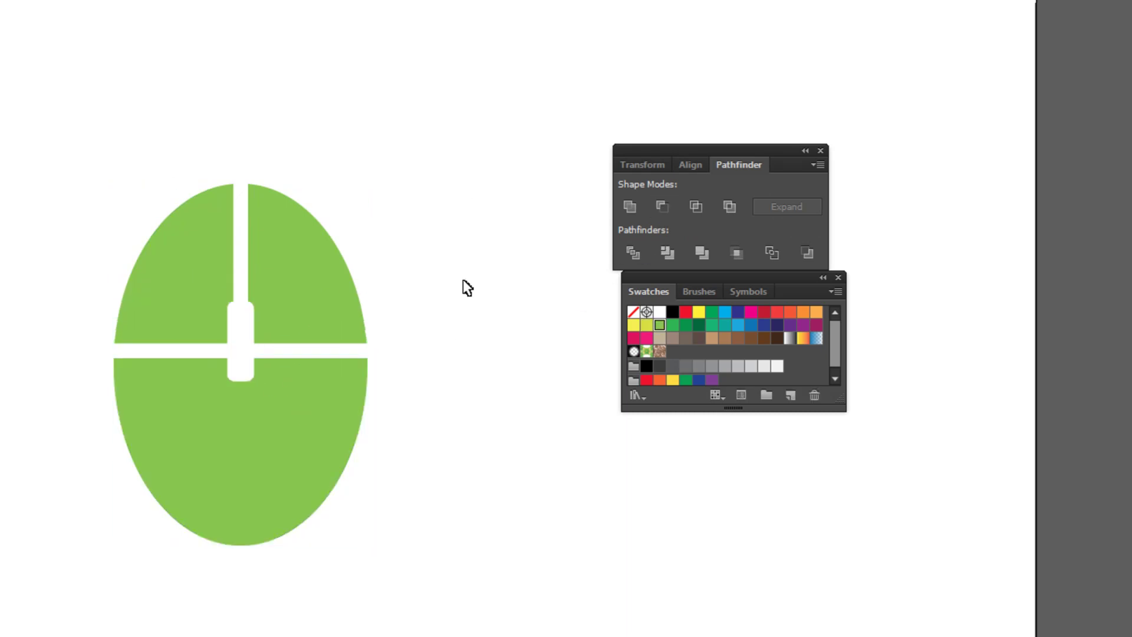
click(272, 316)
click(211, 271)
click(250, 417)
click(447, 276)
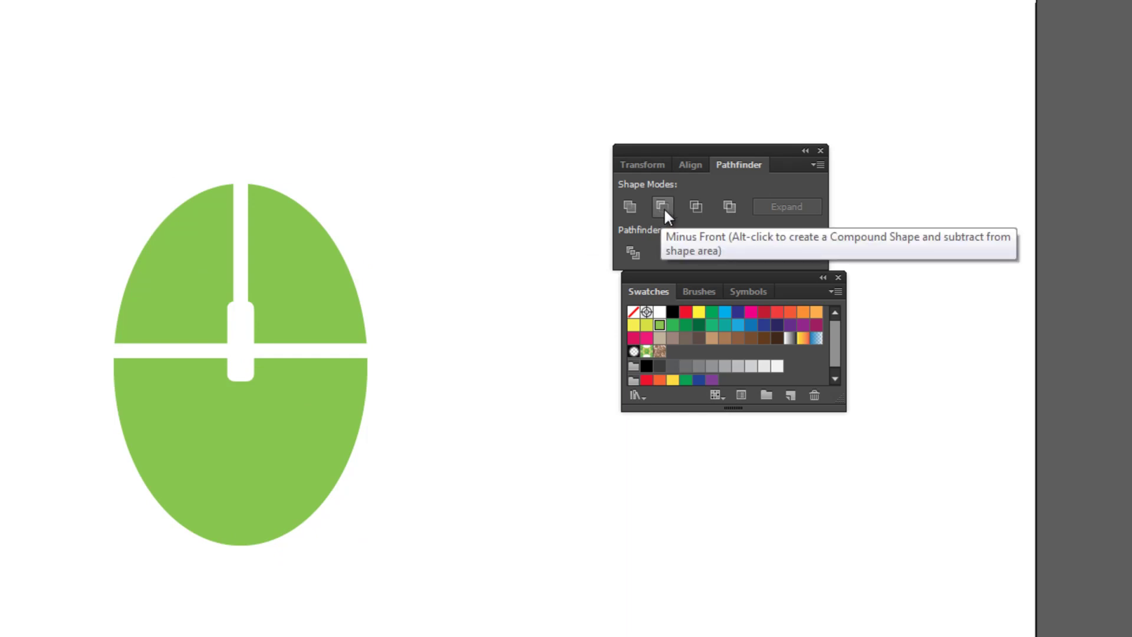
Step: Inspect the mouse pieces and the yellow rectangle, leaving the rectangle in the centre
click(342, 256)
click(120, 178)
drag(96, 145, 475, 555)
click(395, 215)
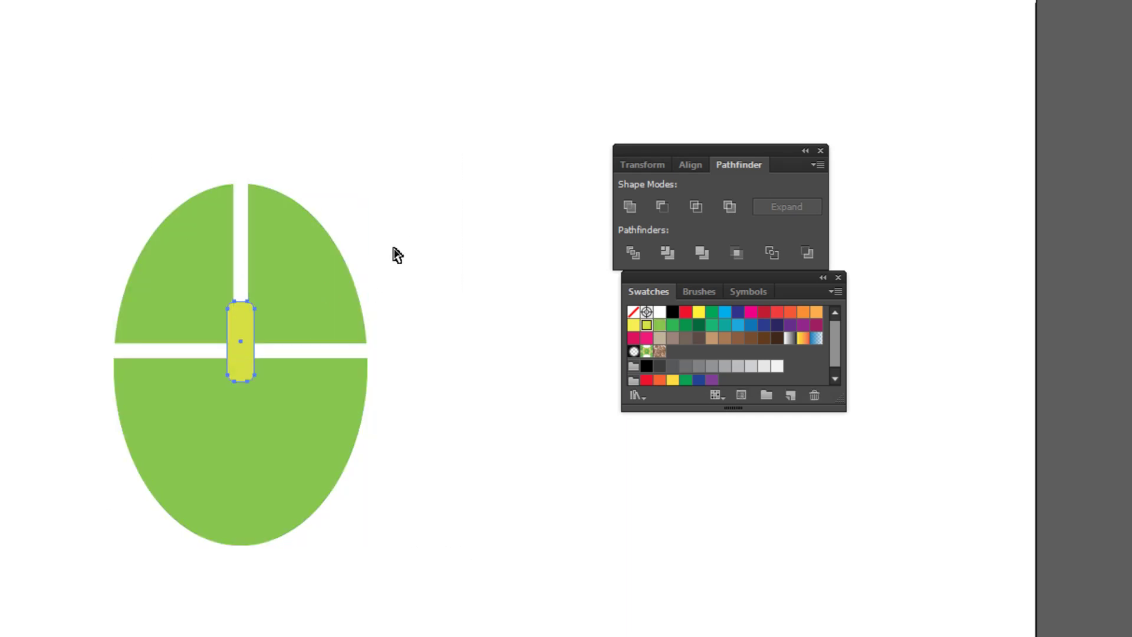
drag(250, 351, 321, 380)
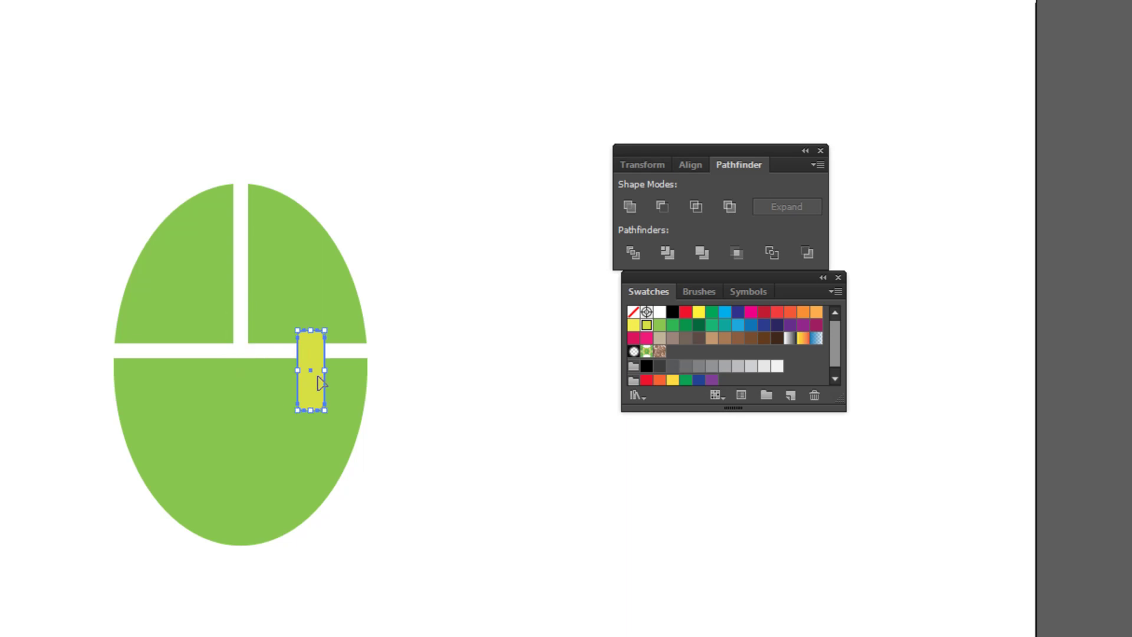
key(ctrl+z)
Step: Trim the whole mouse artwork with Pathfinder Trim and delete the yellow rounded rectangle
drag(112, 127, 393, 475)
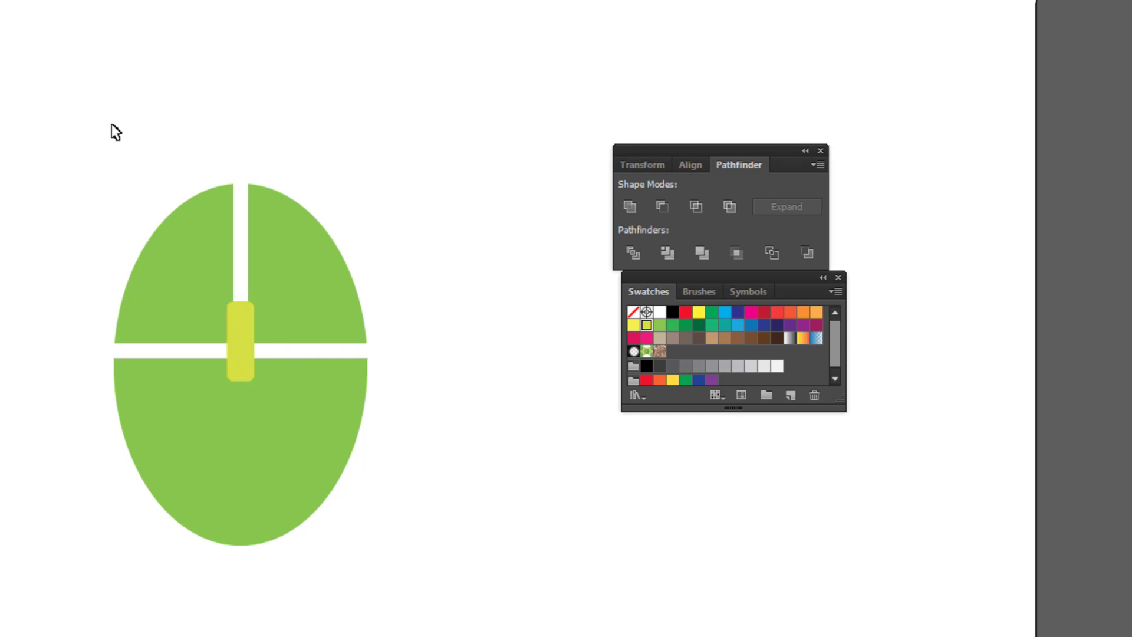
click(669, 254)
click(448, 306)
click(244, 315)
key(Delete)
Step: Check the remaining green pieces individually and all together
click(304, 279)
click(420, 302)
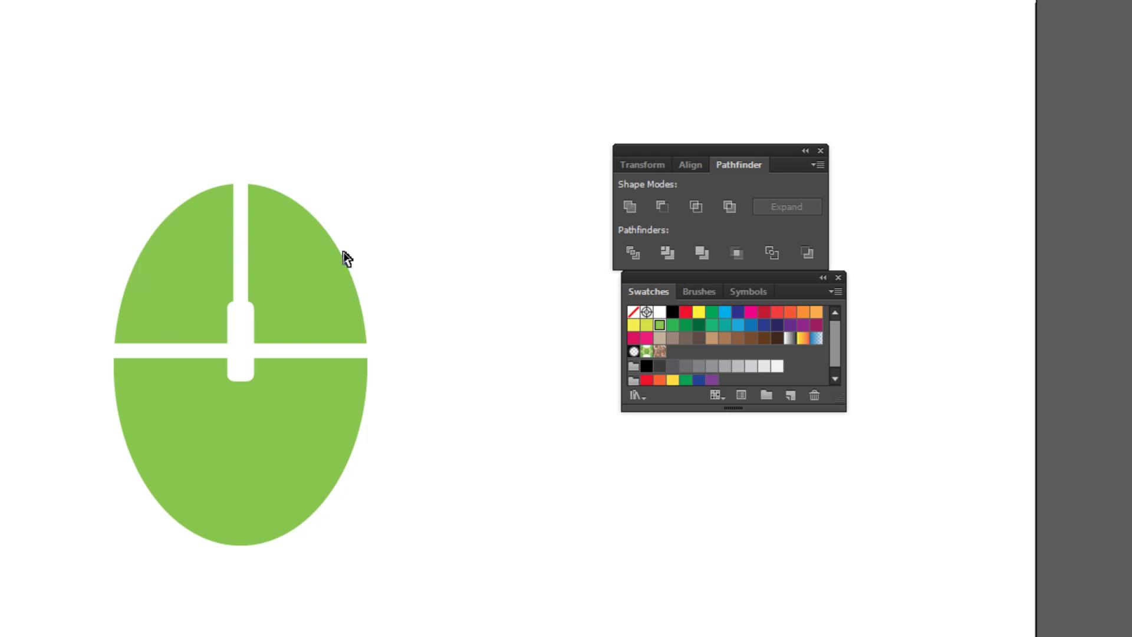
click(190, 253)
drag(229, 88, 408, 569)
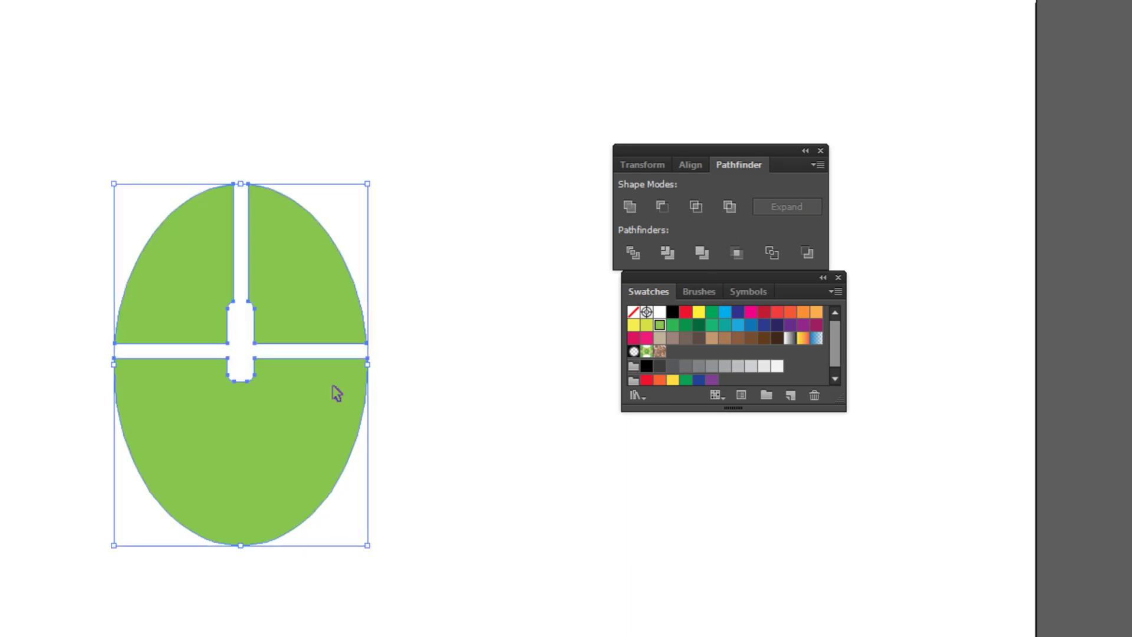
click(209, 100)
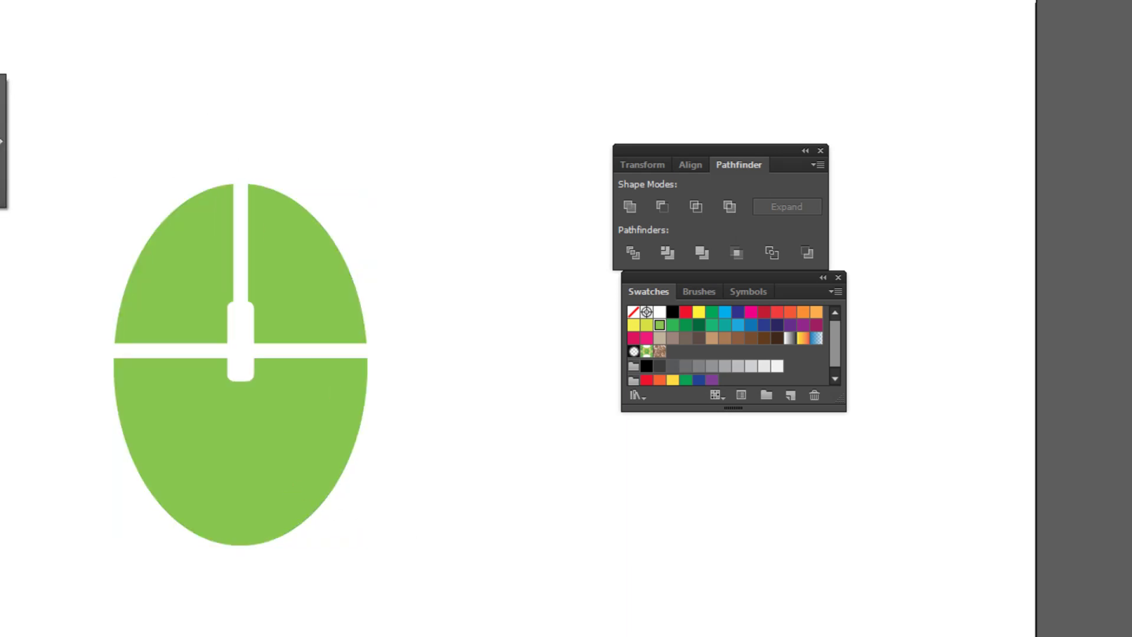
Step: Draw a thick green-outlined frame rectangle around the mouse, discarding the first filled attempt
drag(43, 101, 431, 632)
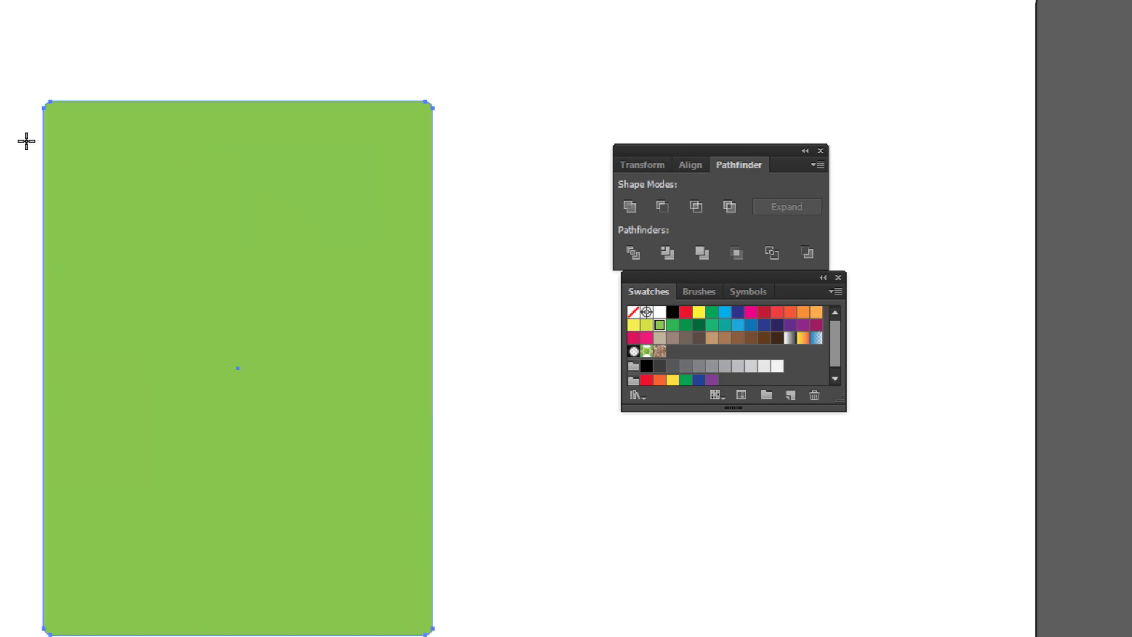
key(Delete)
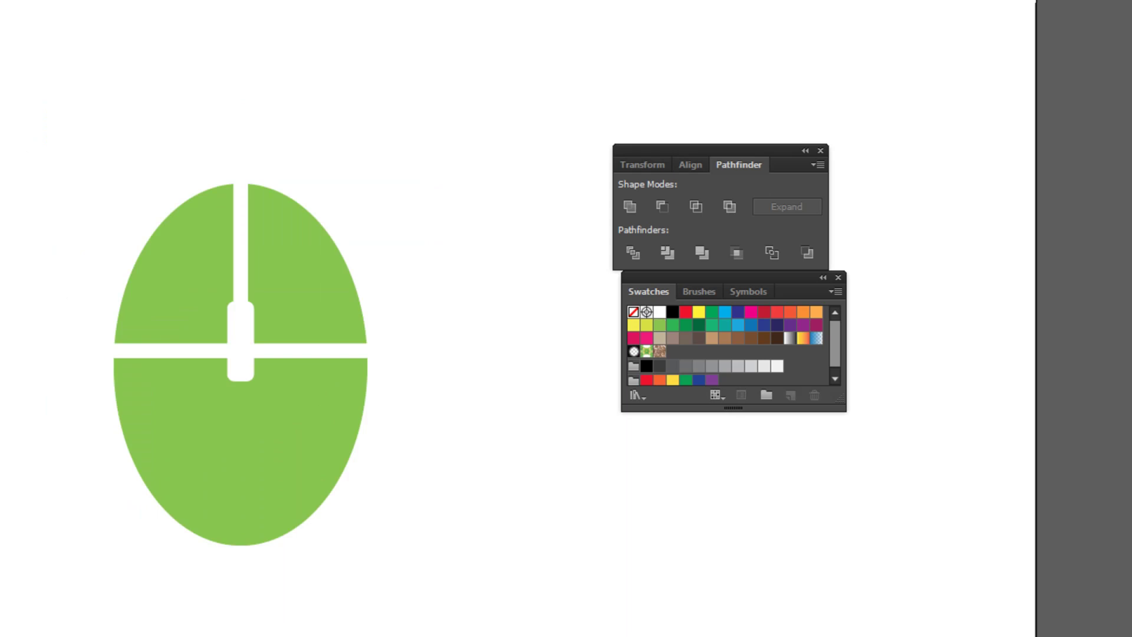
drag(54, 115, 423, 633)
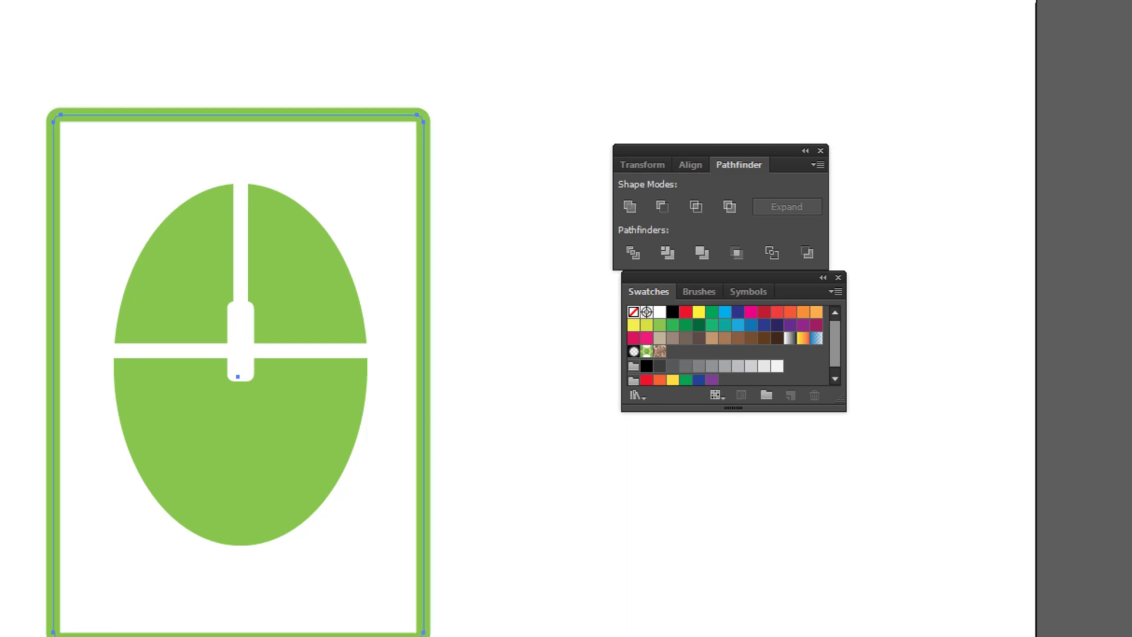
click(612, 353)
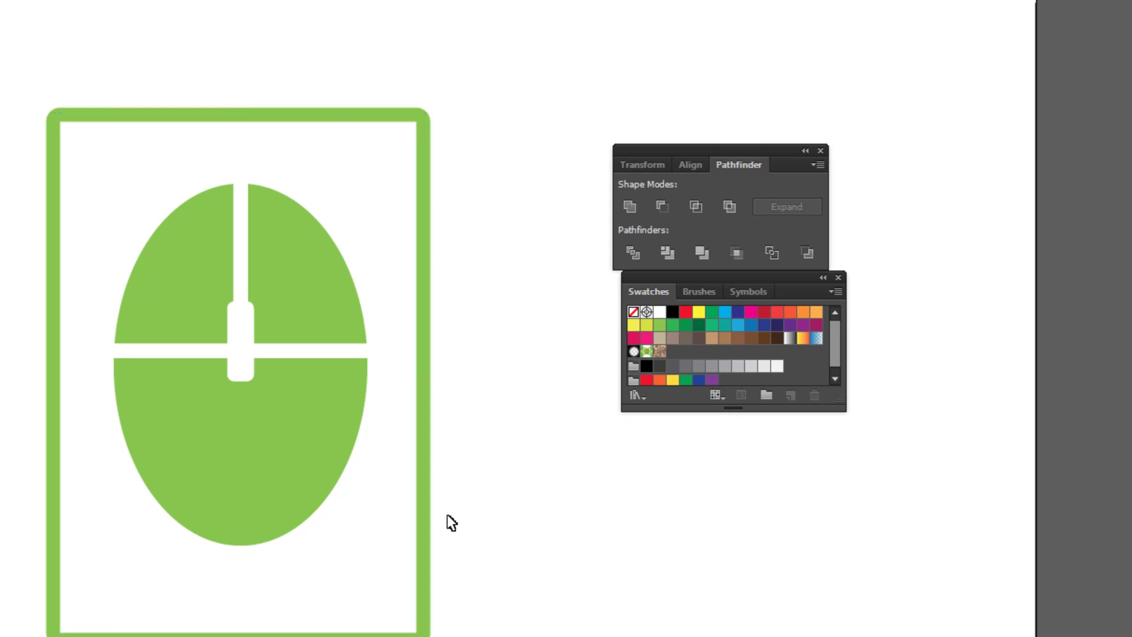
key(ctrl+minus)
key(ctrl+minus)
drag(492, 501, 281, 443)
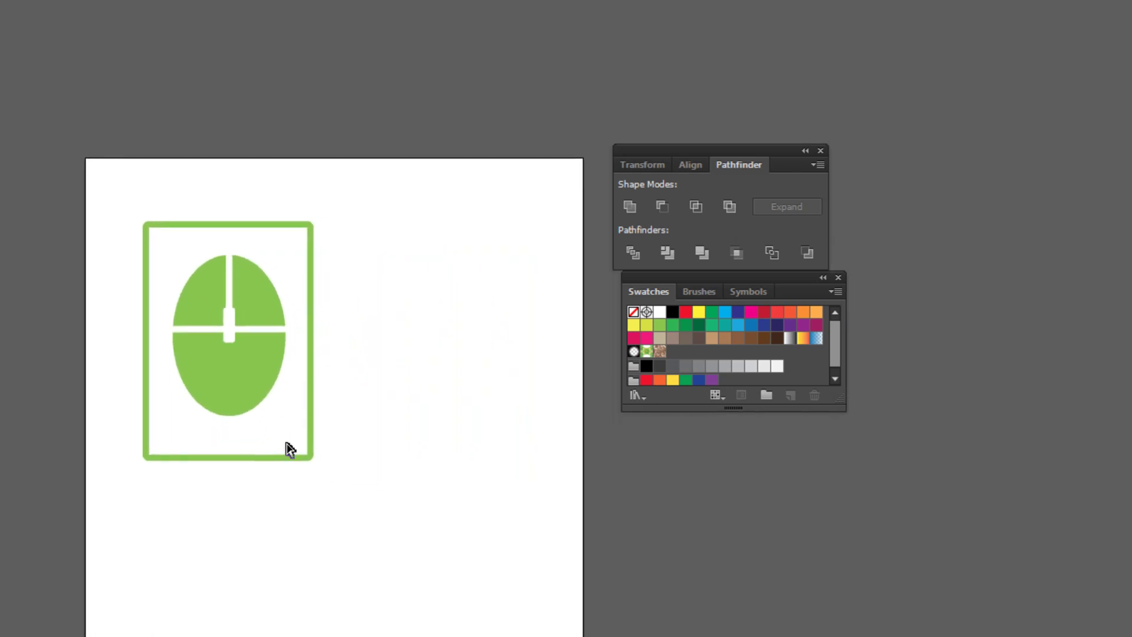
Step: Convert the outer green frame's stroke into a filled shape
scroll(289, 449, up, 2)
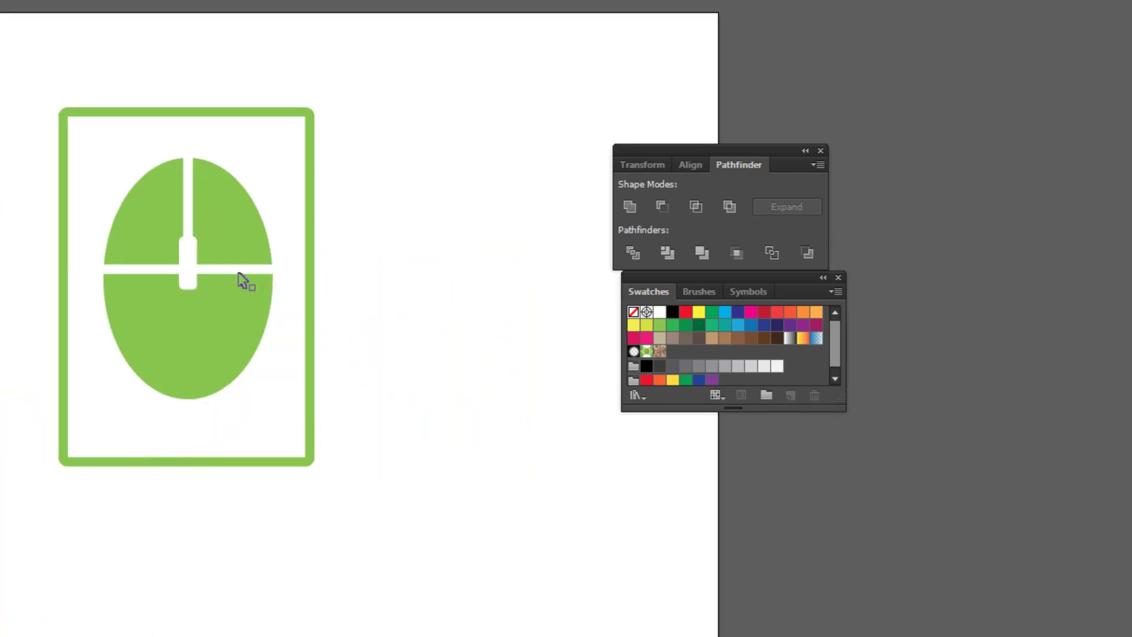
drag(35, 39, 386, 552)
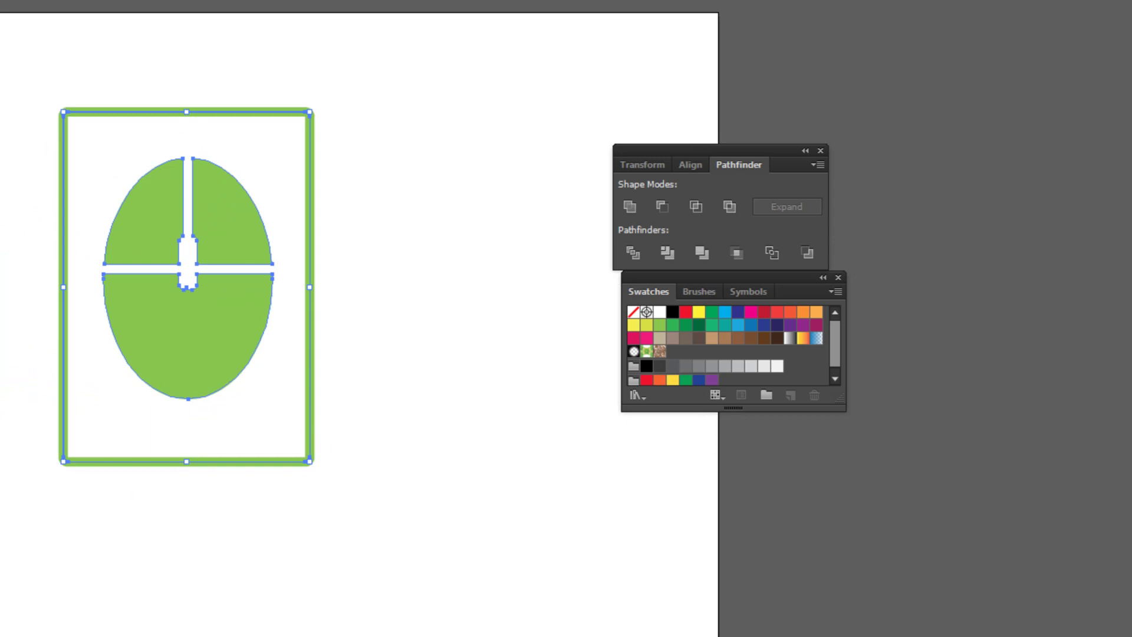
click(480, 215)
drag(6, 46, 442, 557)
click(311, 146)
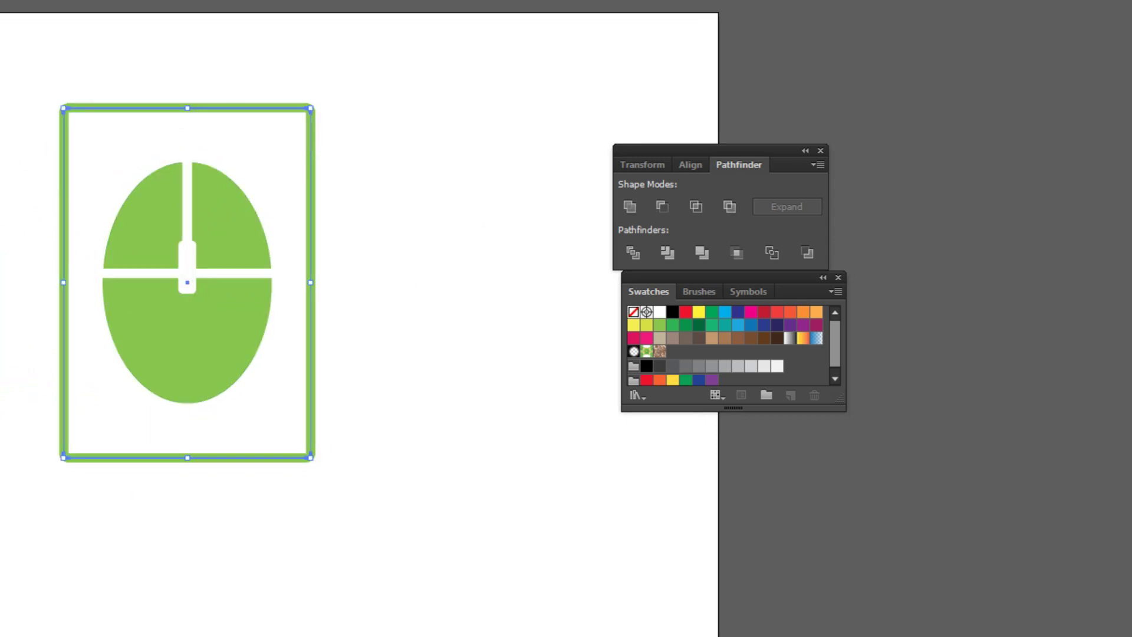
click(242, 268)
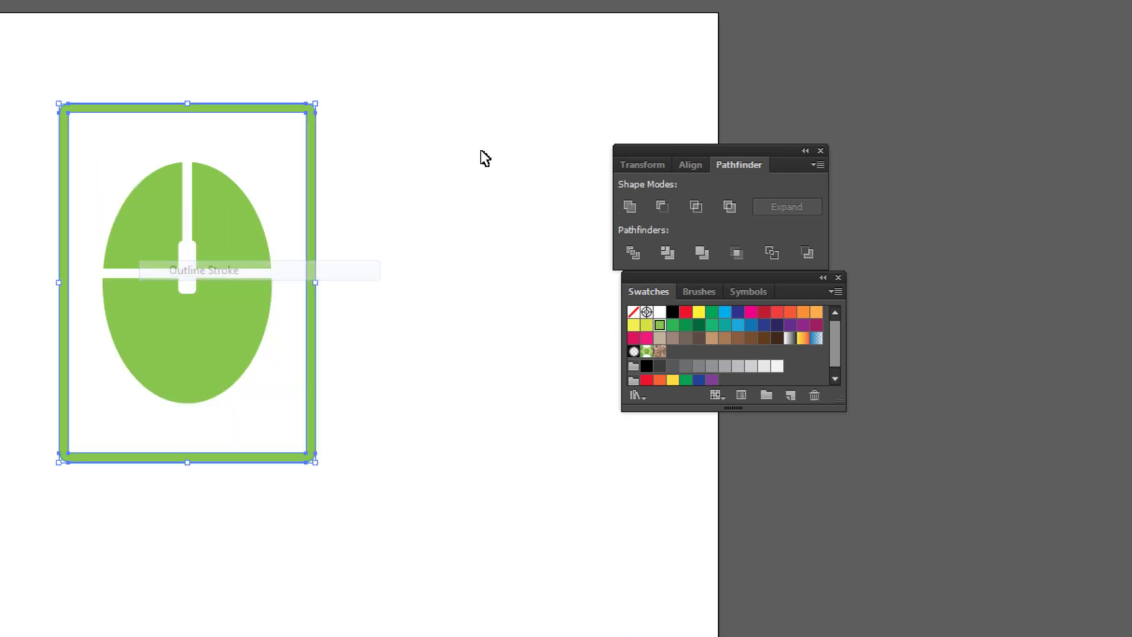
Step: Select the whole mouse icon and scale it down proportionally
drag(6, 62, 413, 545)
click(404, 282)
key(ctrl+a)
click(391, 190)
key(ctrl+a)
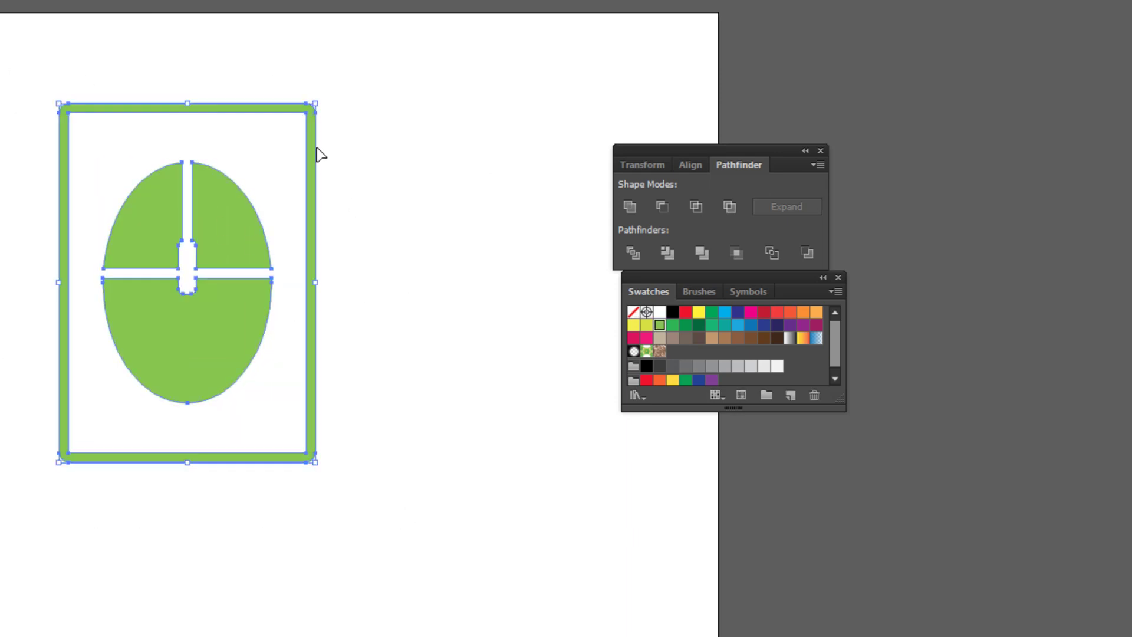
drag(315, 104, 262, 178)
Step: Move the shrunken mouse icon to the page's top-left corner
click(232, 303)
key(ctrl+a)
drag(213, 262, 112, 140)
click(172, 250)
drag(168, 246, 195, 274)
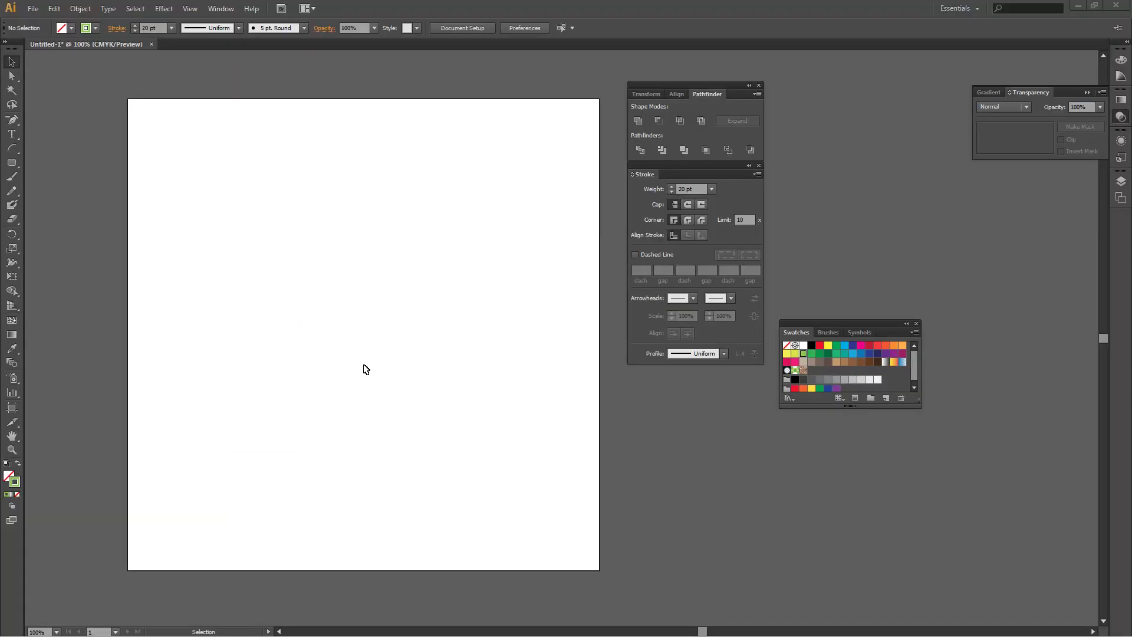
Step: Draw a green-filled circle in the middle of the page
drag(12, 163, 59, 186)
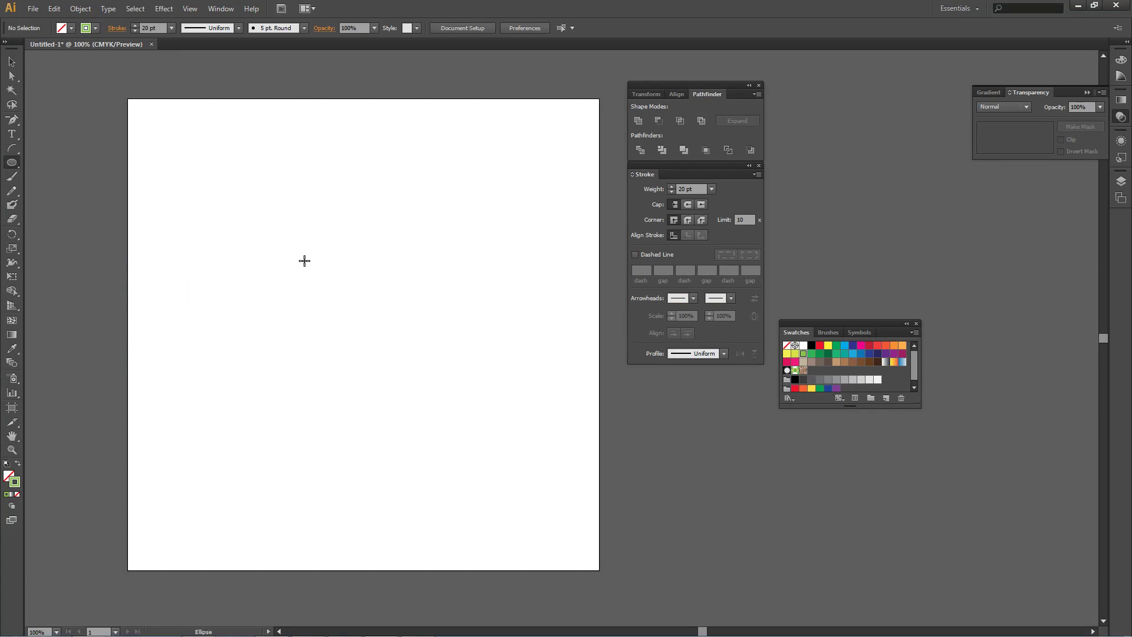
drag(304, 261, 444, 400)
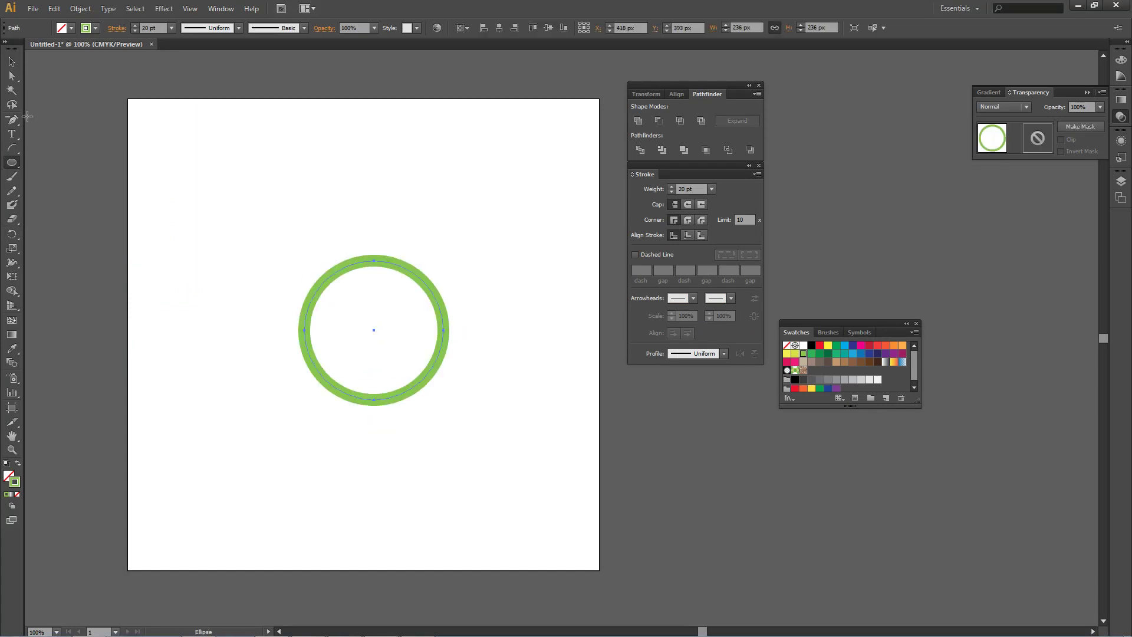
key(shift+x)
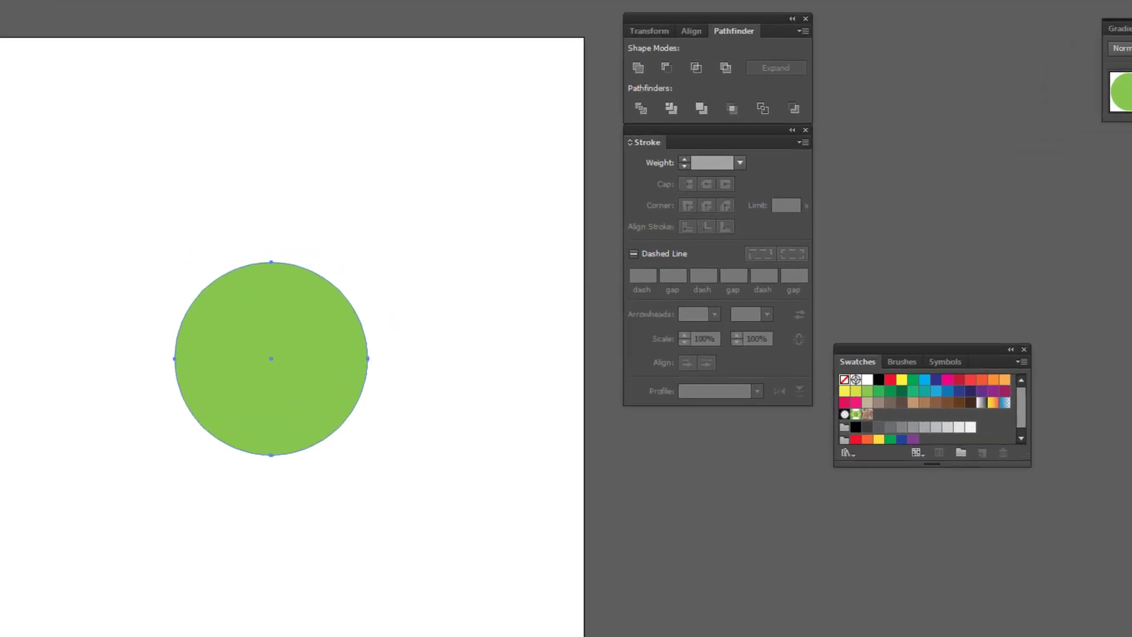
drag(259, 299, 253, 278)
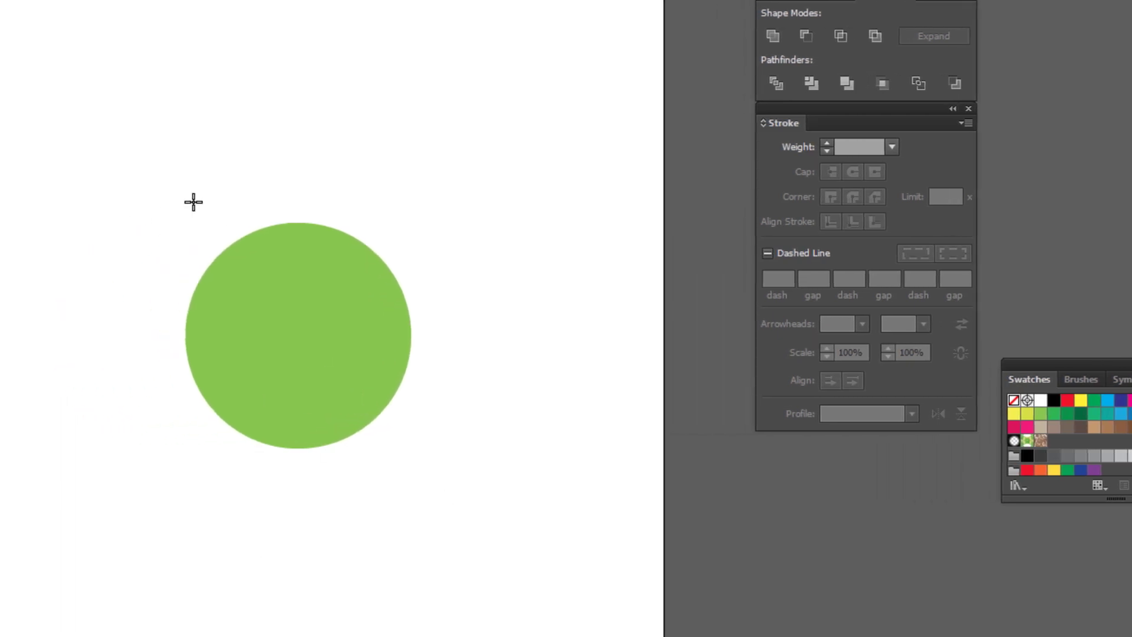
Step: Cut away the circle's lower half with a rectangle and Minus Front, then move it down-left
mouse_move(485, 526)
mouse_down()
mouse_move(112, 363)
mouse_move(85, 311)
mouse_up()
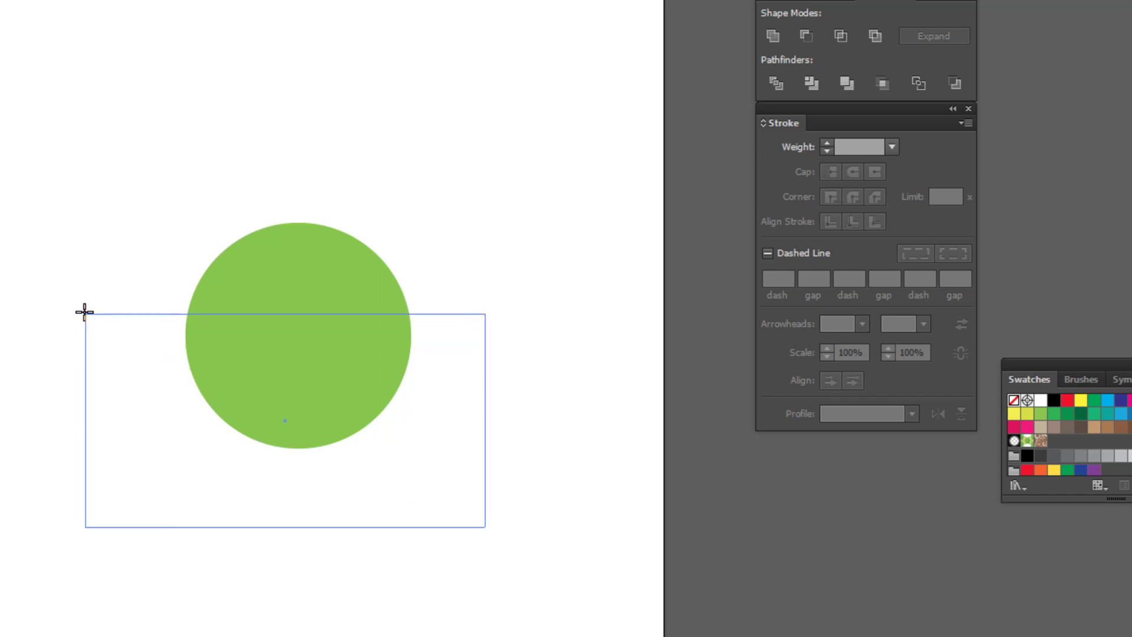
drag(84, 311, 84, 311)
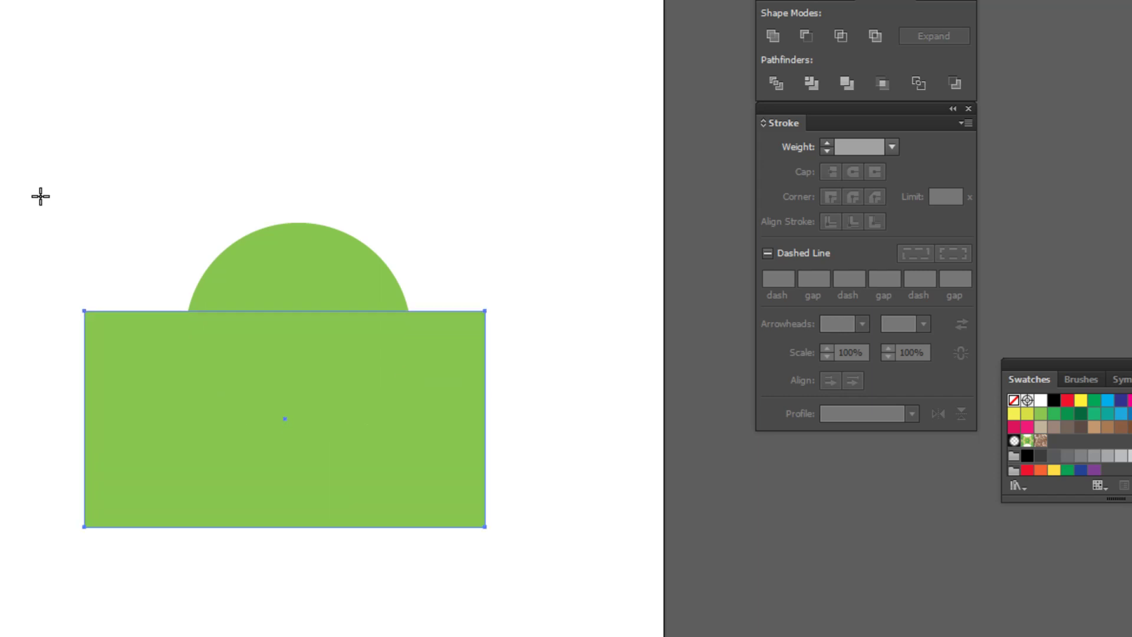
drag(83, 71, 384, 379)
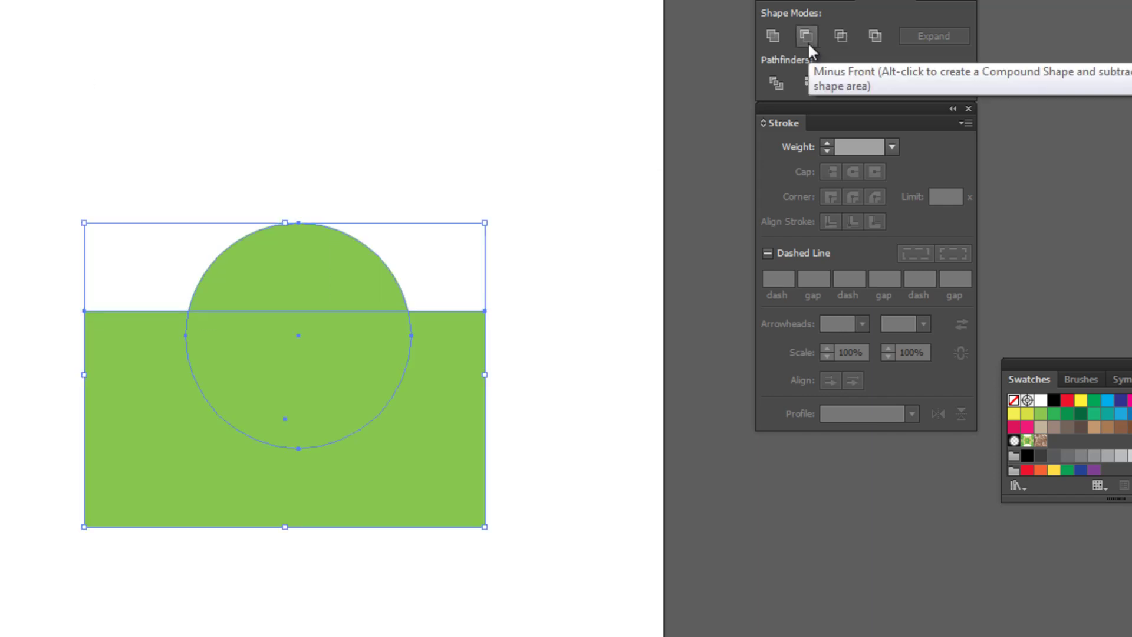
click(807, 37)
drag(293, 308, 268, 458)
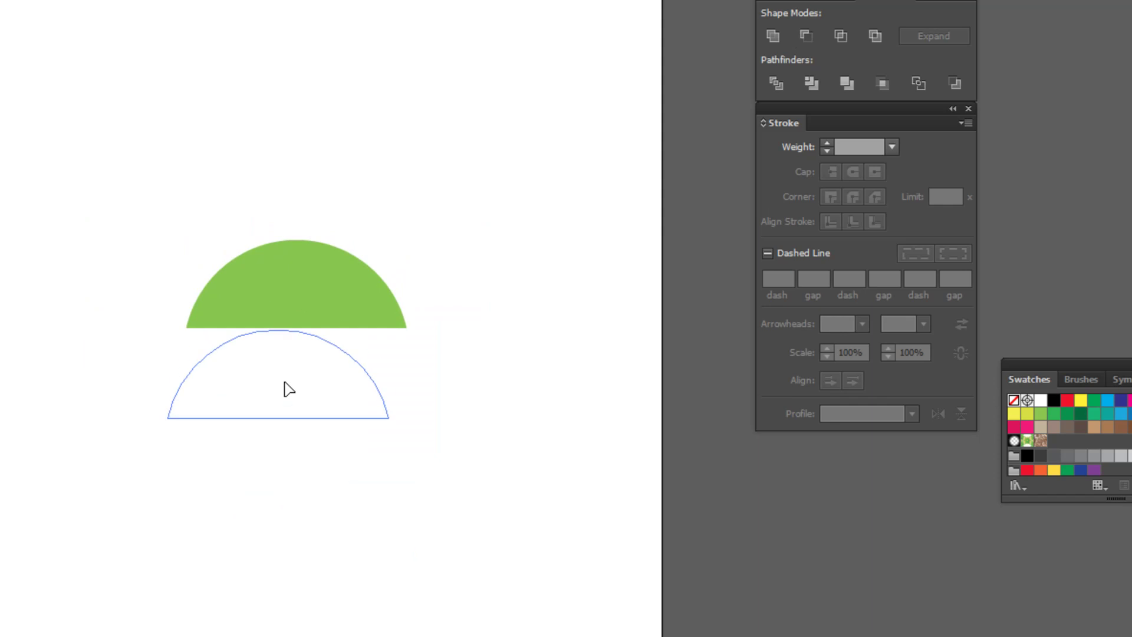
Step: Draw a Curvature-tool path from the semicircle's top bending up to the left
click(469, 197)
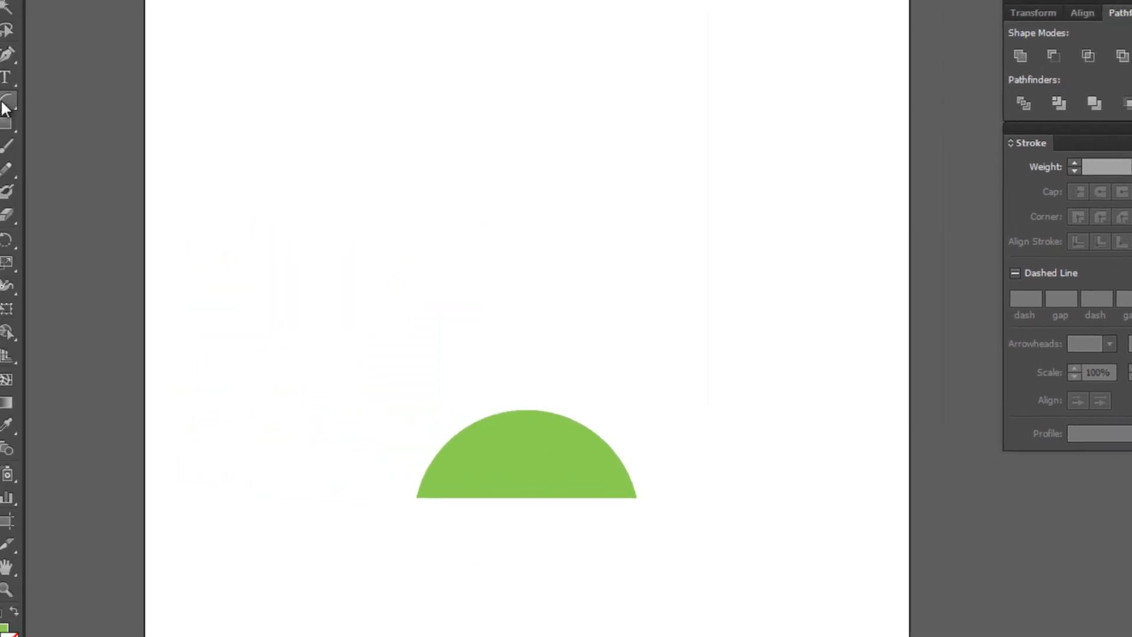
click(6, 105)
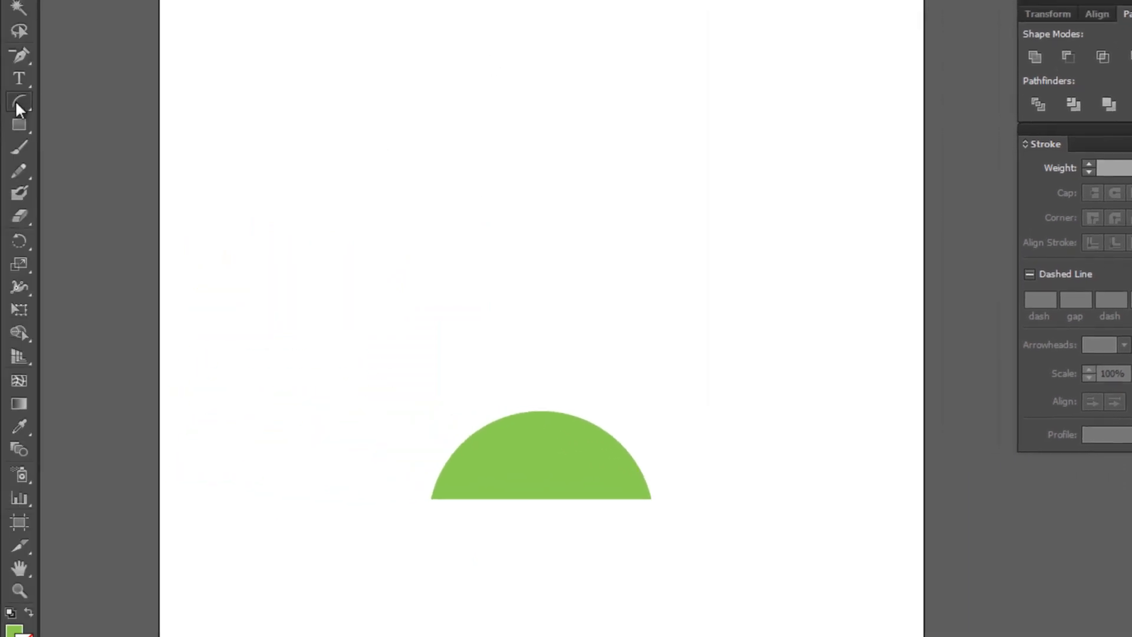
click(527, 432)
click(374, 280)
key(Escape)
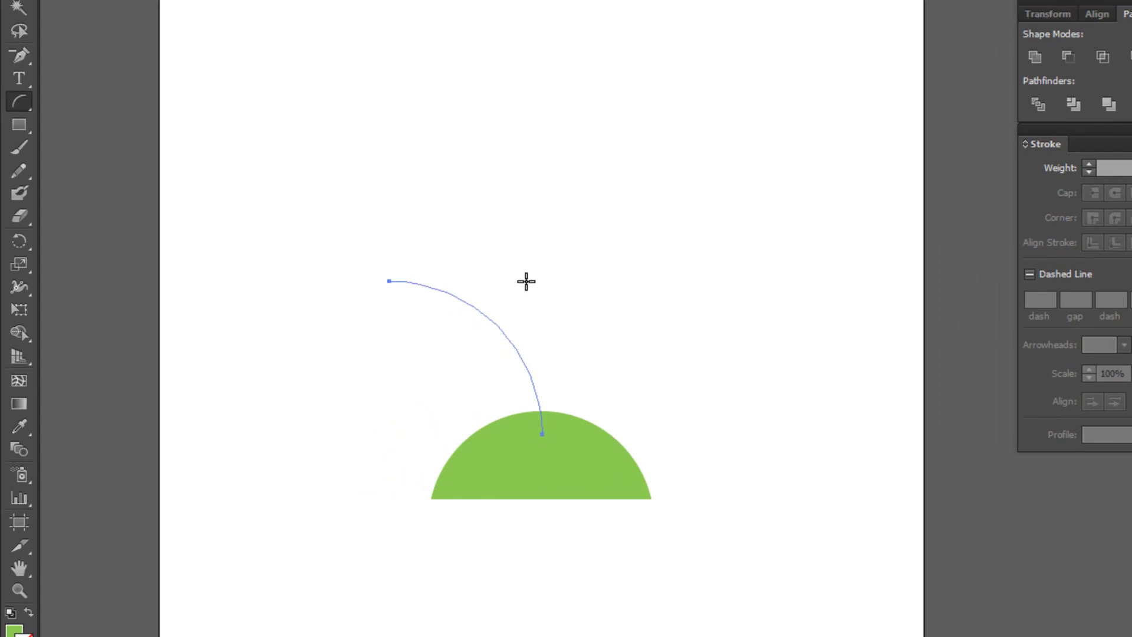
Step: Set the curved arm's stroke weight to 30 pt
key(v)
key(Return)
double_click(225, 44)
text(30)
key(Return)
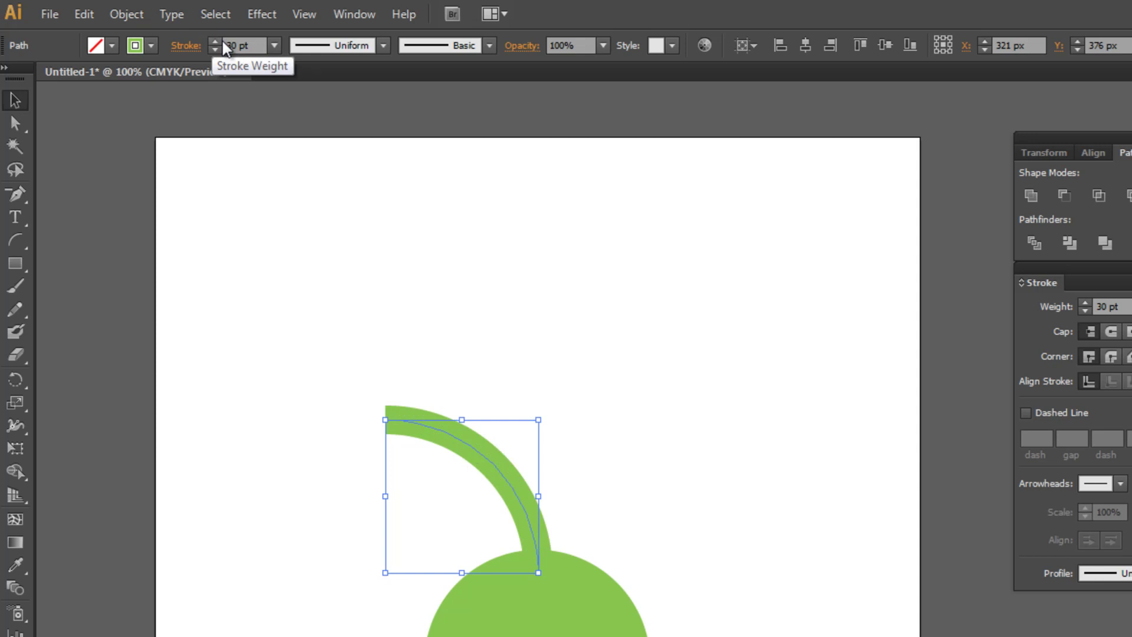
click(644, 287)
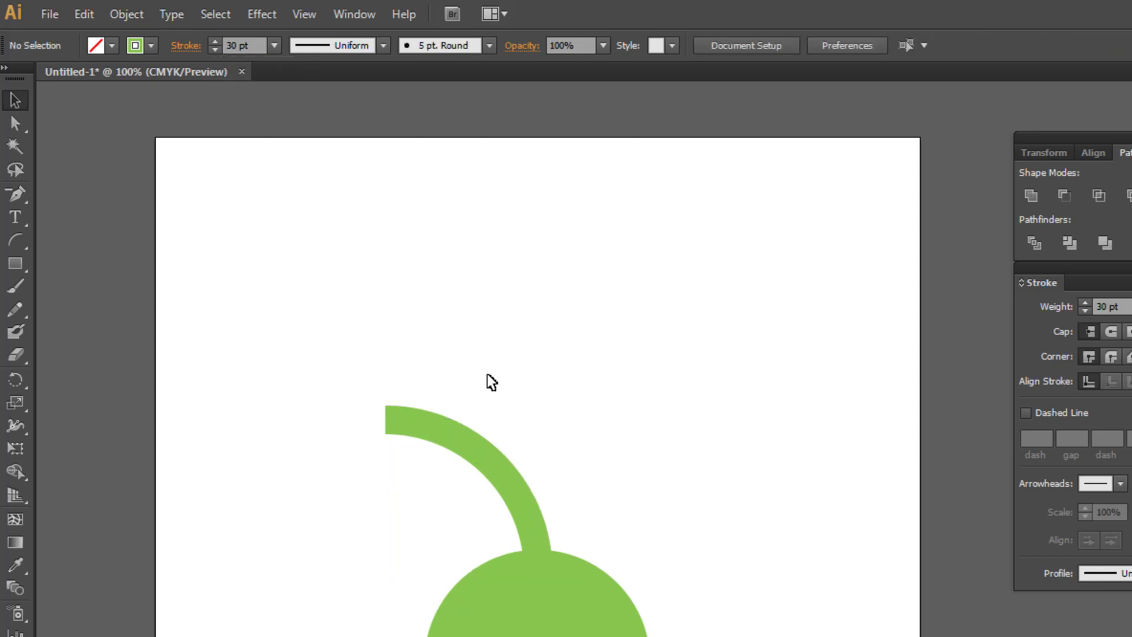
click(494, 473)
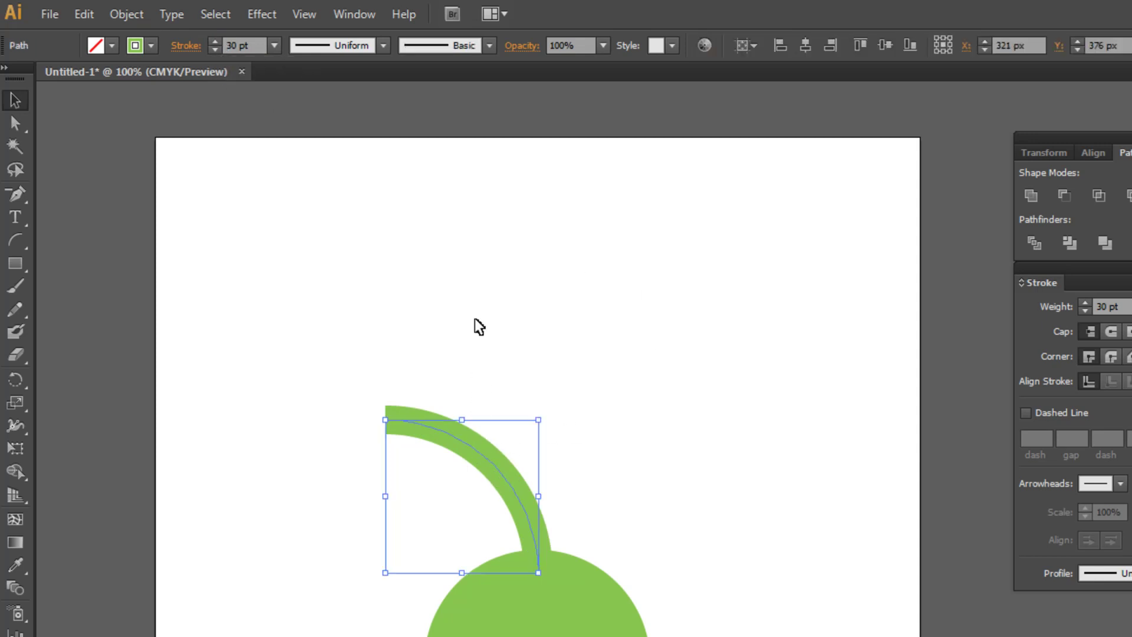
key(ctrl+a)
click(623, 290)
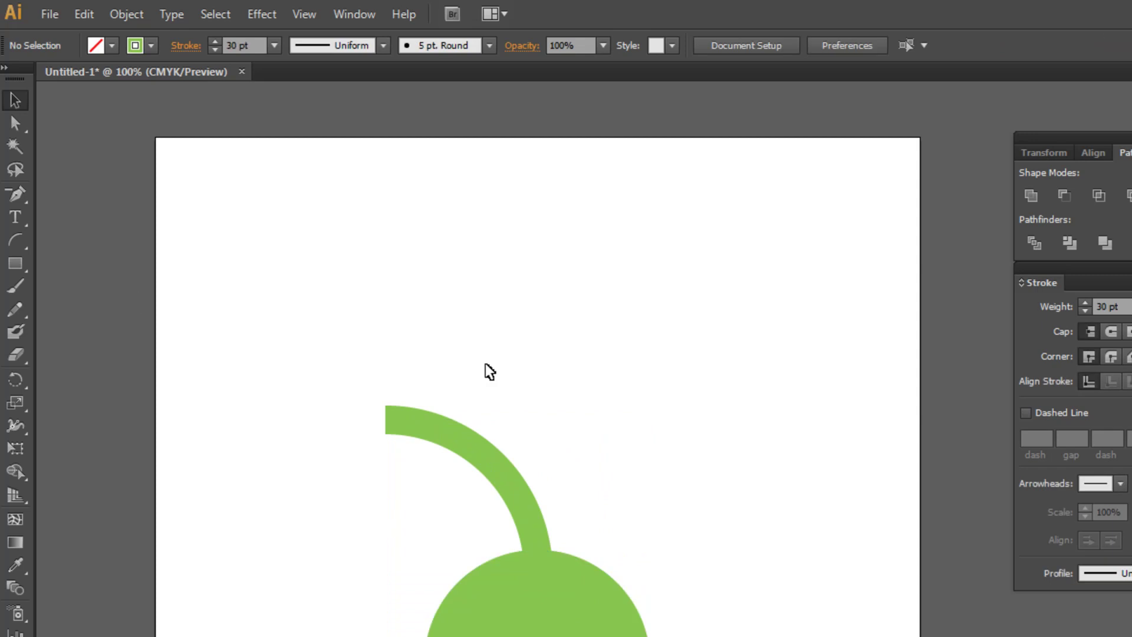
Step: Draw a green rounded square and taper it into a trapezoid lampshade
click(17, 264)
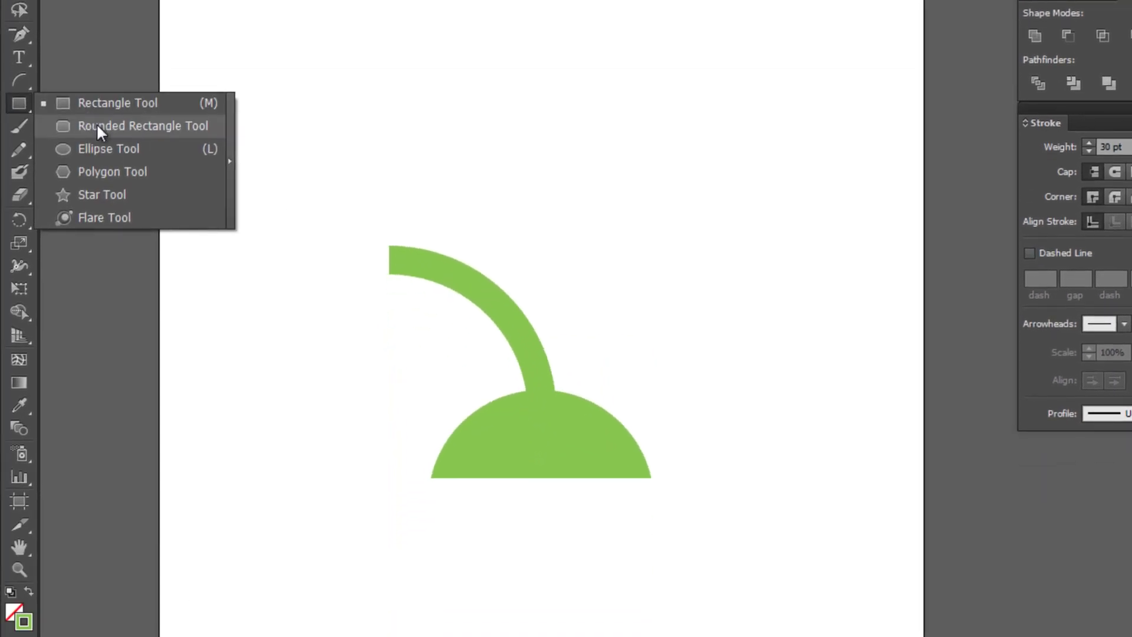
click(97, 126)
drag(246, 160, 325, 243)
key(shift+x)
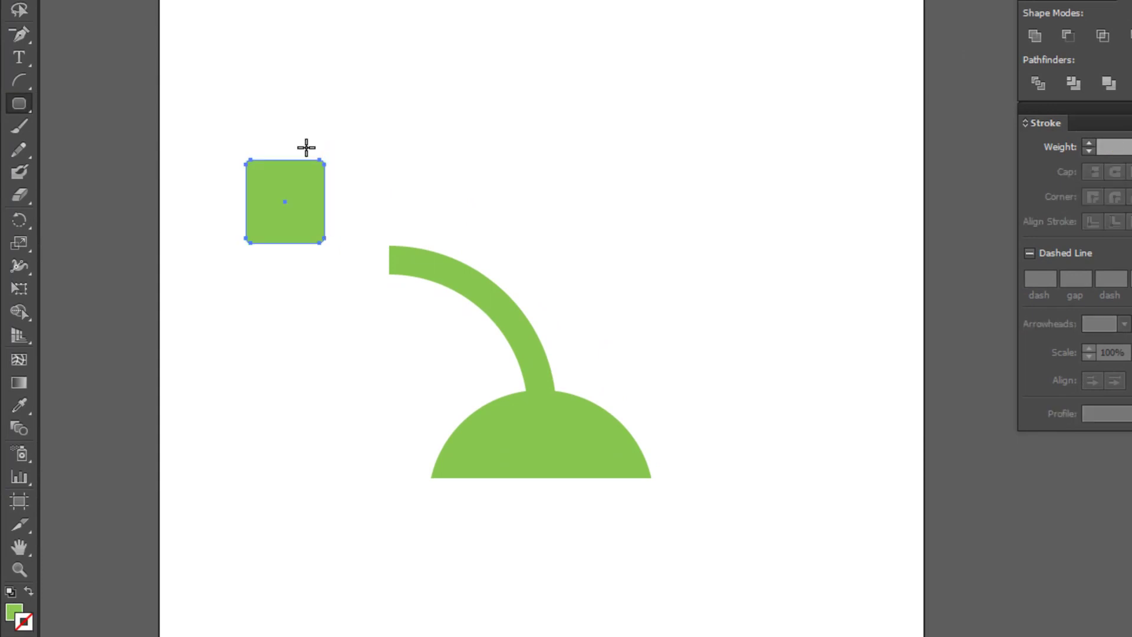
key(v)
click(285, 99)
mouse_move(214, 211)
mouse_down()
mouse_move(335, 258)
mouse_move(315, 243)
mouse_up()
key(v)
click(446, 123)
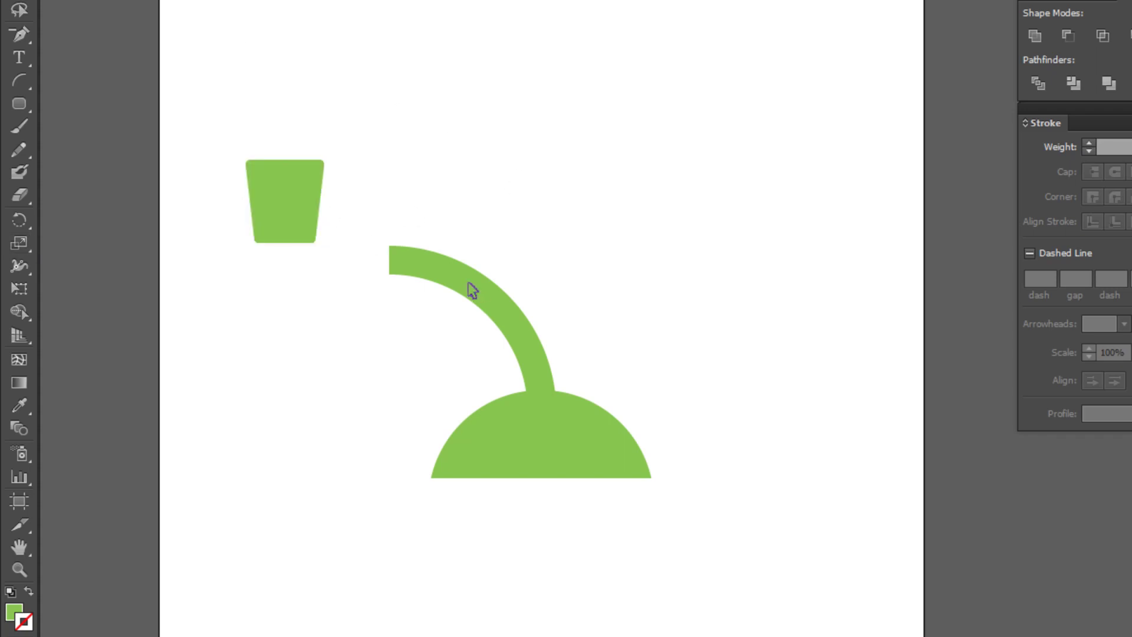
Step: Raise the arm's top end point up and right and adjust its curvature
click(297, 207)
click(497, 305)
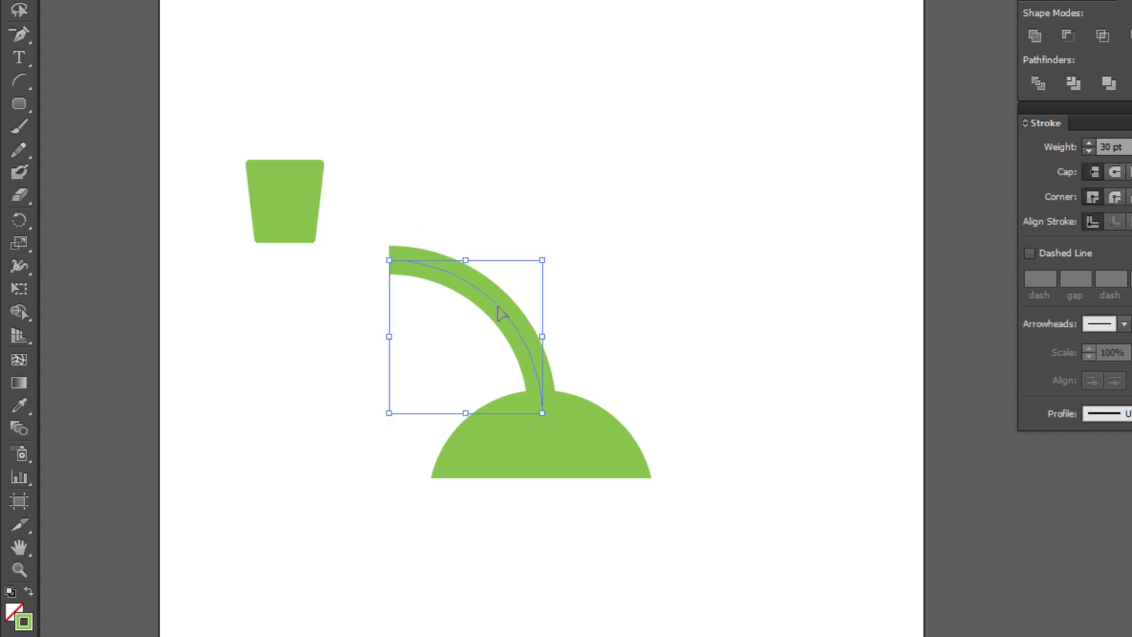
key(a)
click(379, 266)
mouse_move(389, 260)
mouse_down()
mouse_move(410, 238)
mouse_move(412, 210)
mouse_up()
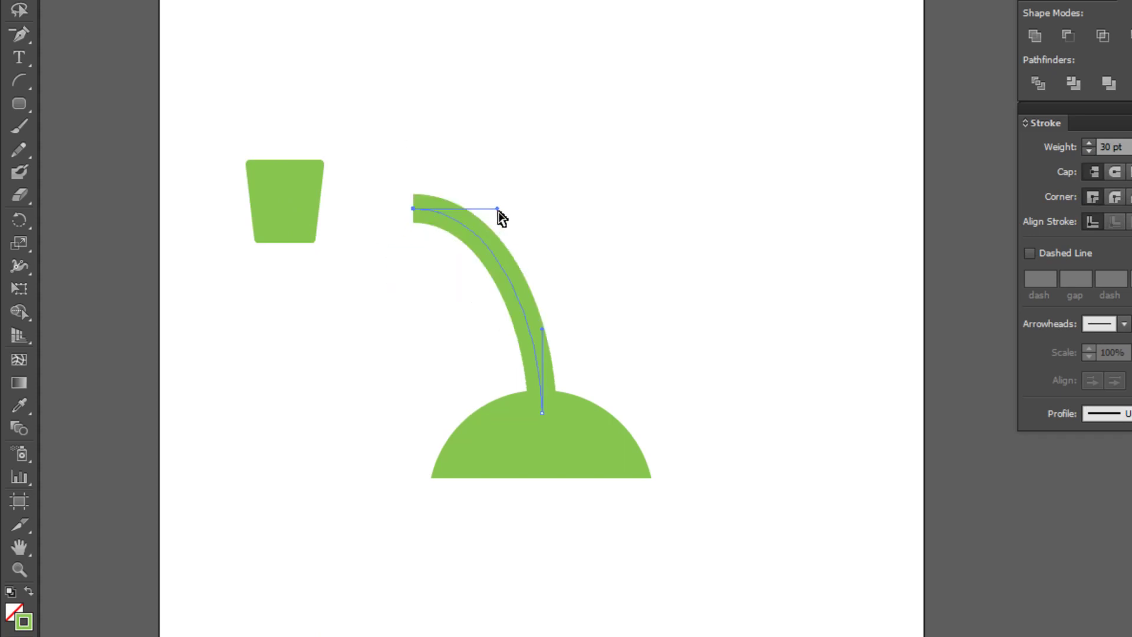
drag(498, 210, 524, 235)
click(594, 227)
Step: Move the trapezoid up, rotate it, and bring it back down
drag(251, 156, 328, 109)
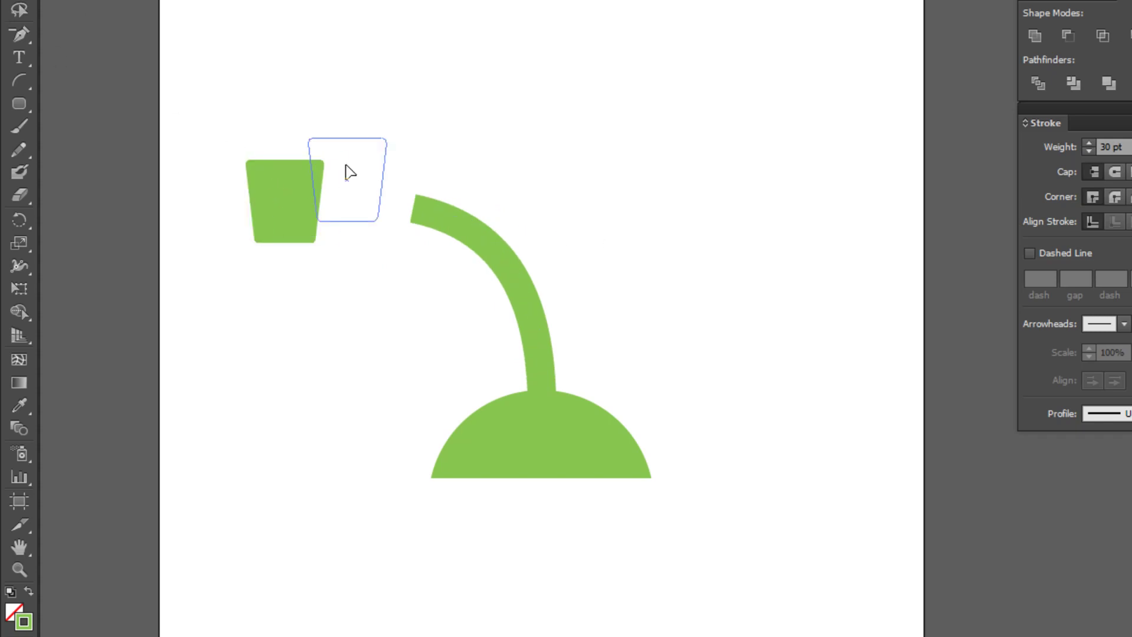
drag(409, 111, 325, 91)
drag(341, 152, 337, 190)
click(664, 326)
drag(595, 356, 607, 385)
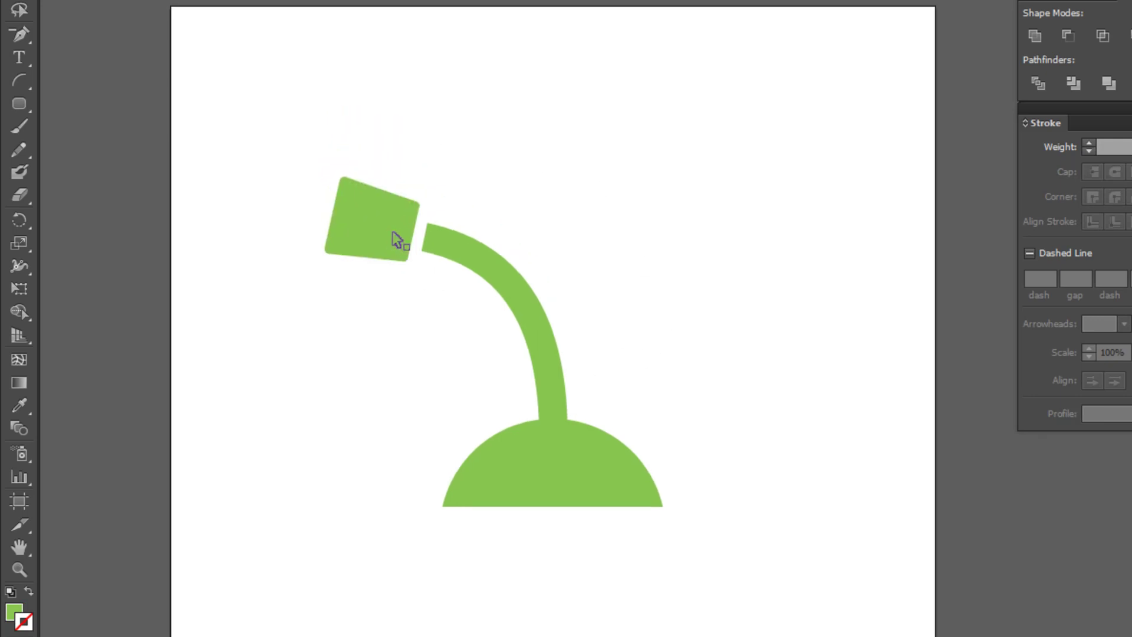
Step: Rotate the trapezoid a bit further and place it beside the arm's tip
click(373, 219)
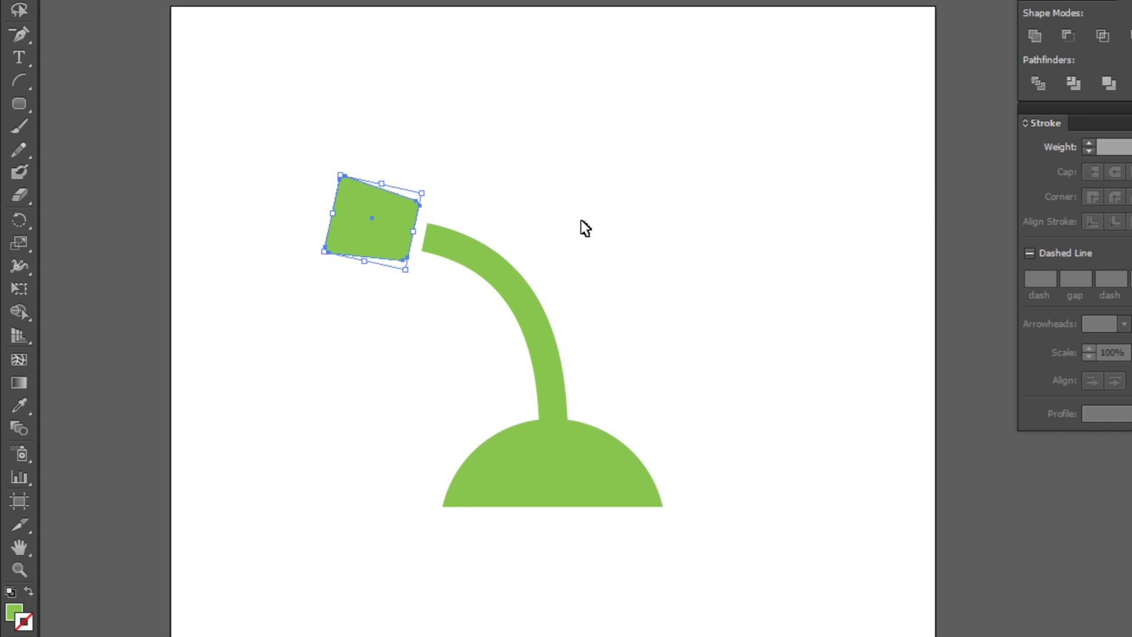
click(581, 219)
click(386, 217)
drag(425, 193, 412, 194)
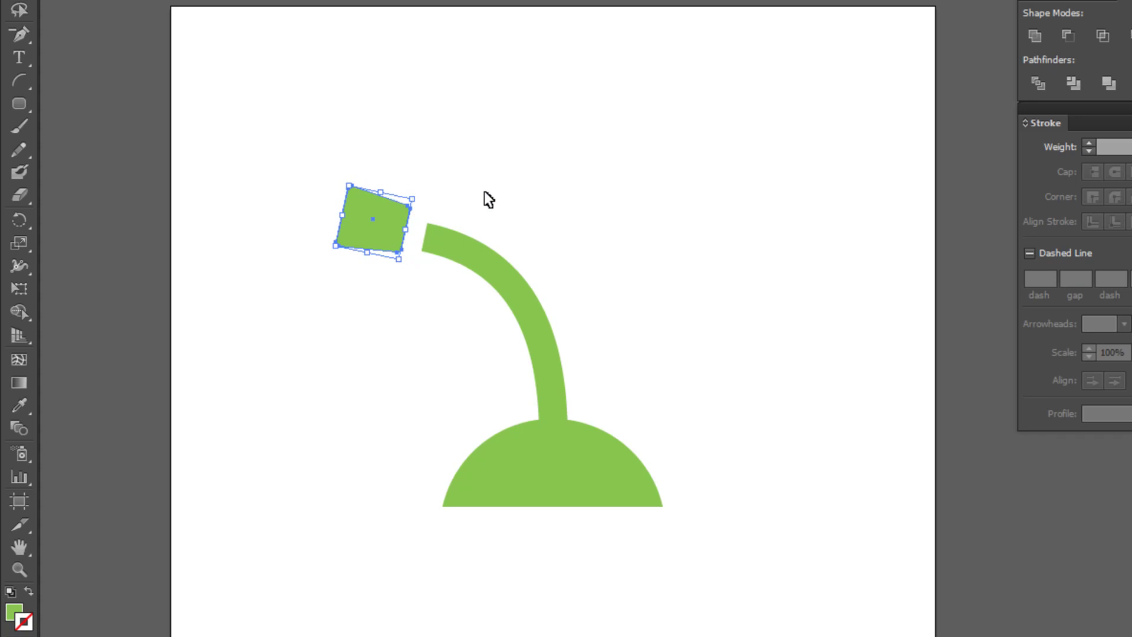
mouse_move(376, 228)
mouse_down()
mouse_move(386, 232)
mouse_move(375, 222)
mouse_up()
click(573, 252)
click(380, 226)
click(648, 232)
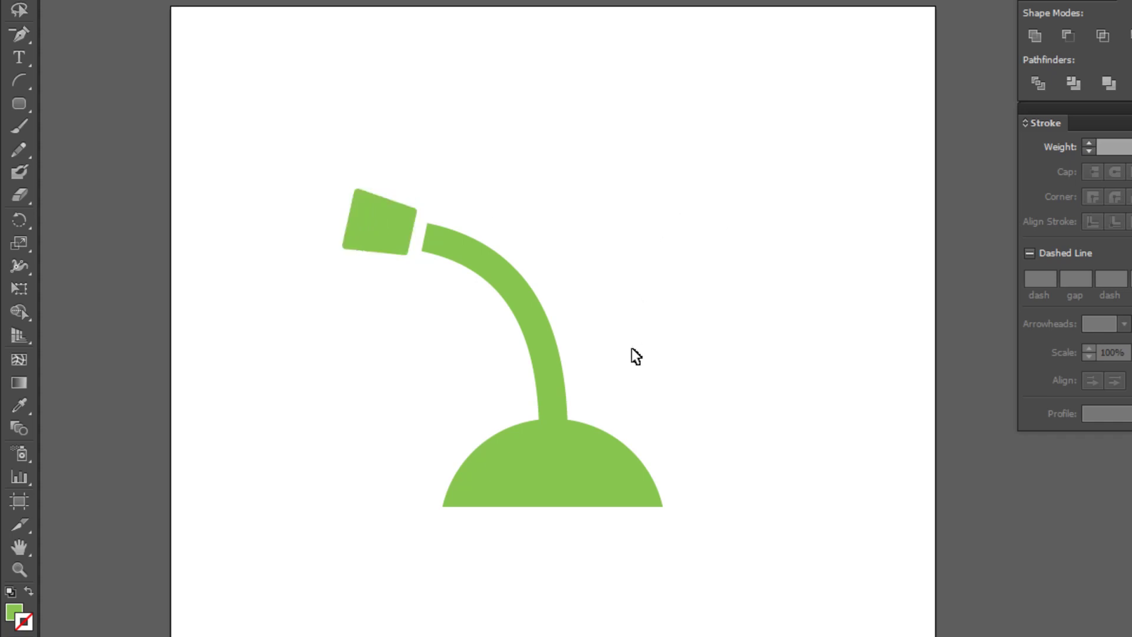
drag(603, 265, 537, 343)
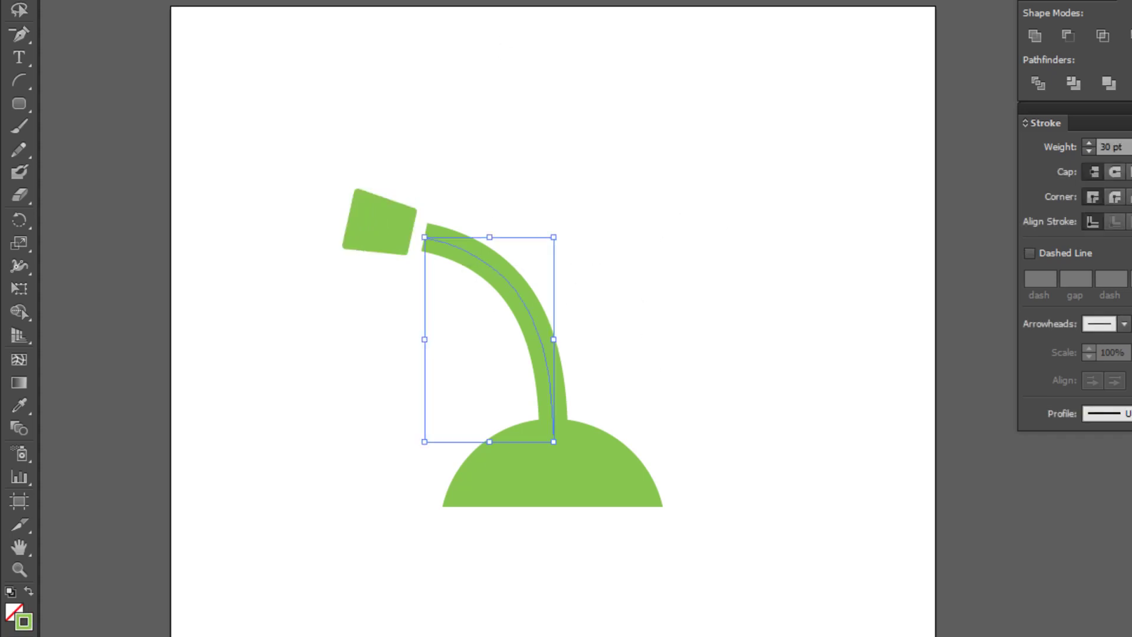
text(20)
key(Return)
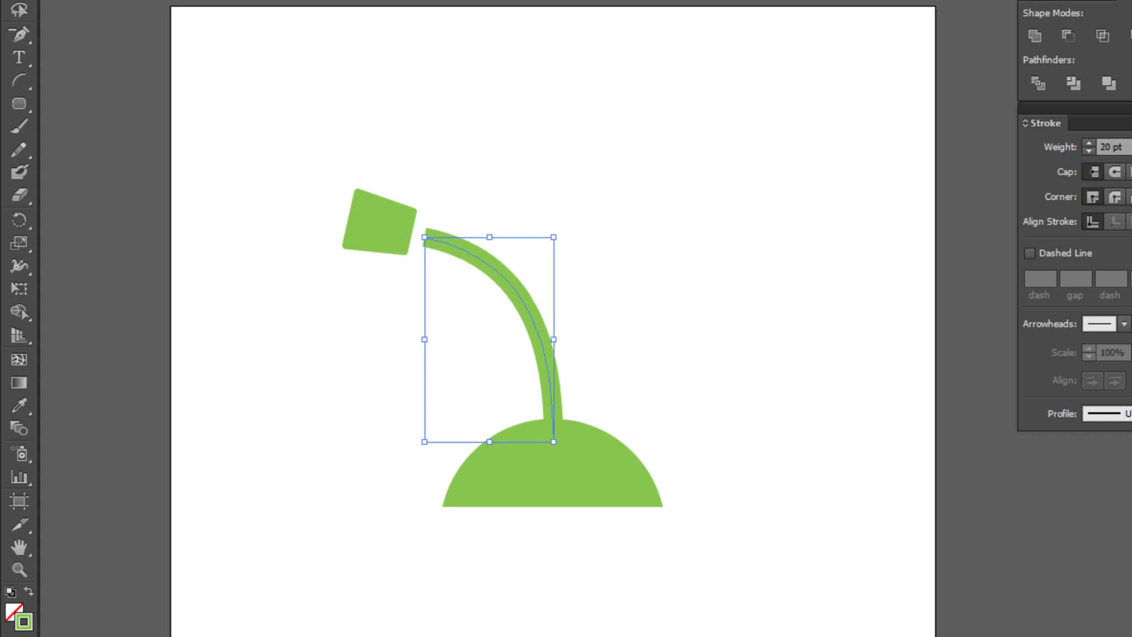
click(516, 368)
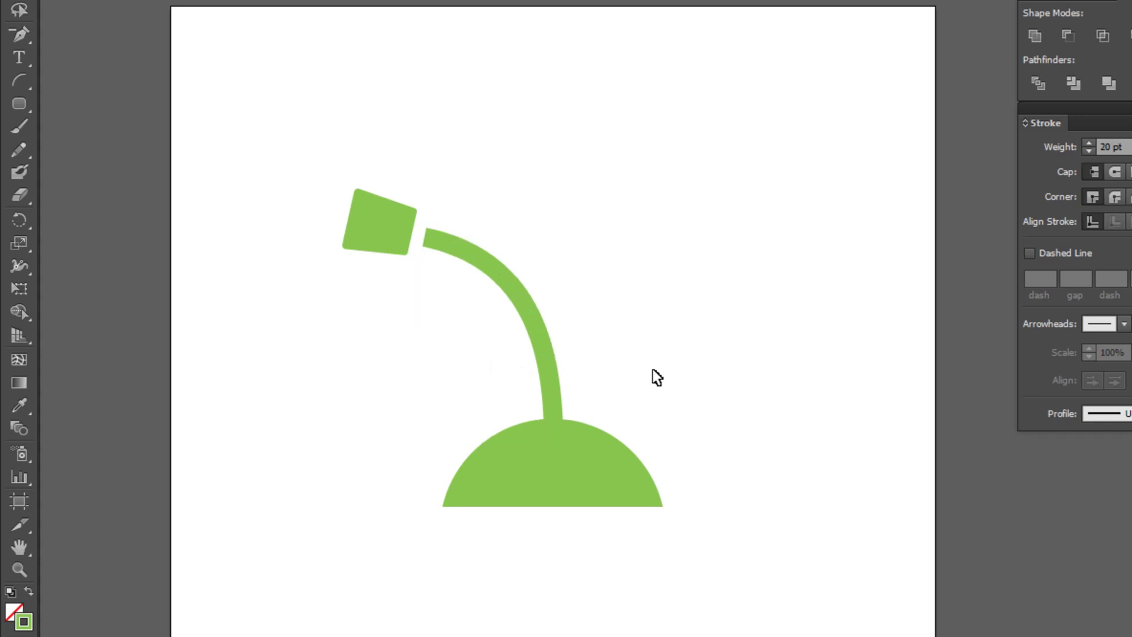
drag(690, 468, 632, 418)
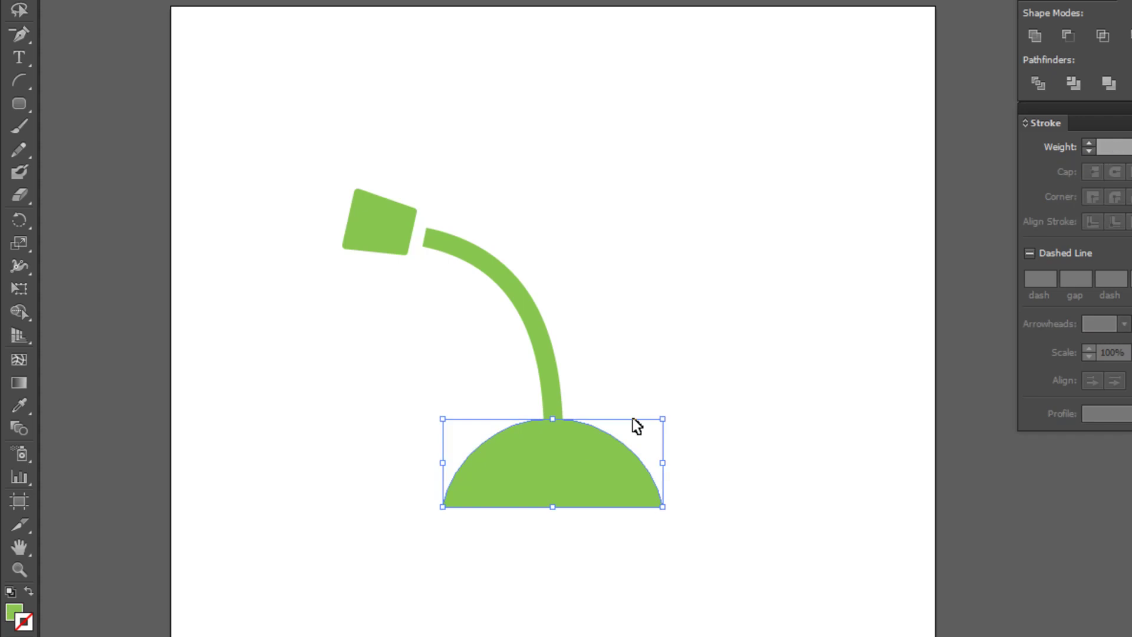
drag(659, 331, 684, 356)
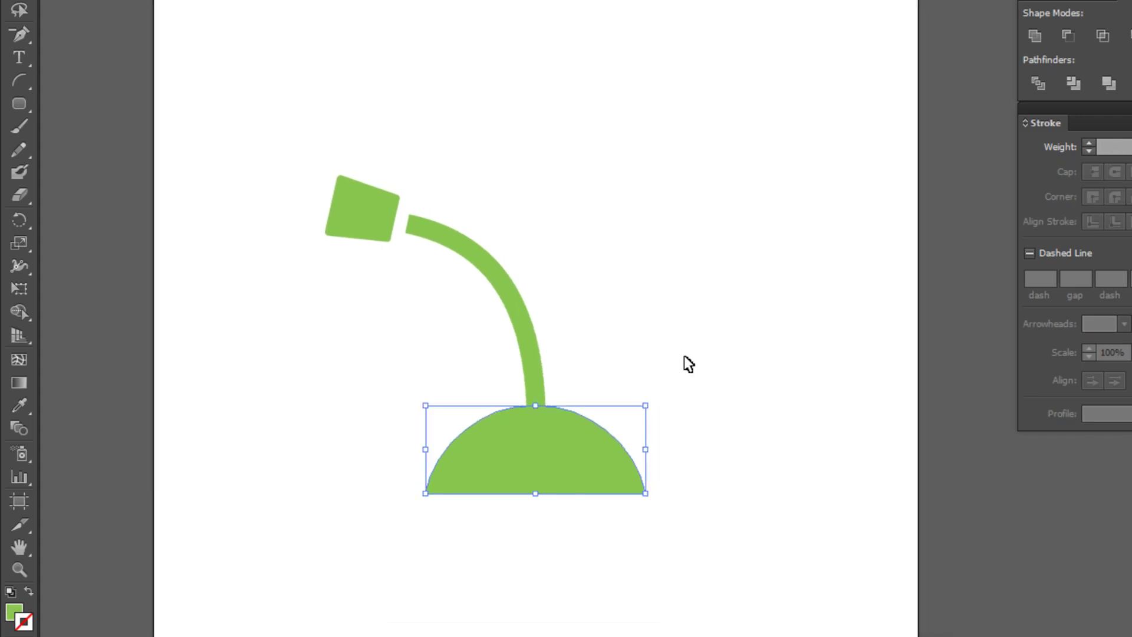
click(535, 371)
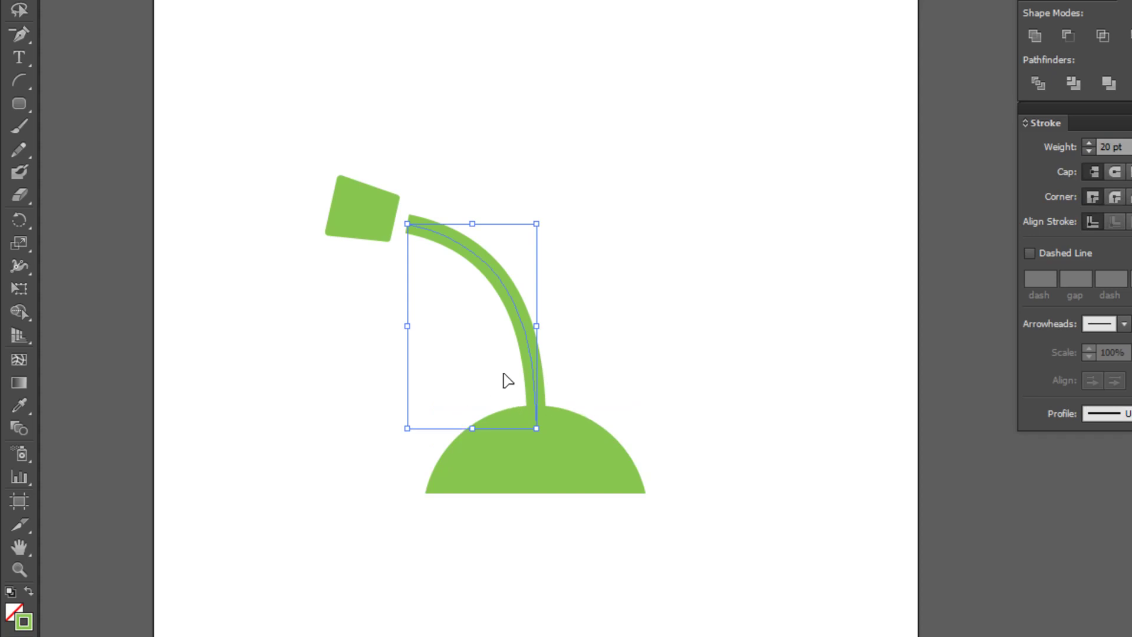
click(401, 205)
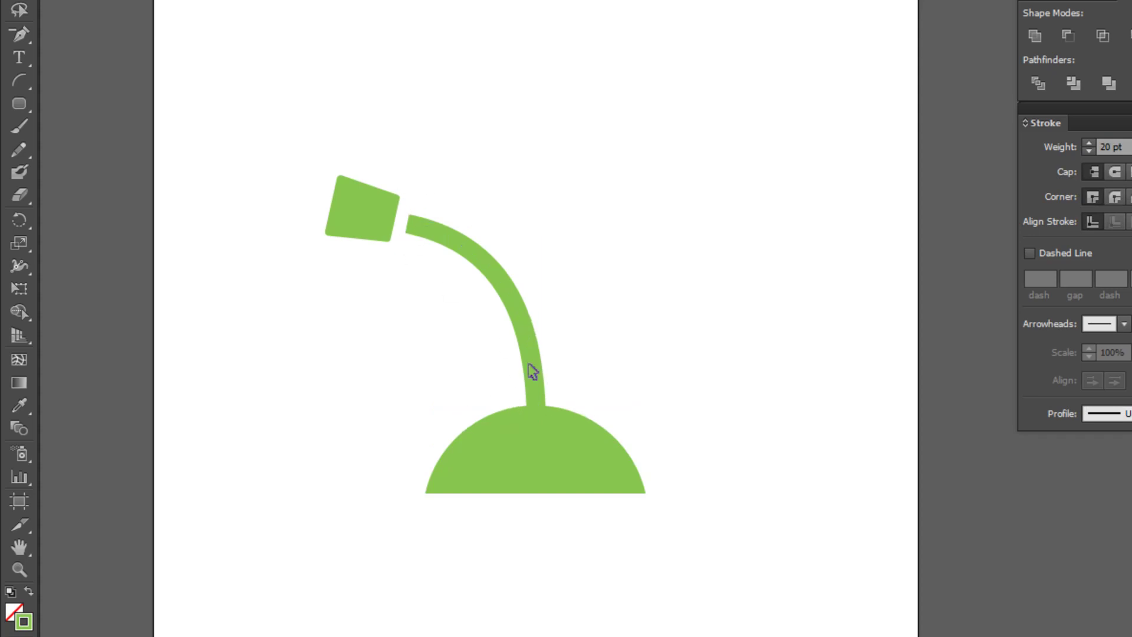
drag(534, 372, 532, 324)
key(ctrl+z)
Step: Cut the lamp arm just above the dome with Scissors and delete the lower piece
click(534, 341)
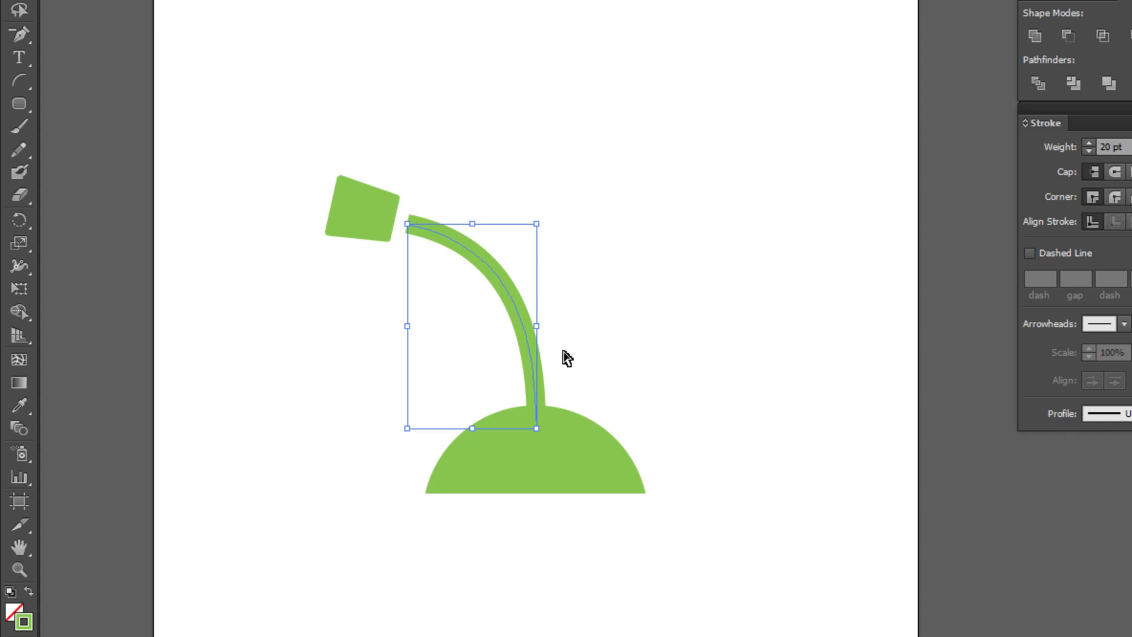
key(ctrl+plus)
drag(468, 323, 715, 314)
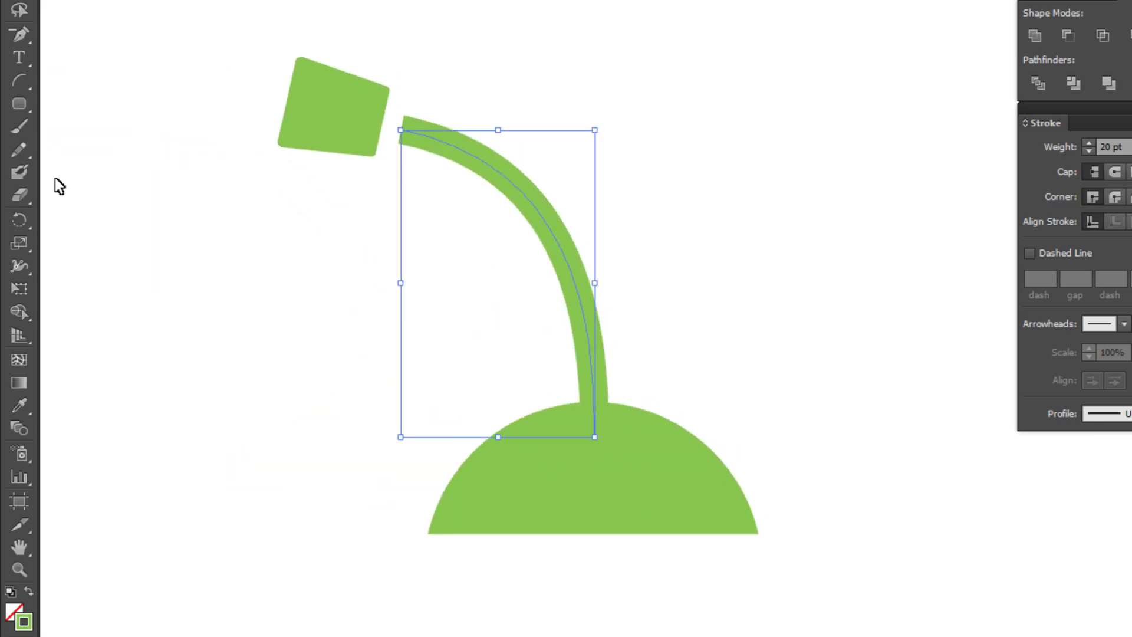
click(20, 220)
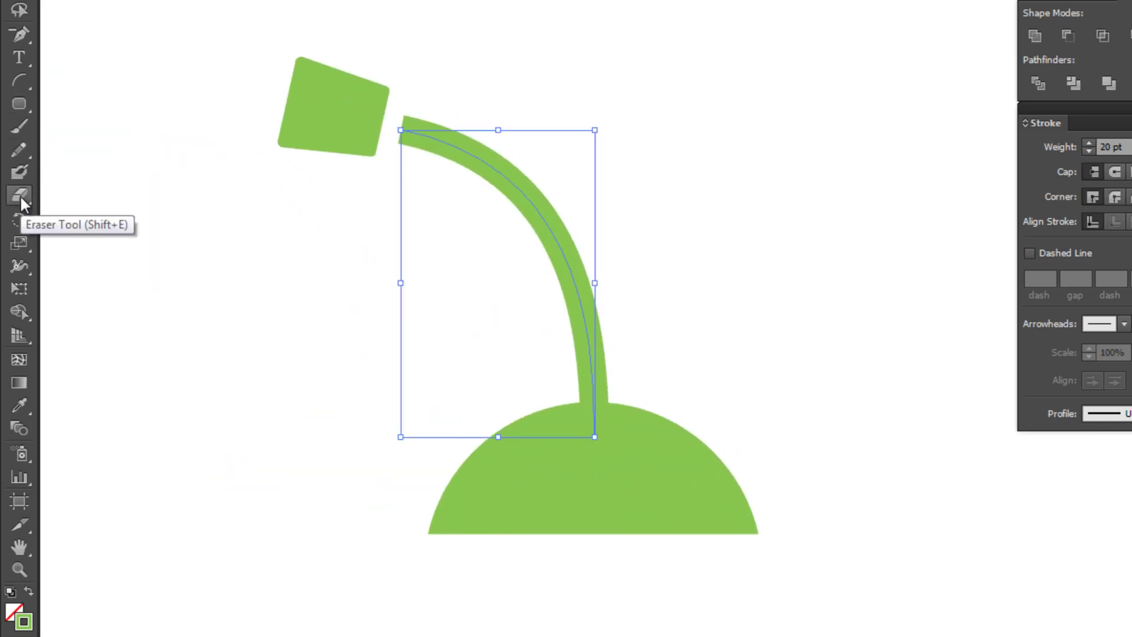
click(19, 195)
drag(20, 204, 110, 219)
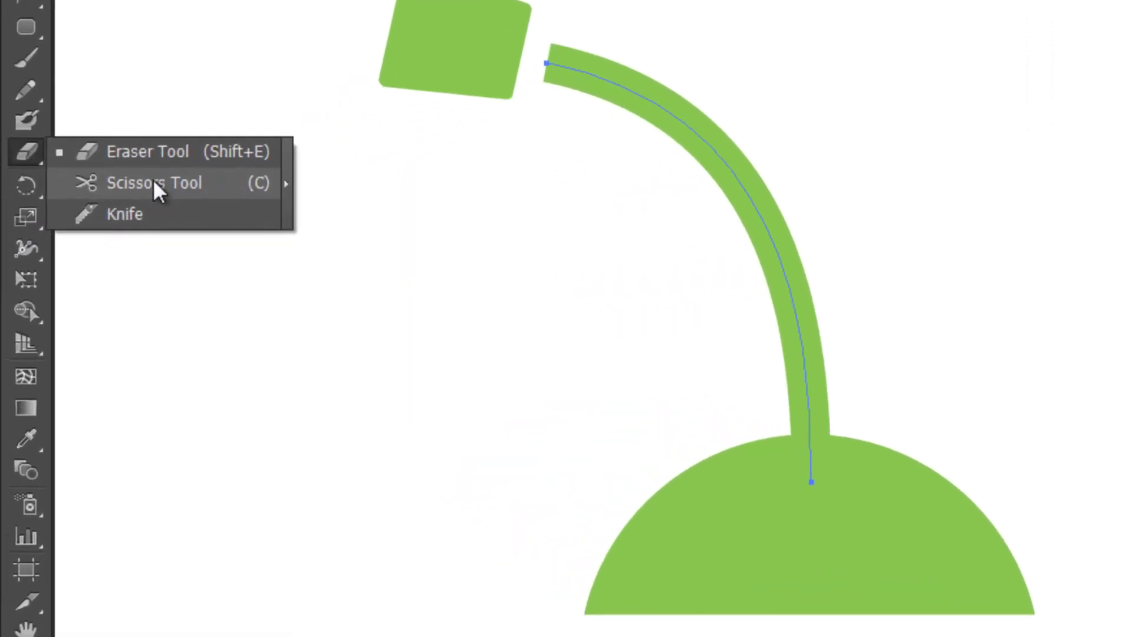
click(158, 180)
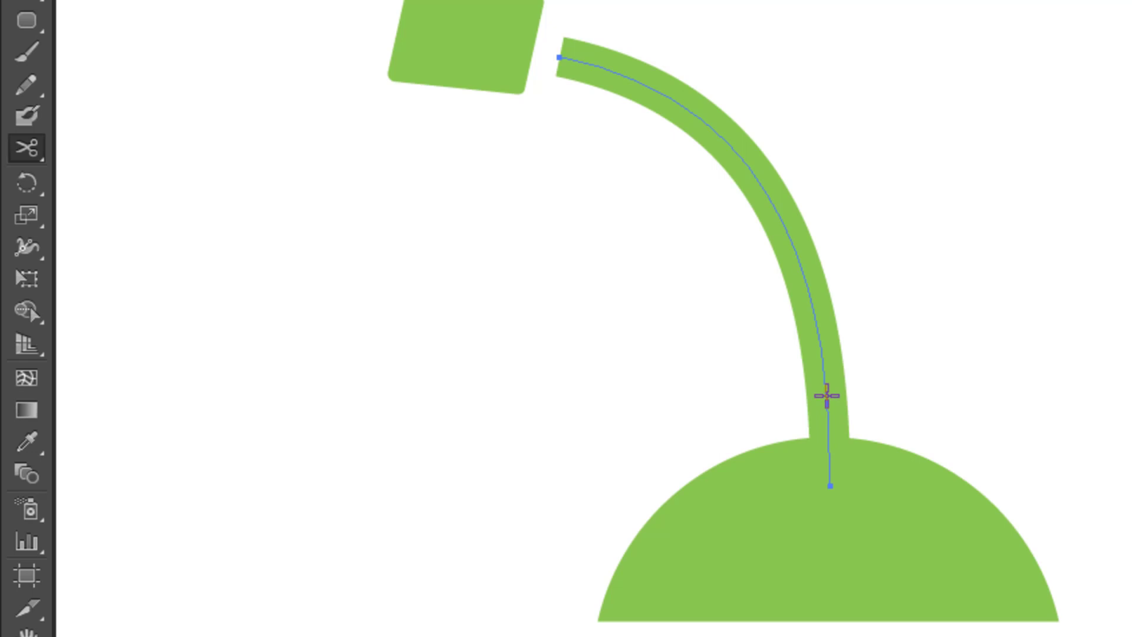
click(826, 395)
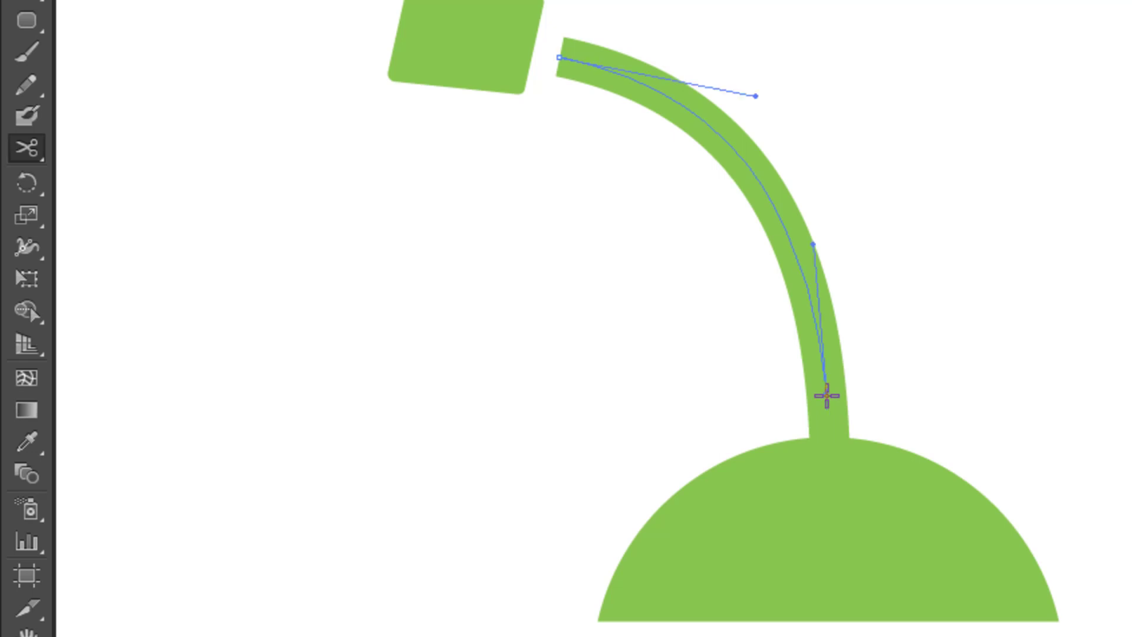
key(a)
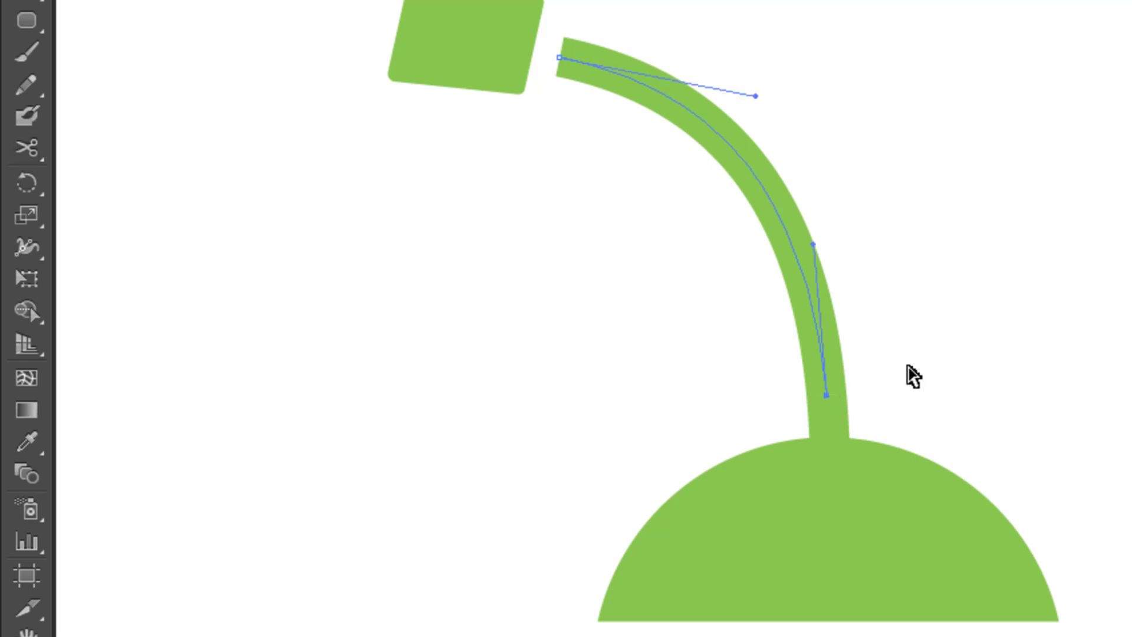
click(828, 429)
click(830, 423)
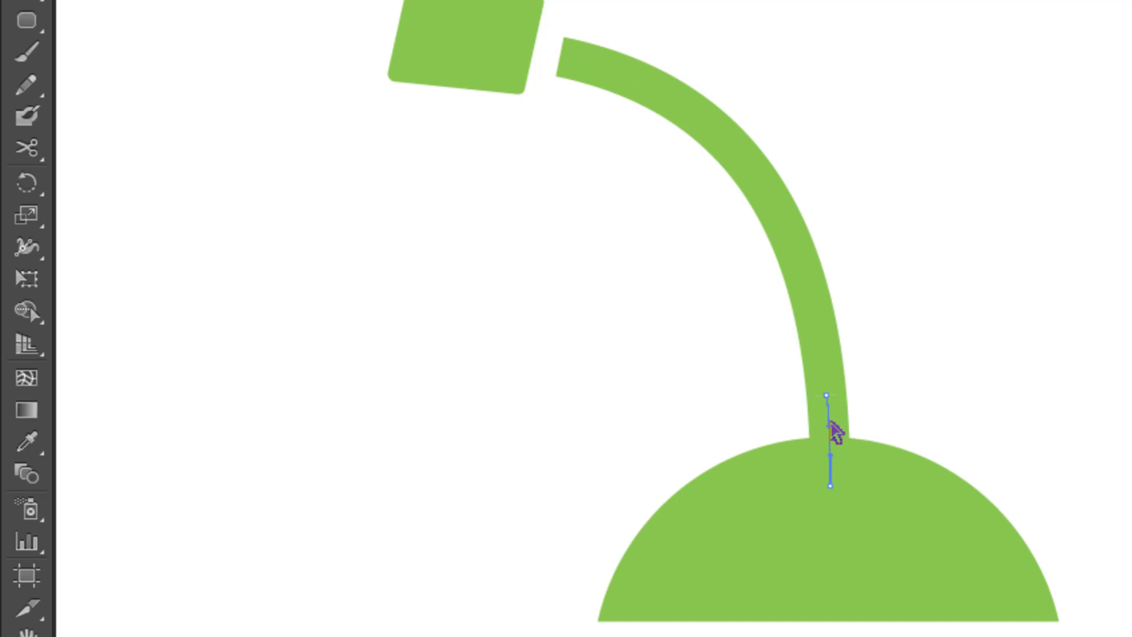
key(Delete)
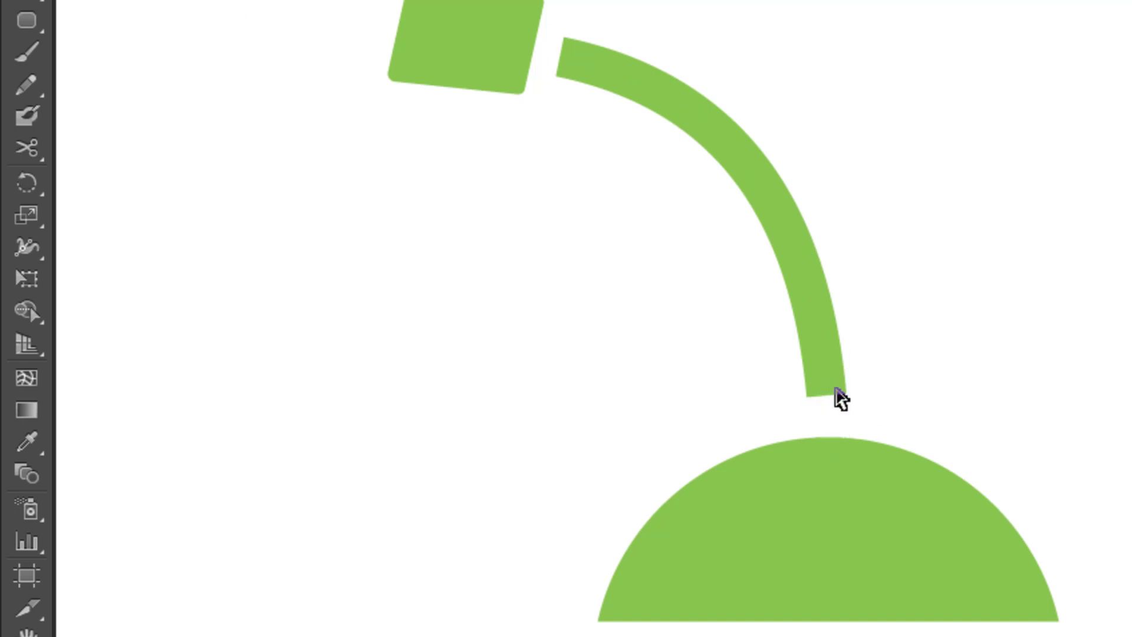
Step: Pull the arm's bottom end point slightly down and smooth its curve
click(826, 395)
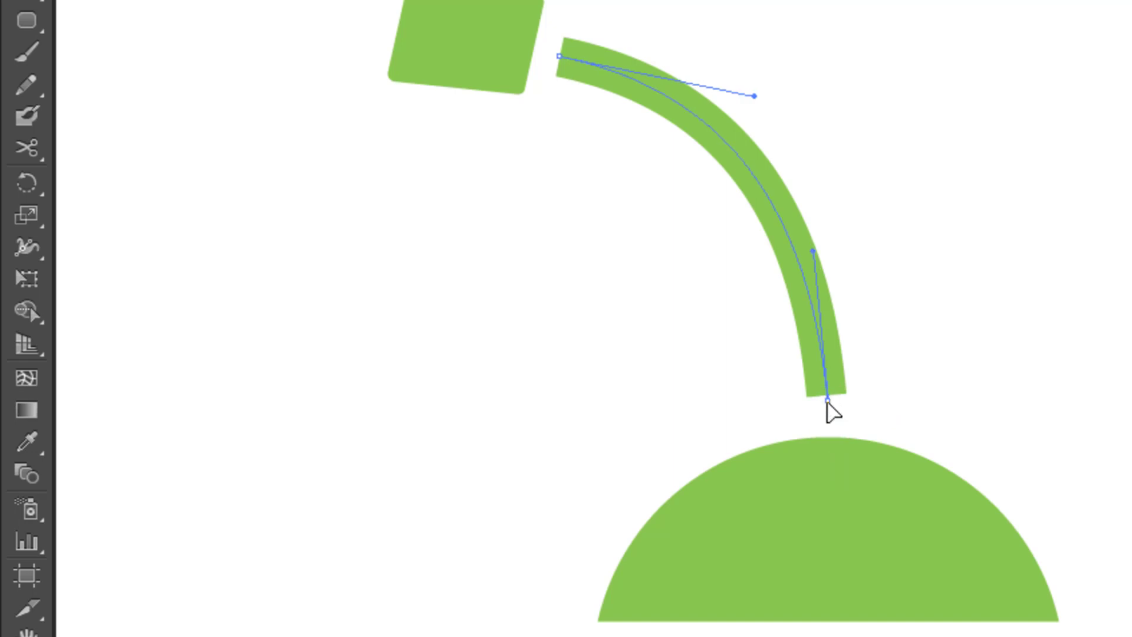
drag(827, 404, 827, 409)
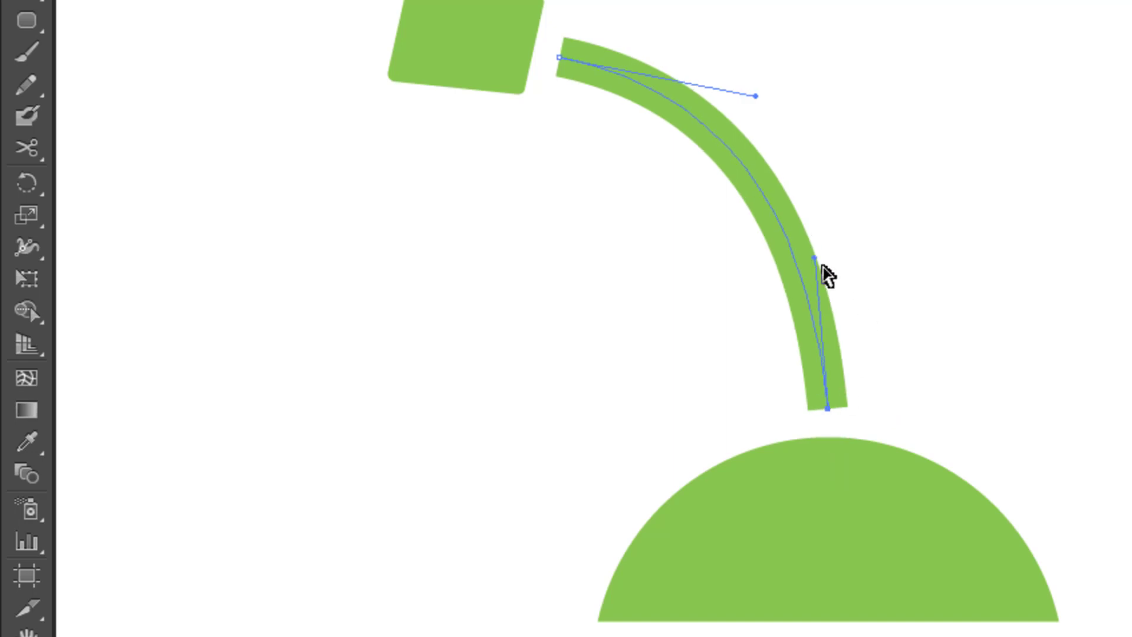
drag(813, 259, 820, 248)
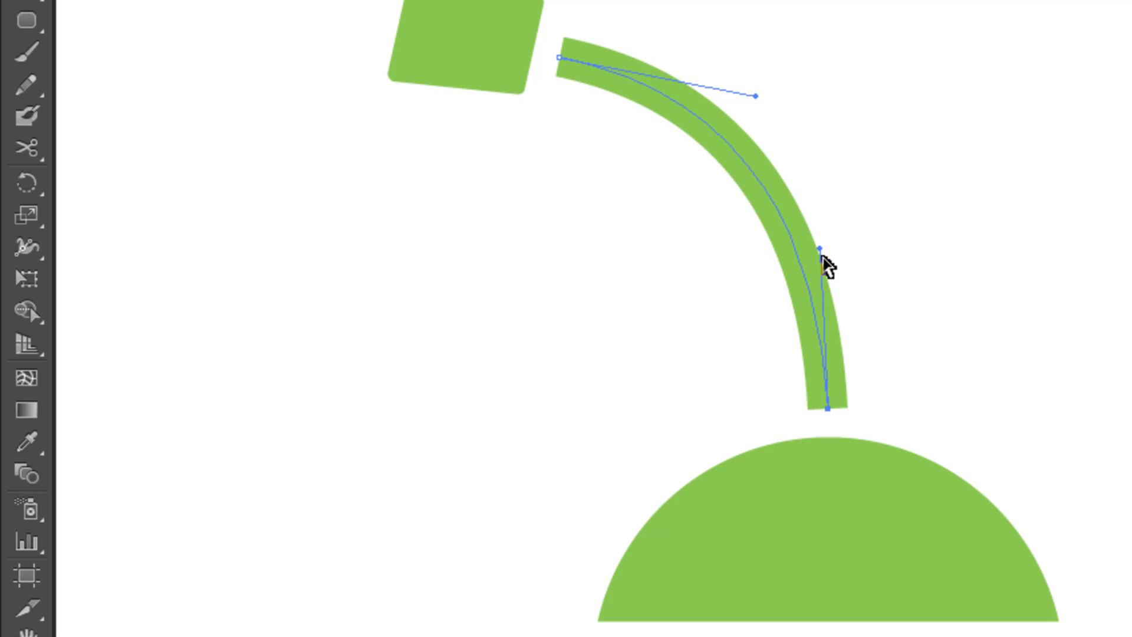
click(851, 426)
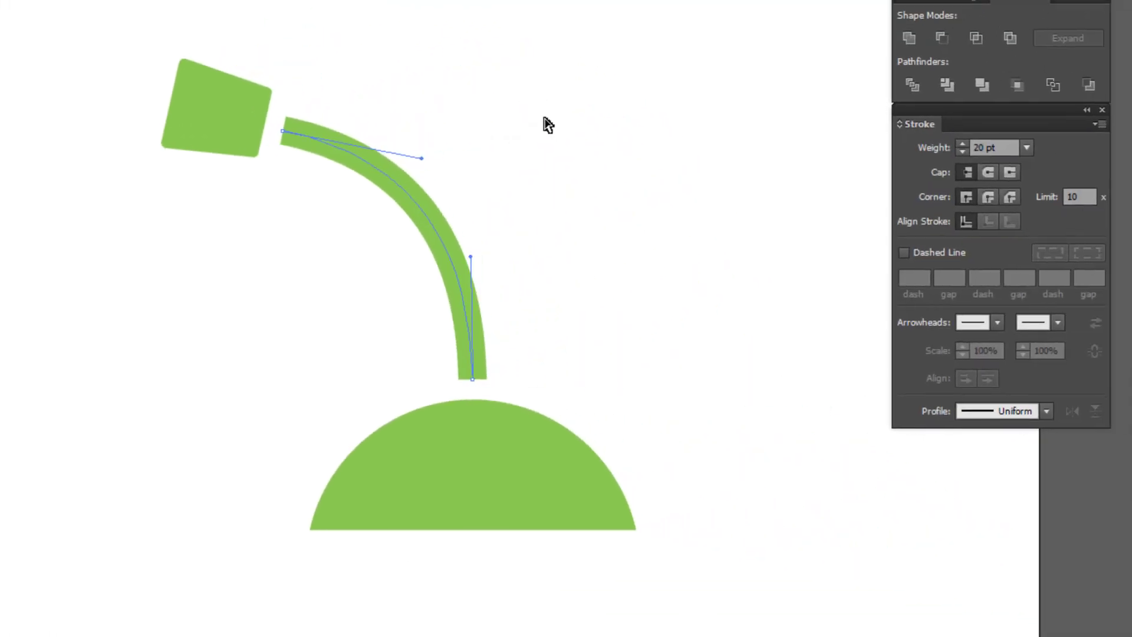
Step: Convert the curved lamp arm's stroke into a filled shape with Object > Path > Outline Stroke
click(494, 416)
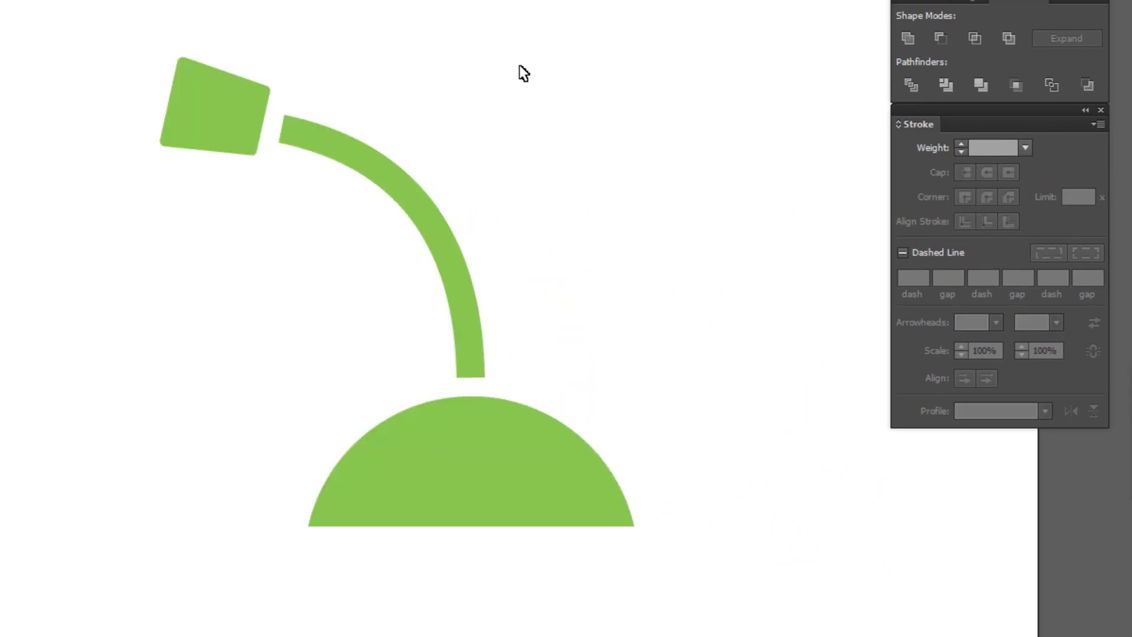
key(ctrl+equal)
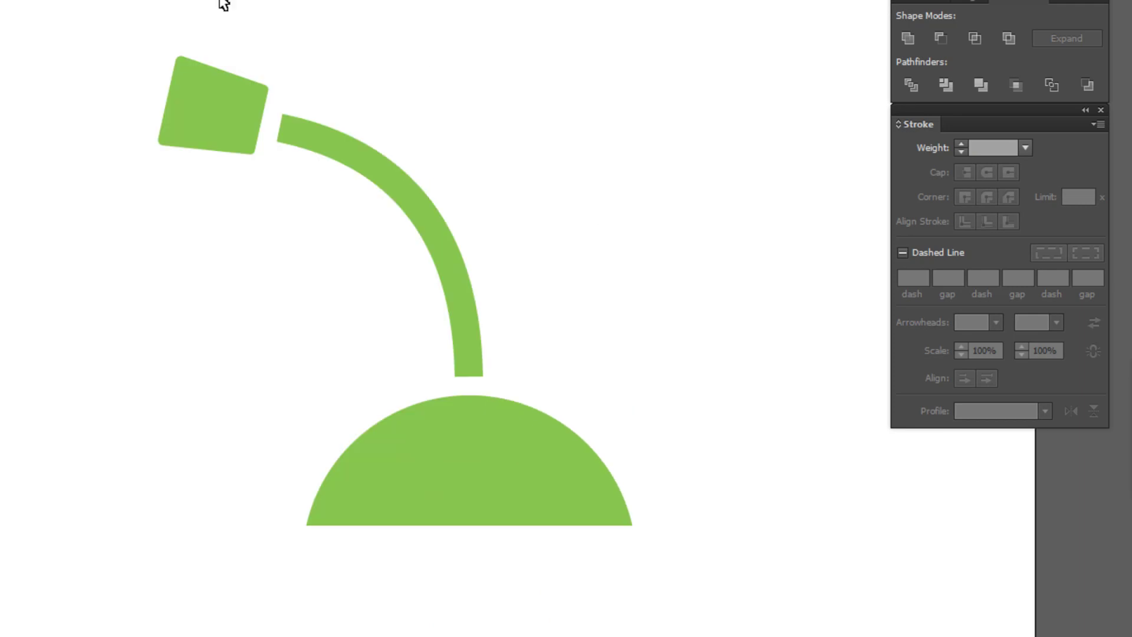
click(447, 224)
click(118, 0)
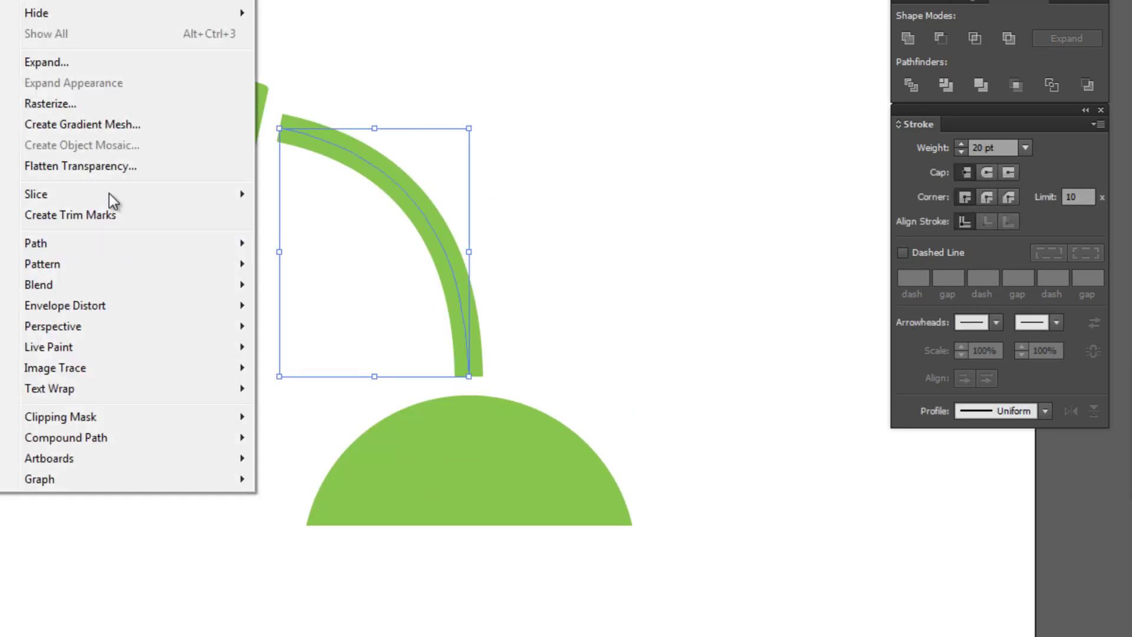
mouse_move(35, 242)
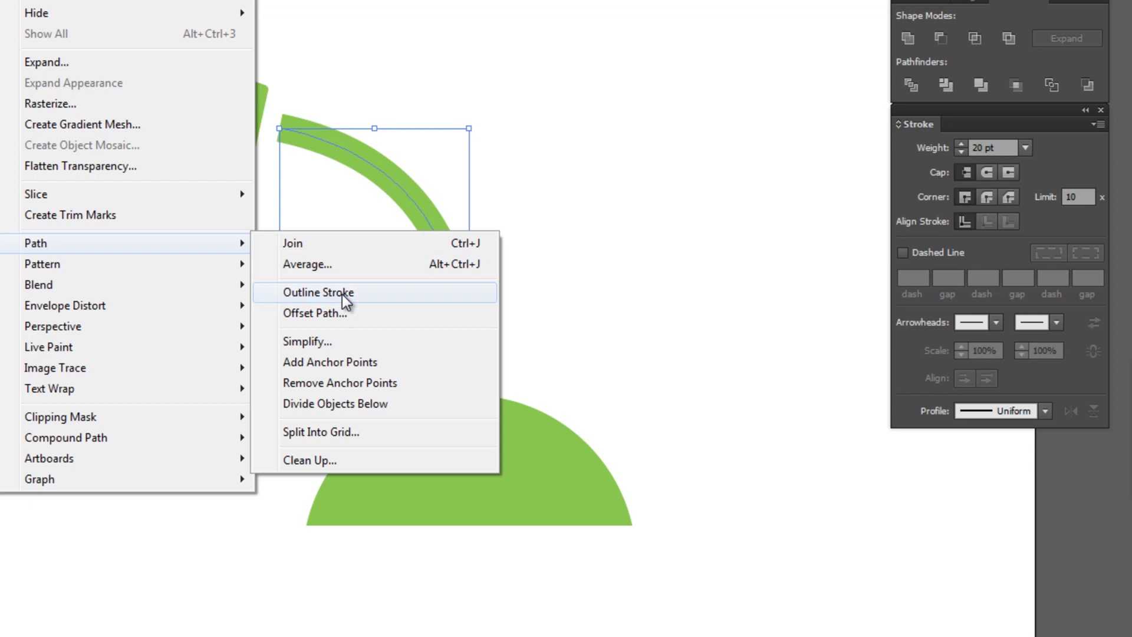
click(345, 295)
Step: Scale the whole lamp down slightly and move it down and to the left
click(553, 187)
drag(109, 14, 600, 601)
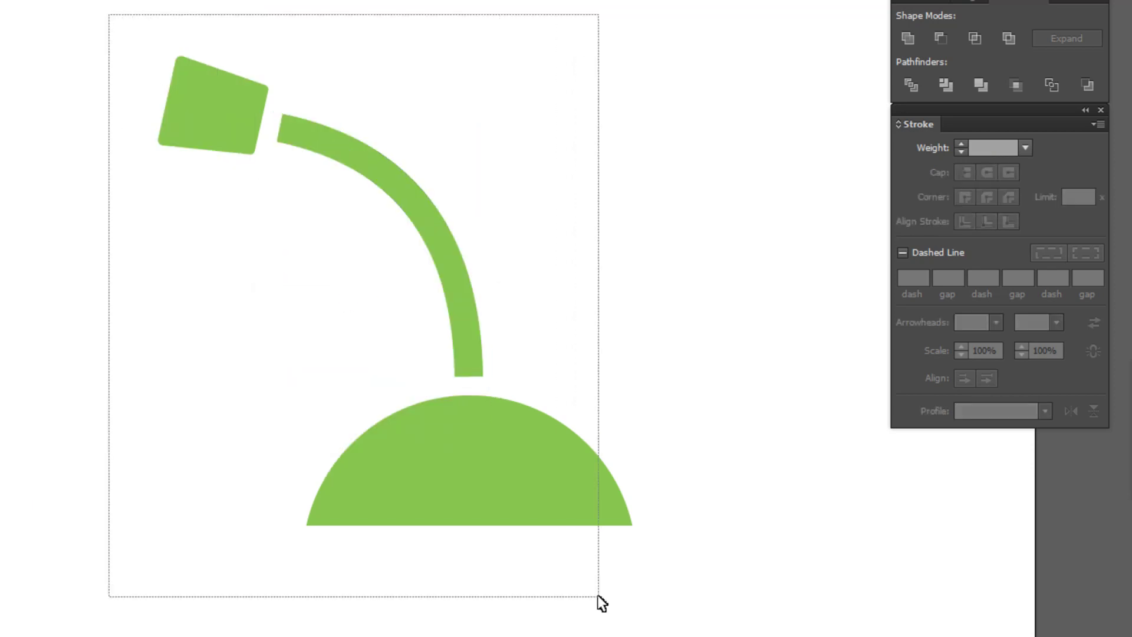
click(647, 354)
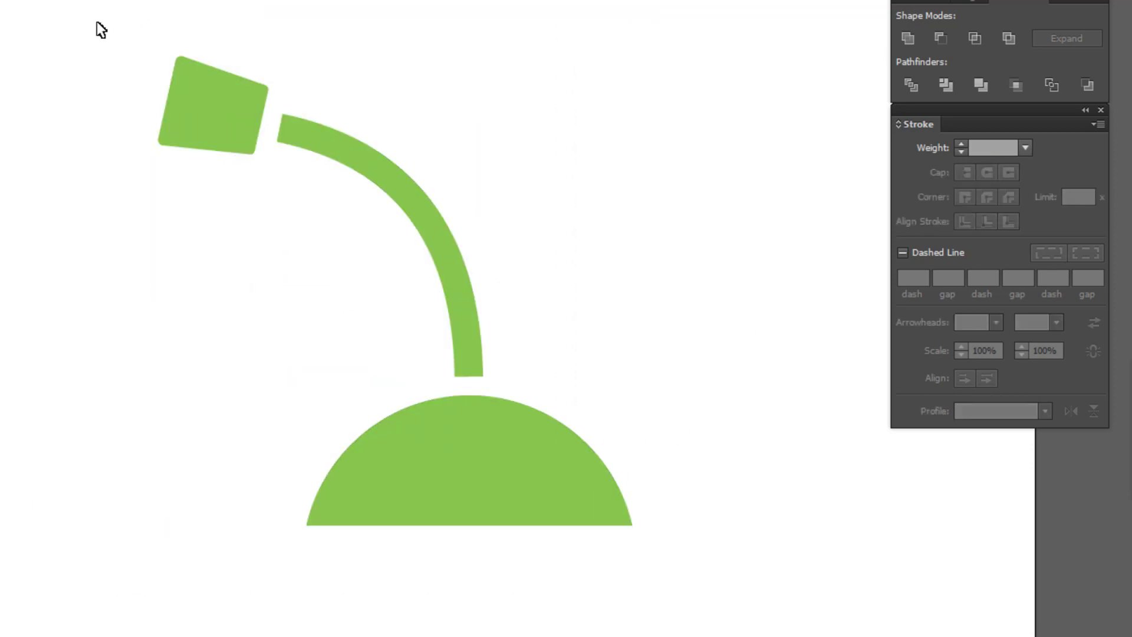
drag(101, 26, 614, 612)
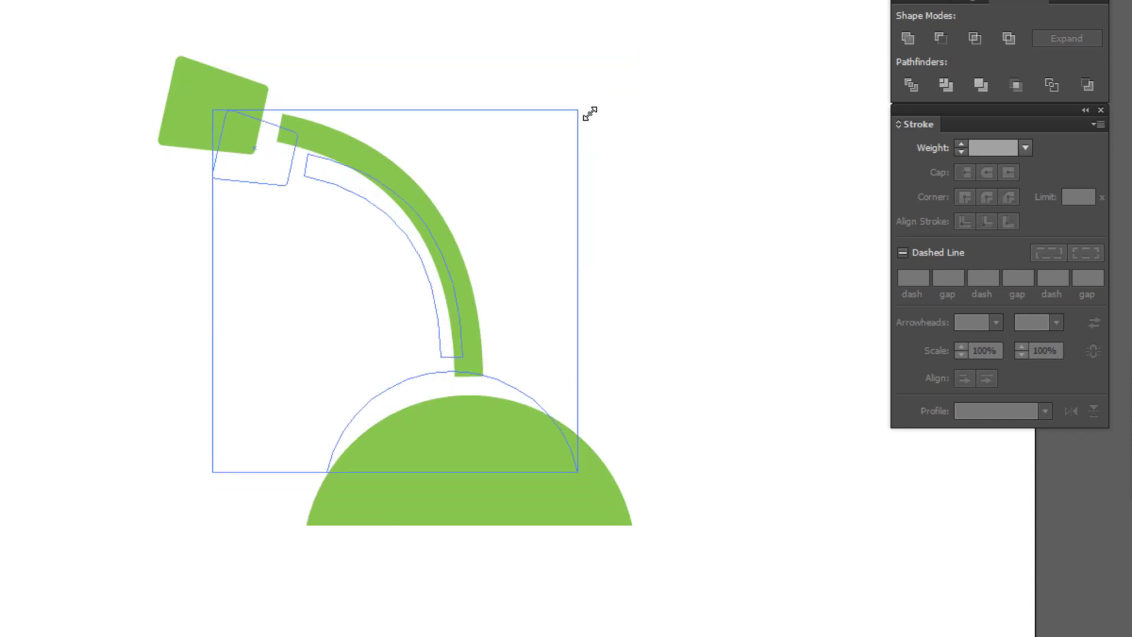
drag(634, 56, 561, 125)
drag(439, 277, 425, 341)
click(303, 12)
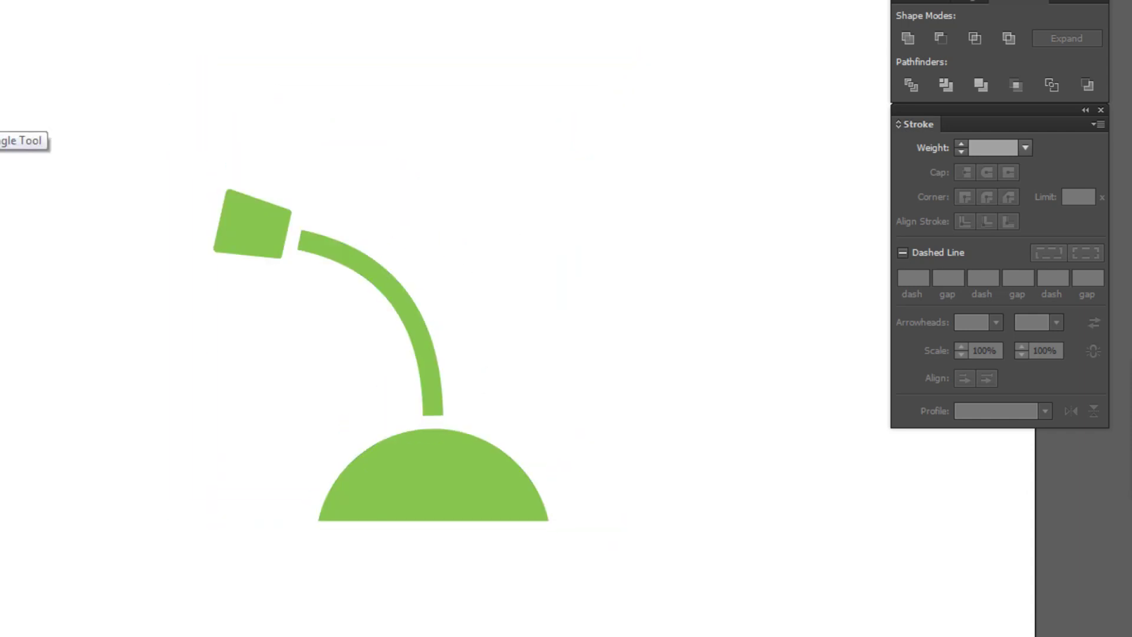
drag(83, 183, 596, 183)
Step: Paste a copy of the neighbouring icon's green rounded frame beside the lamp
click(70, 210)
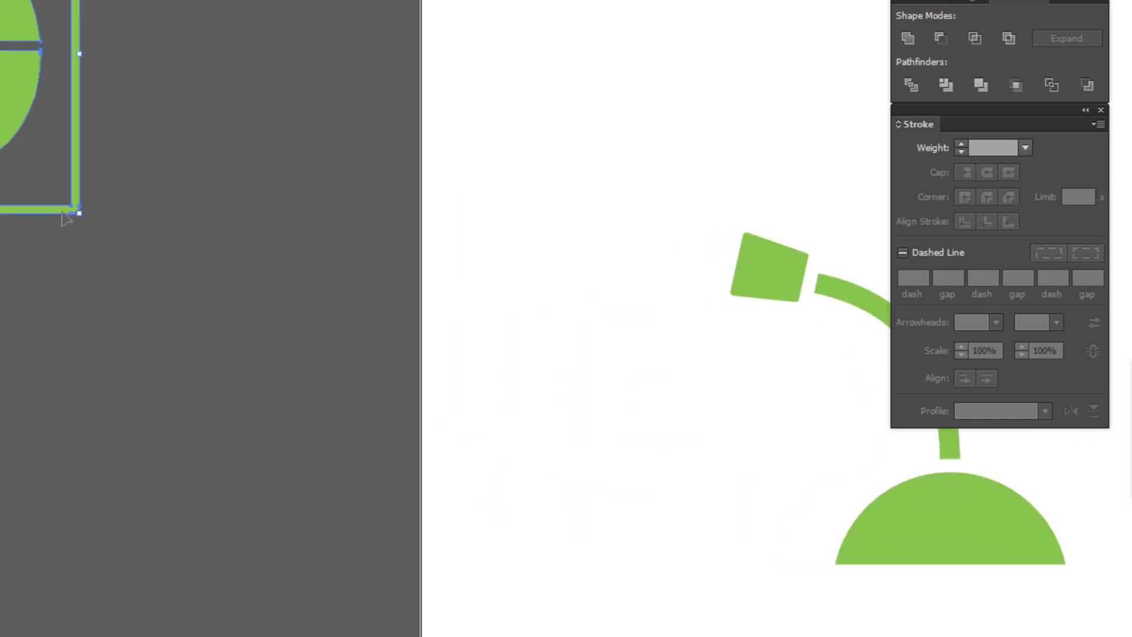
double_click(62, 212)
double_click(505, 293)
mouse_move(789, 338)
mouse_down()
mouse_move(525, 278)
mouse_move(366, 263)
mouse_up()
key(ctrl+v)
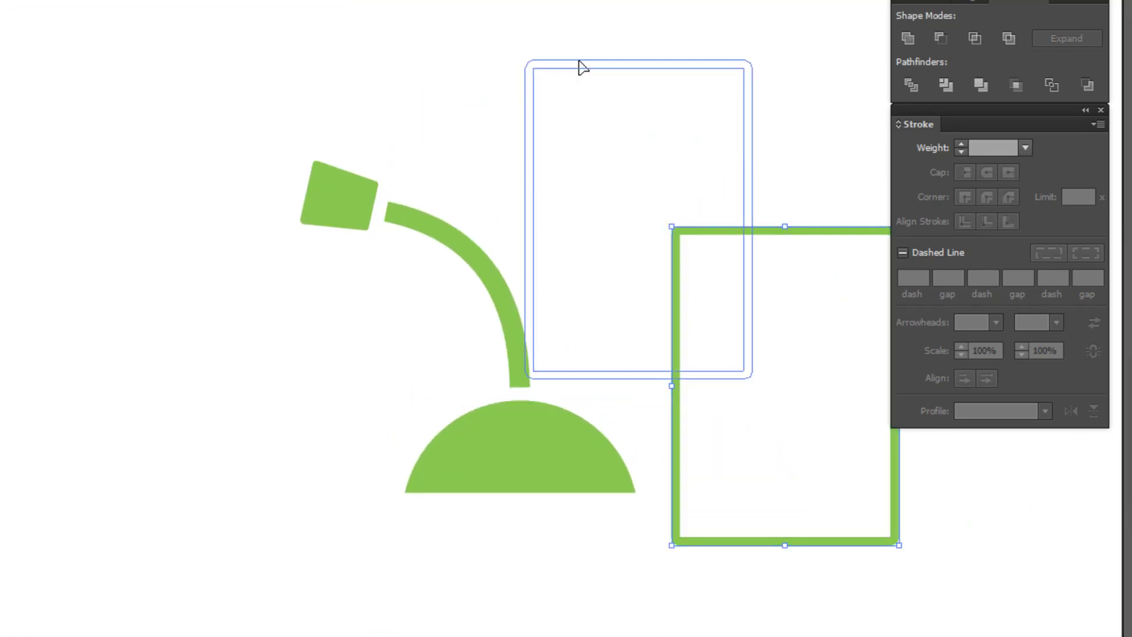
drag(725, 235, 598, 58)
drag(527, 122, 577, 46)
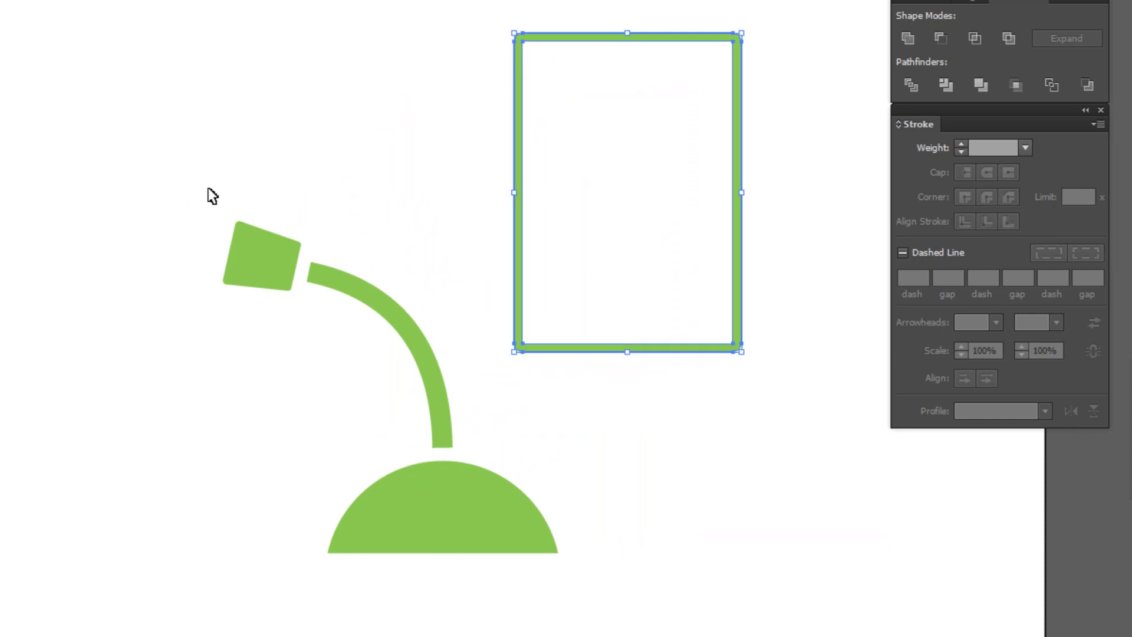
Step: Shrink the lamp to about 80% and centre it inside the copied frame
drag(209, 190, 452, 583)
click(452, 583)
mouse_move(483, 366)
mouse_down()
mouse_move(390, 480)
mouse_move(548, 284)
mouse_up()
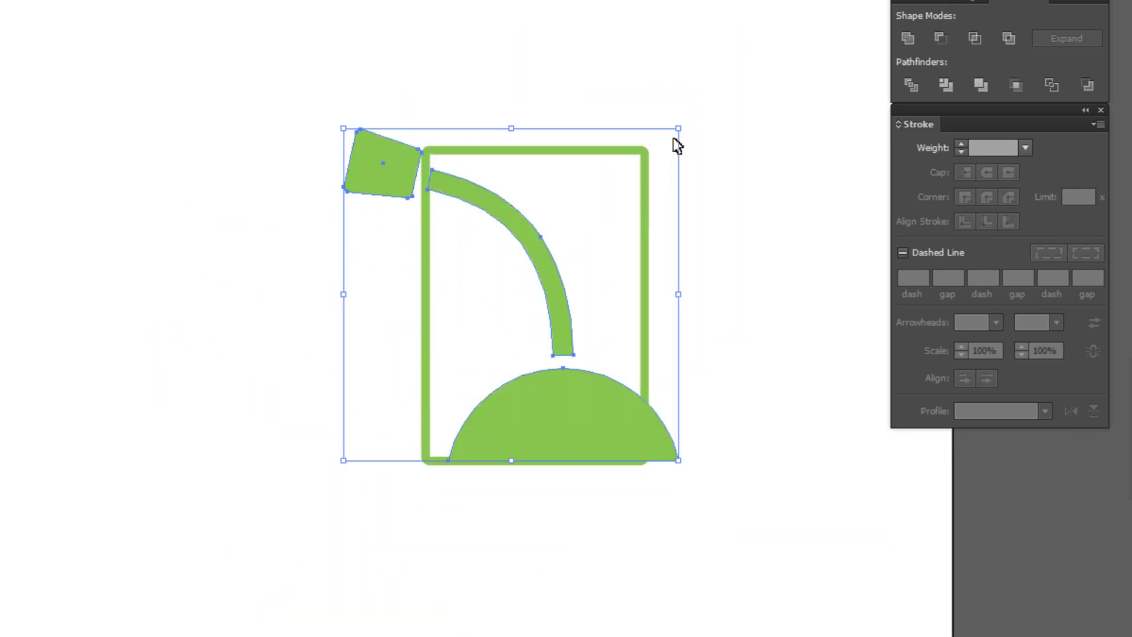
drag(681, 127, 621, 185)
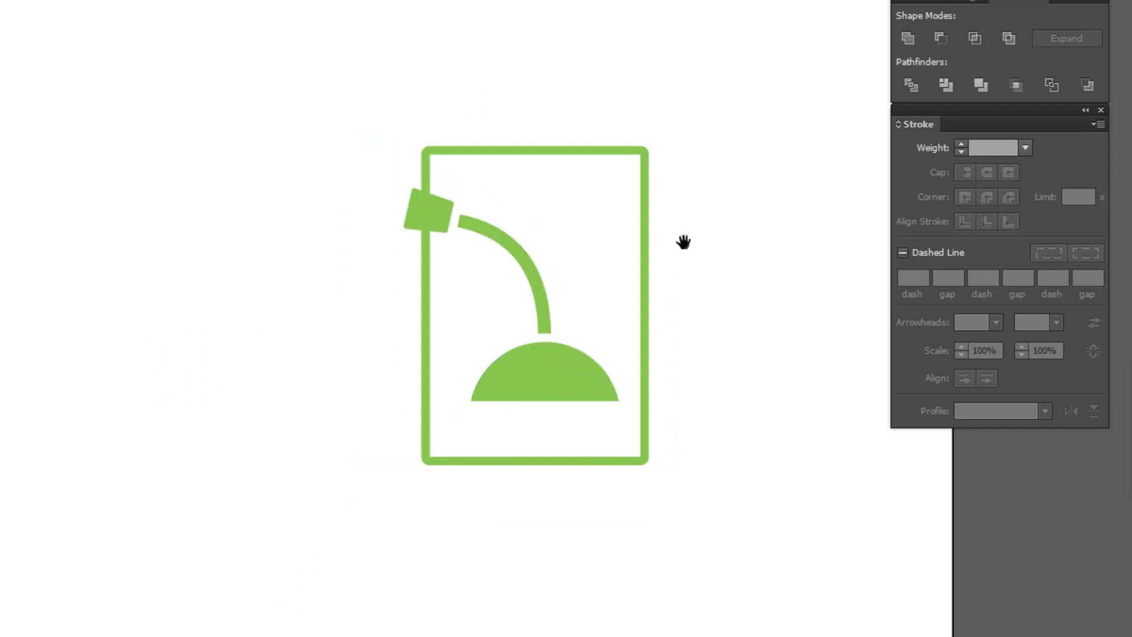
drag(451, 287, 473, 295)
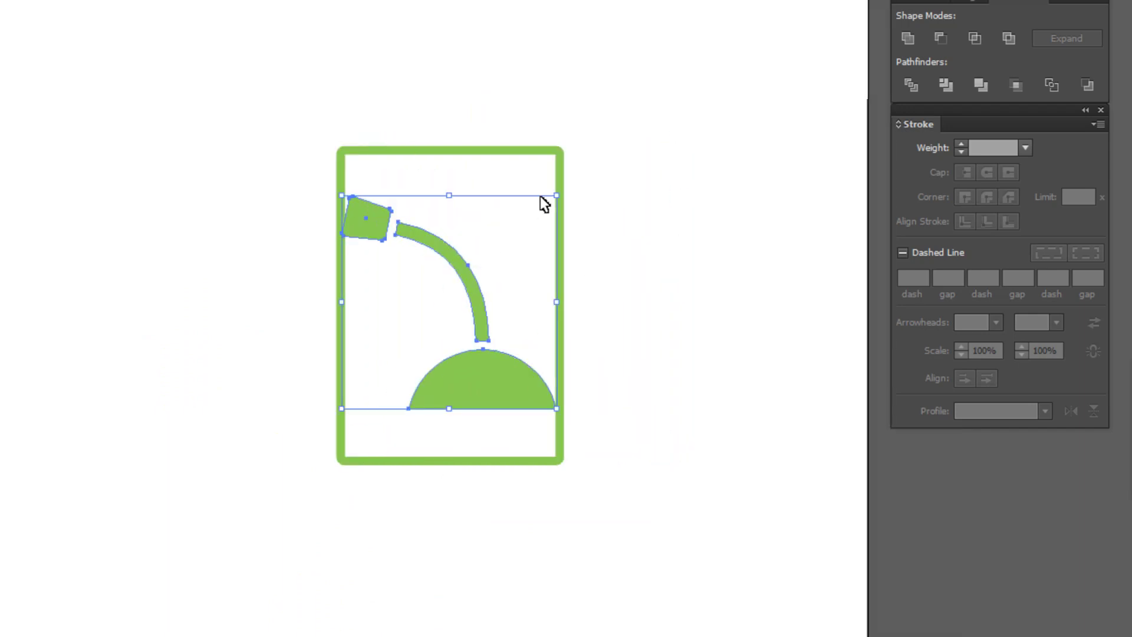
drag(558, 196, 532, 219)
click(571, 372)
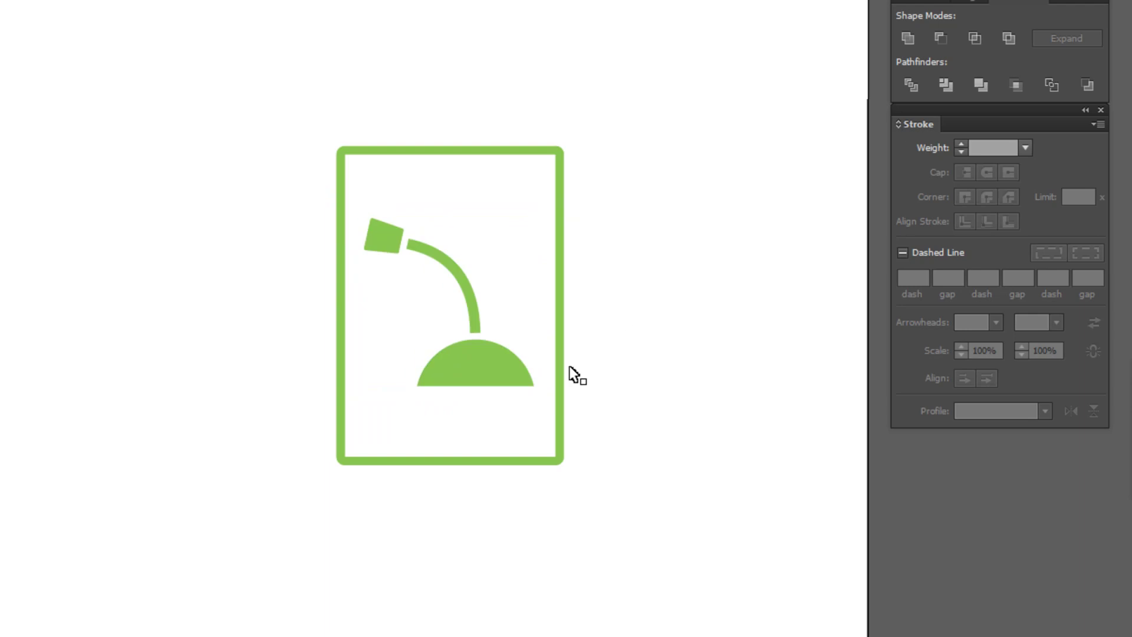
click(481, 384)
click(599, 272)
Step: Move the framed lamp icon left beside the other icons
drag(352, 200, 599, 488)
click(634, 346)
key(ctrl+minus)
mouse_move(523, 389)
mouse_down()
mouse_move(692, 412)
mouse_move(131, 299)
mouse_move(136, 280)
mouse_up()
Step: Shift the mouse and lamp icons left to clear space on the artboard
click(445, 301)
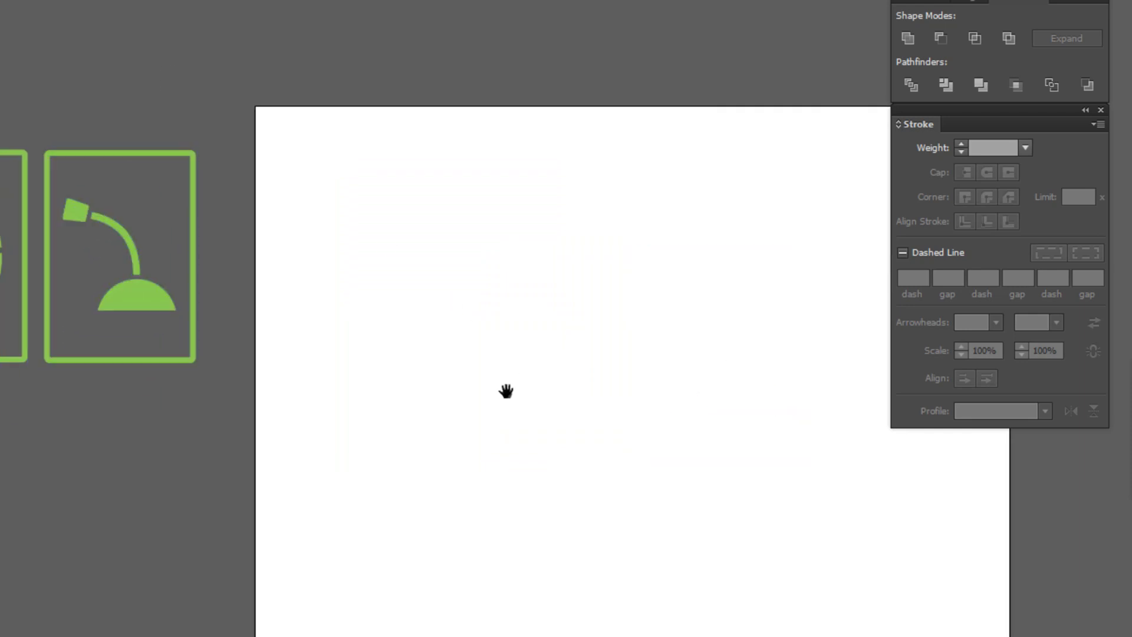
drag(506, 391, 281, 401)
mouse_move(436, 383)
mouse_down()
mouse_move(456, 275)
mouse_move(424, 285)
mouse_move(687, 288)
mouse_up()
drag(351, 281, 558, 296)
drag(25, 10, 394, 253)
drag(360, 219, 192, 219)
Step: Draw a tall green-filled rectangle on the empty artboard
mouse_move(104, 257)
mouse_down()
mouse_move(511, 333)
mouse_move(510, 320)
mouse_up()
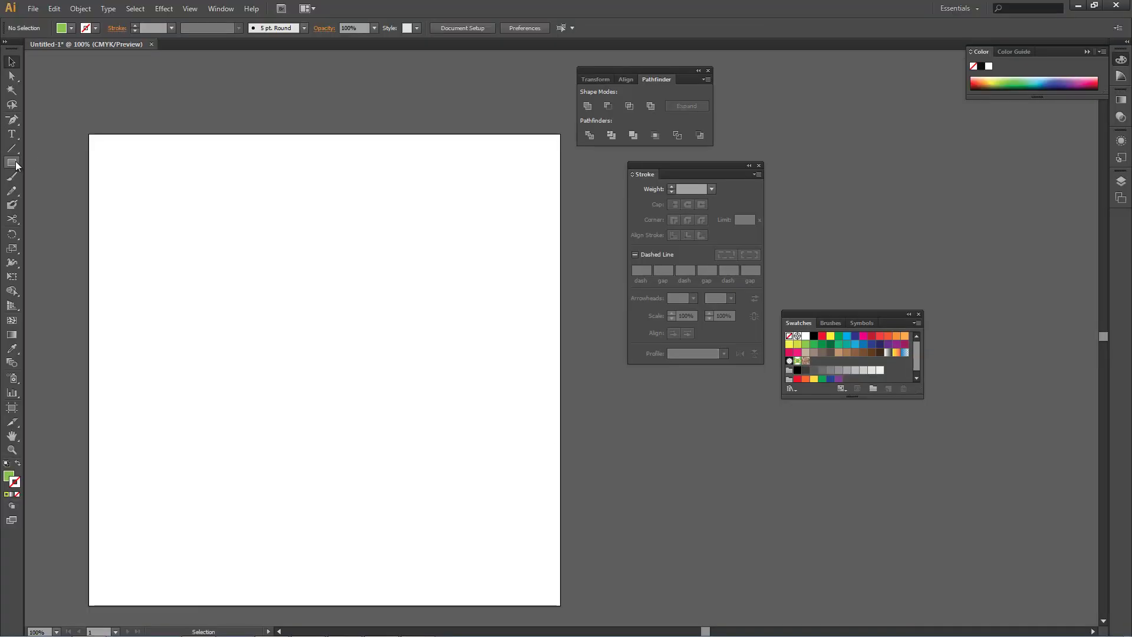
click(14, 163)
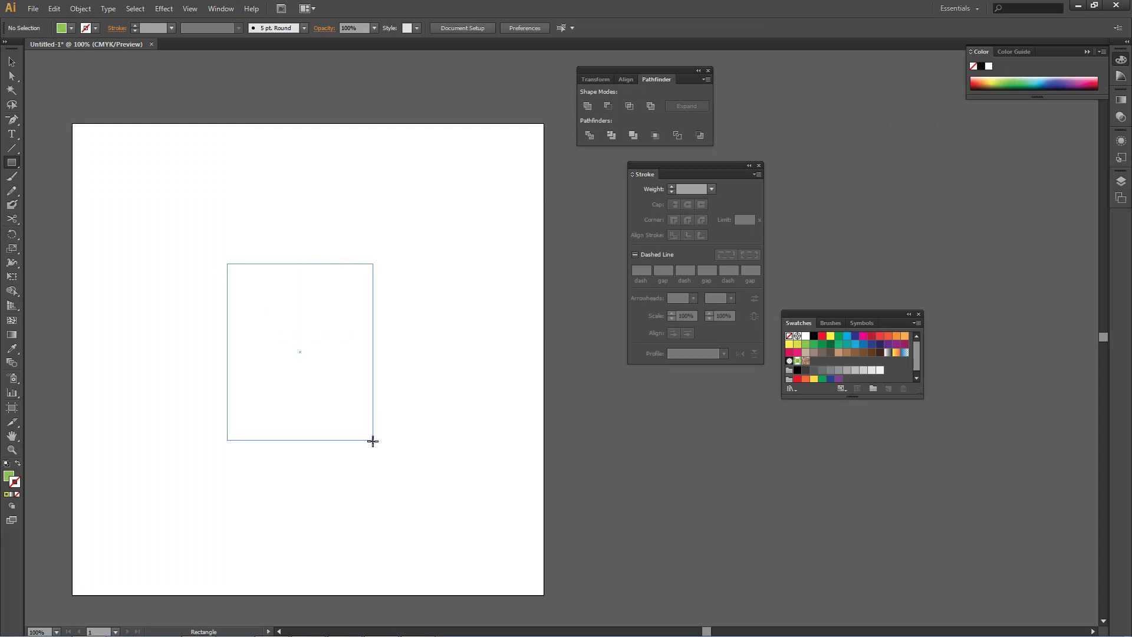
drag(227, 264, 368, 444)
Step: Scale the rectangle's two bottom corners inward to make a trapezoid
click(12, 76)
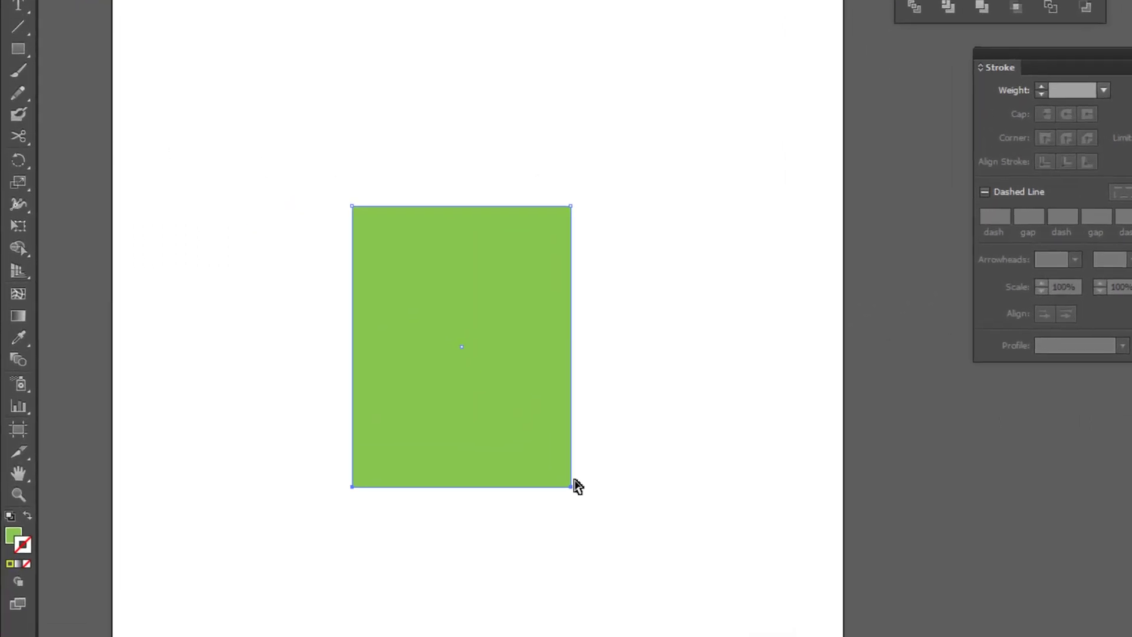
click(278, 438)
drag(279, 437, 678, 551)
click(18, 181)
drag(567, 488, 539, 483)
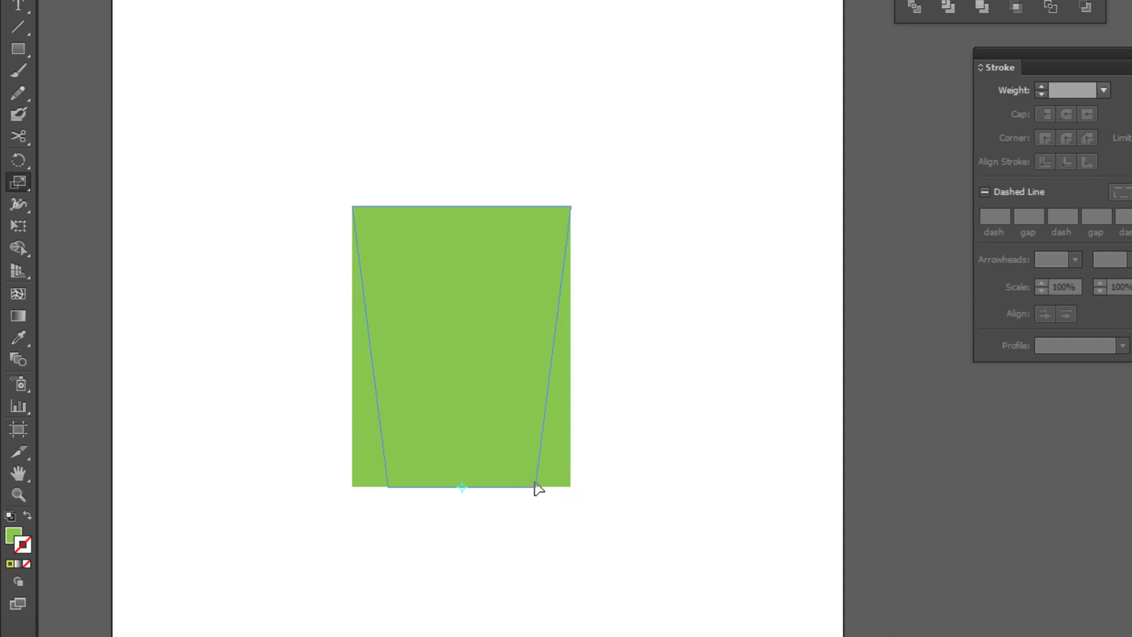
drag(541, 488, 538, 487)
Step: Lower the trapezoid's top edge to shorten it slightly
key(v)
click(435, 66)
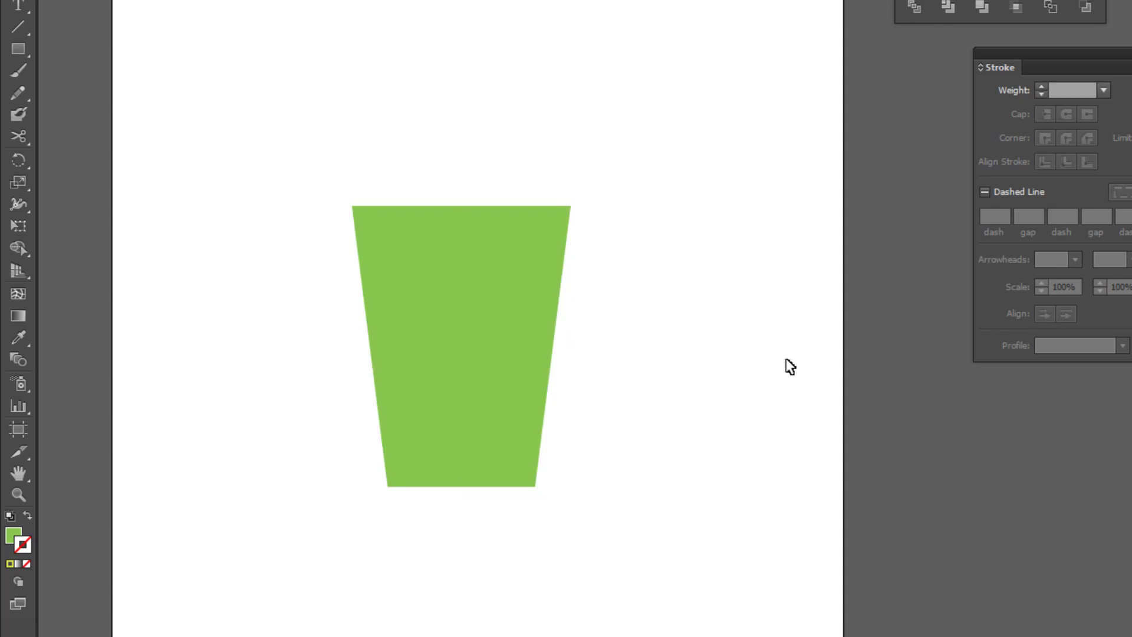
click(450, 282)
drag(461, 206, 454, 251)
click(475, 336)
click(250, 133)
click(17, 49)
Step: Draw a thin bar across the trapezoid's upper part and colour it pink
drag(304, 286, 619, 311)
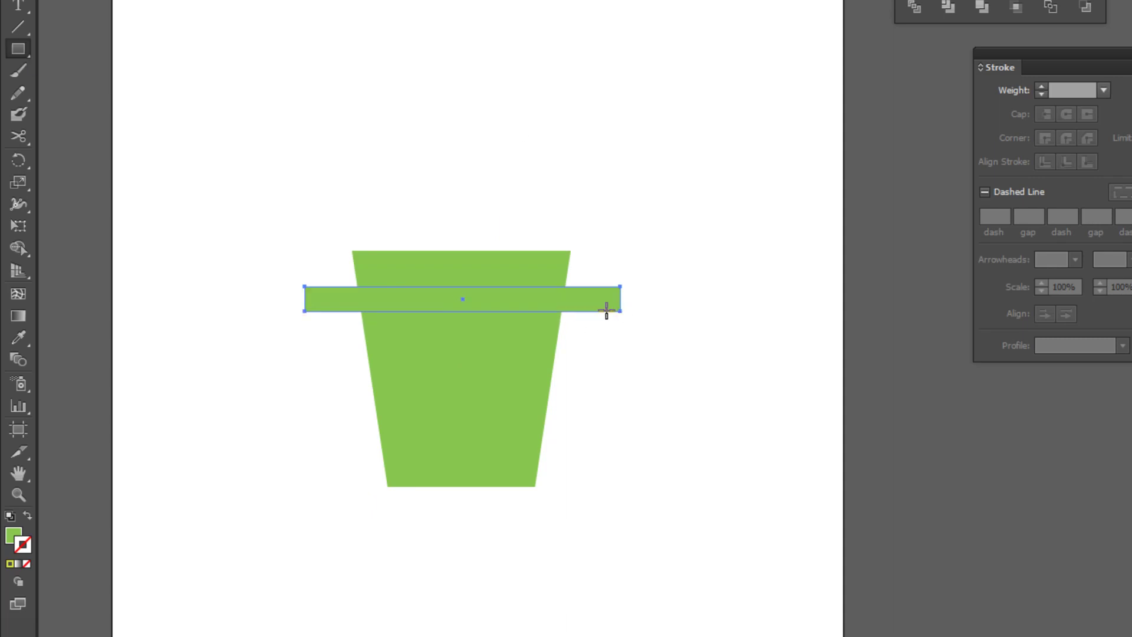
key(v)
click(642, 371)
click(605, 294)
click(749, 285)
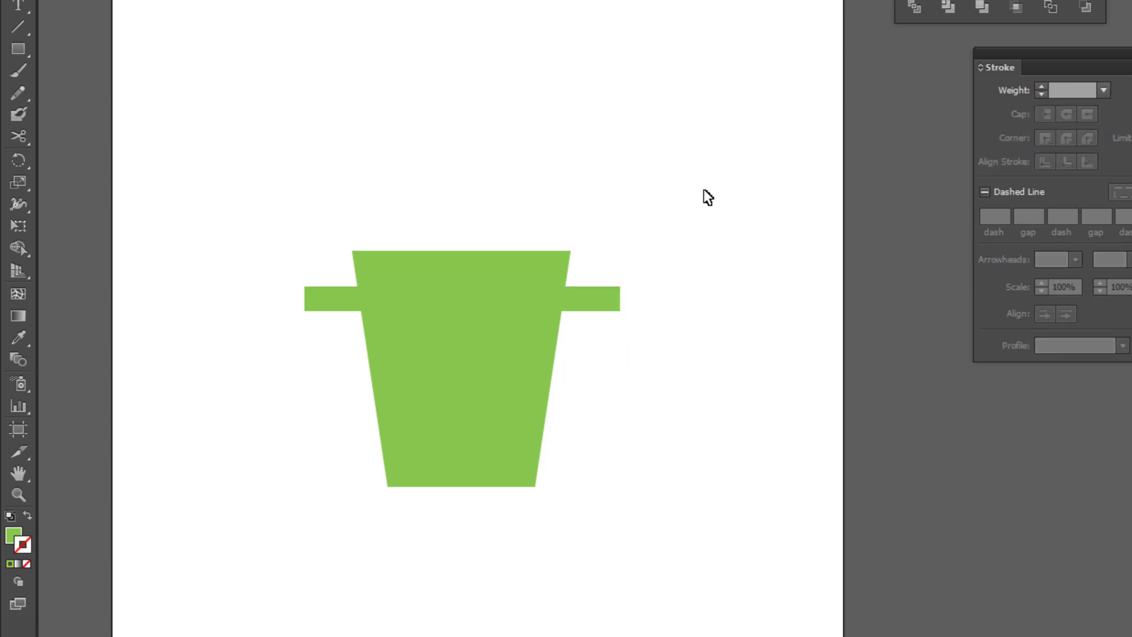
click(584, 302)
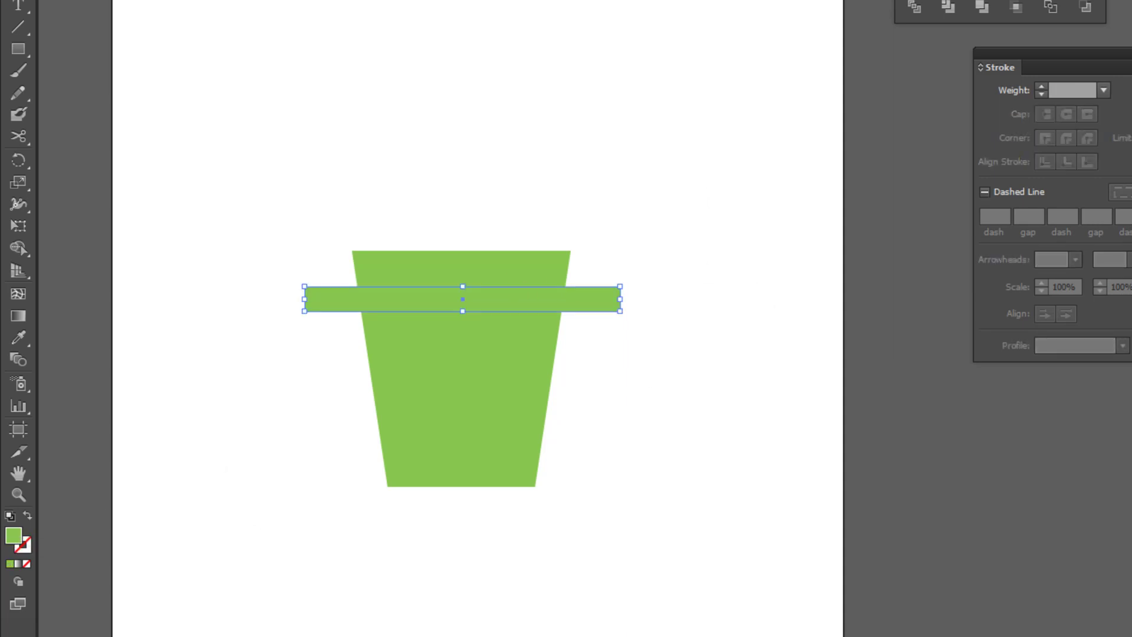
click(640, 302)
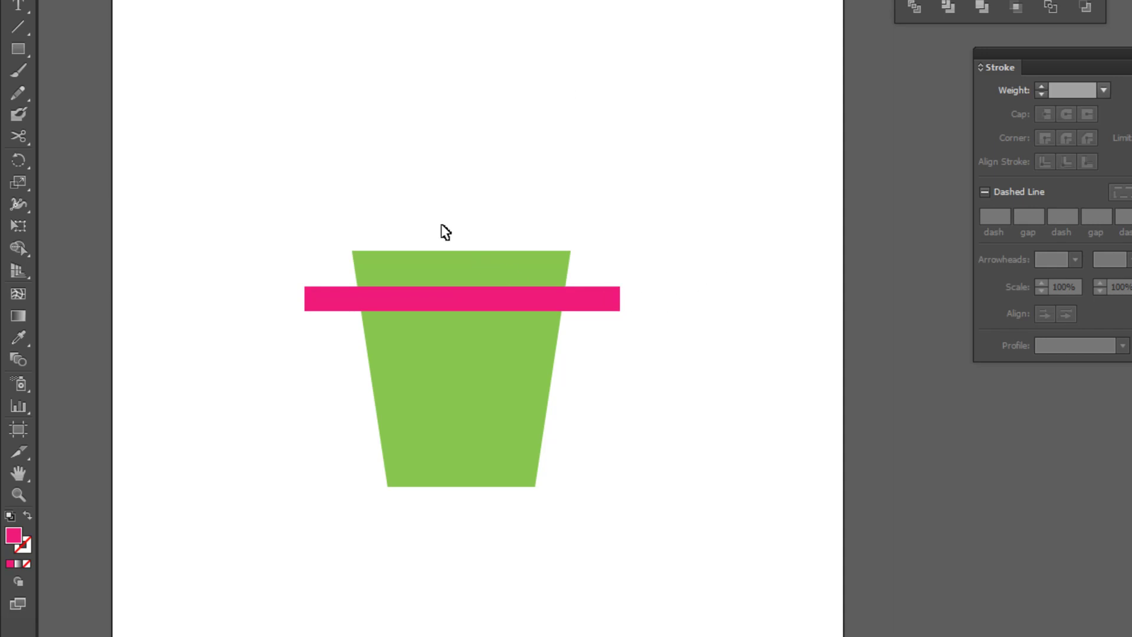
Step: Try subtracting the pink bar from the trapezoid with Minus Front, then undo it
key(ctrl+a)
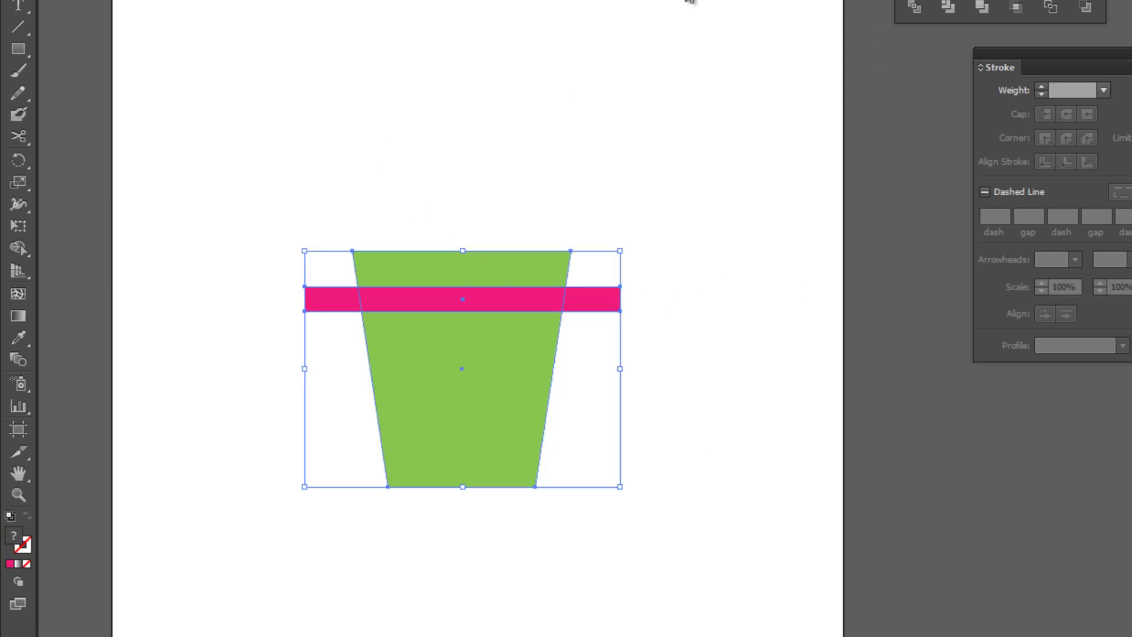
key(ctrl+shift+a)
drag(1000, 0, 646, 106)
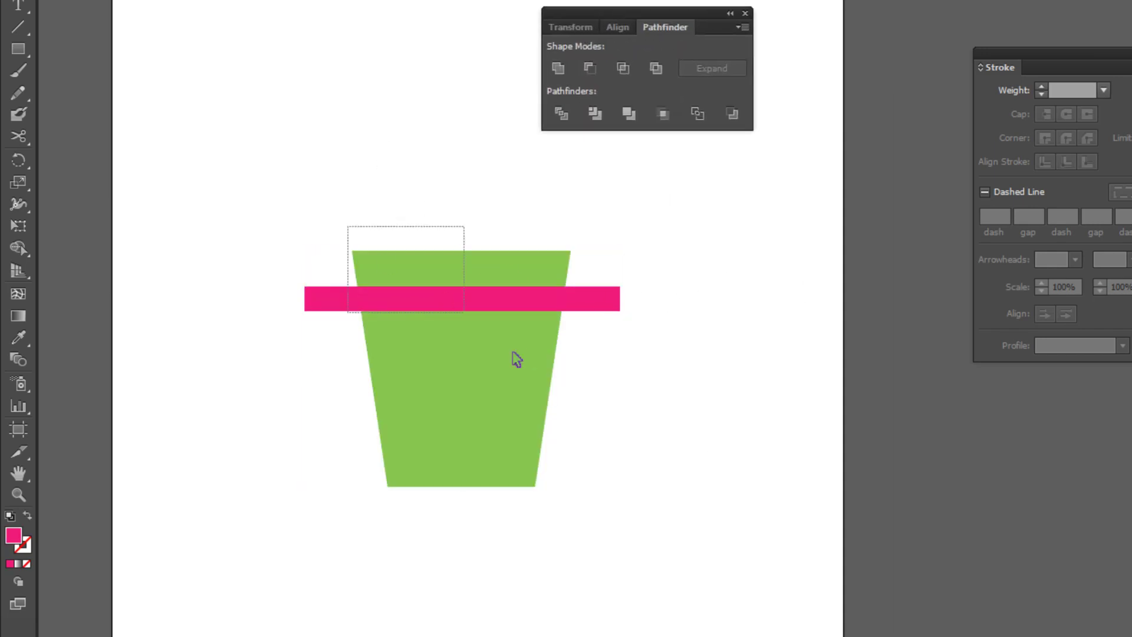
key(ctrl+a)
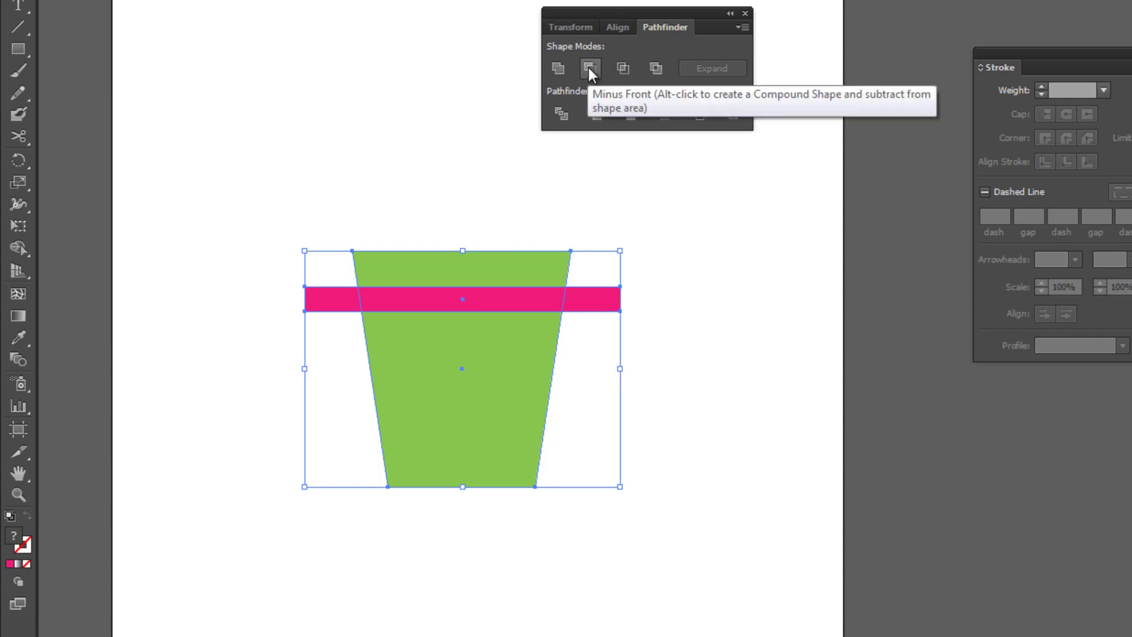
click(588, 67)
key(ctrl+shift+a)
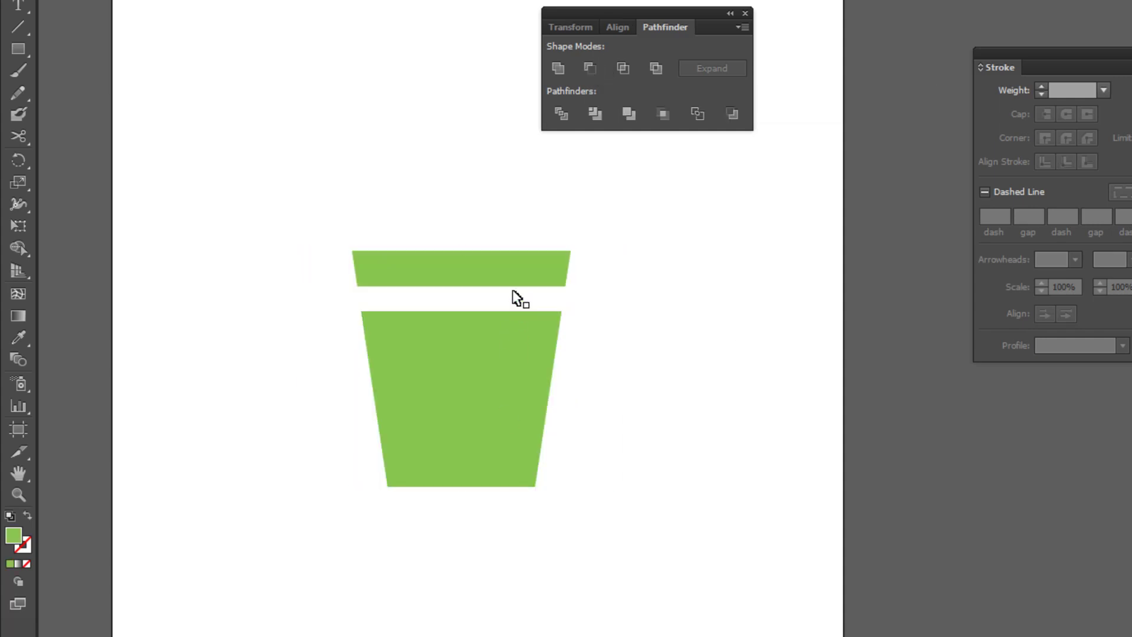
key(ctrl+z)
Step: Thin the pink bar and divide the shapes where it overlaps the trapezoid
click(665, 289)
click(602, 306)
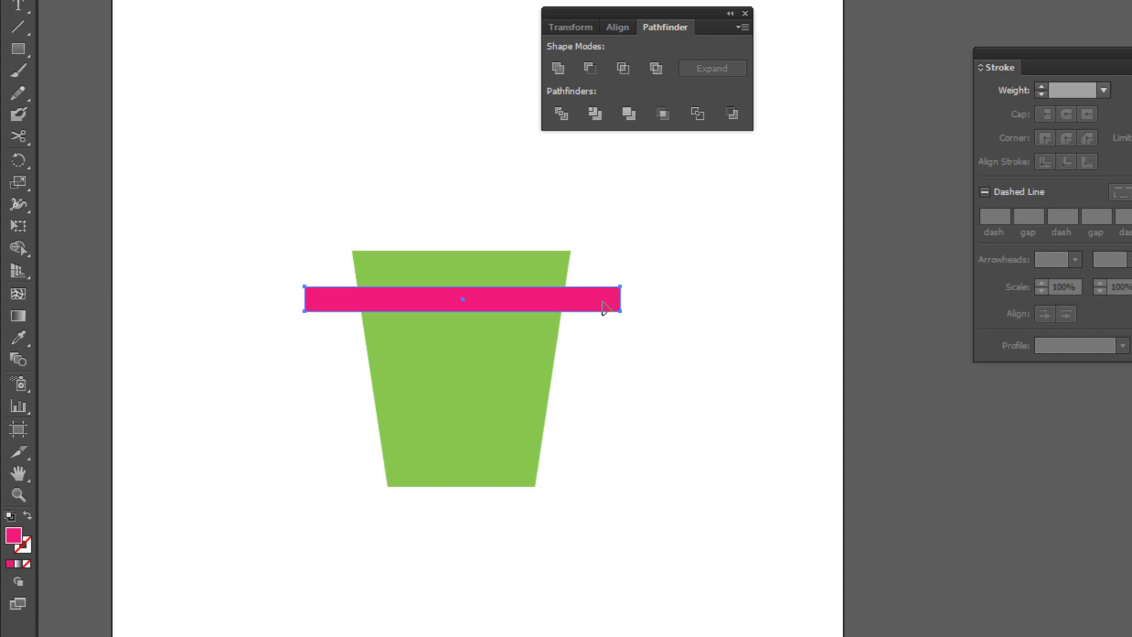
drag(462, 313, 462, 303)
key(ctrl+a)
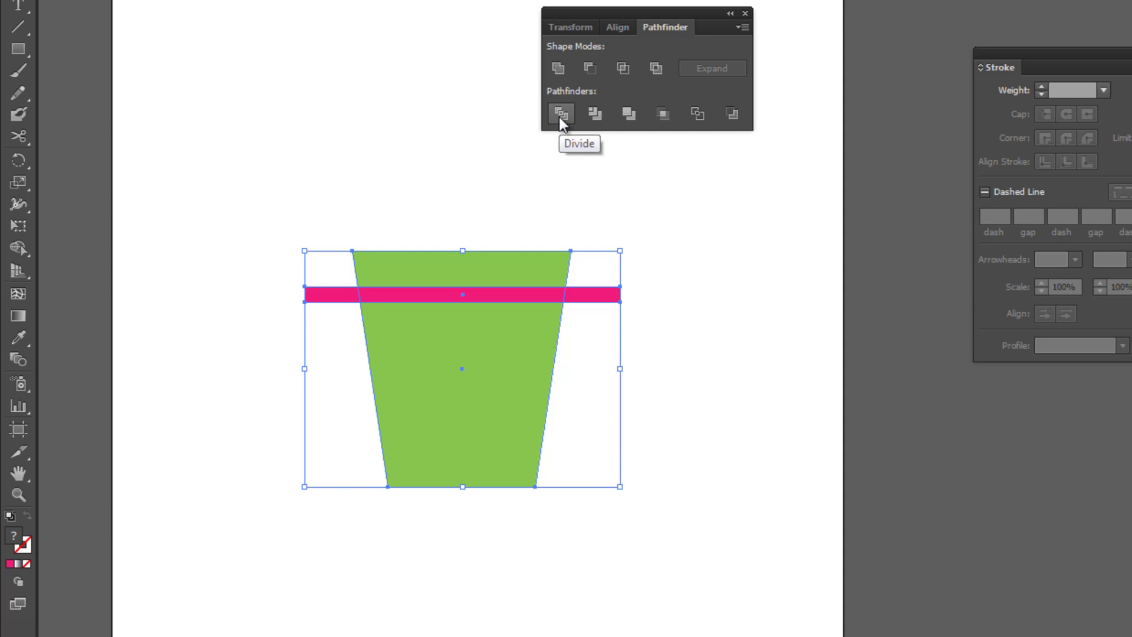
click(559, 114)
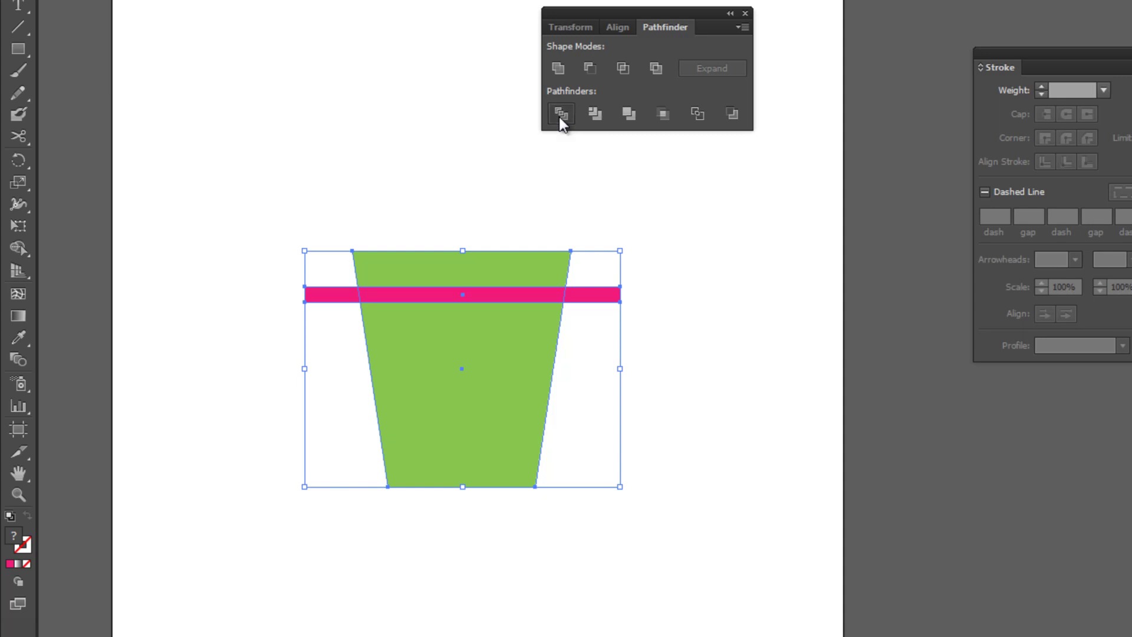
click(575, 188)
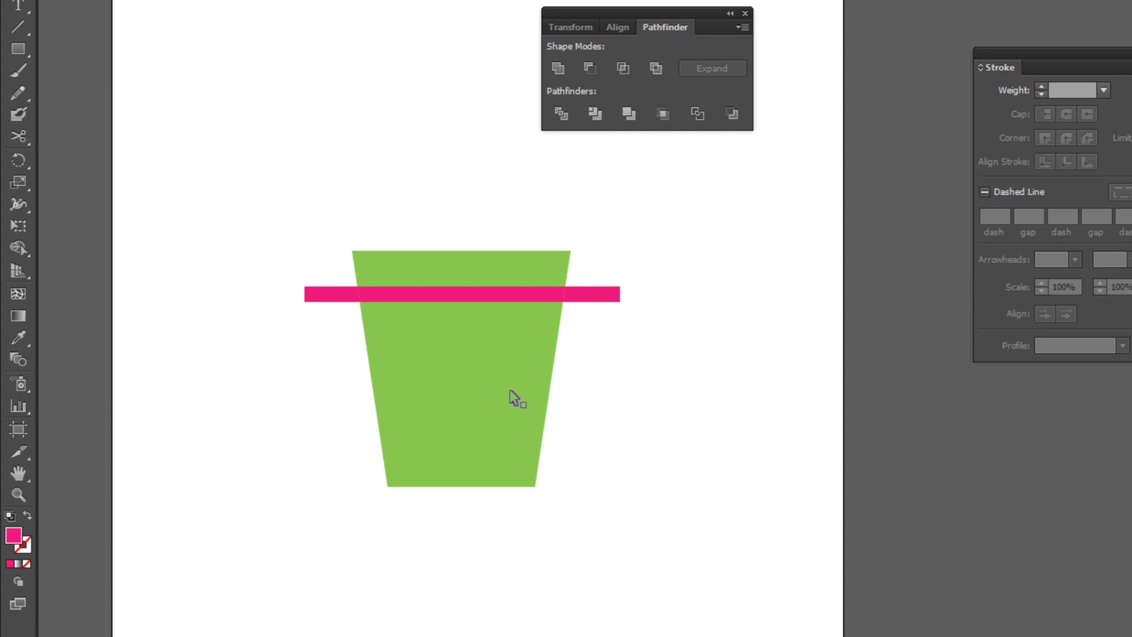
Step: Select the divided bar and cup pieces, then undo back to the uncut cup and bar
alt+click(595, 295)
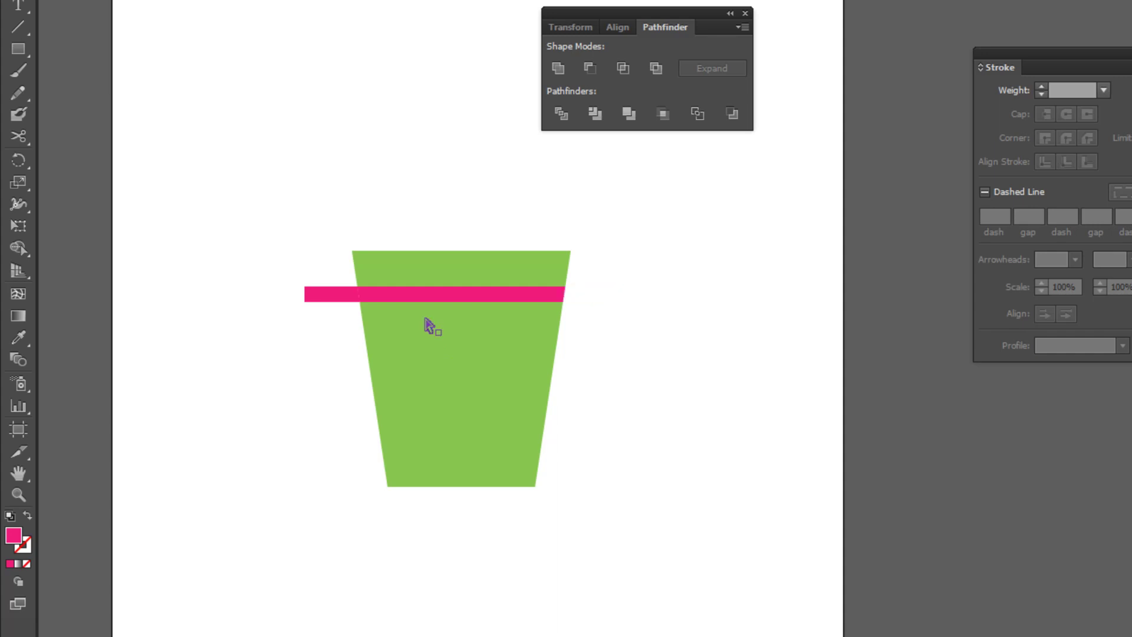
alt+click(330, 294)
alt+click(409, 294)
drag(261, 243, 676, 353)
click(676, 354)
click(434, 259)
click(445, 361)
shift+click(477, 264)
key(ctrl+z)
key(ctrl+z)
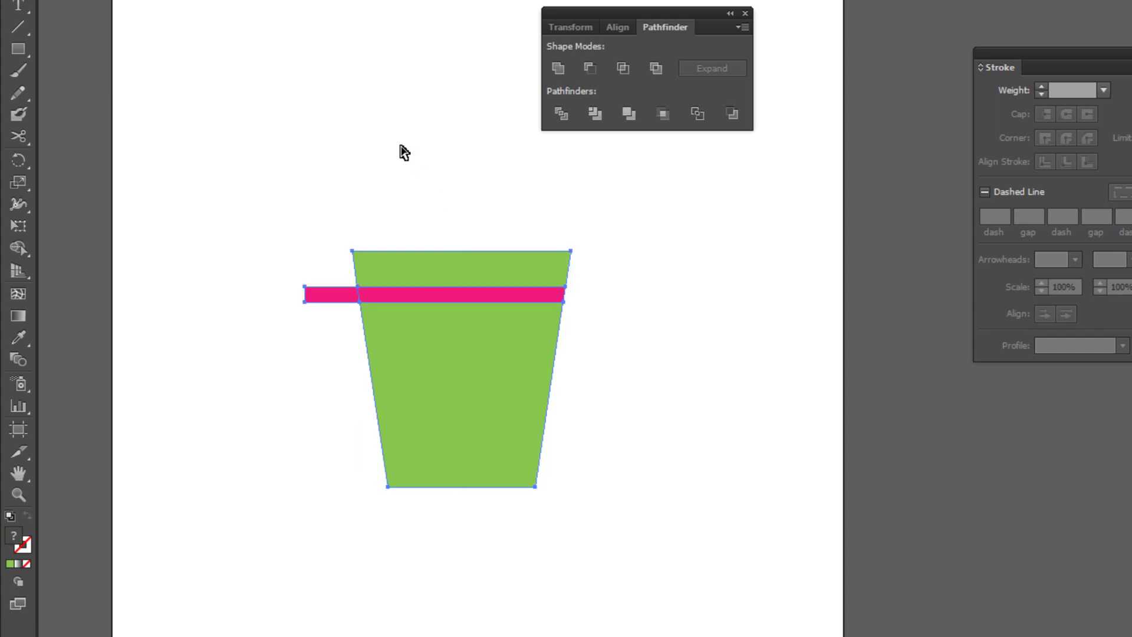
key(ctrl+z)
key(v)
click(399, 144)
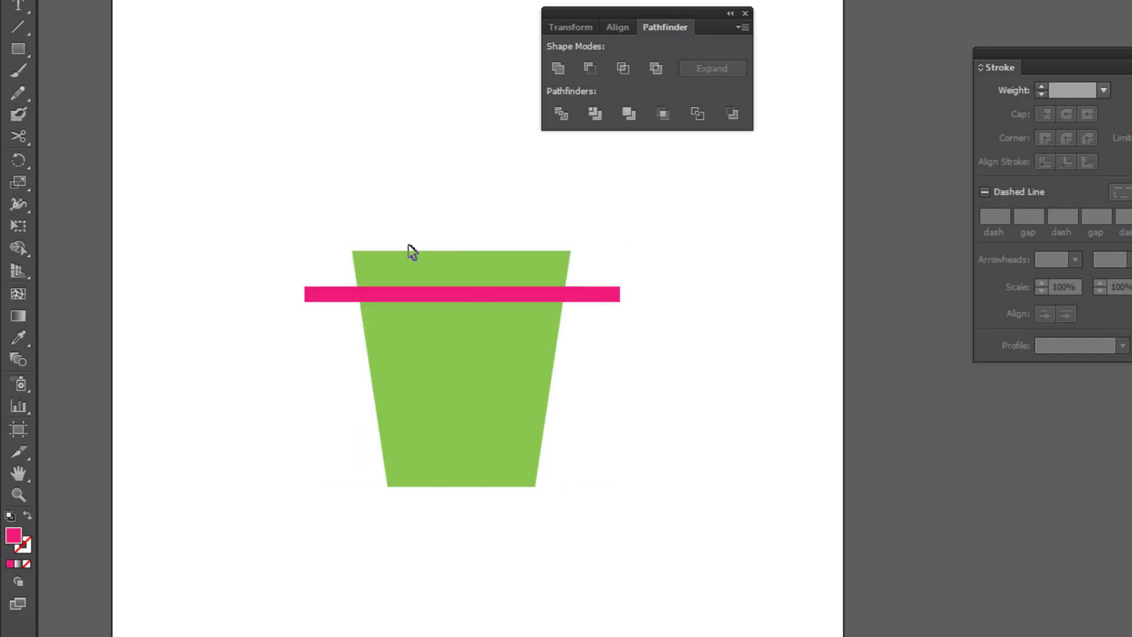
Step: Nudge the pink bar up and subtract it from the trapezoid with Minus Front
drag(502, 290, 501, 285)
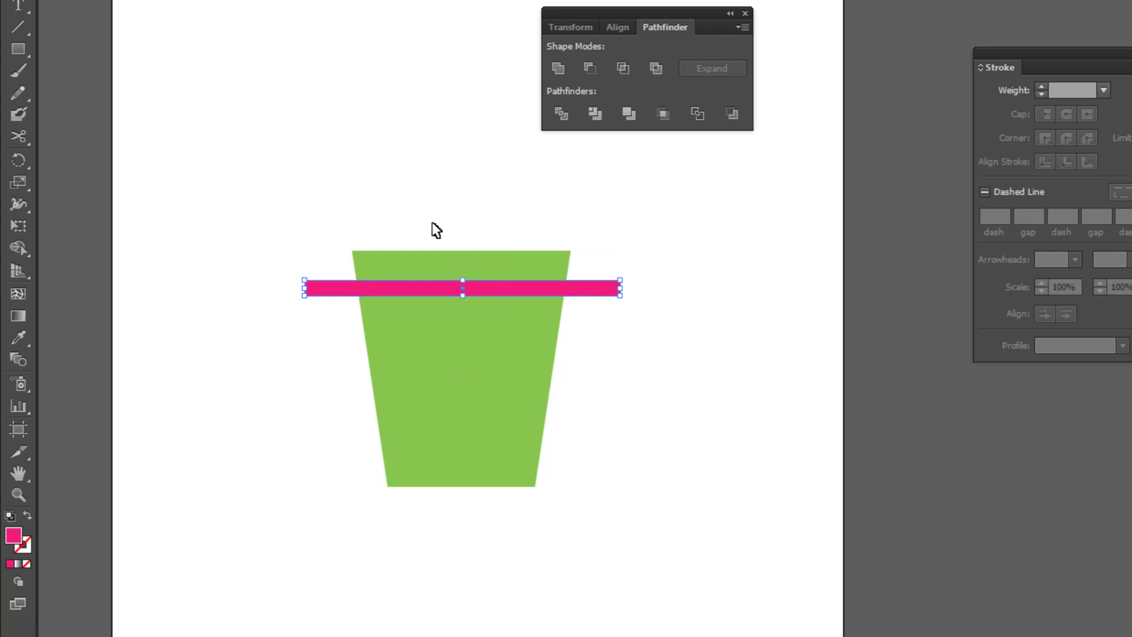
drag(403, 204, 574, 359)
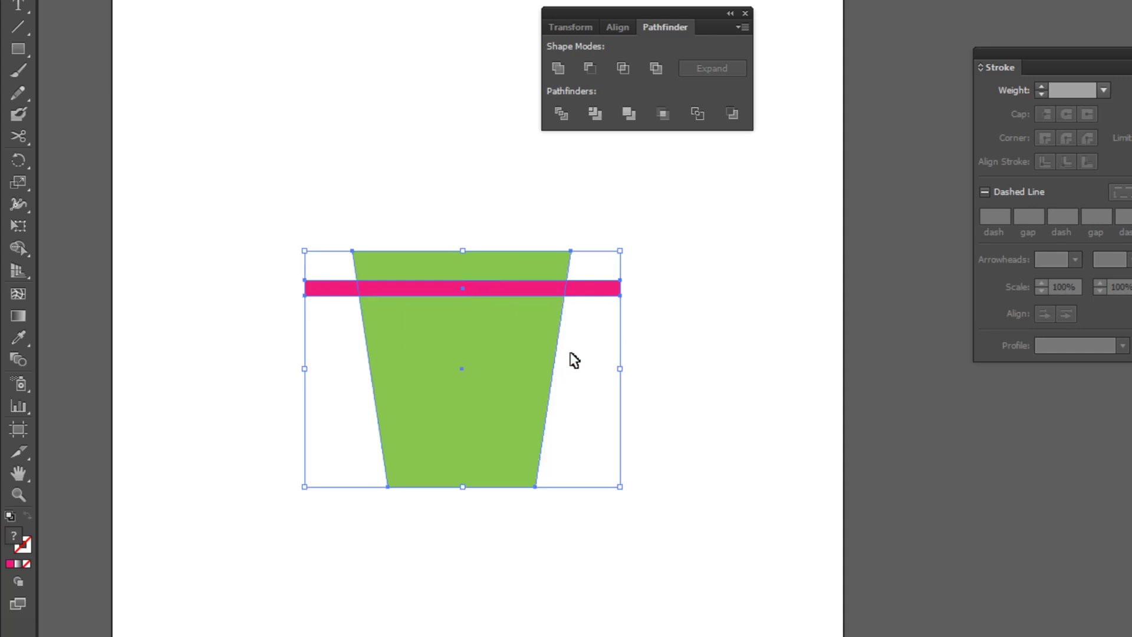
click(593, 69)
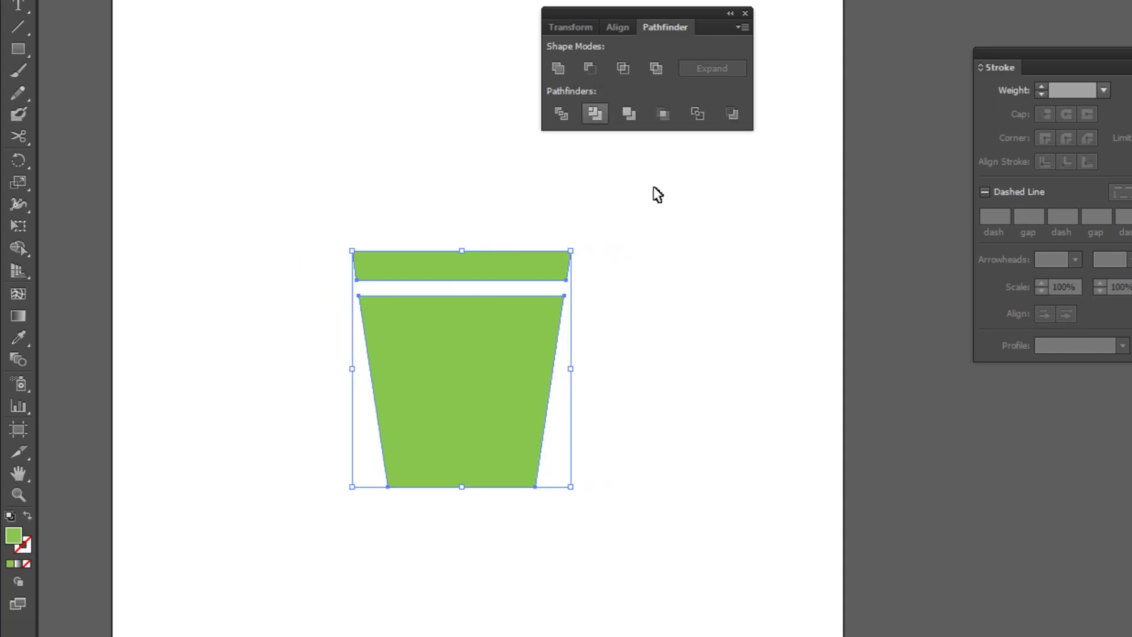
click(577, 374)
click(474, 404)
Step: Move the cup pieces down slightly and drag the Pathfinder panel aside
drag(457, 415, 457, 431)
click(642, 362)
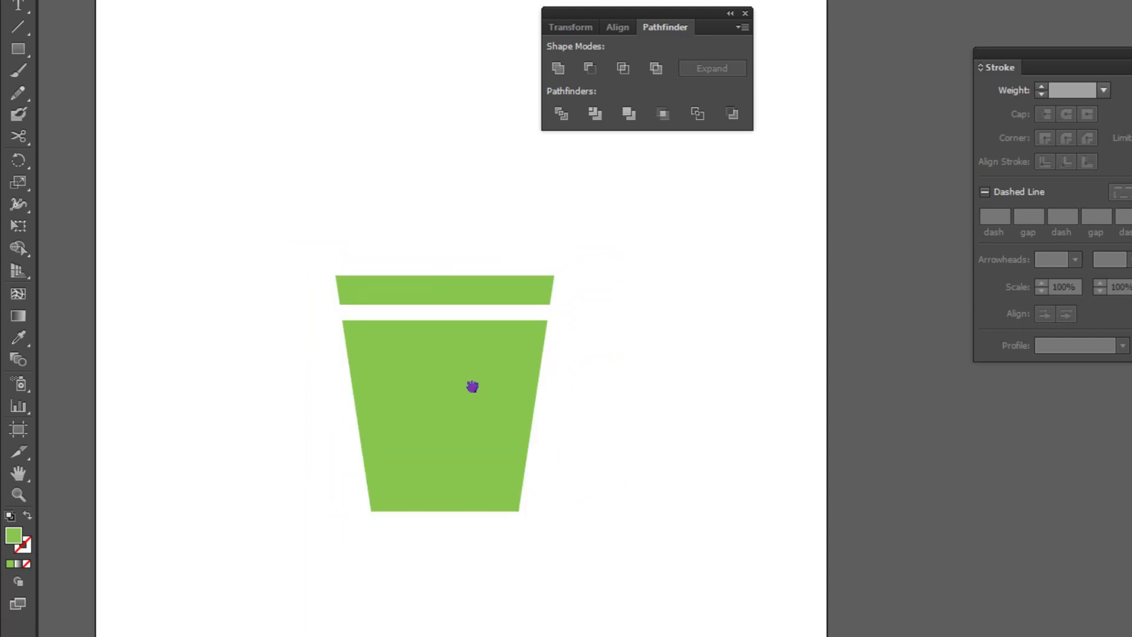
drag(472, 386, 478, 357)
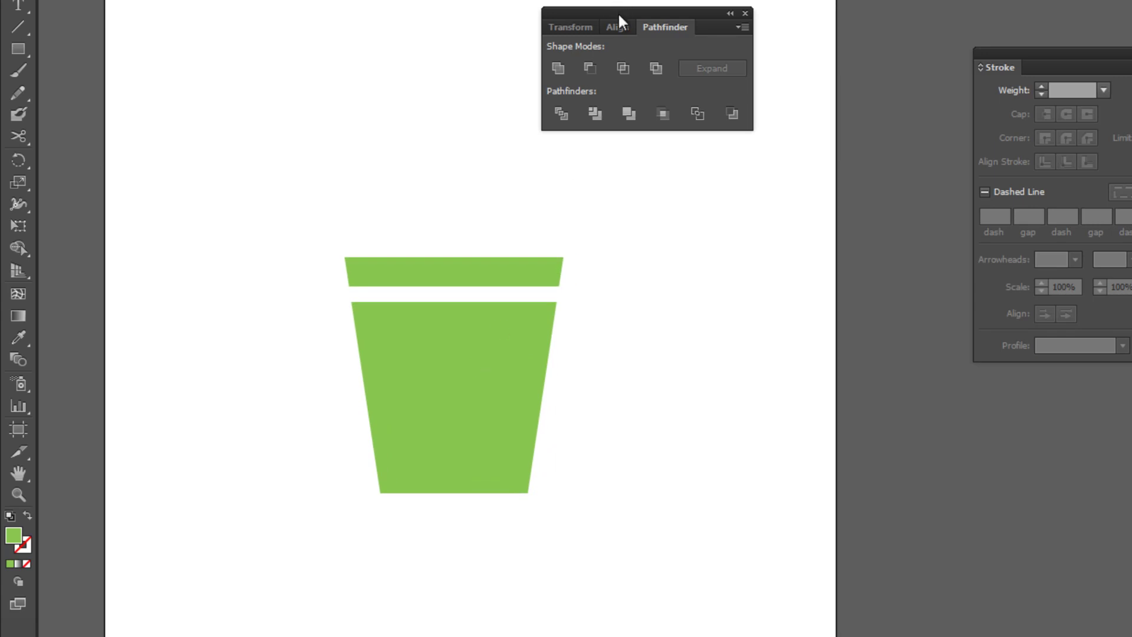
drag(616, 8, 714, 34)
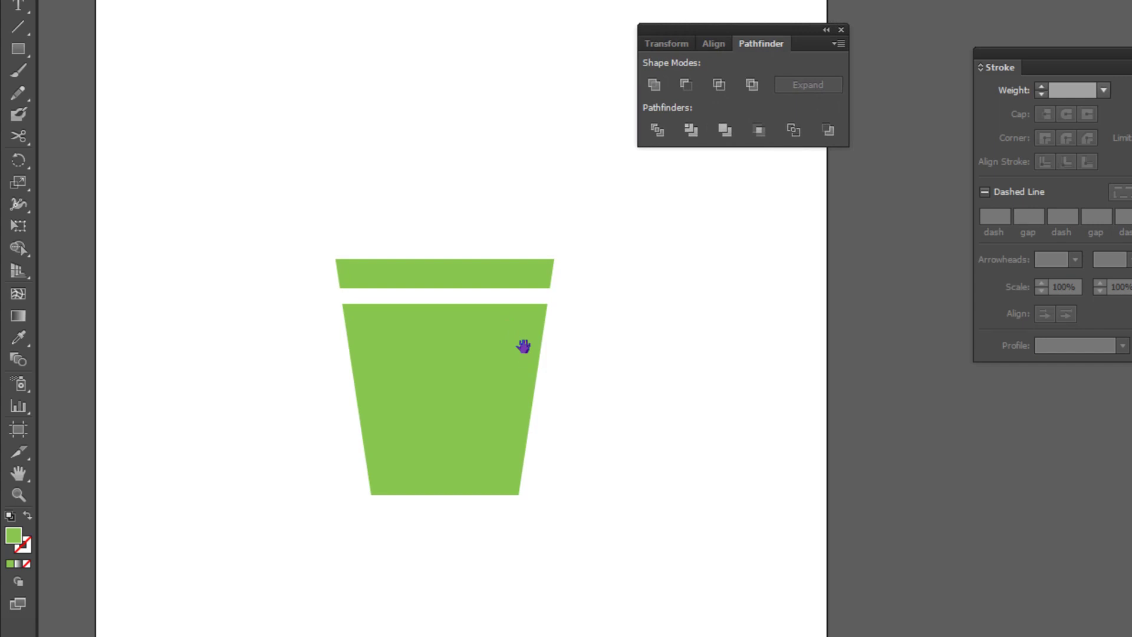
drag(523, 346, 530, 339)
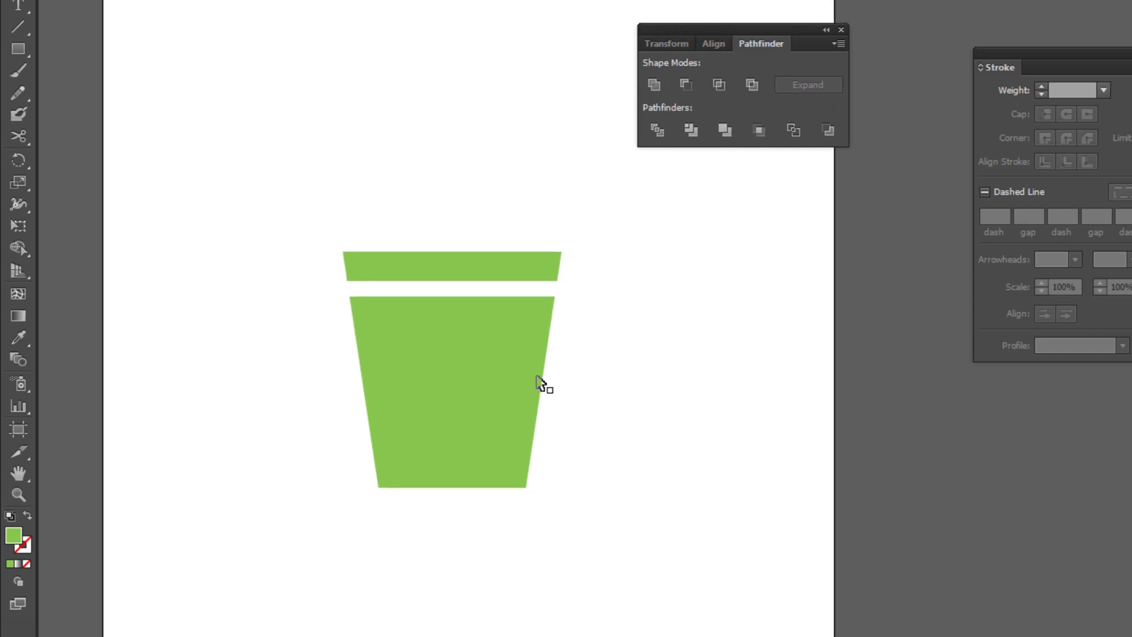
Step: Draw a small handle rectangle above the lid band
click(17, 47)
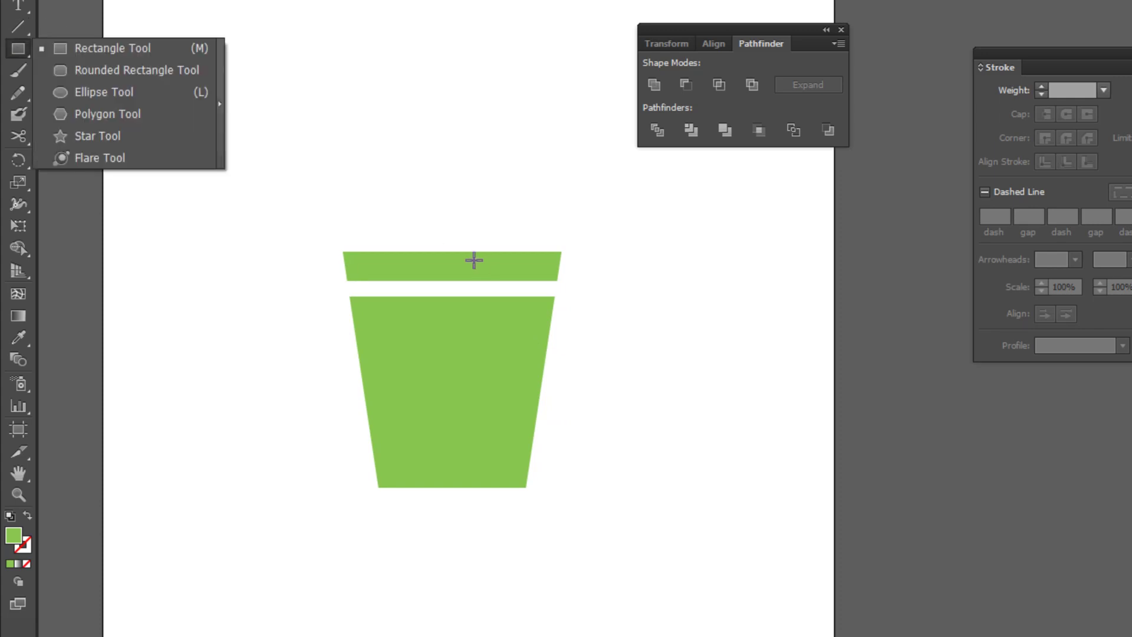
mouse_move(415, 233)
mouse_down()
mouse_move(474, 267)
mouse_move(454, 262)
mouse_up()
click(482, 99)
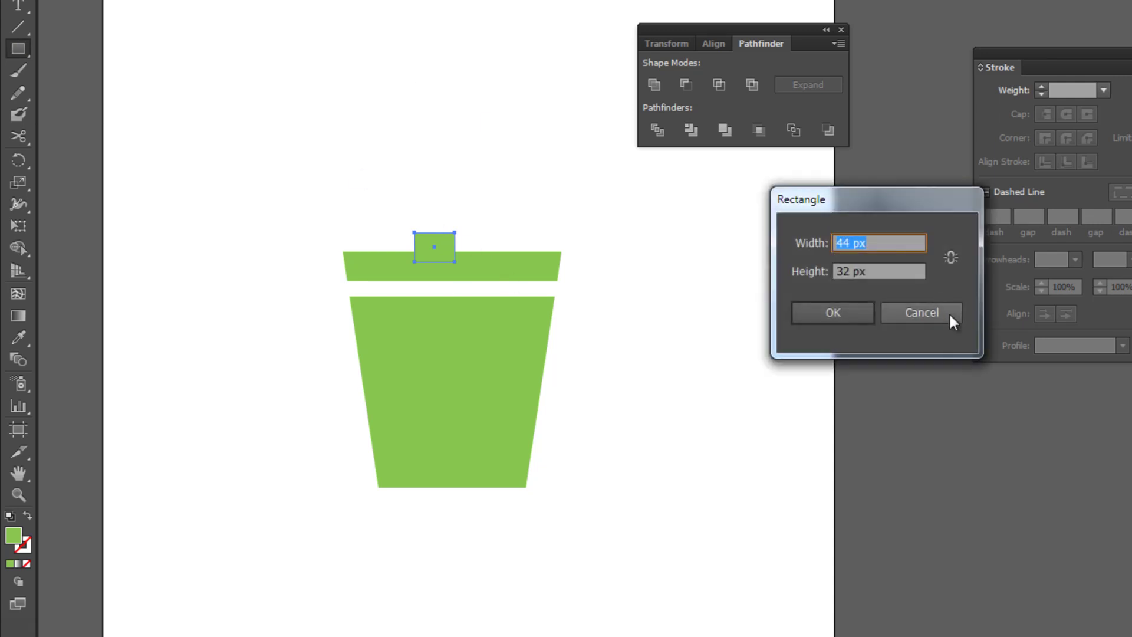
click(917, 311)
Step: Centre the bin artwork on the artboard and lower the handle onto the lid
key(v)
key(ctrl+a)
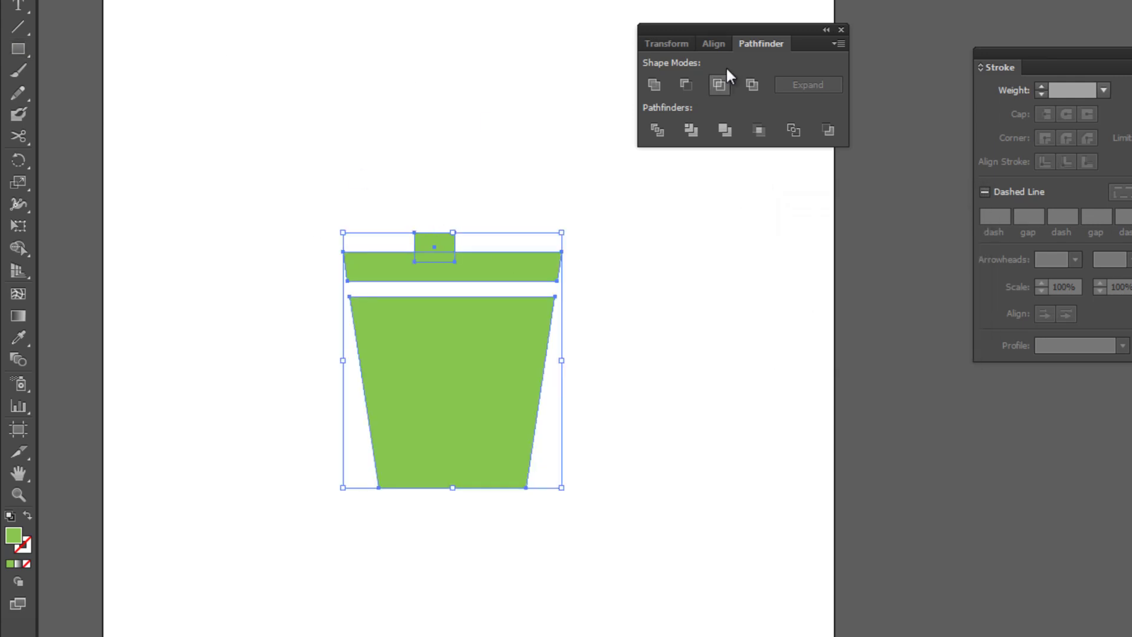
click(629, 298)
click(470, 243)
drag(474, 238, 478, 255)
click(533, 203)
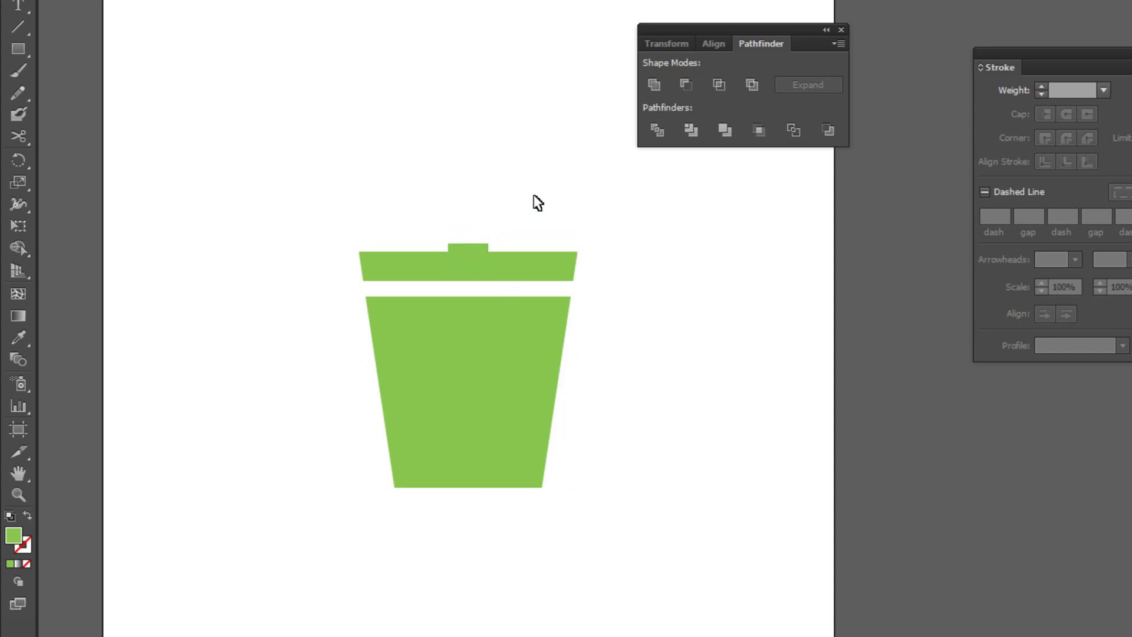
key(ctrl+a)
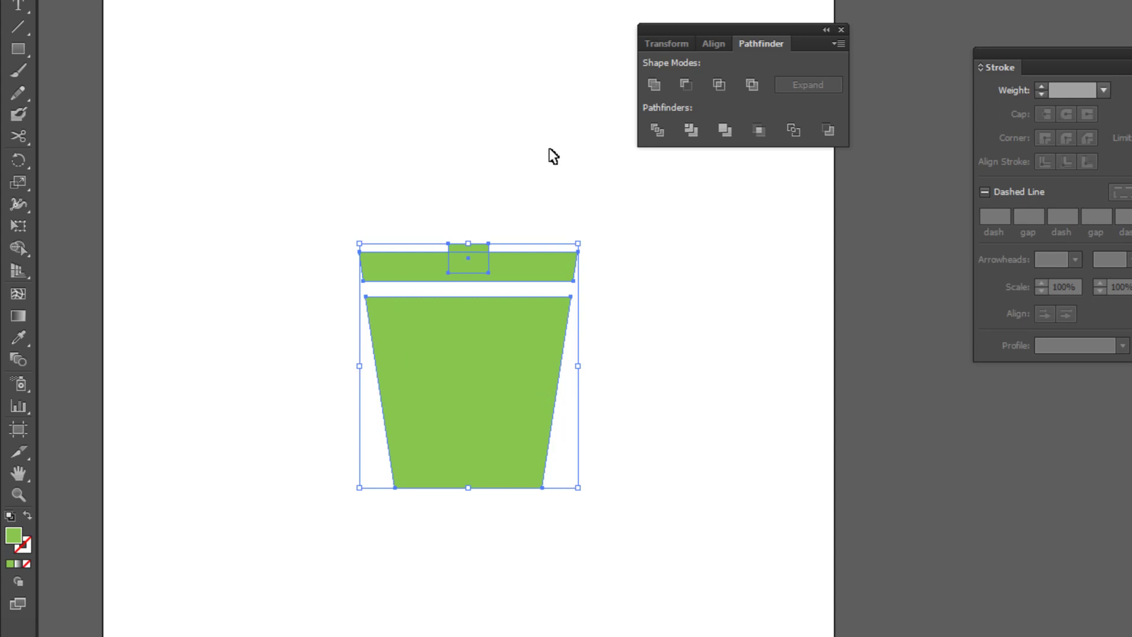
Step: Merge the lid band and handle into one shape
click(656, 84)
key(ctrl+shift+a)
drag(563, 340, 539, 333)
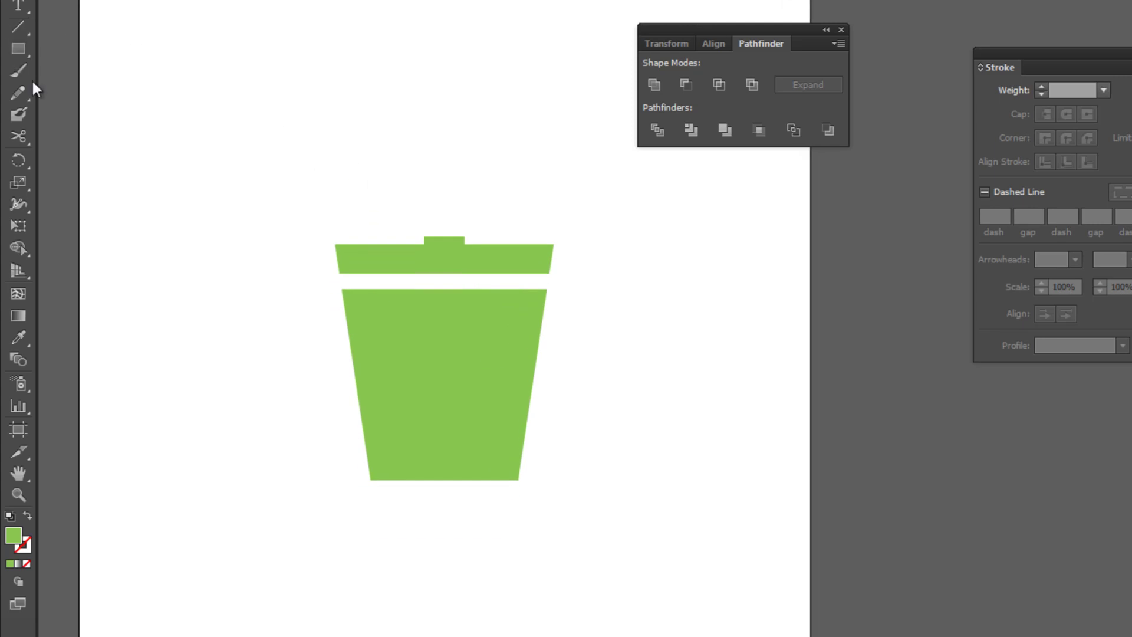
Step: Draw a tall thin straw rectangle and nudge it left onto the lid nub
click(18, 47)
mouse_move(430, 214)
mouse_down()
mouse_move(392, 254)
mouse_move(420, 184)
mouse_up()
key(v)
click(430, 232)
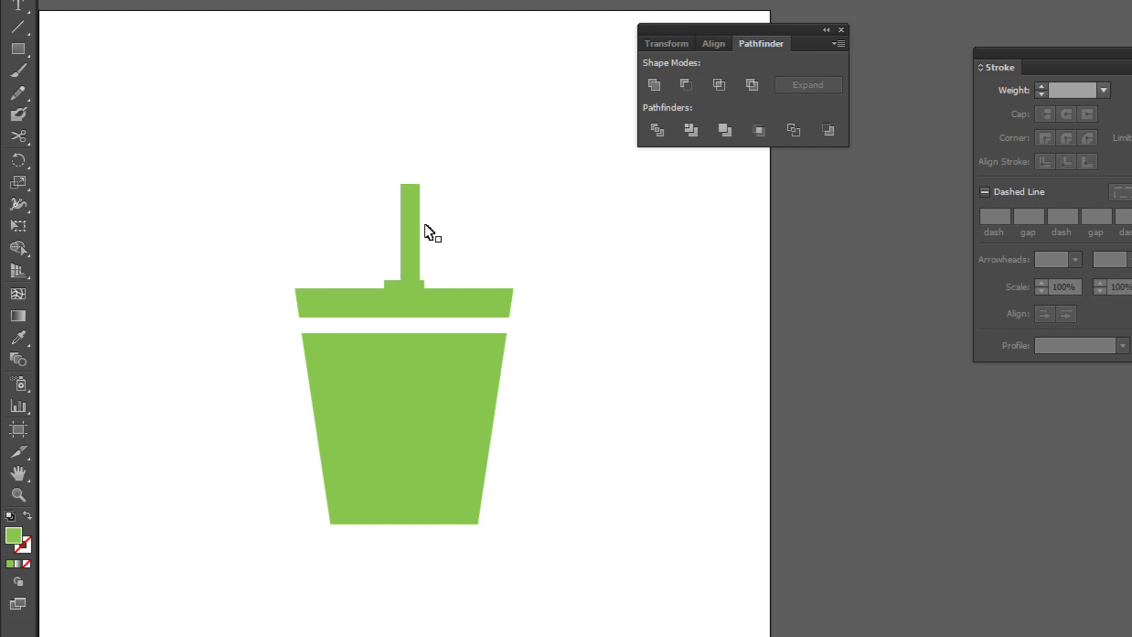
drag(416, 237, 411, 238)
click(422, 230)
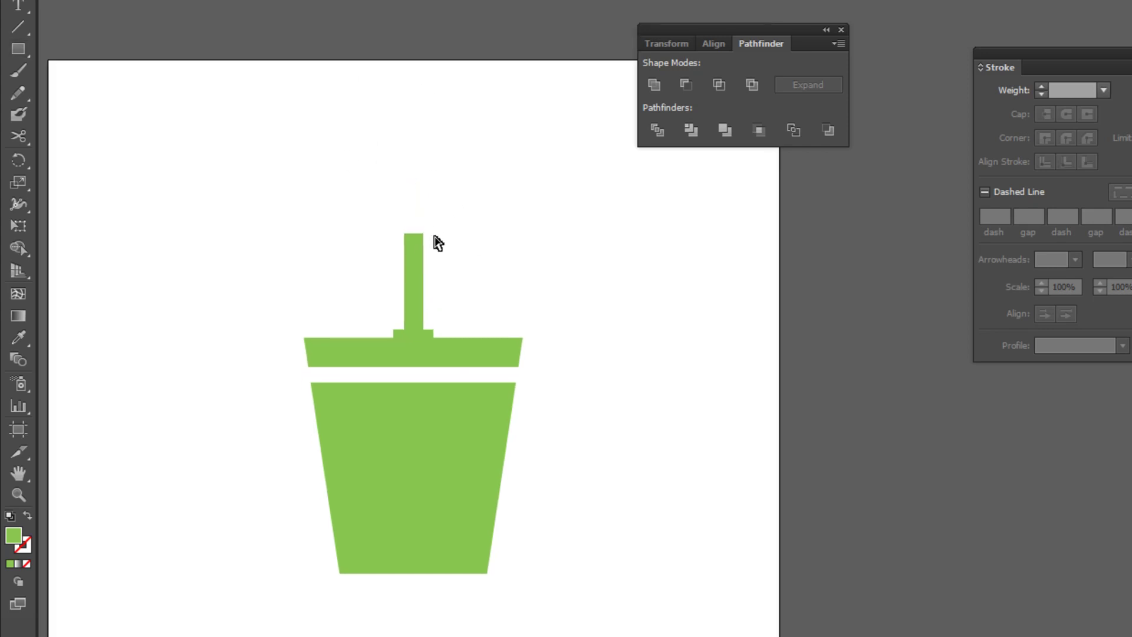
Step: Zoom in on the straw and shorten the upright straw rectangle from its top
scroll(434, 239, up, 2)
mouse_move(434, 235)
mouse_down()
mouse_move(418, 356)
mouse_move(444, 364)
mouse_up()
click(316, 247)
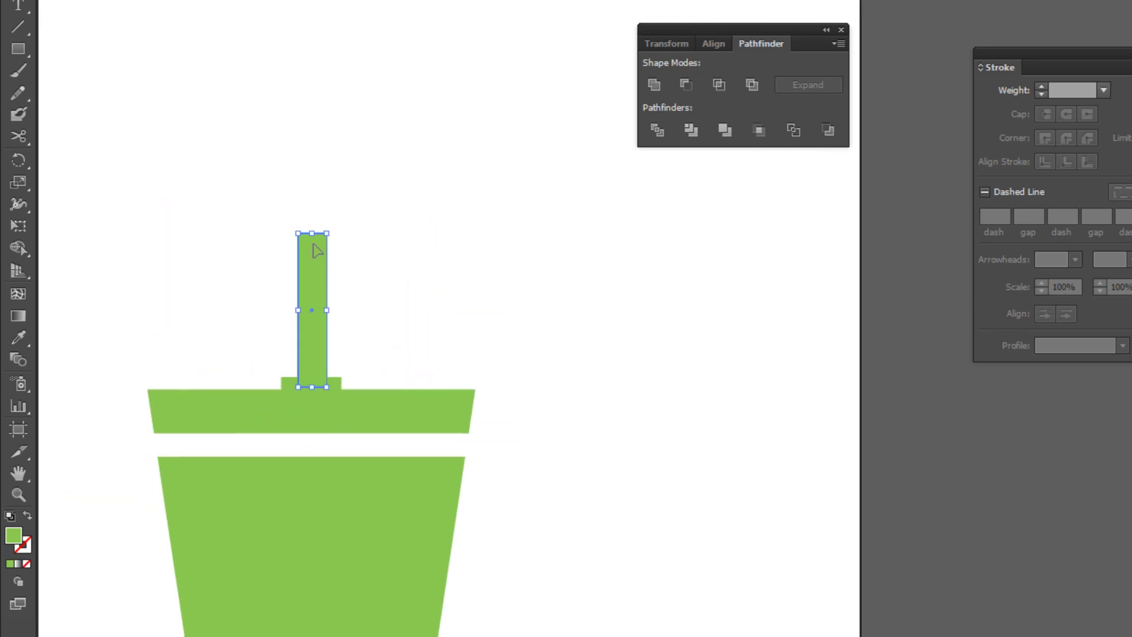
mouse_move(312, 234)
mouse_down()
mouse_move(313, 271)
mouse_move(421, 272)
mouse_up()
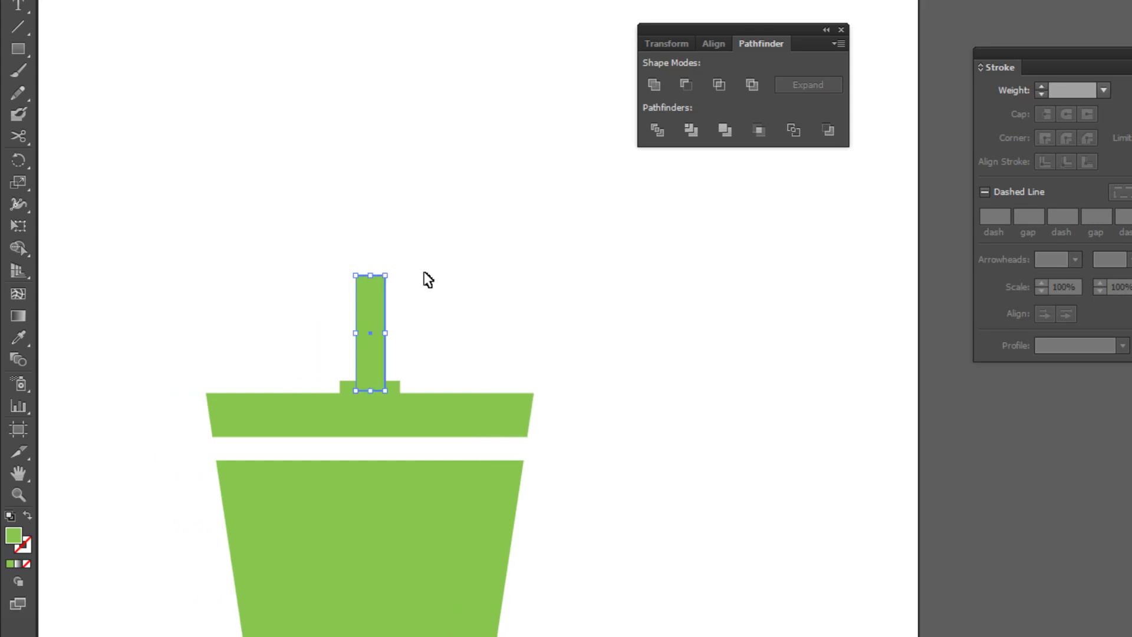
Step: Place a copy of the straw above it, tilted about 45°, meeting the upright piece
drag(372, 306, 370, 223)
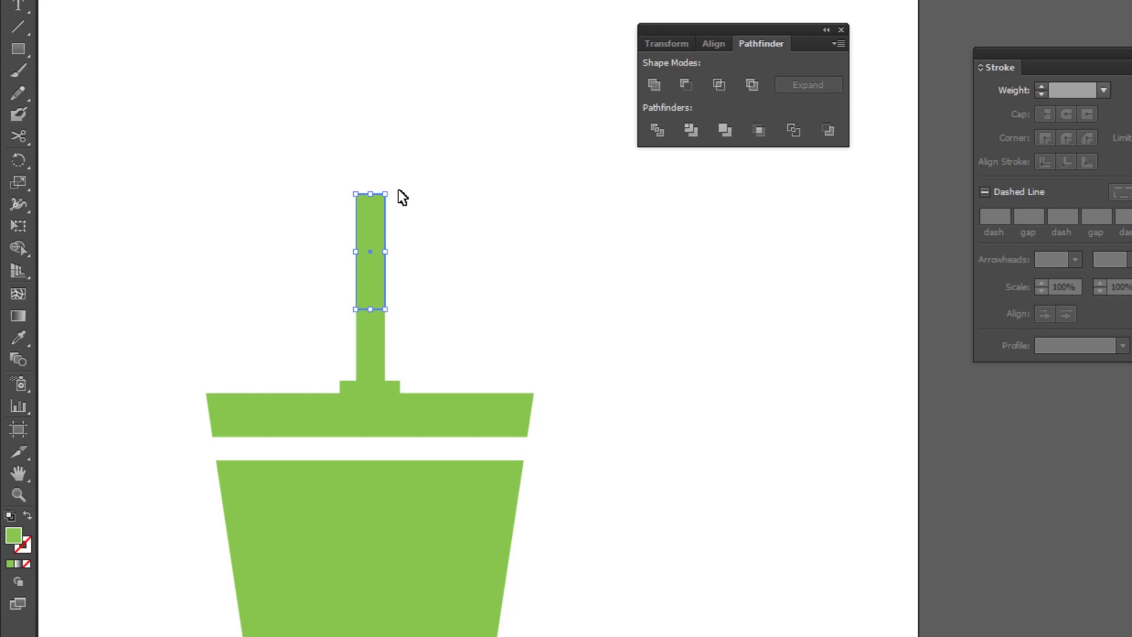
drag(392, 187, 437, 241)
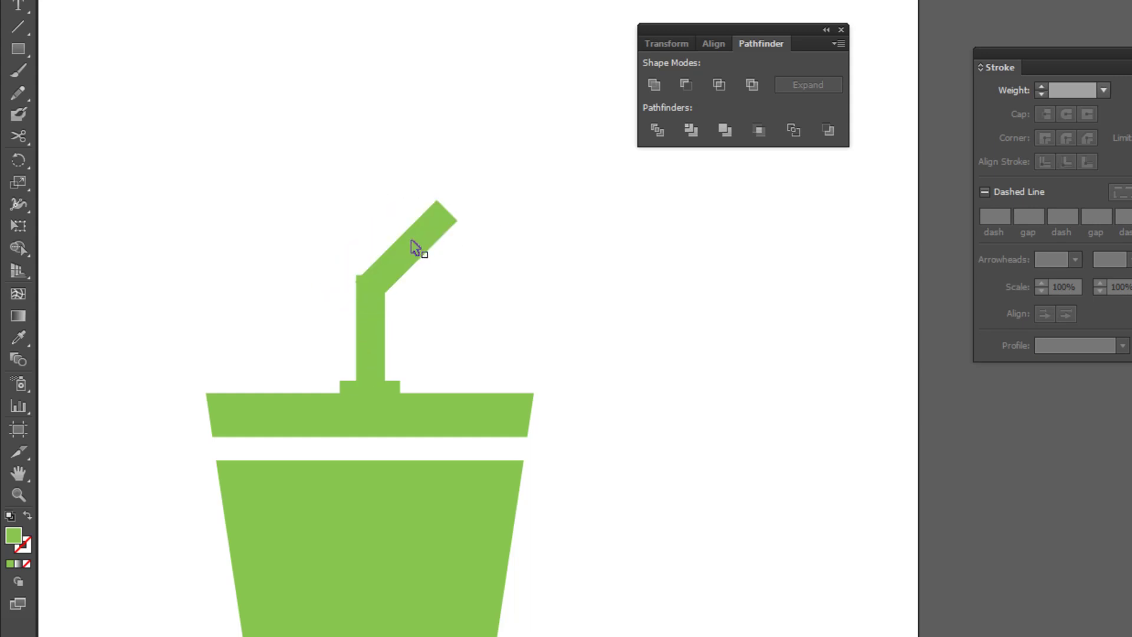
drag(416, 248, 414, 242)
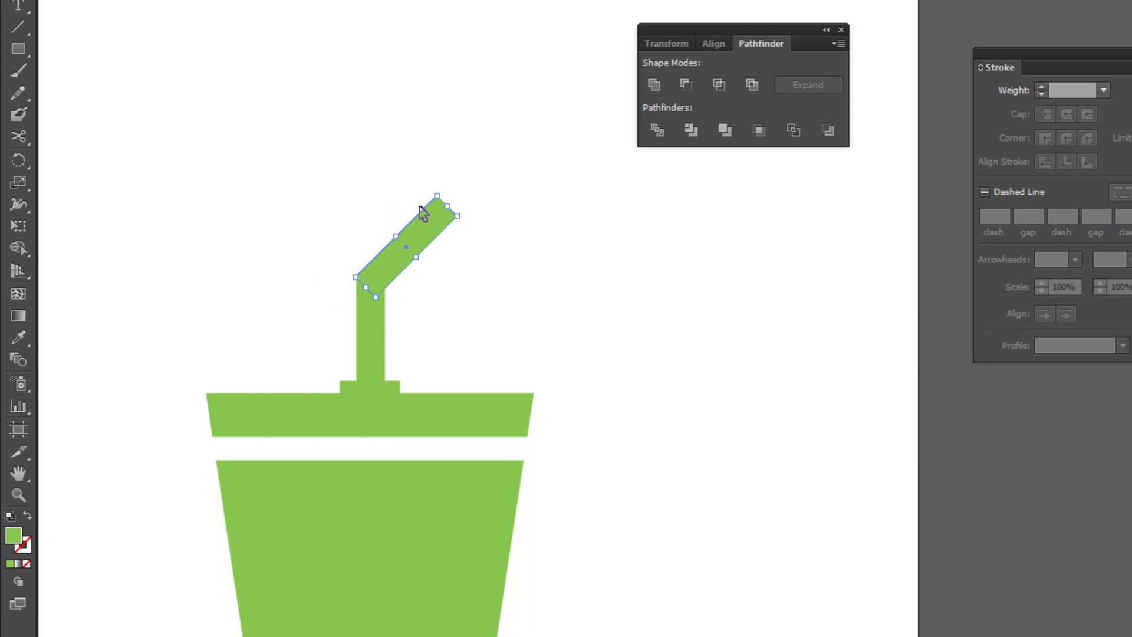
click(361, 192)
Step: Inspect the two straw pieces and nudge the angled top piece slightly right
drag(317, 208, 547, 267)
click(547, 268)
click(413, 260)
click(532, 288)
click(403, 259)
scroll(548, 307, up, 2)
scroll(362, 117, down, 1)
click(442, 172)
click(416, 168)
drag(420, 174, 421, 171)
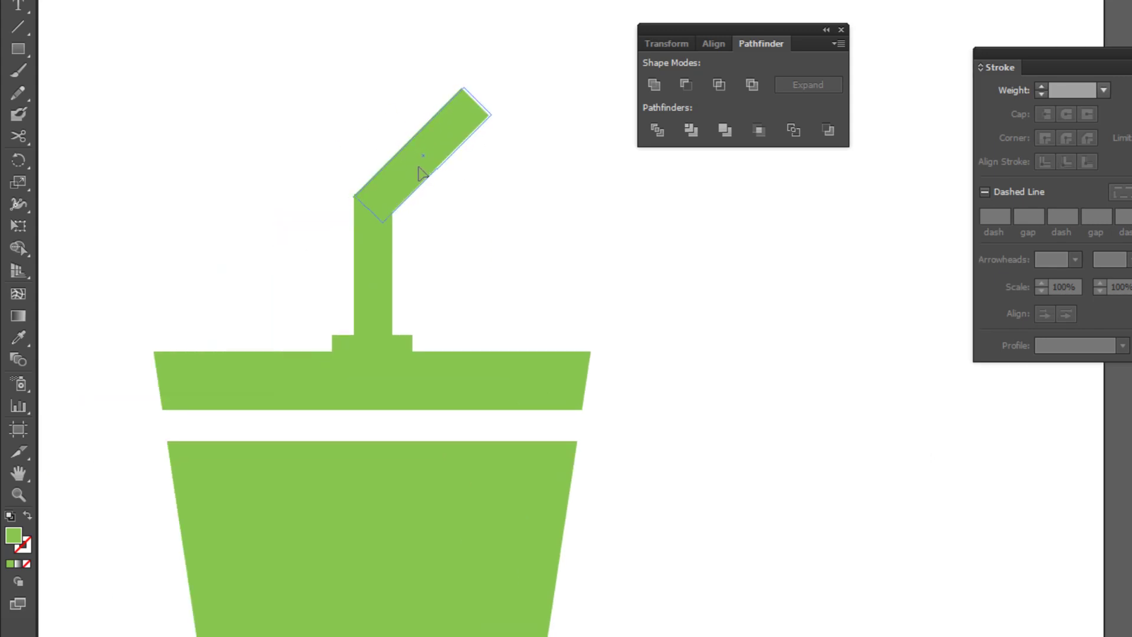
click(376, 96)
Step: Zoom in on the bend and nudge the diagonal segment into clean alignment with the upright piece
mouse_move(470, 252)
mouse_down()
mouse_move(481, 275)
mouse_move(523, 293)
mouse_up()
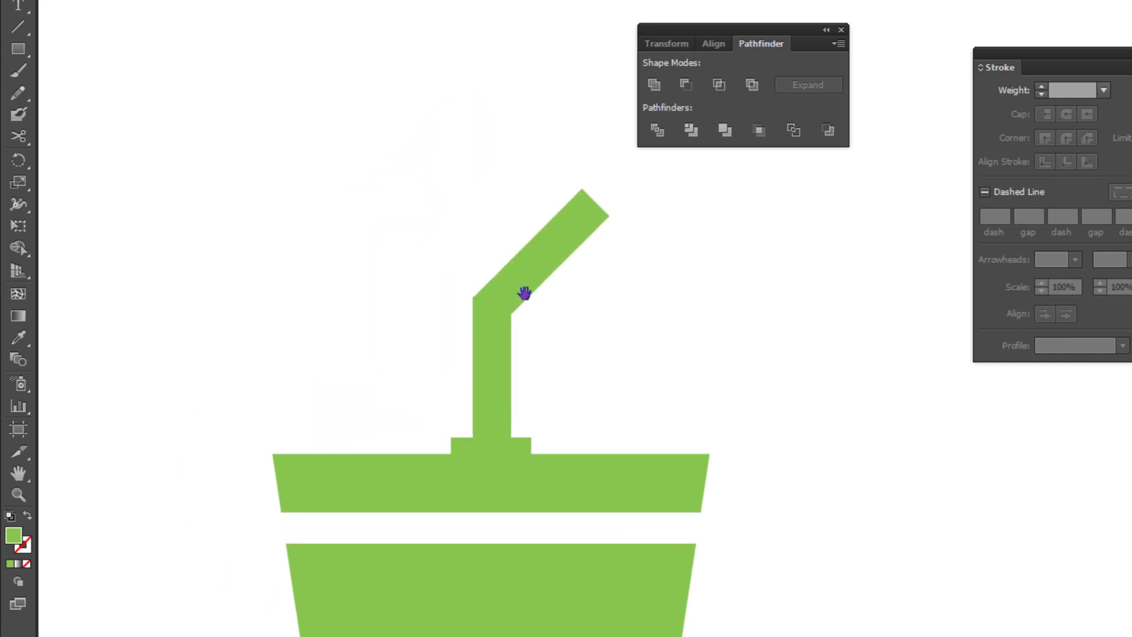
key(ctrl+plus)
key(ctrl+plus)
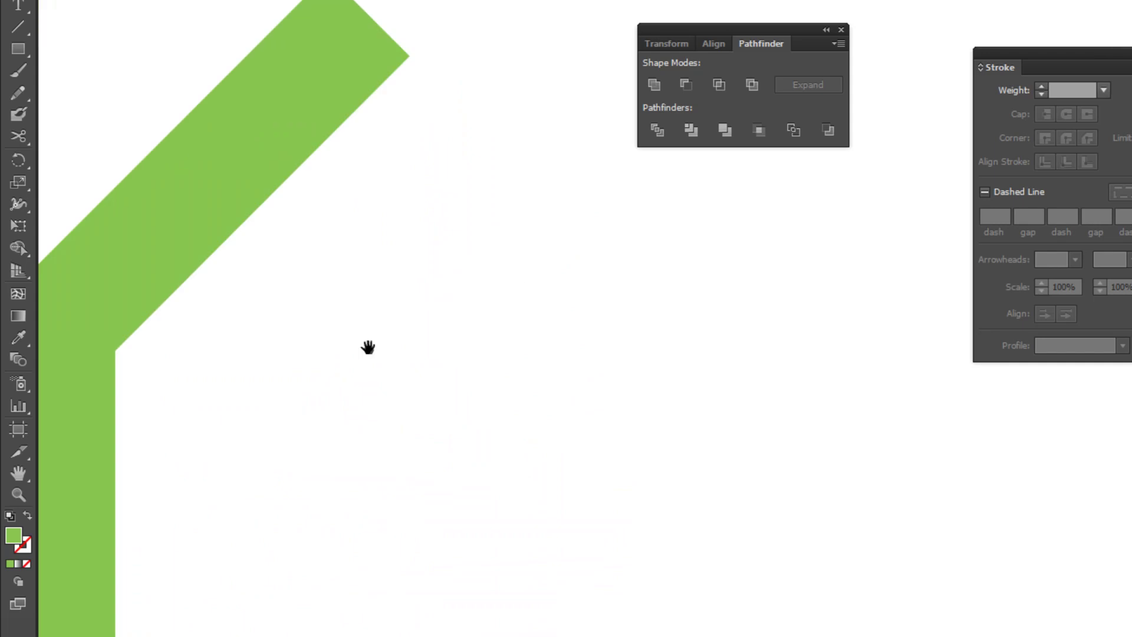
drag(369, 346, 471, 306)
click(469, 301)
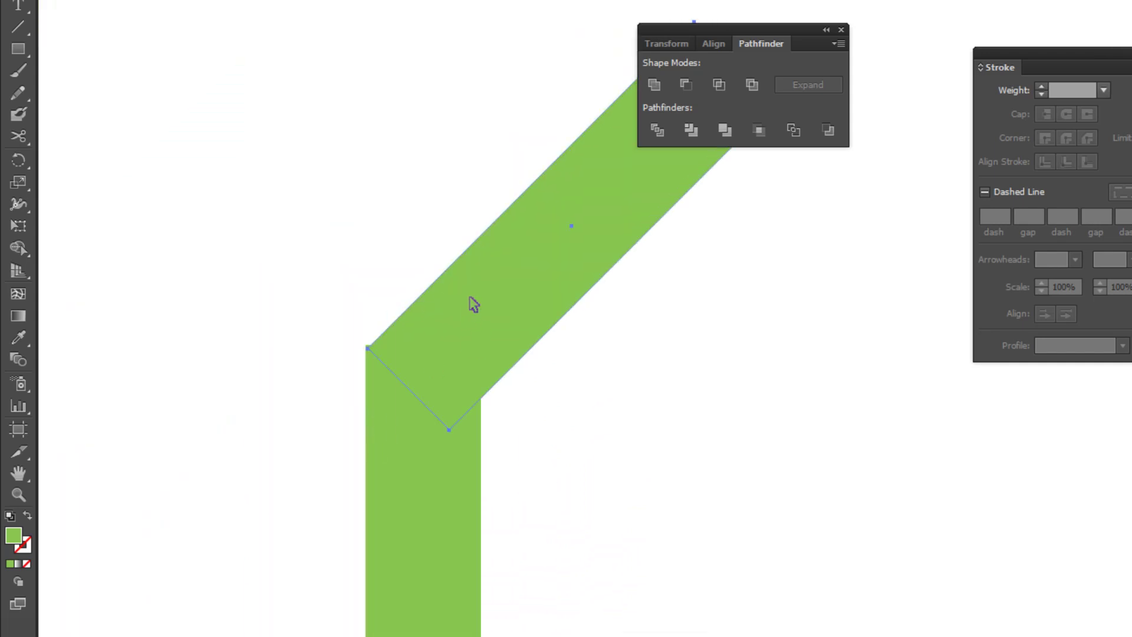
drag(467, 300, 463, 295)
click(434, 236)
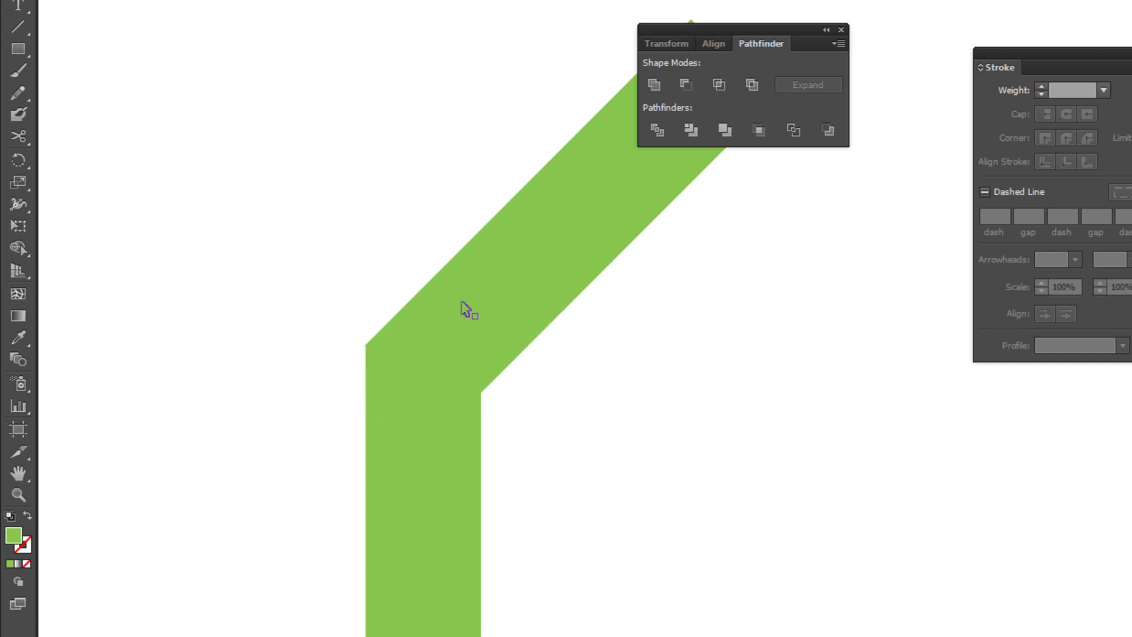
click(477, 313)
drag(483, 316, 480, 316)
drag(491, 310, 486, 302)
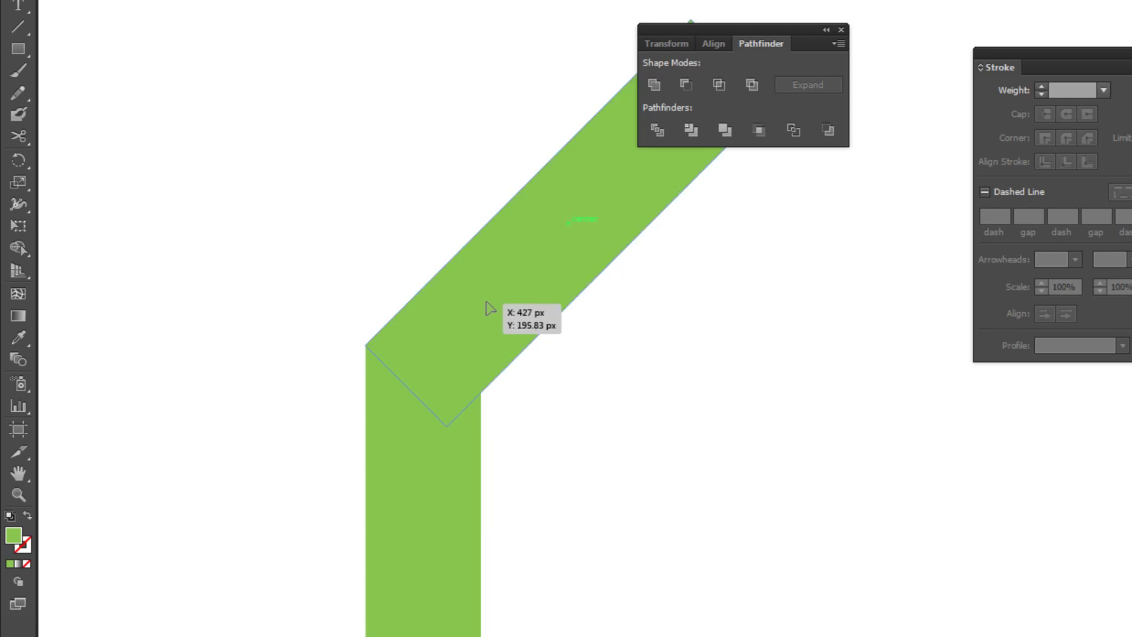
drag(491, 309, 490, 303)
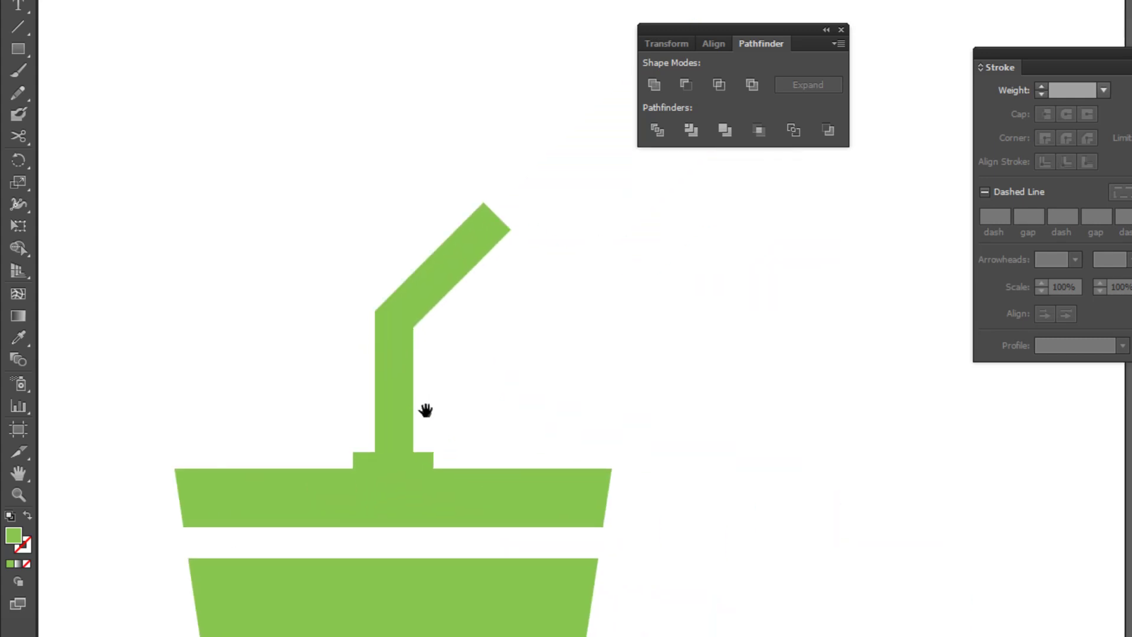
Step: Unite the two straw pieces into one shape with Pathfinder
click(655, 87)
click(461, 312)
drag(461, 311, 461, 300)
click(442, 254)
click(632, 340)
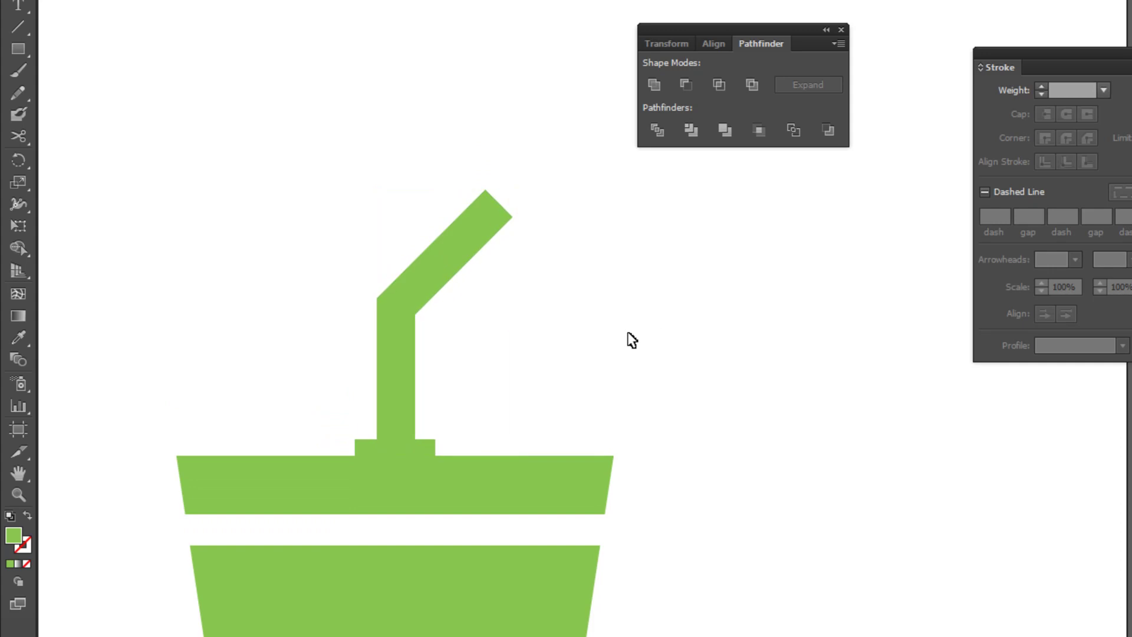
Step: Draw a thin rectangle bar and rotate it diagonally across the straw's bend
click(13, 30)
drag(290, 184, 474, 212)
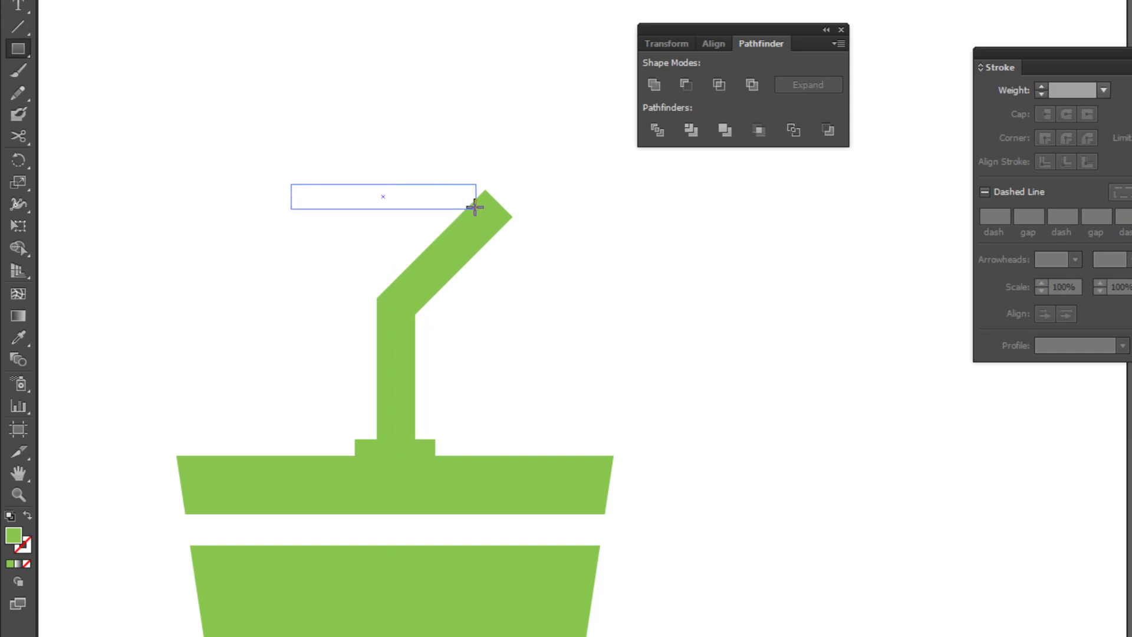
drag(474, 213, 470, 197)
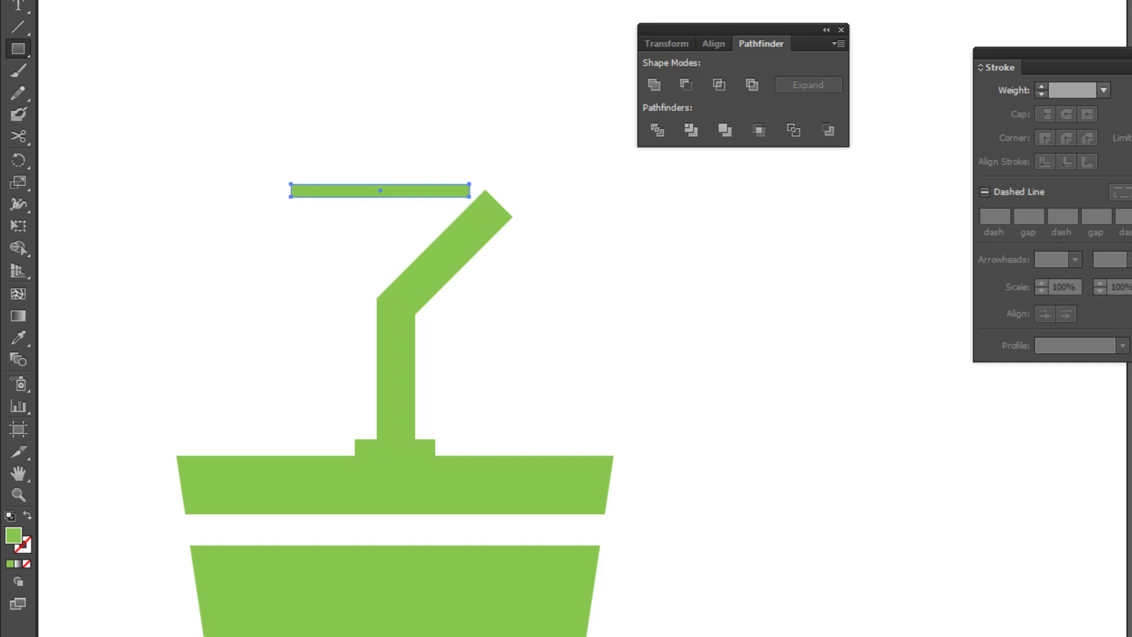
key(v)
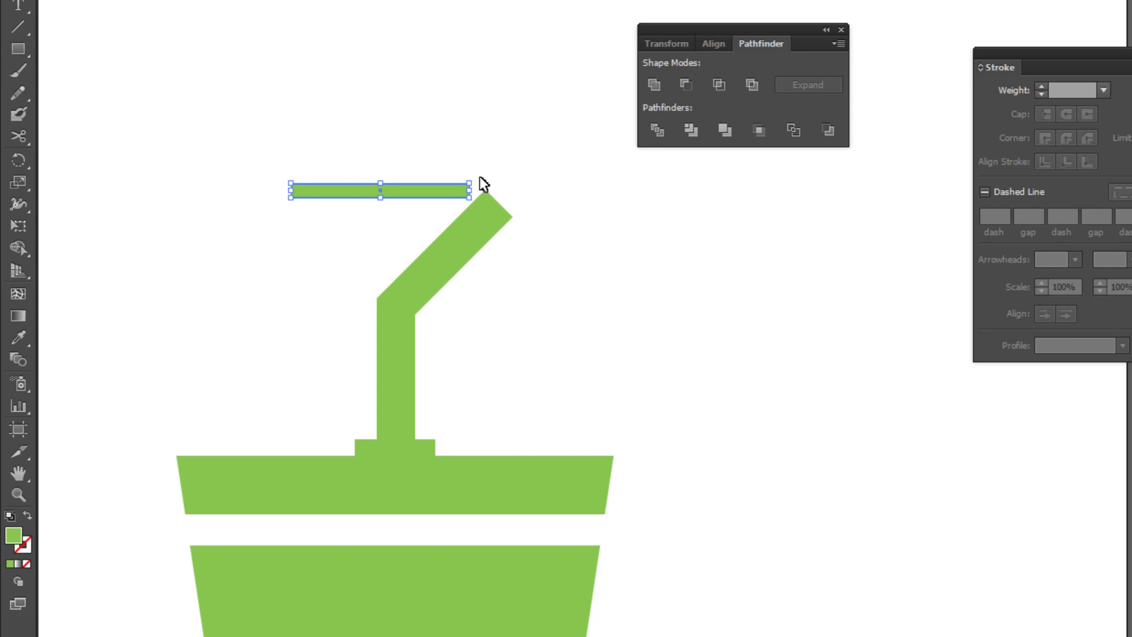
mouse_move(479, 176)
mouse_down()
mouse_move(436, 348)
mouse_move(477, 338)
mouse_up()
click(413, 240)
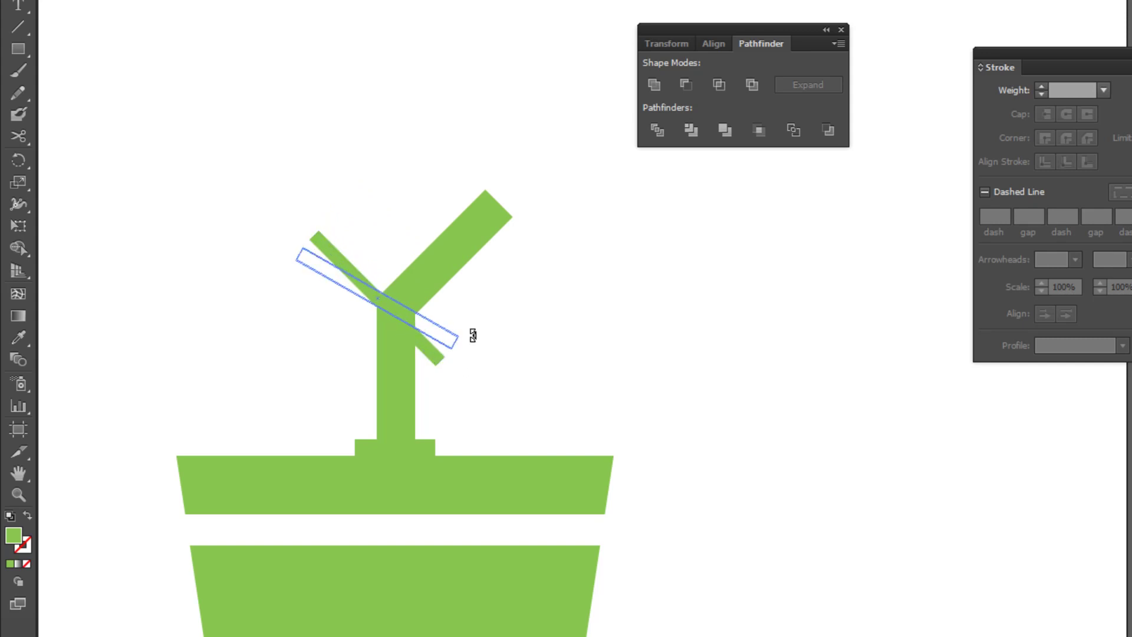
Step: Adjust the bar's angle across the bend and fill it yellow-green
click(473, 331)
click(449, 338)
drag(476, 334, 497, 328)
click(497, 328)
click(448, 328)
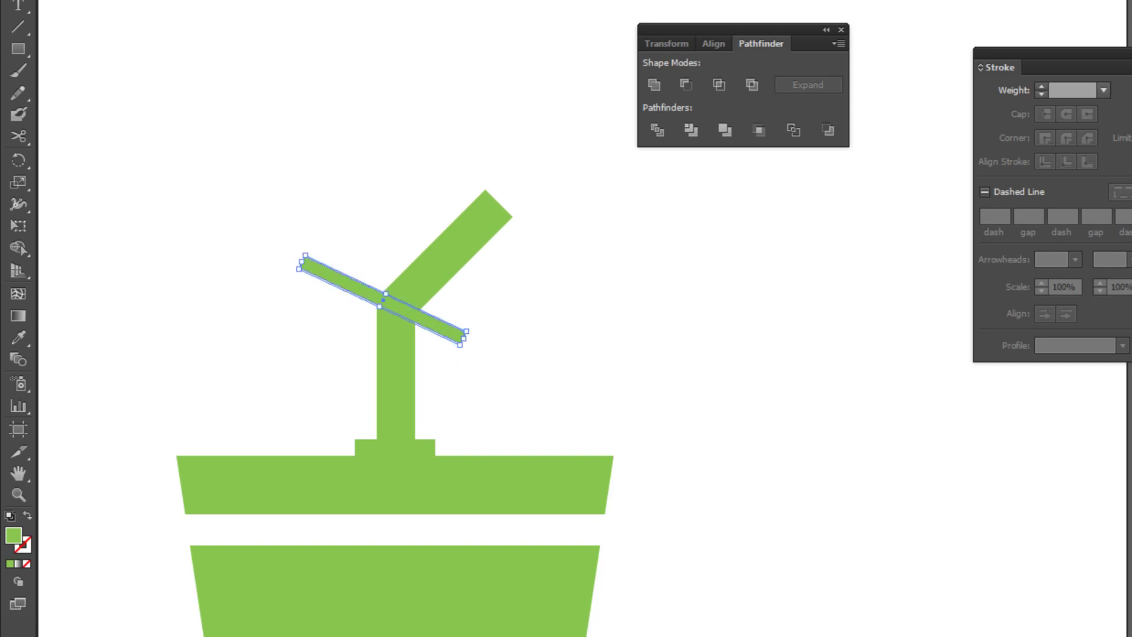
click(504, 318)
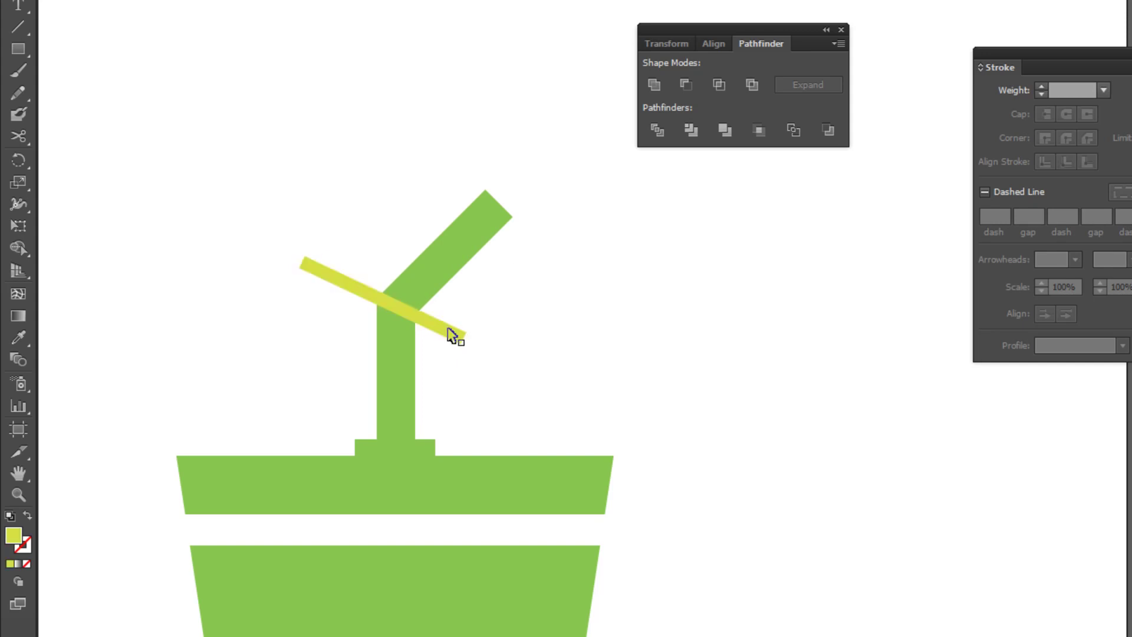
Step: Duplicate the yellow bar slightly higher and rotate the copy to a steeper angle
mouse_move(450, 335)
mouse_down()
mouse_move(463, 295)
mouse_move(469, 315)
mouse_up()
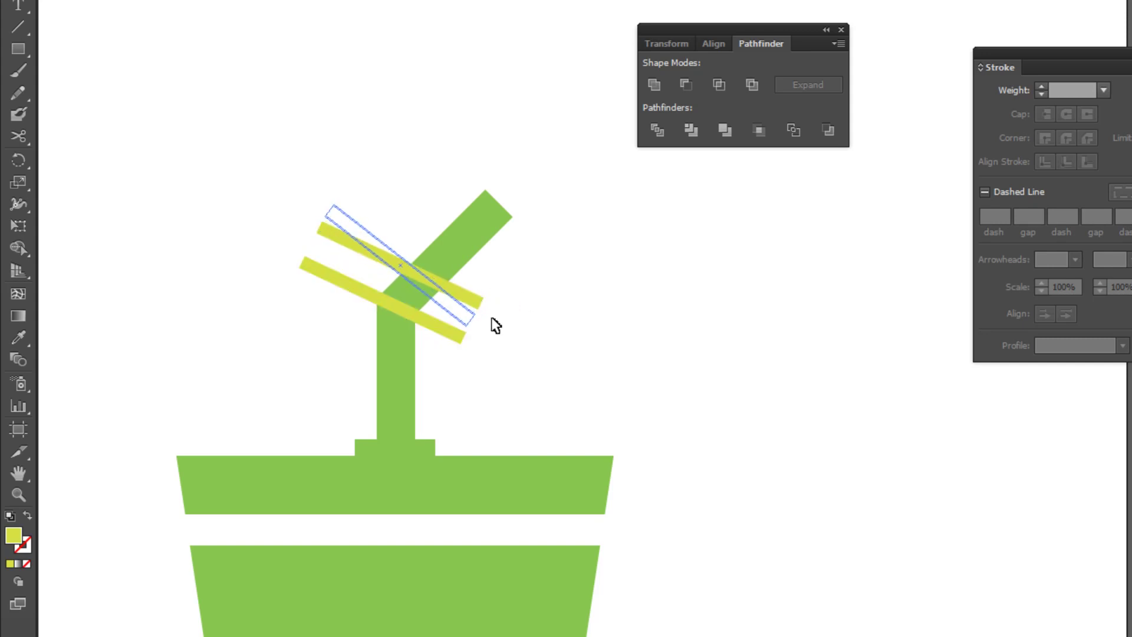
click(455, 305)
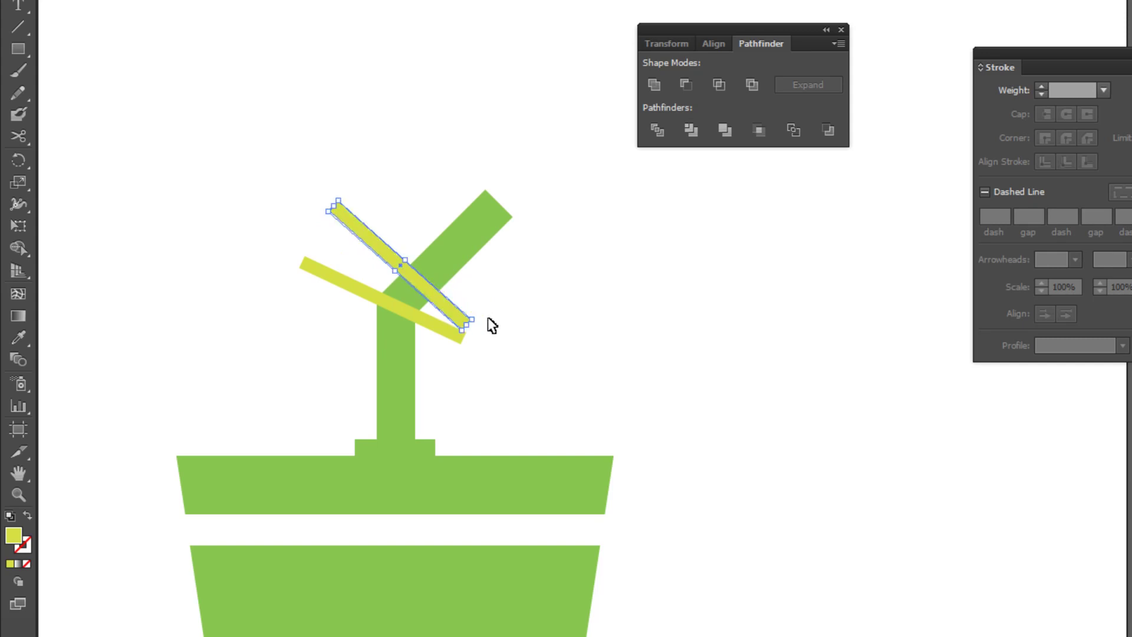
drag(480, 320, 458, 317)
click(521, 359)
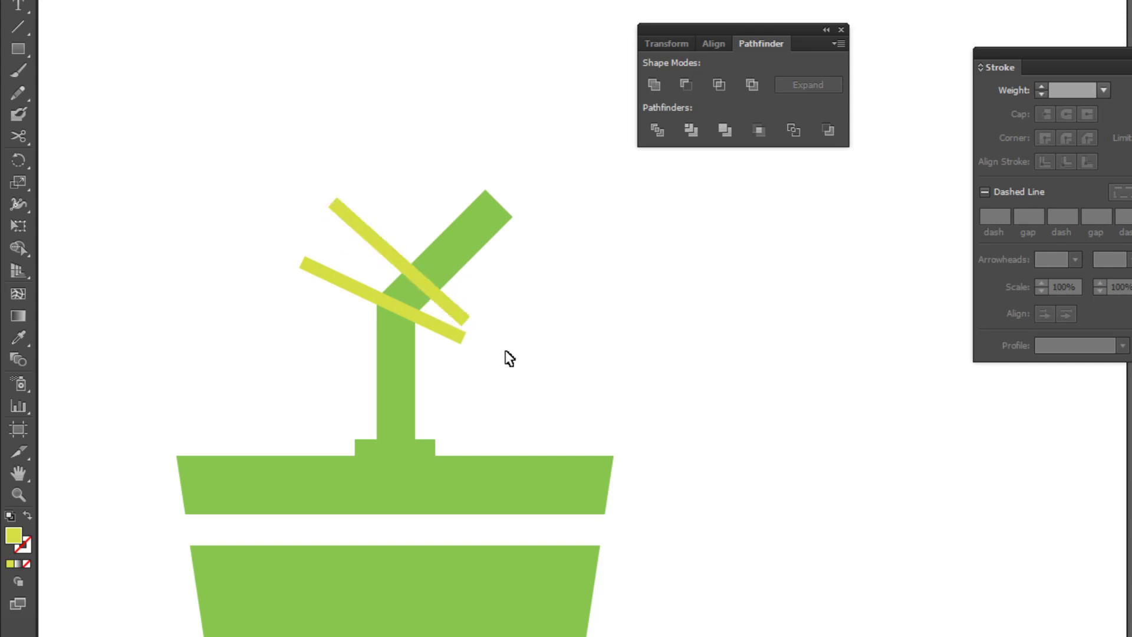
Step: Cut the two yellow bars out of the straw to leave white gaps at the bend
drag(390, 122, 485, 398)
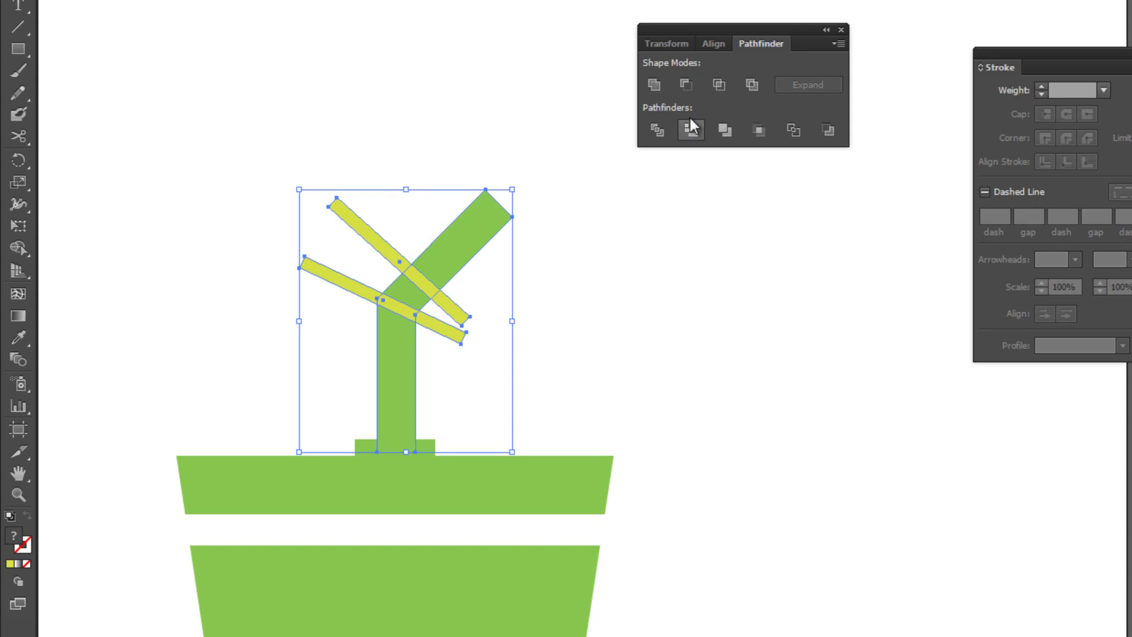
click(688, 83)
click(648, 292)
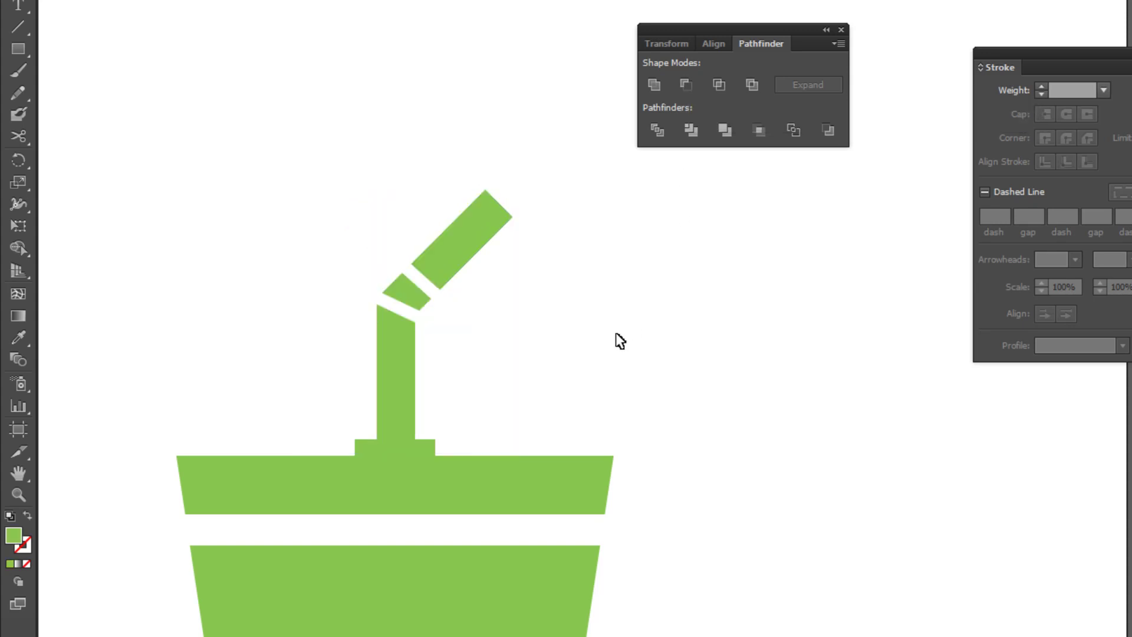
Step: Zoom out to the whole artboard and check the finished cup icon by selecting it
key(ctrl+0)
key(ctrl+plus)
drag(615, 331, 589, 324)
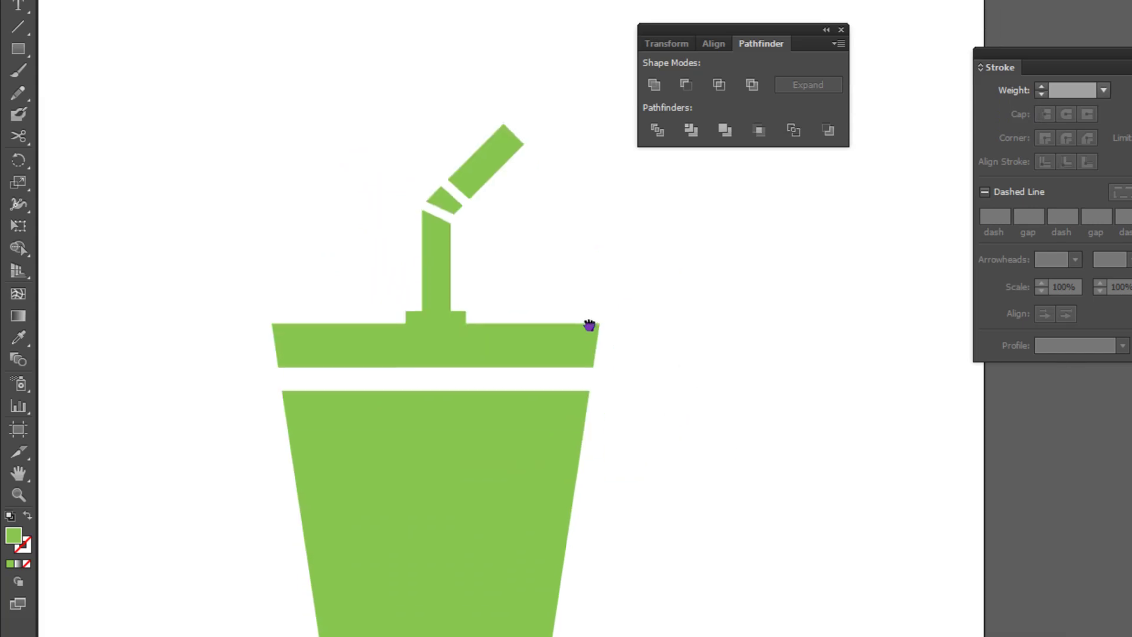
key(ctrl+minus)
drag(662, 316, 576, 295)
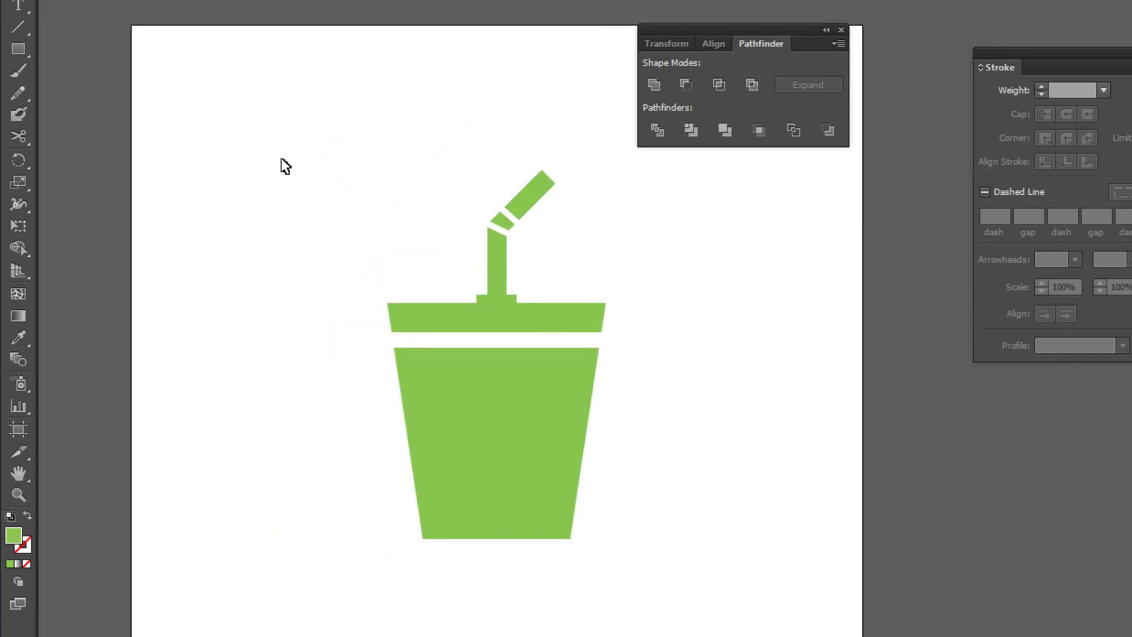
drag(306, 142, 666, 611)
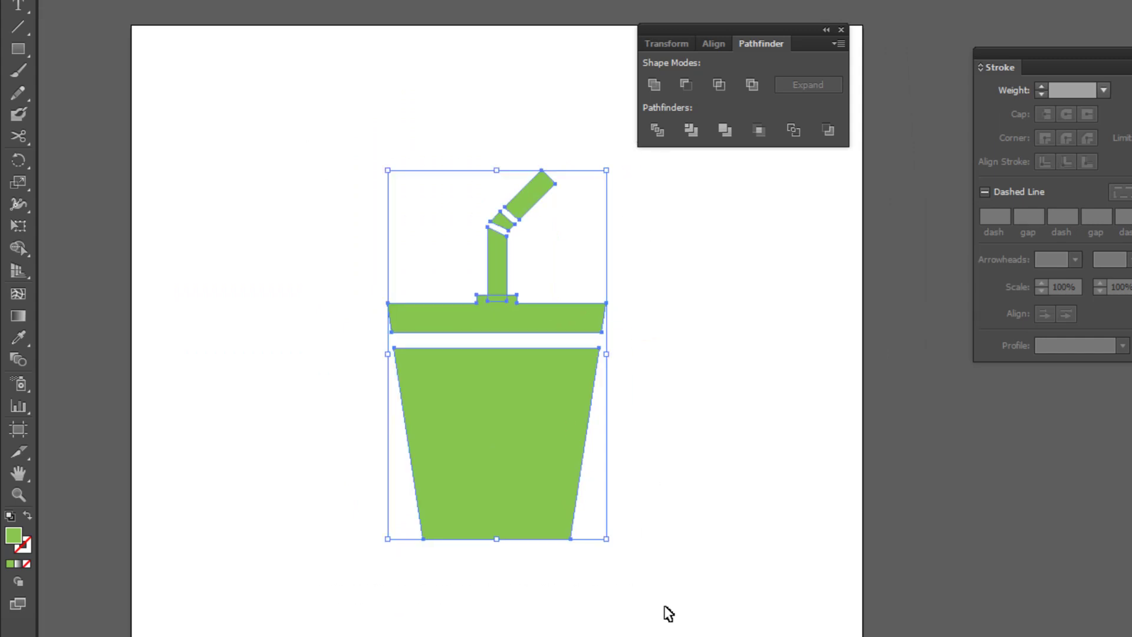
click(661, 403)
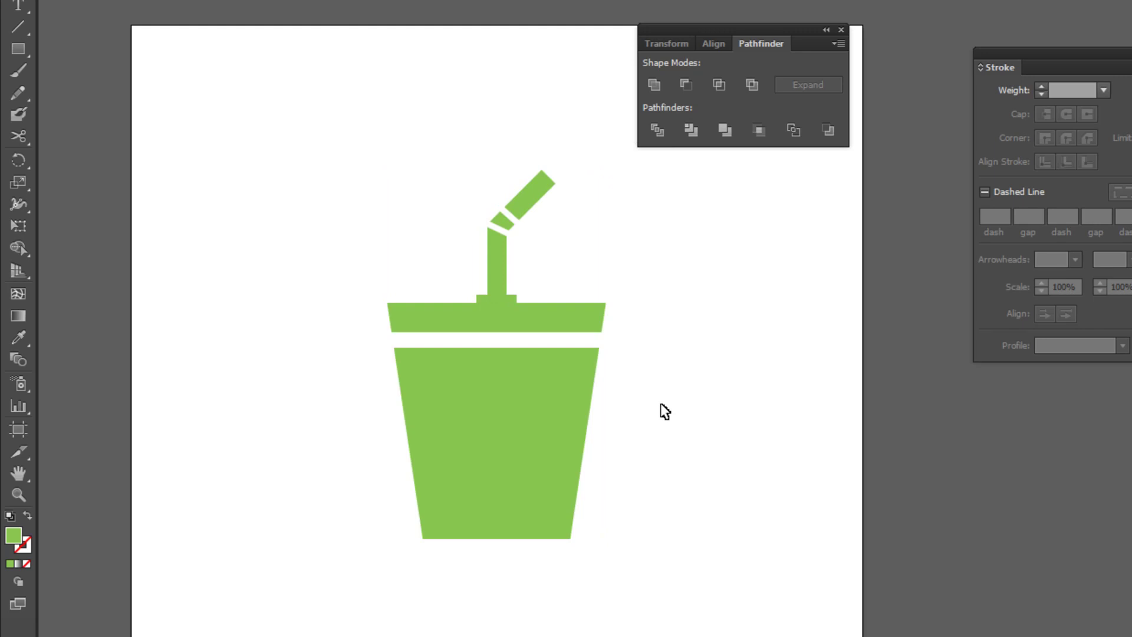
Step: Pan and scroll until the whole cup and straw are centred in view
drag(576, 348, 566, 424)
scroll(567, 426, up, 2)
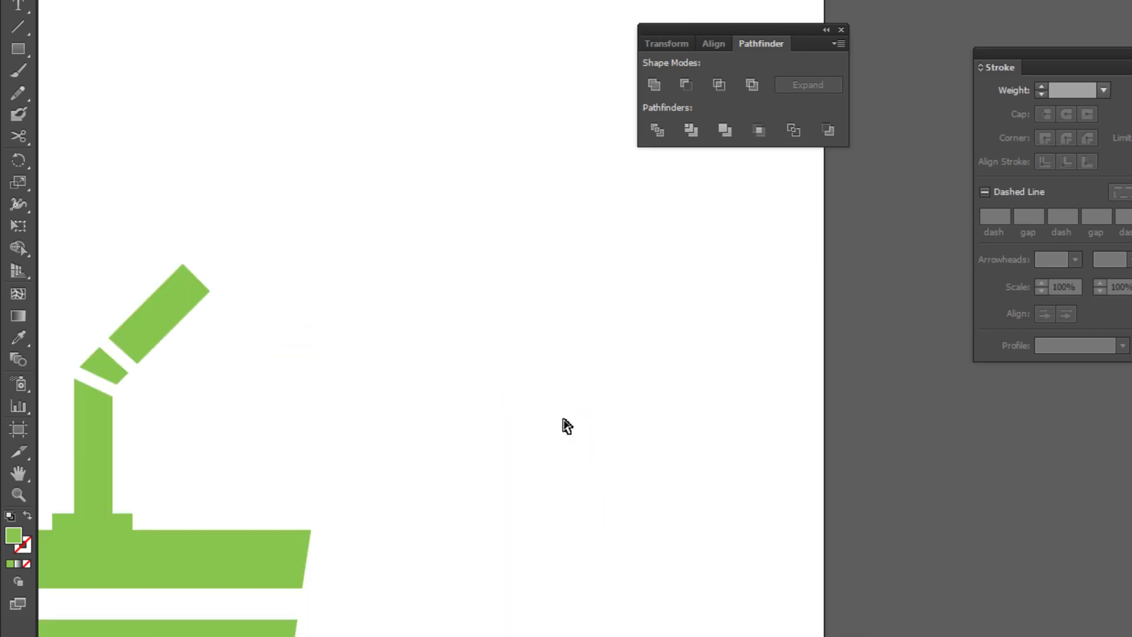
drag(270, 339, 501, 353)
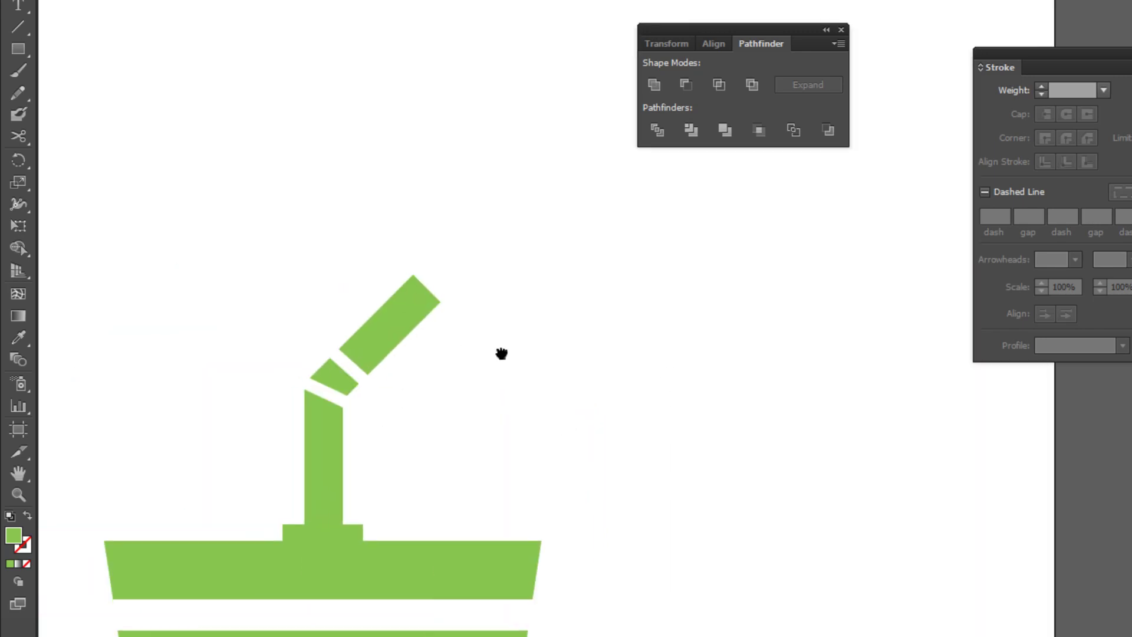
scroll(518, 354, down, 2)
drag(640, 543, 514, 383)
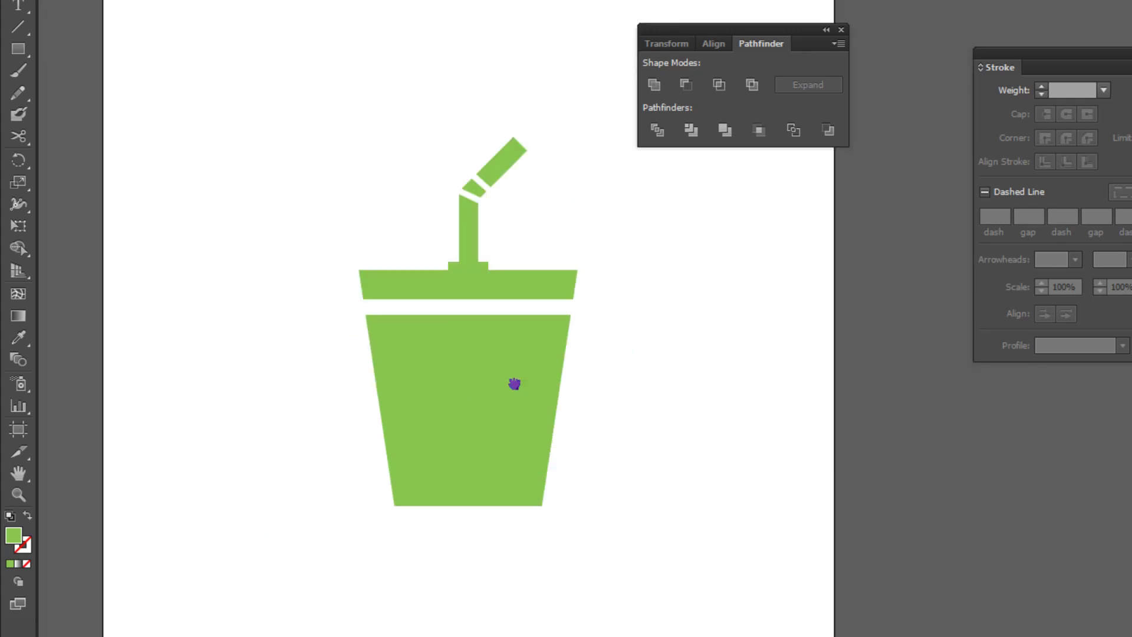
scroll(529, 359, down, 1)
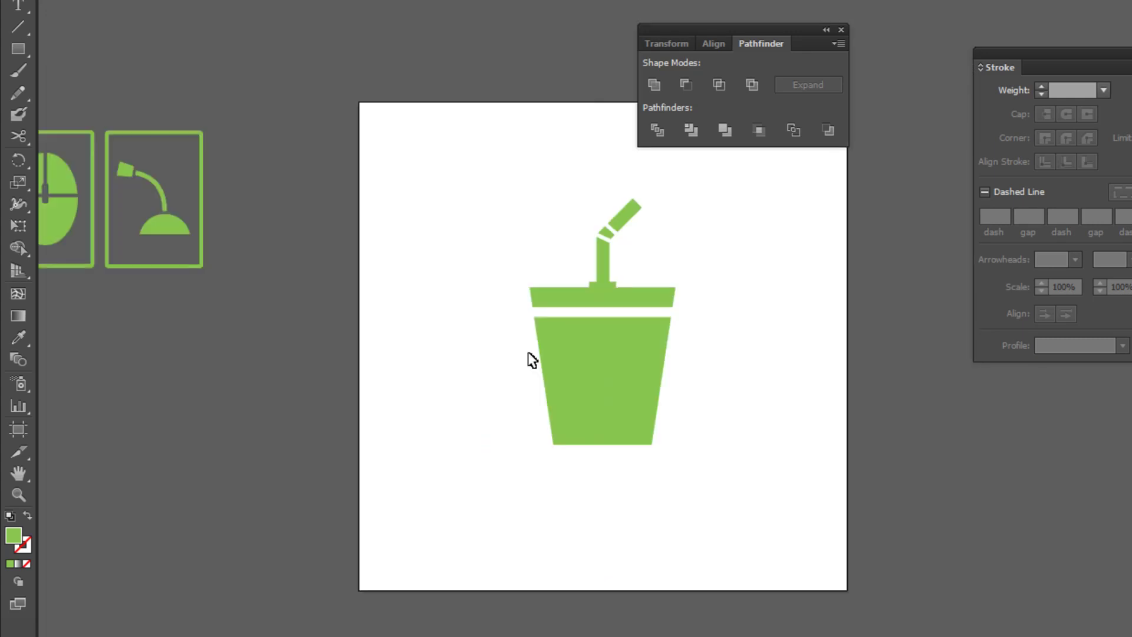
Step: Move the empty rounded frame onto the artboard beside the cup
double_click(199, 266)
click(198, 268)
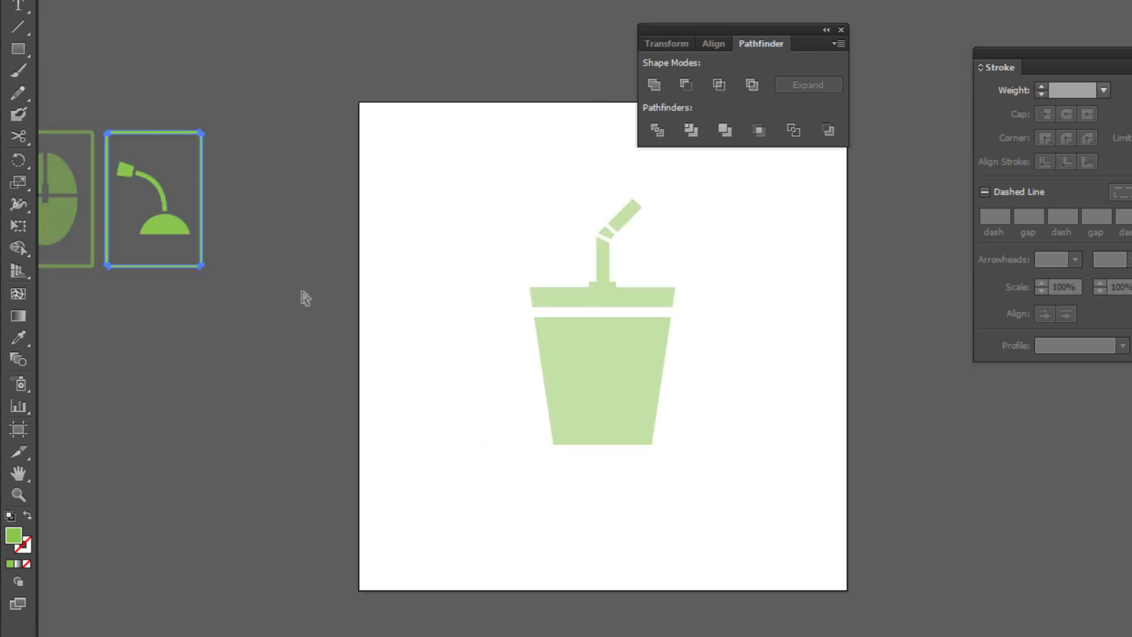
double_click(305, 297)
scroll(561, 367, right, 3)
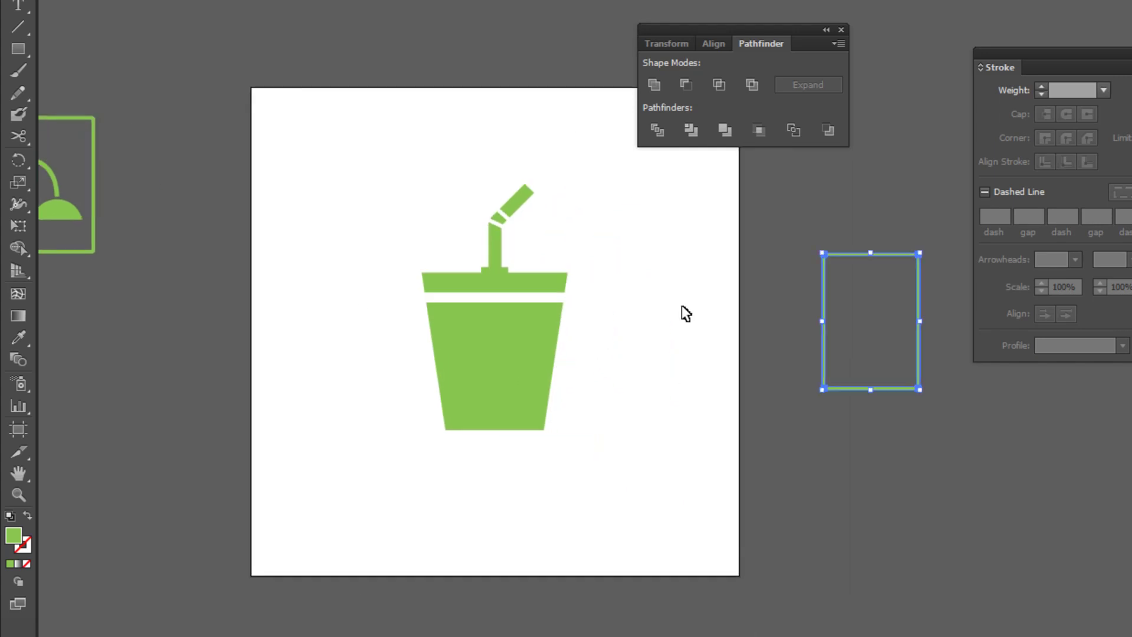
drag(884, 262, 667, 261)
Step: Scale the whole cup icon down and fit it inside the frame
mouse_move(434, 182)
mouse_down()
mouse_move(595, 174)
mouse_move(519, 266)
mouse_up()
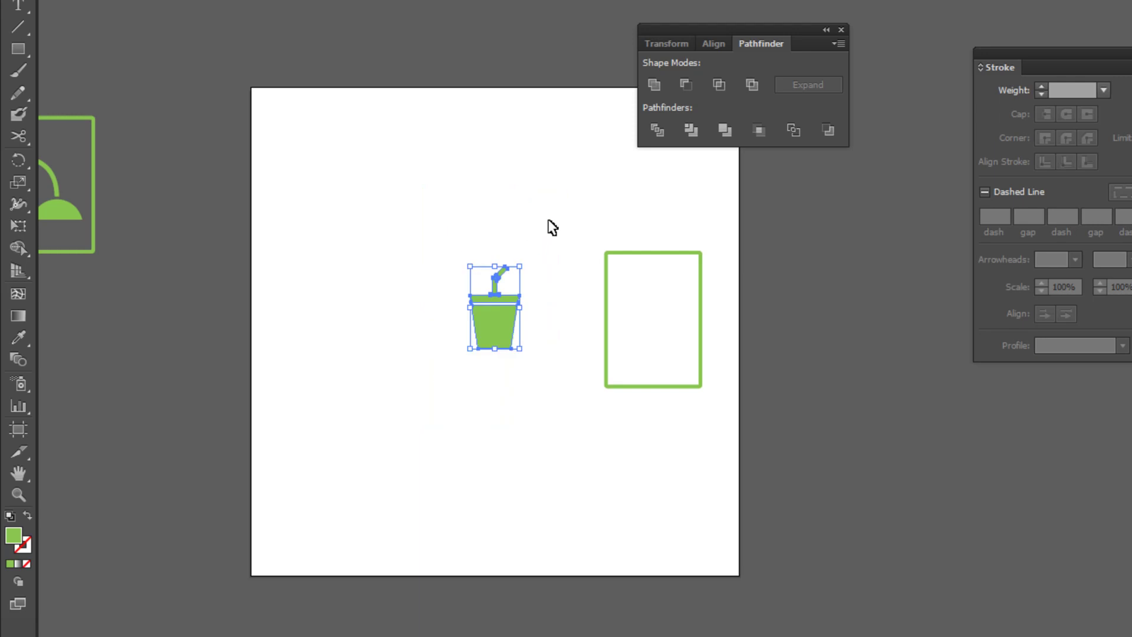
mouse_move(505, 320)
mouse_down()
mouse_move(662, 330)
mouse_move(566, 278)
mouse_move(560, 260)
mouse_up()
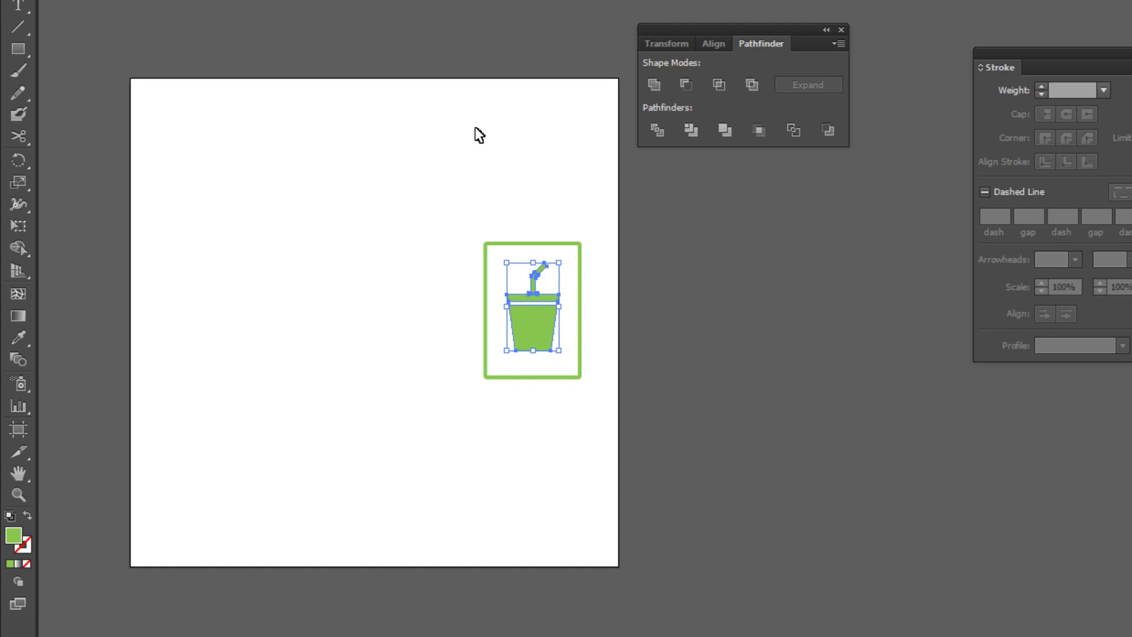
click(495, 194)
Step: Move the framed cup into the icon row, just right of the lamp icon
key(a)
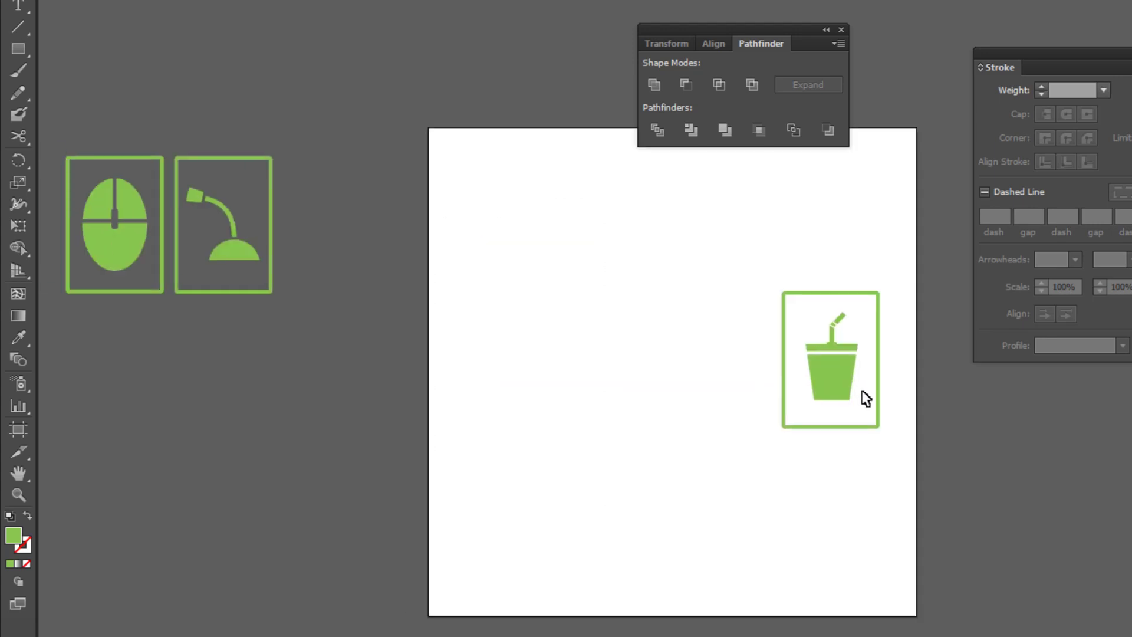
mouse_move(859, 391)
mouse_down()
mouse_move(392, 247)
mouse_move(349, 247)
mouse_up()
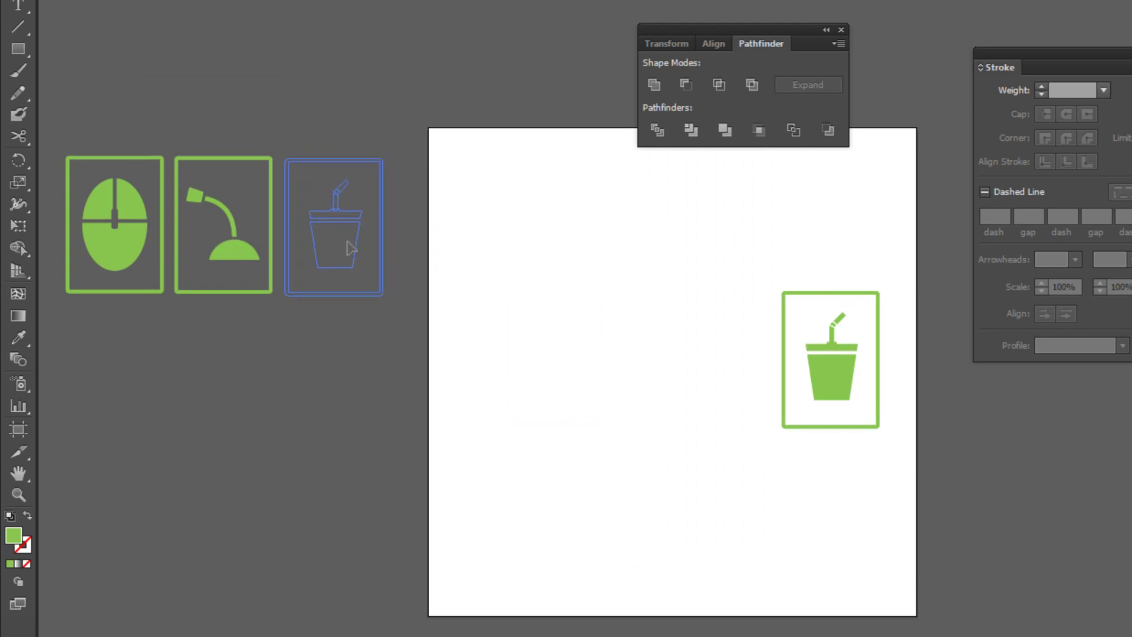
drag(589, 298, 458, 296)
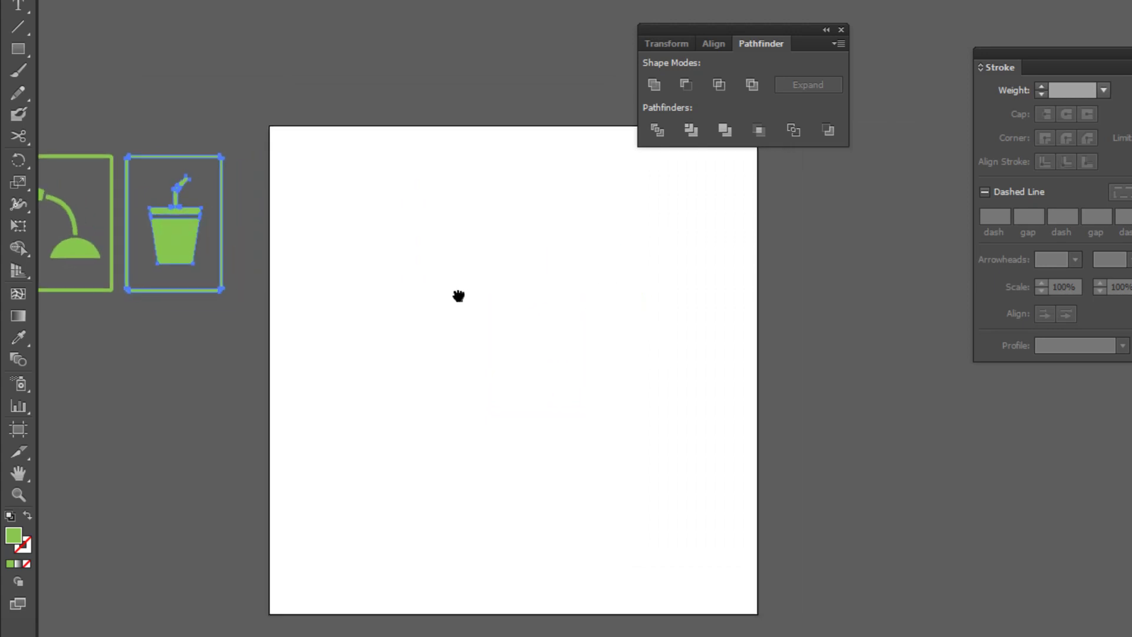
key(ctrl+plus)
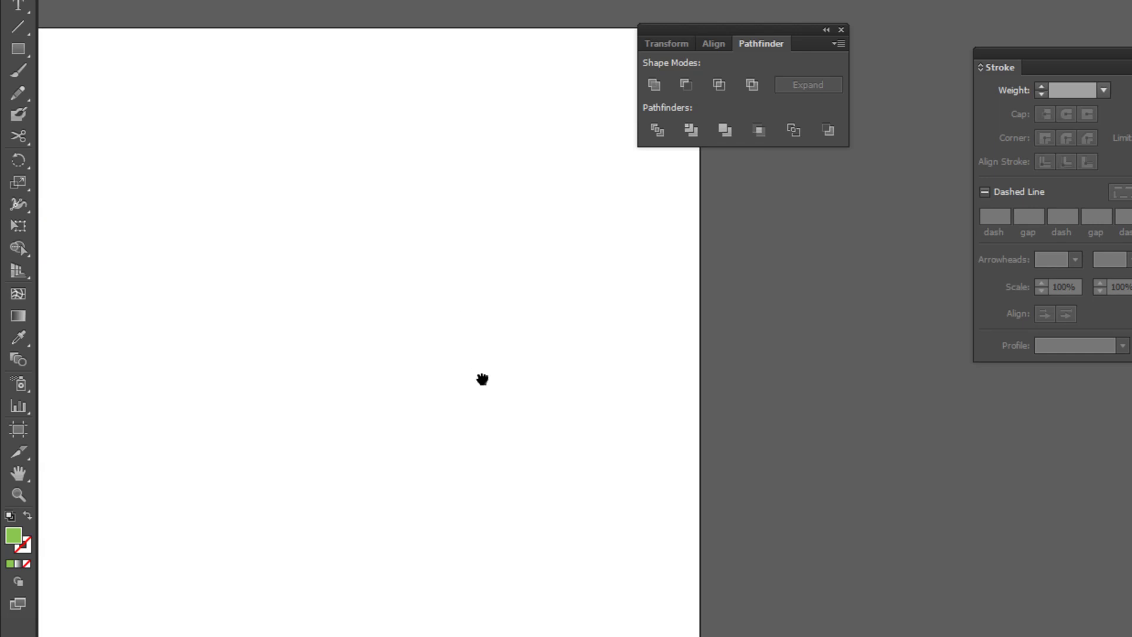
drag(482, 379, 597, 345)
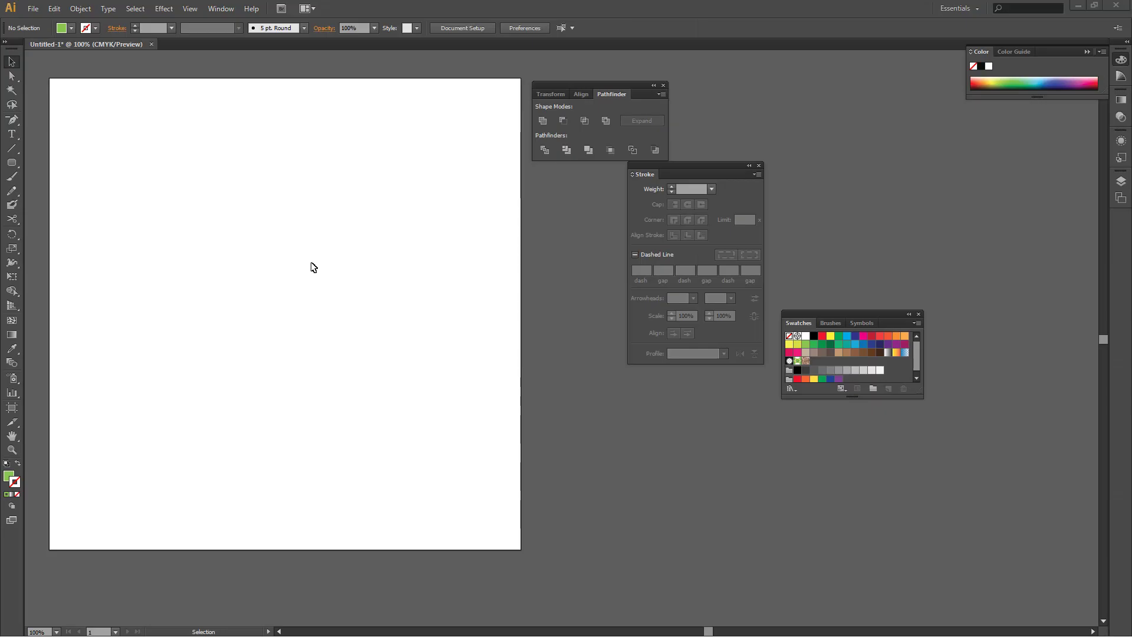
drag(579, 87, 540, 88)
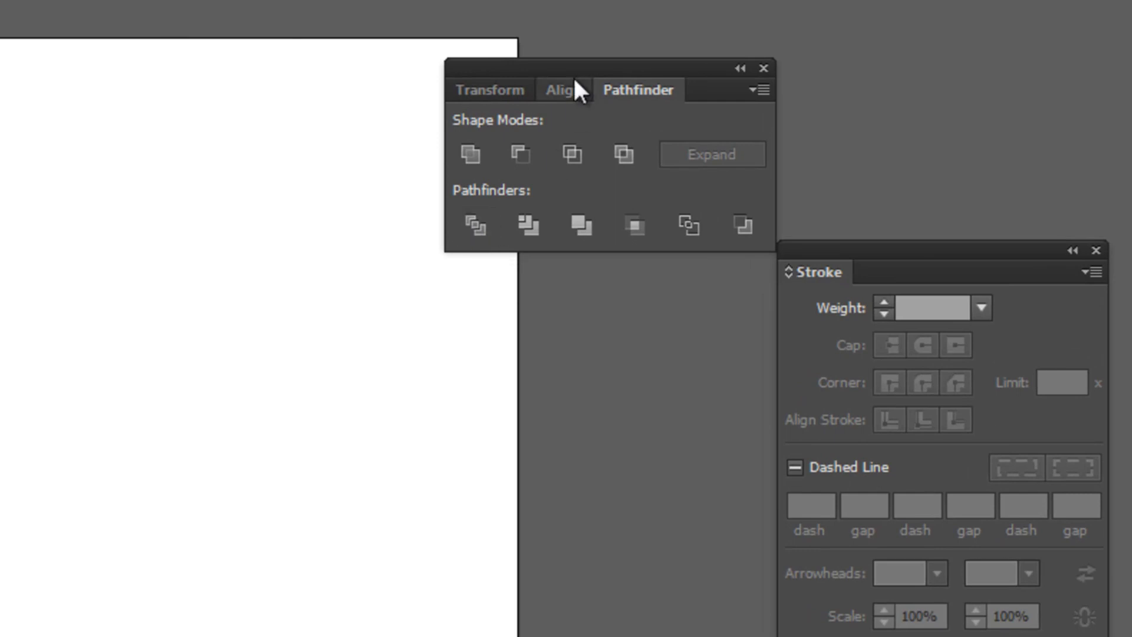
drag(589, 66, 643, 53)
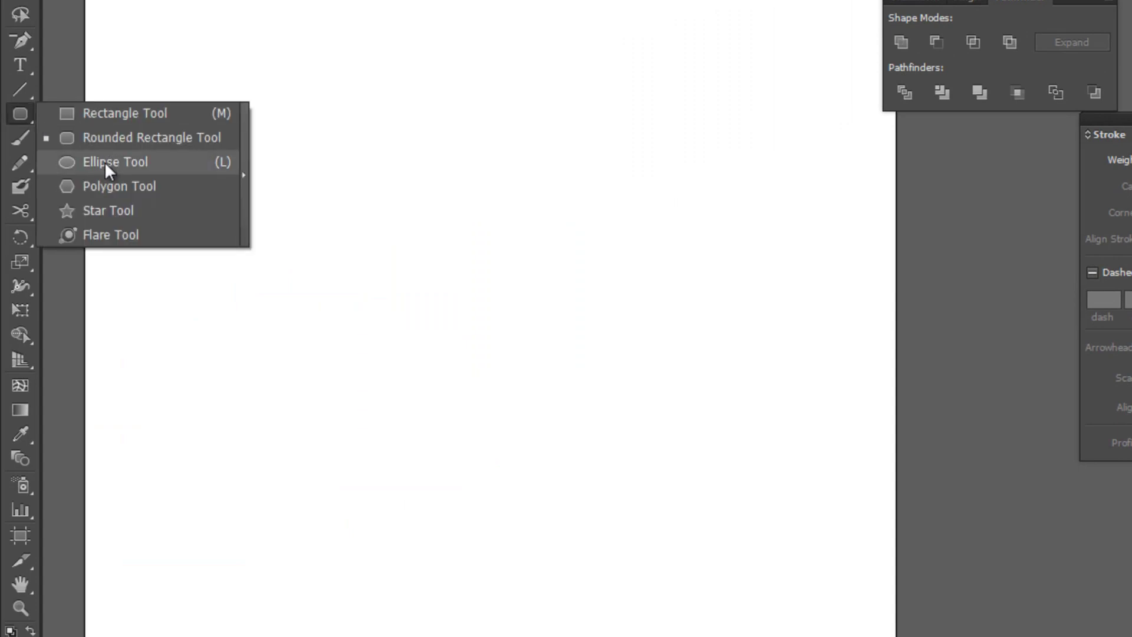
Step: Draw a green circle and shift it slightly down and right
drag(20, 114, 104, 160)
drag(475, 351, 606, 480)
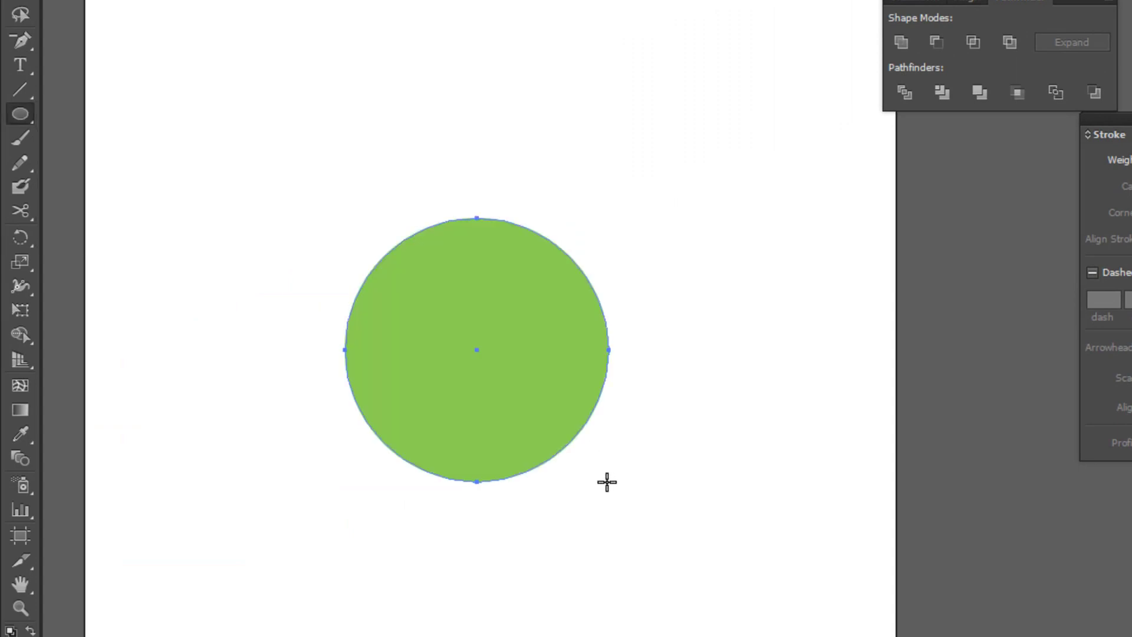
key(v)
drag(517, 346, 527, 361)
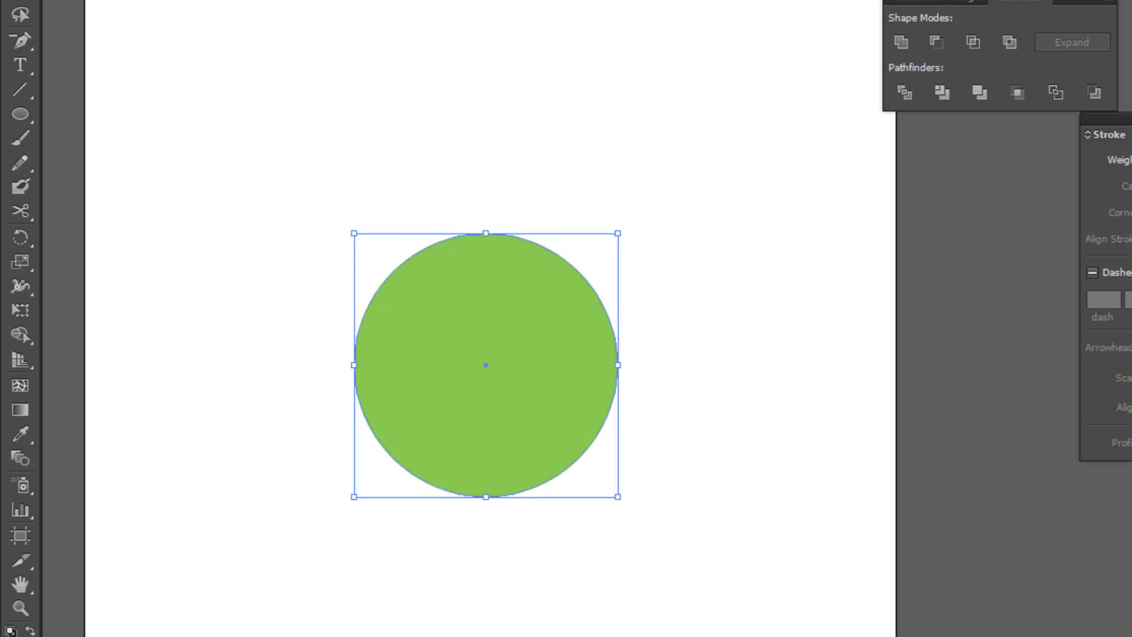
click(773, 416)
click(479, 348)
click(541, 143)
click(513, 346)
click(433, 164)
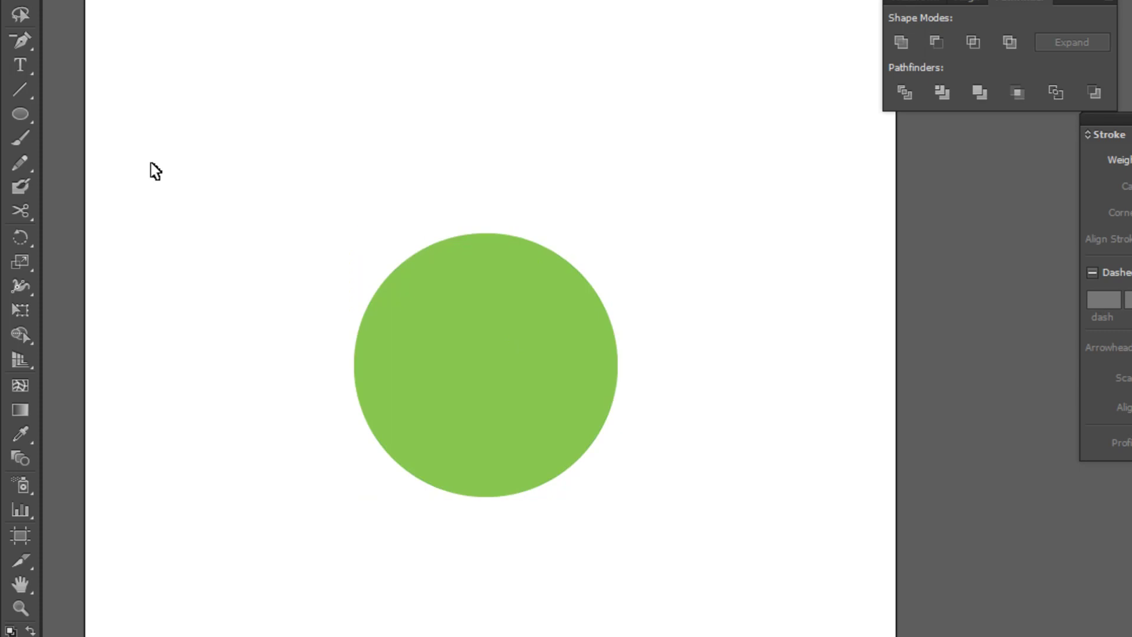
Step: Draw an arc stem rising from the circle's top as a thick round-capped green stroke
mouse_move(21, 89)
mouse_down()
mouse_move(106, 99)
mouse_move(88, 111)
mouse_up()
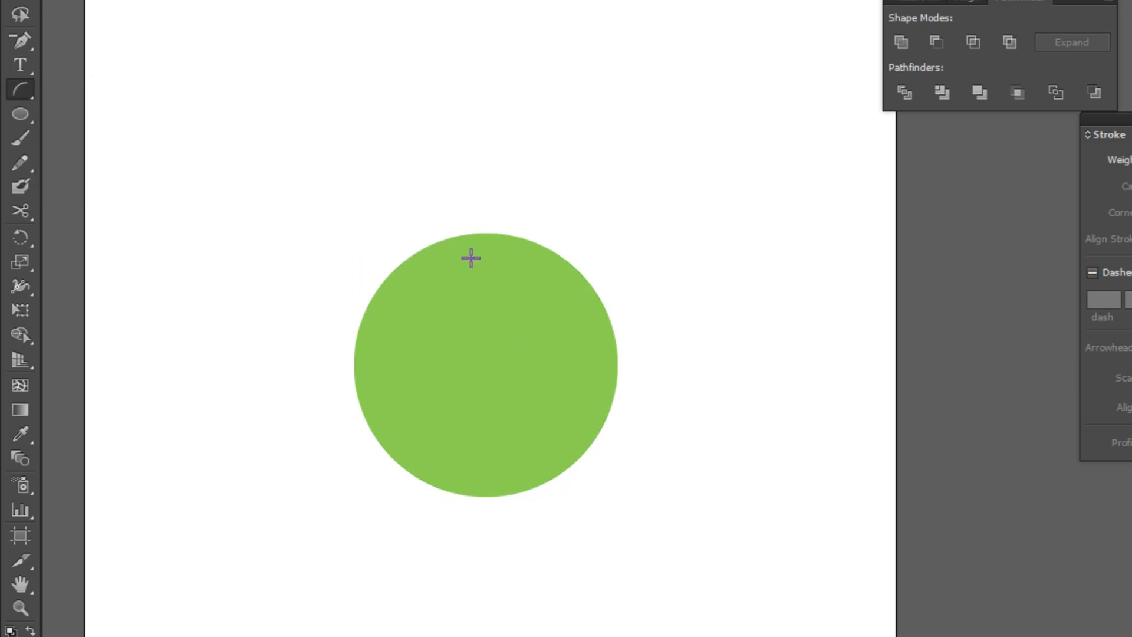
drag(488, 256, 546, 198)
key(v)
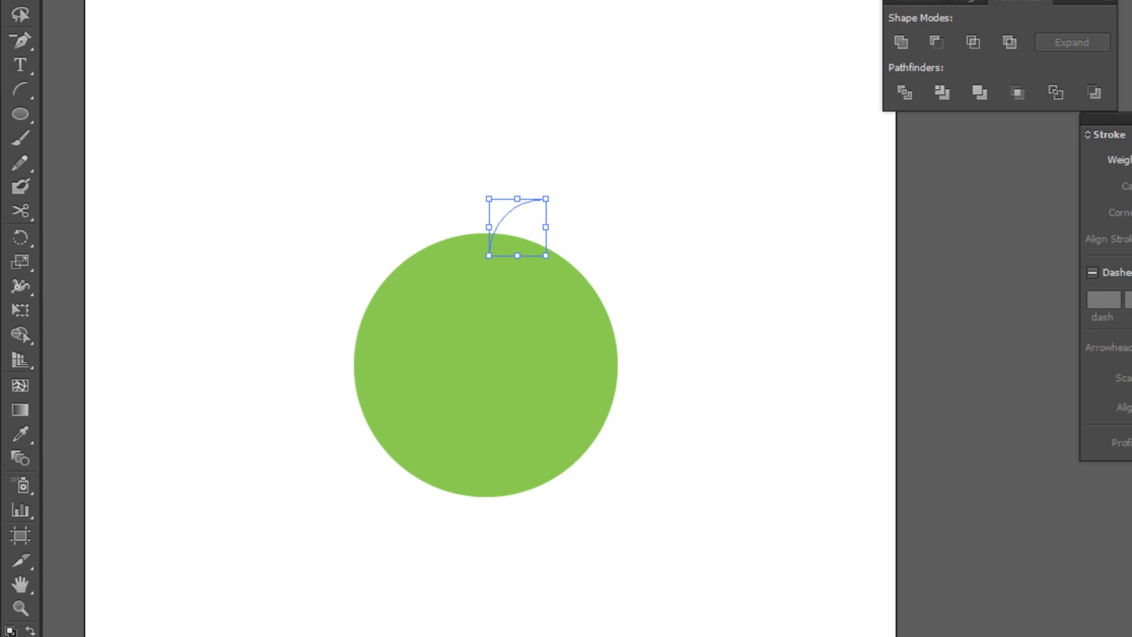
key(shift+x)
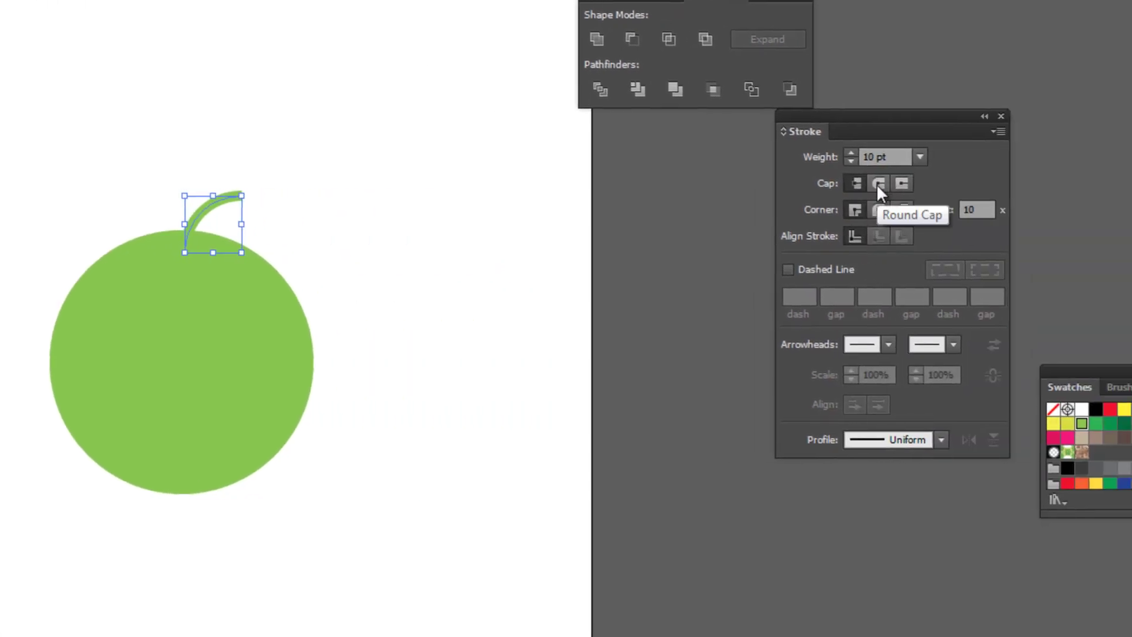
click(877, 183)
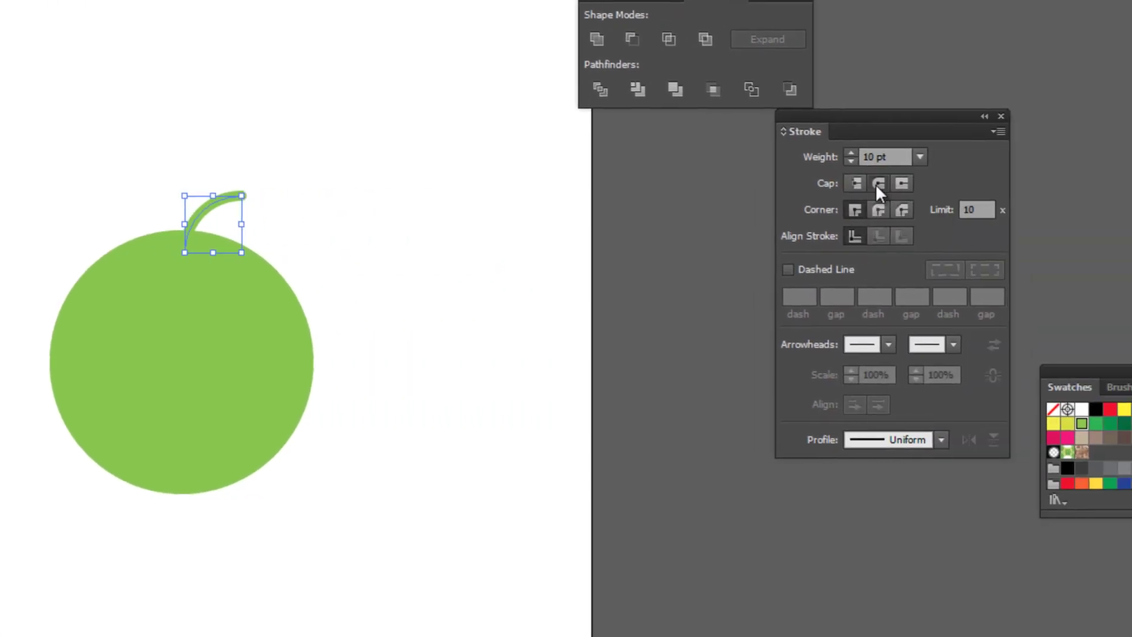
Step: Rotate the stem arc counter-clockwise
click(313, 155)
click(214, 201)
drag(251, 194, 227, 183)
click(225, 214)
click(203, 208)
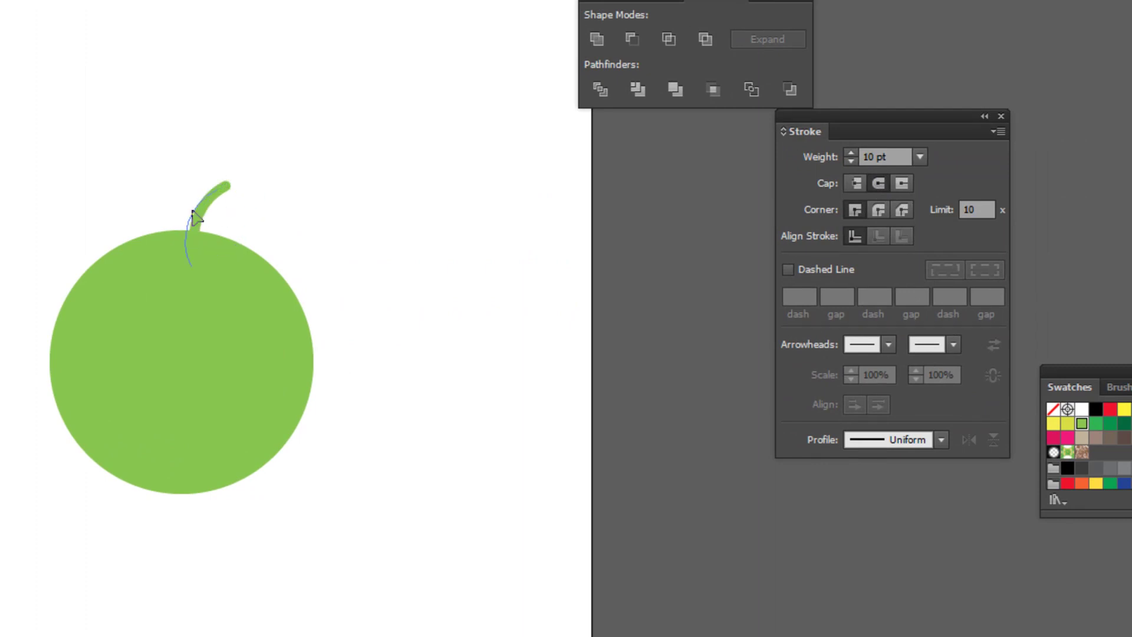
Step: Outline the stem's stroke and unite it with the circle into one fruit shape
key(alt+o)
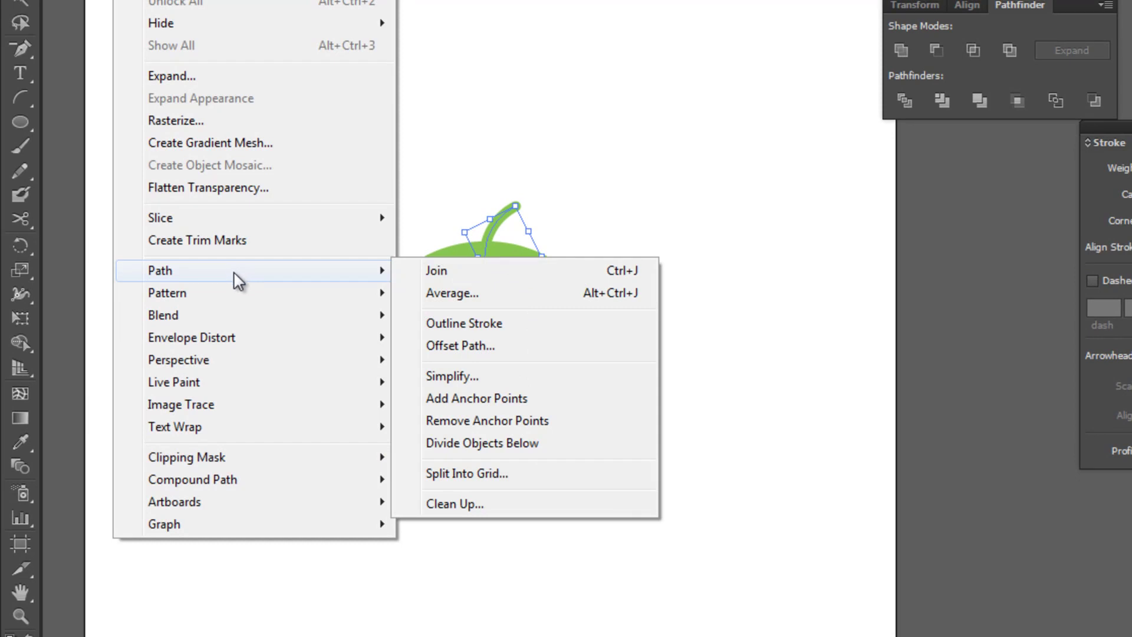
click(498, 326)
drag(454, 164, 556, 298)
click(902, 53)
click(671, 330)
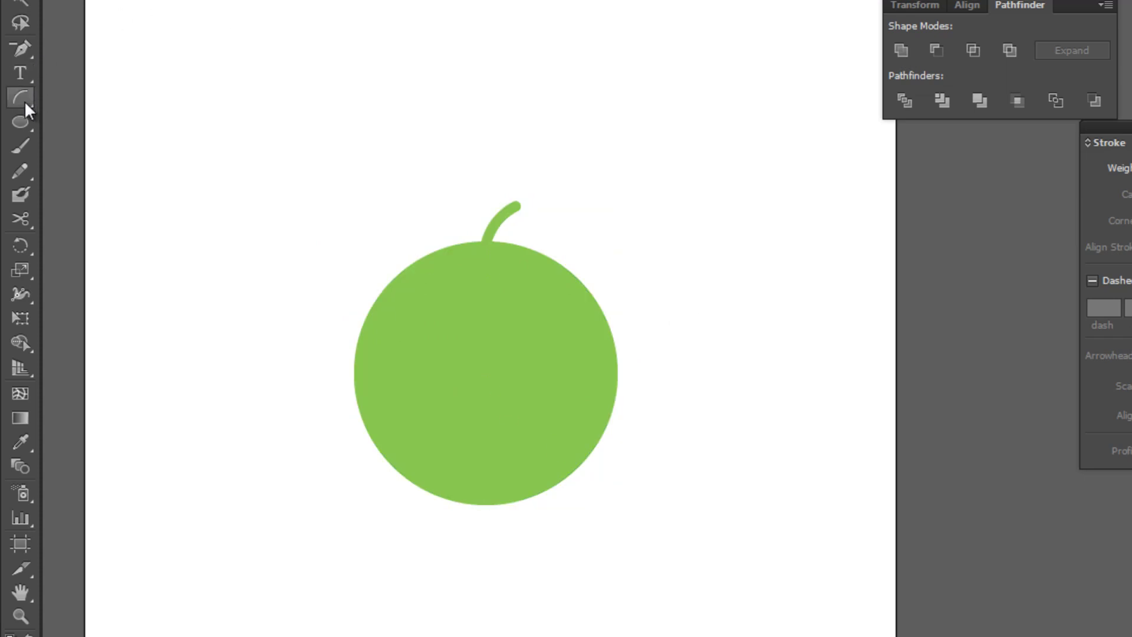
Step: Draw two horizontal lines across the circle, one upper and one lower
drag(27, 109, 82, 97)
drag(311, 304, 648, 304)
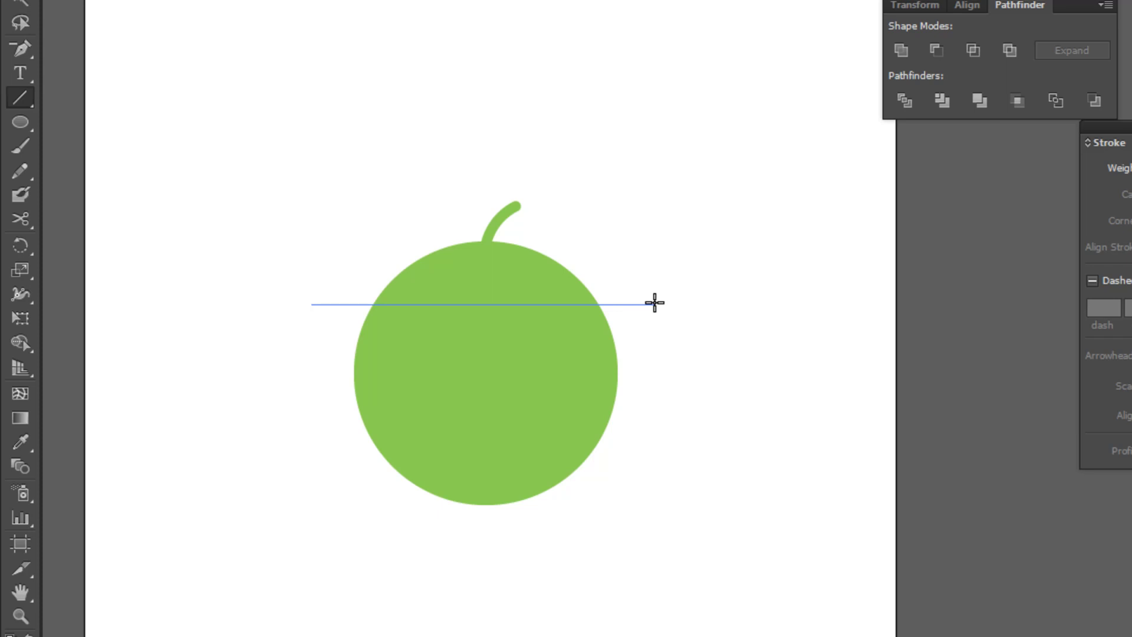
drag(308, 417, 670, 422)
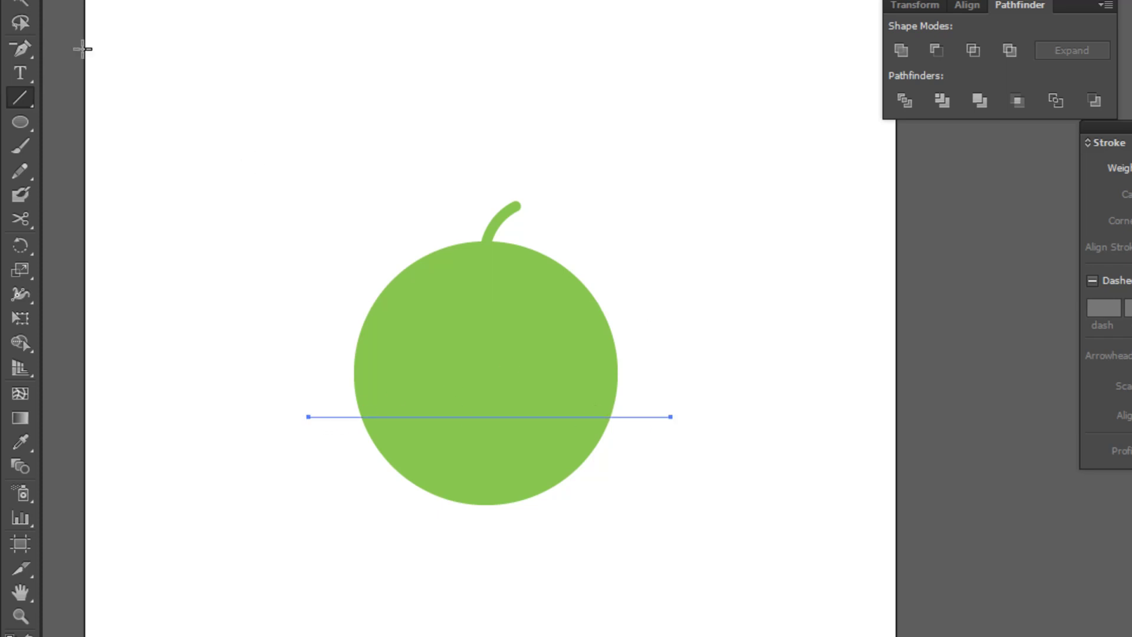
Step: Nudge both lines slightly down and left with the arrow keys
key(v)
drag(217, 194, 311, 511)
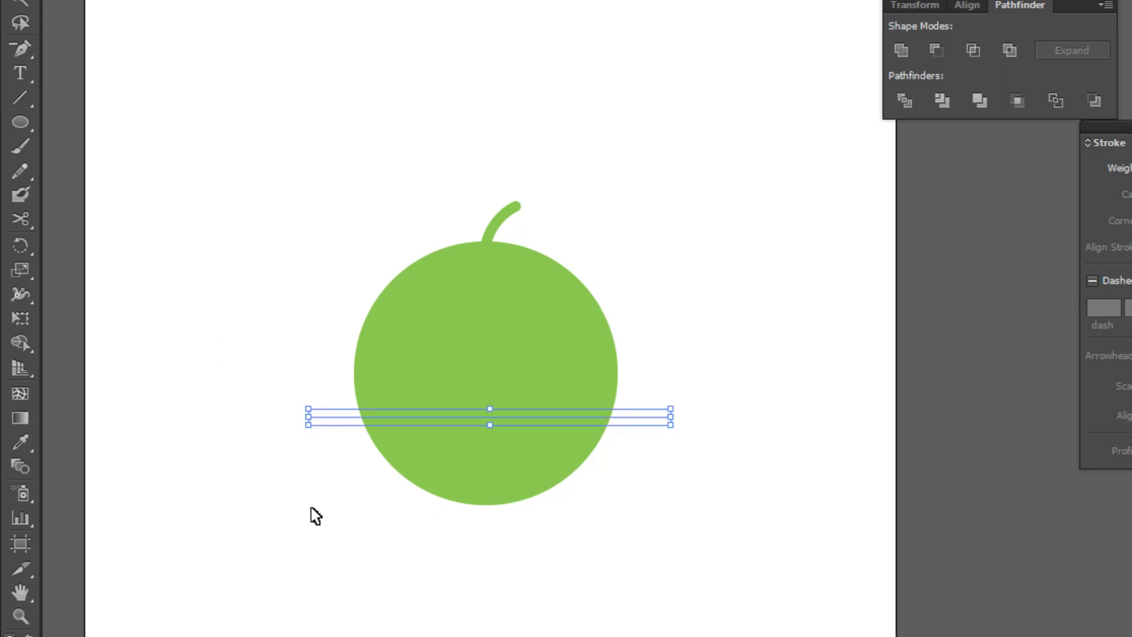
drag(314, 434, 344, 500)
key(Down)
key(Down)
key(Down)
key(Down)
key(Down)
key(Left)
key(Down)
key(Left)
click(731, 436)
Step: Nudge only the bottom line up a step
drag(708, 453, 655, 390)
key(Up)
key(Up)
key(Up)
key(Up)
key(Up)
click(733, 429)
Step: Nudge both lines down one more step and reselect them
drag(644, 223, 694, 518)
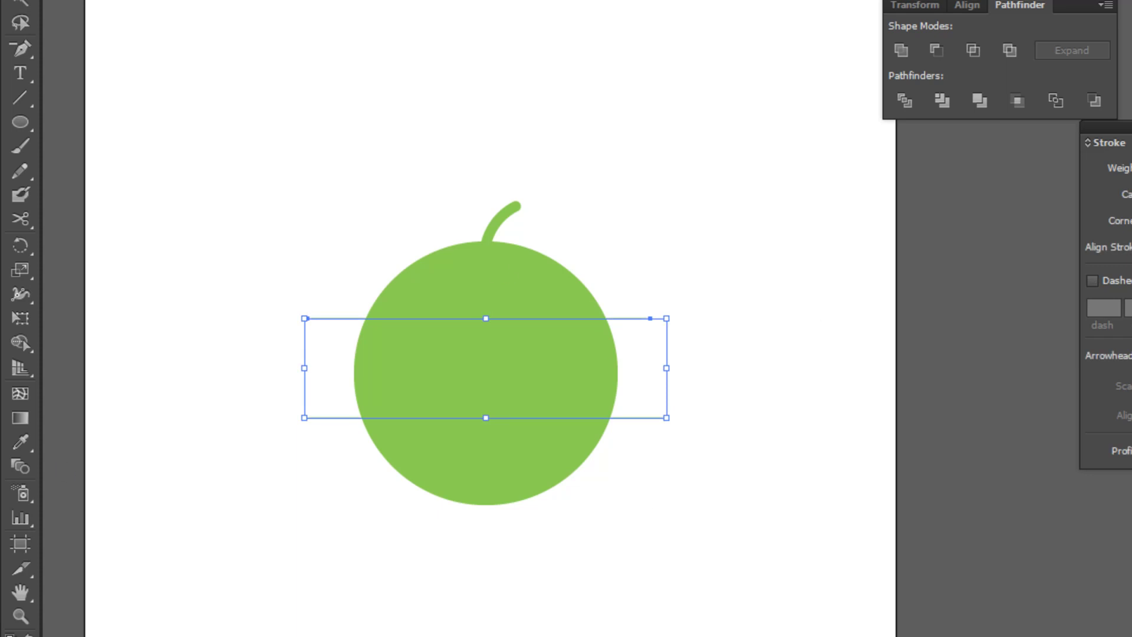
click(684, 284)
drag(645, 266, 694, 439)
key(Down)
key(Down)
key(Down)
key(Down)
key(Down)
key(Down)
click(710, 224)
drag(643, 280, 723, 553)
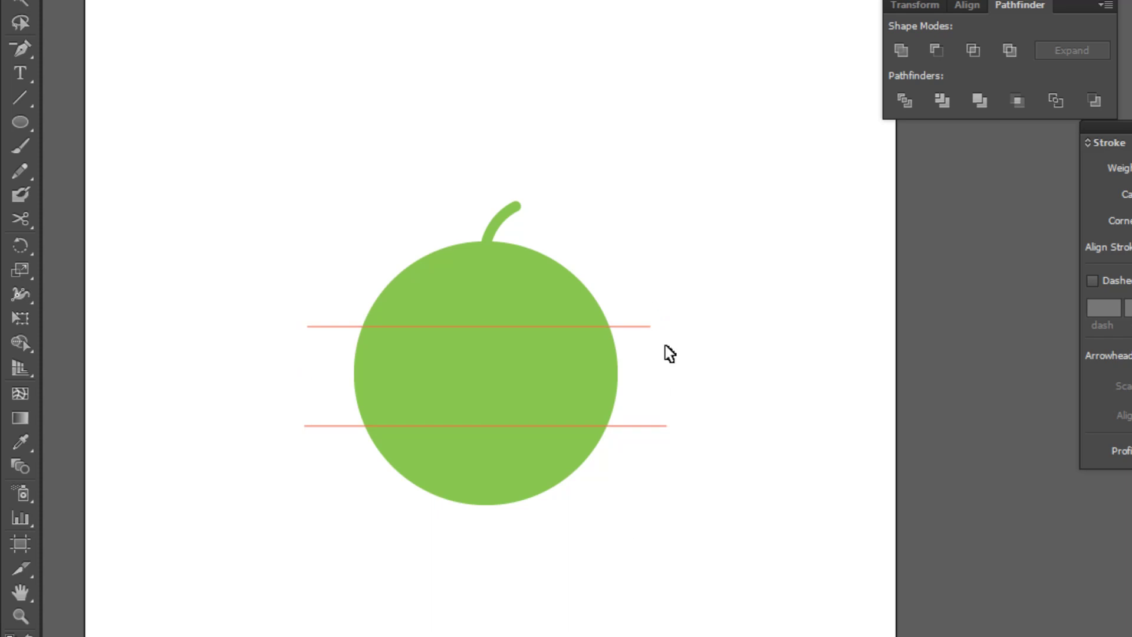
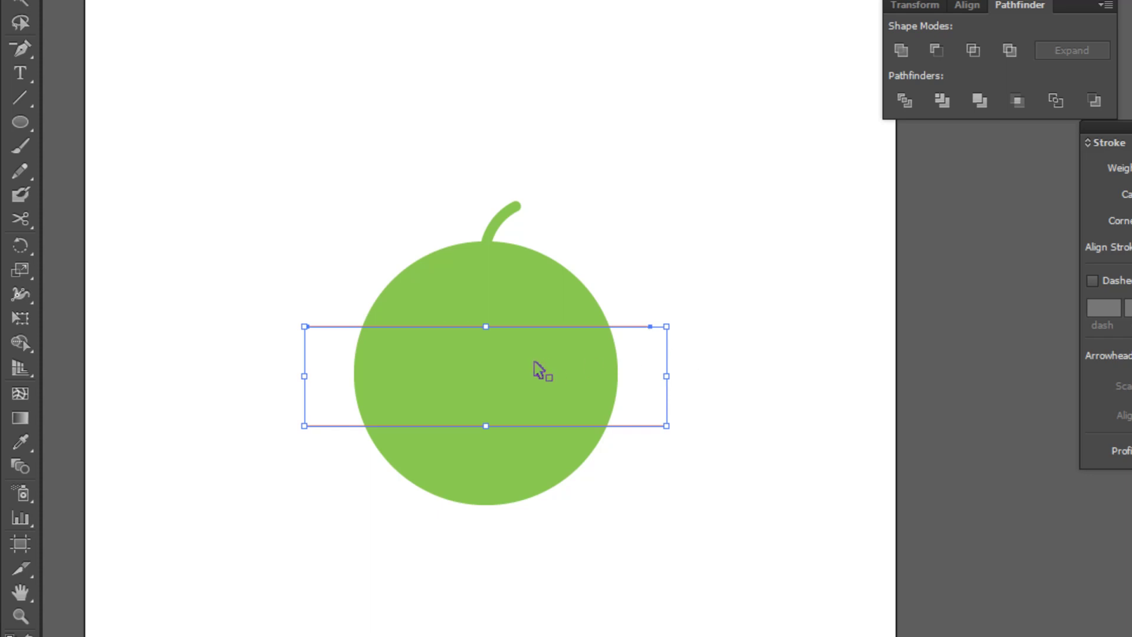
Step: Divide the green fruit circle along the first two cutting lines and ungroup the pieces
shift+click(509, 373)
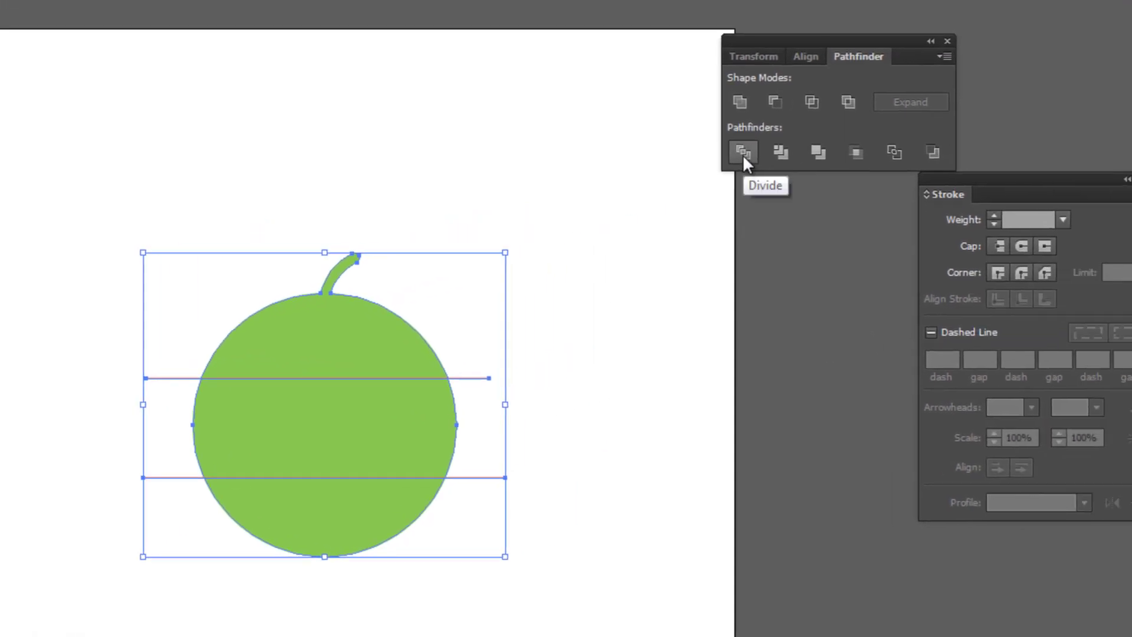
click(743, 154)
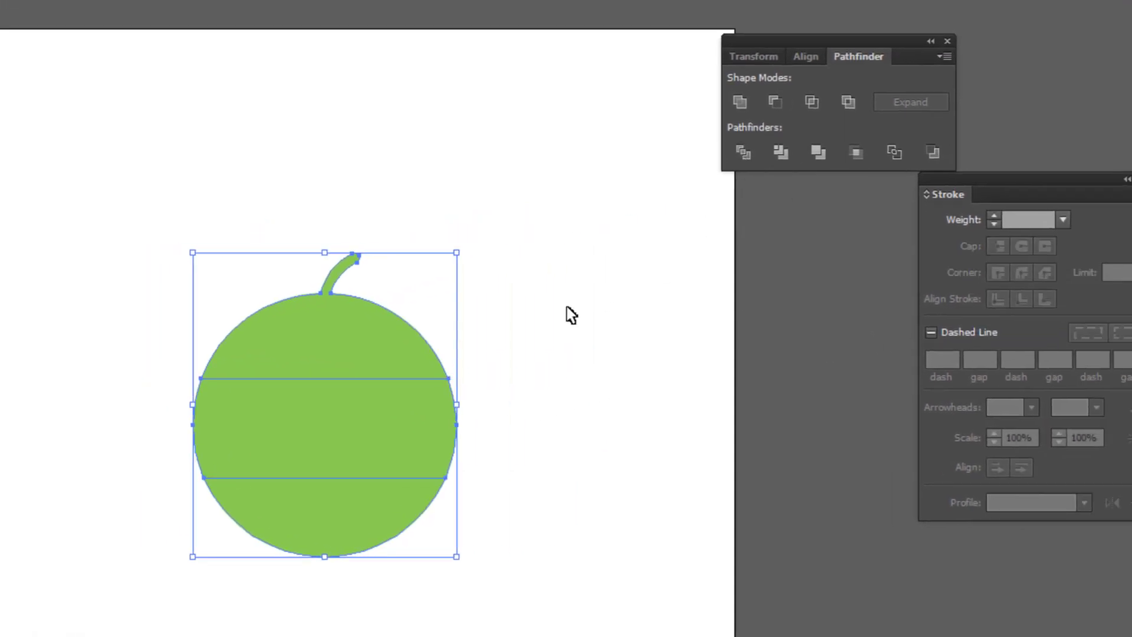
click(533, 332)
click(423, 364)
key(a)
Step: Trial-shift the divided slices sideways, then undo back to the whole circle
click(321, 335)
drag(338, 412, 356, 416)
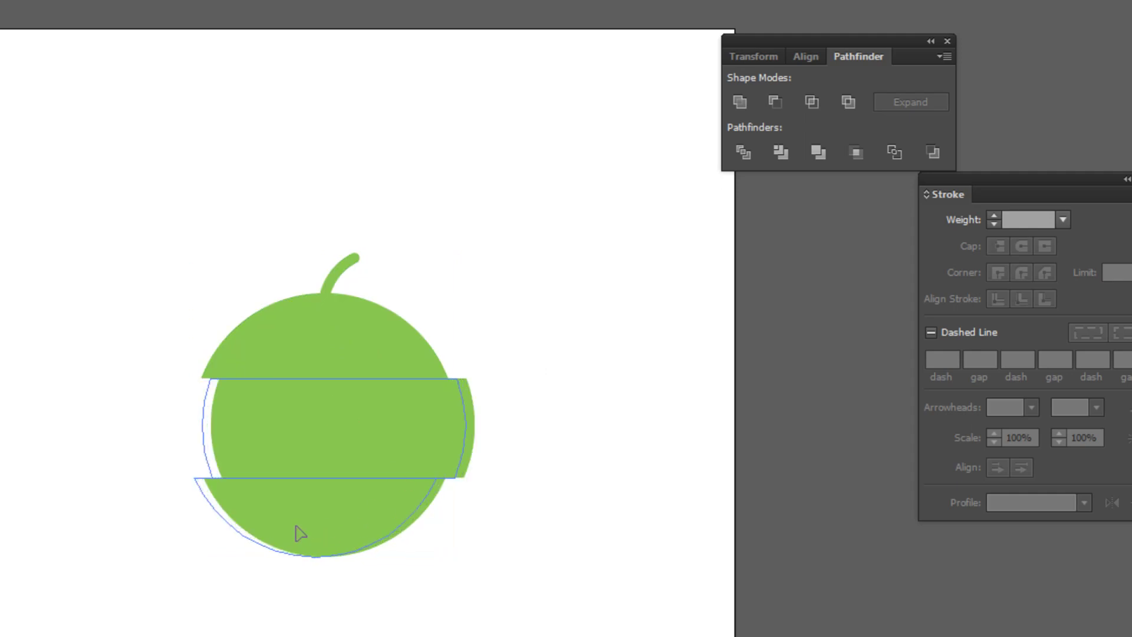
click(452, 595)
drag(295, 538, 290, 543)
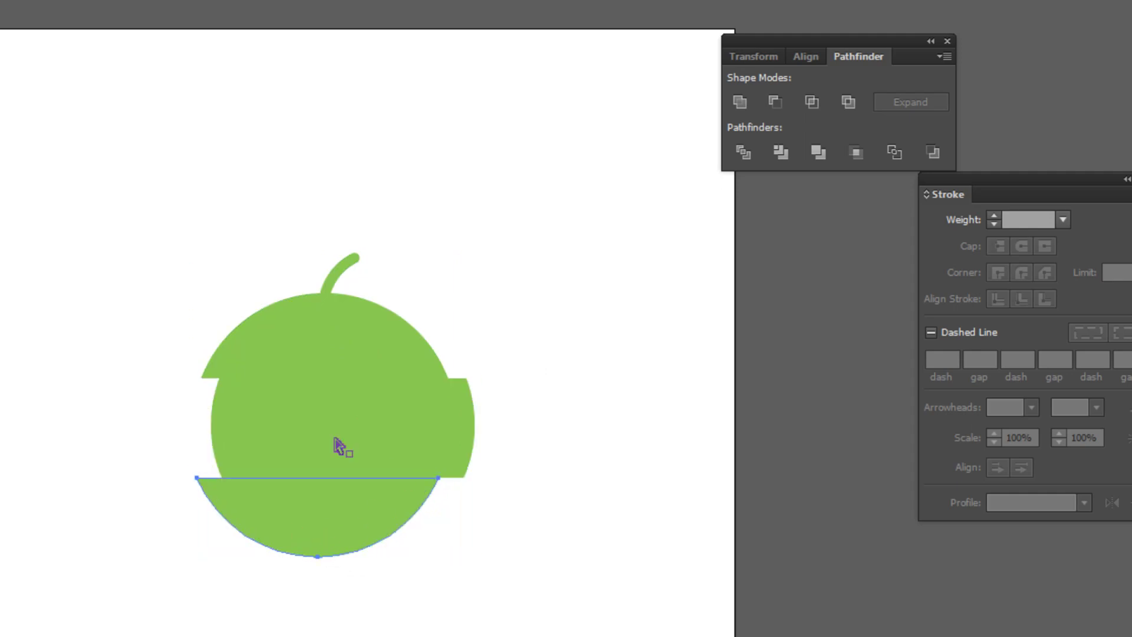
mouse_move(336, 323)
mouse_down()
mouse_move(367, 323)
mouse_move(334, 336)
mouse_up()
click(450, 614)
click(431, 610)
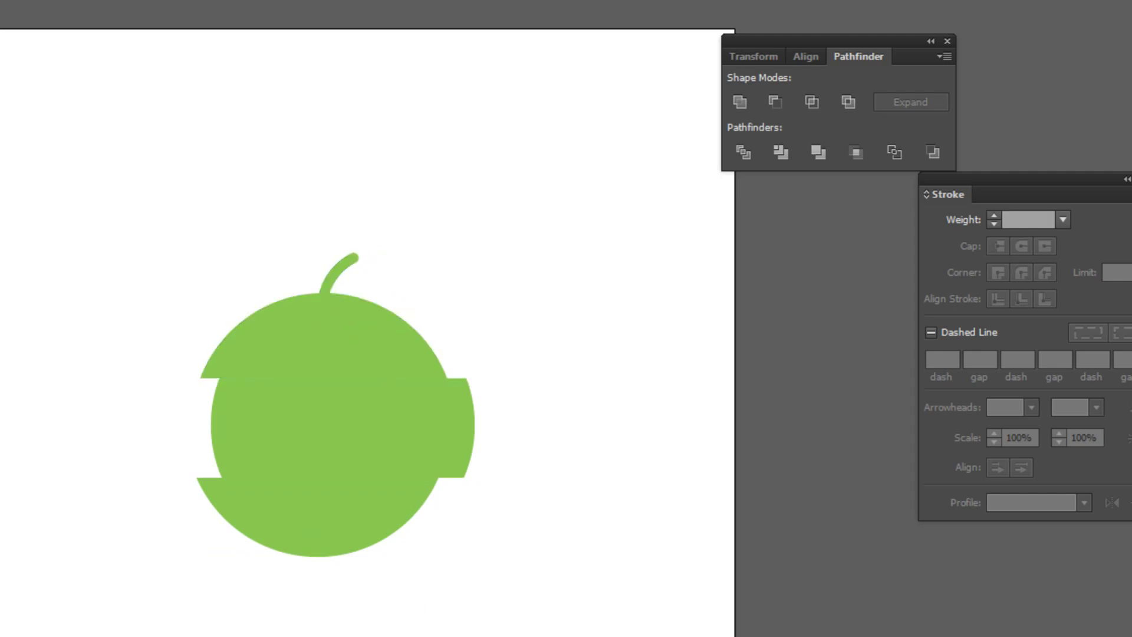
click(405, 433)
key(ctrl+z)
key(ctrl+z)
key(ctrl+z)
key(ctrl+z)
key(ctrl+z)
key(ctrl+z)
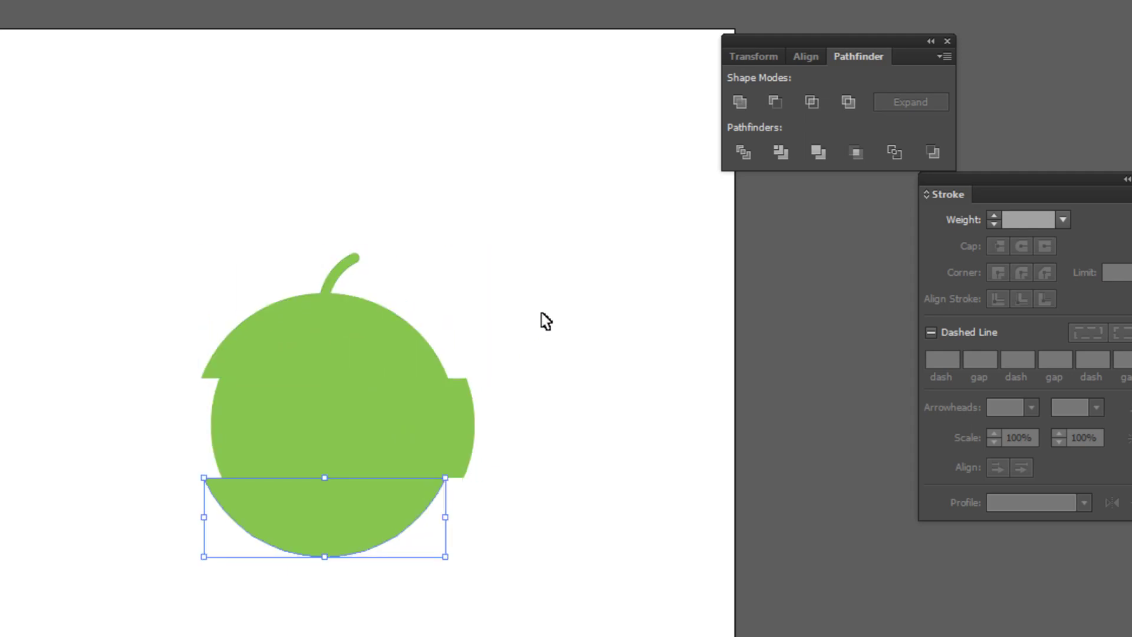
key(ctrl+z)
key(ctrl+z)
click(543, 513)
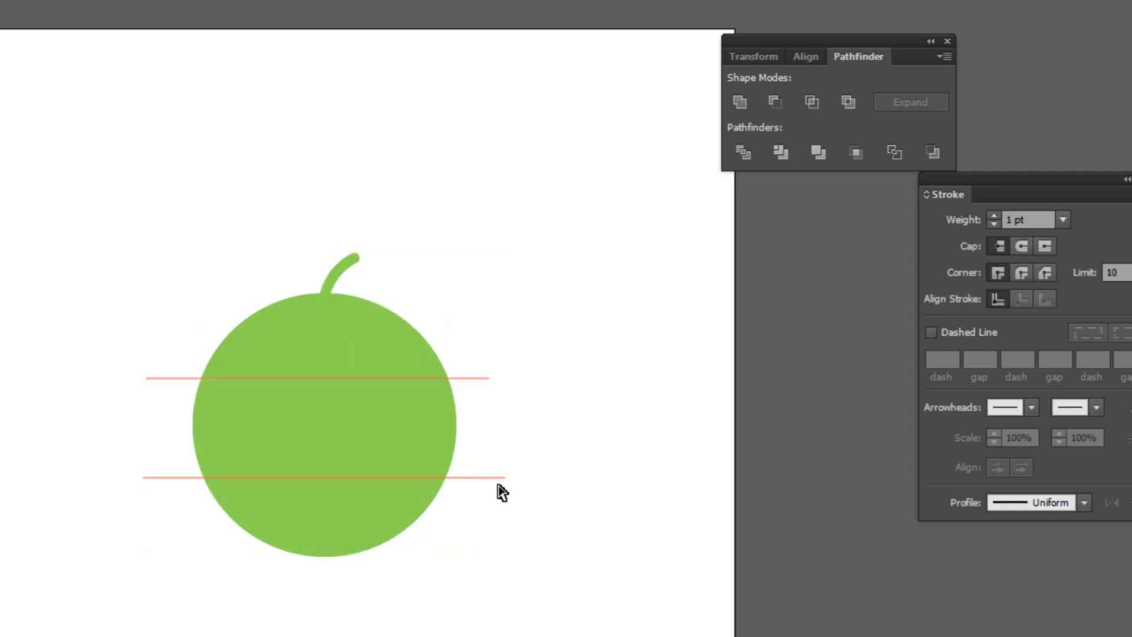
Step: Add a copied third cutting line across the circle and nudge all three lines upward
mouse_move(472, 477)
mouse_down()
mouse_move(472, 442)
mouse_move(470, 498)
mouse_up()
click(512, 545)
drag(547, 539, 495, 306)
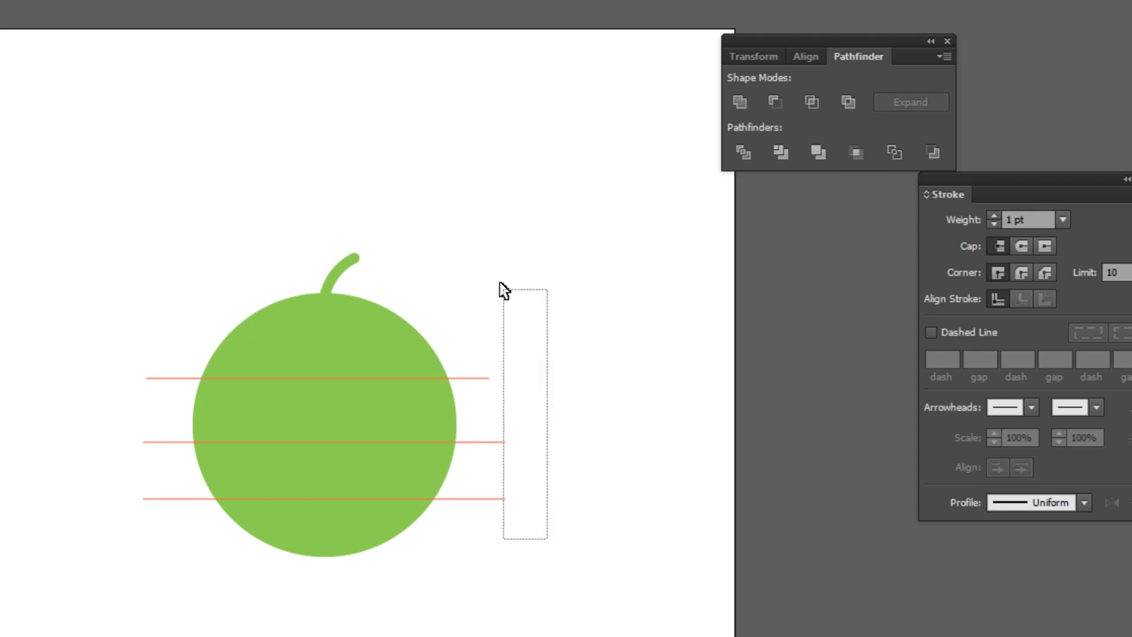
key(Up)
key(Up)
key(Up)
click(580, 493)
click(491, 434)
key(Up)
click(524, 356)
drag(463, 307, 529, 556)
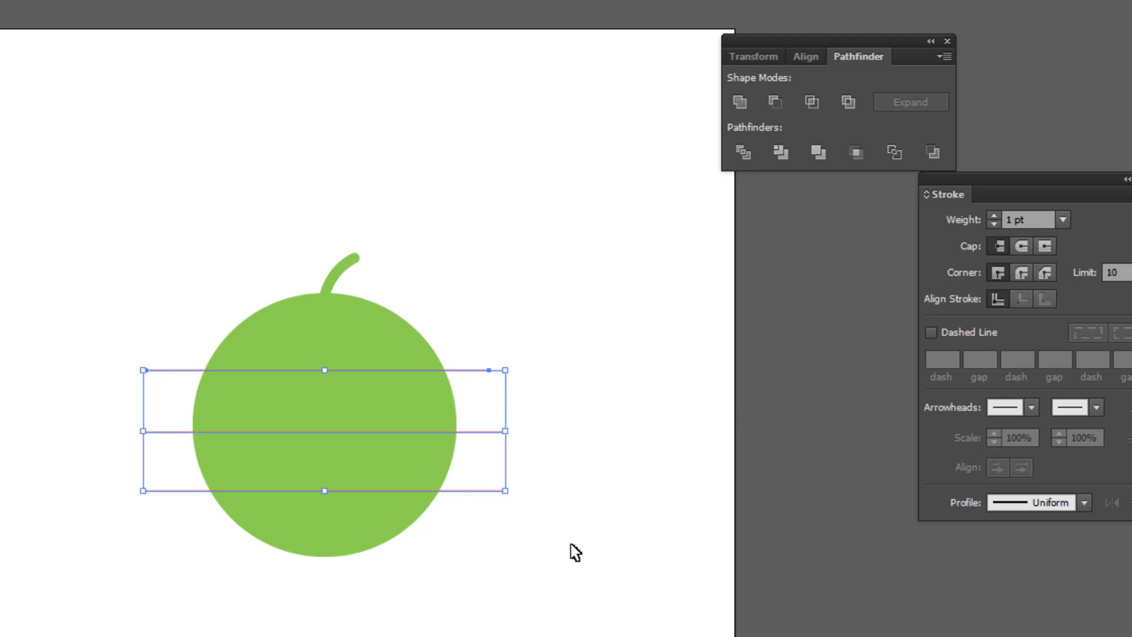
Step: Divide the circle and stem along the three lines into four slices
drag(160, 250, 407, 557)
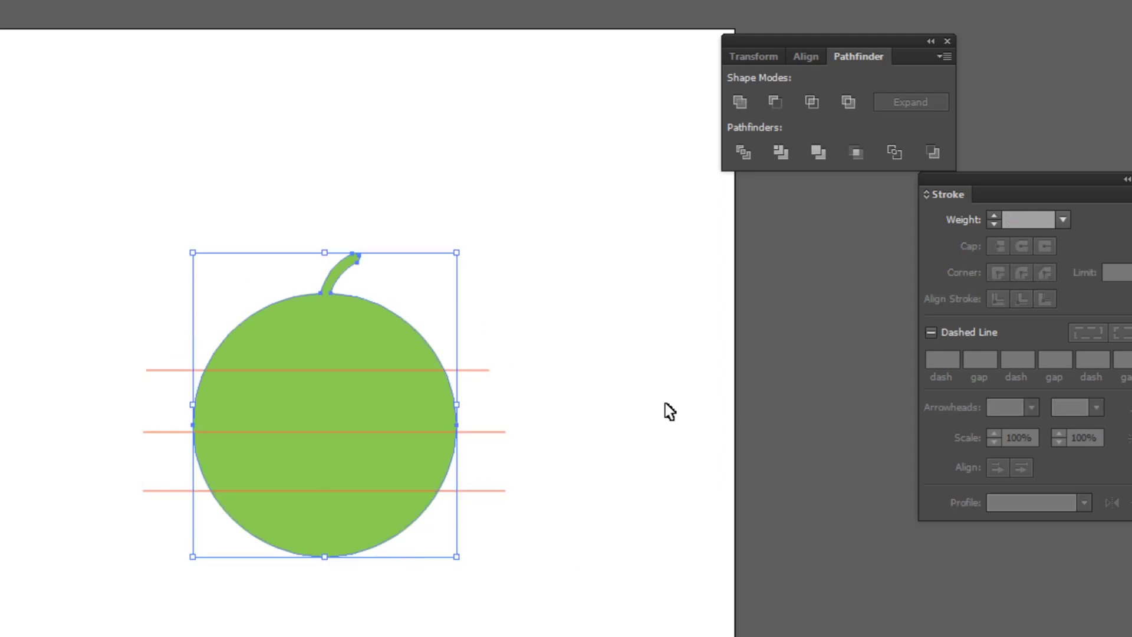
drag(360, 185, 227, 507)
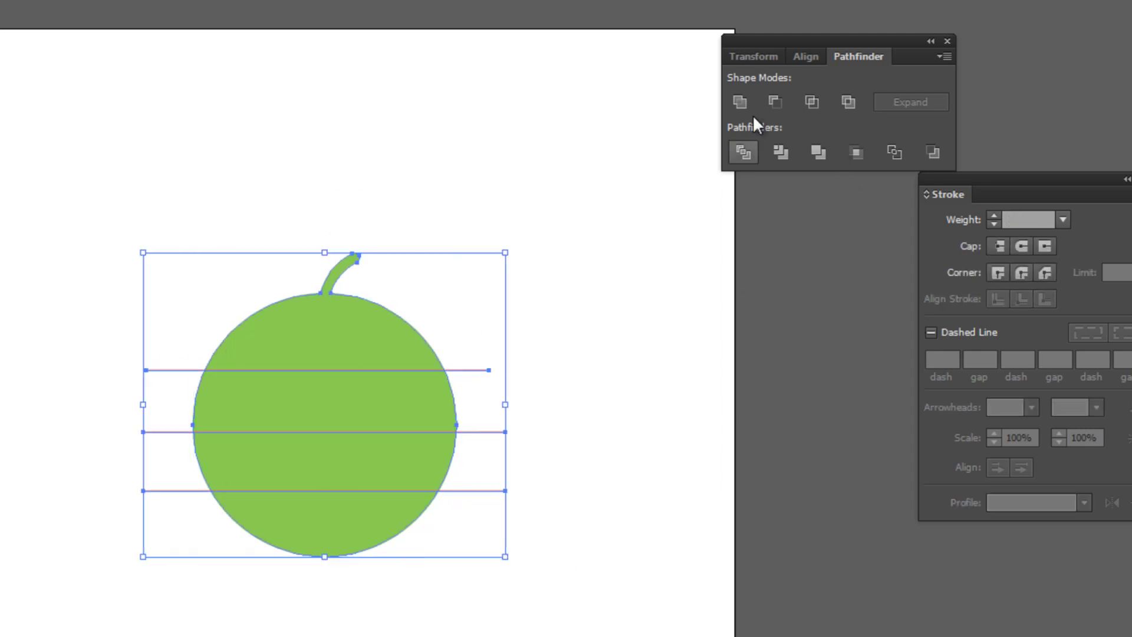
click(741, 155)
click(601, 174)
Step: Stagger the slices: top cap right, upper band left, lower band right, bottom cap repositioned
click(319, 357)
drag(357, 342, 377, 342)
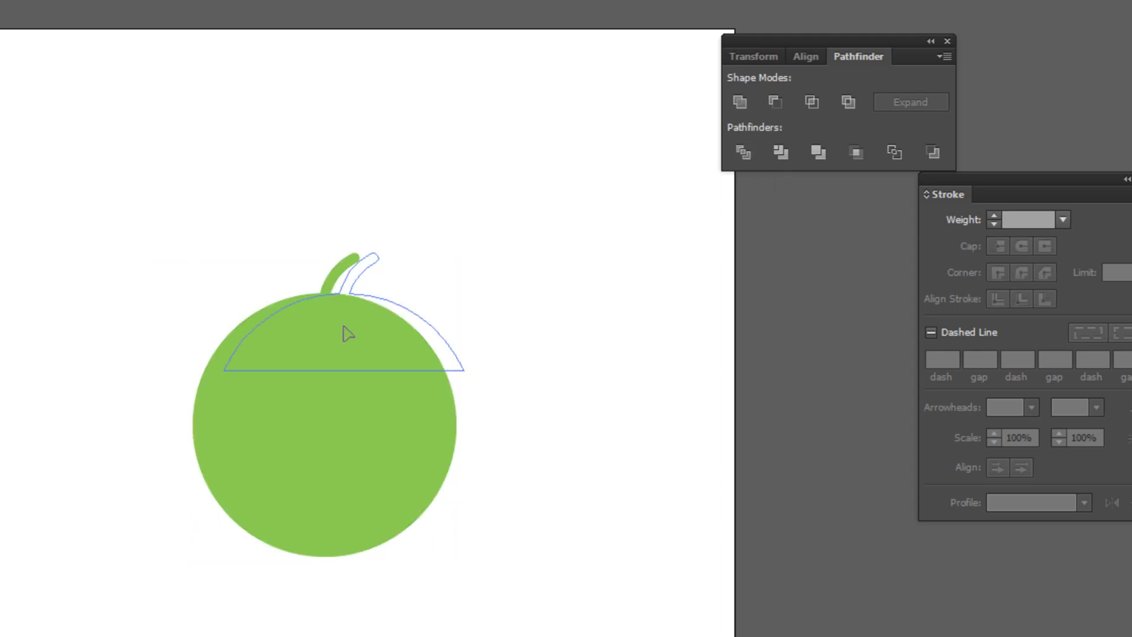
drag(347, 405, 333, 405)
drag(293, 457, 320, 466)
mouse_move(291, 517)
mouse_down()
mouse_move(260, 523)
mouse_move(303, 538)
mouse_up()
click(368, 589)
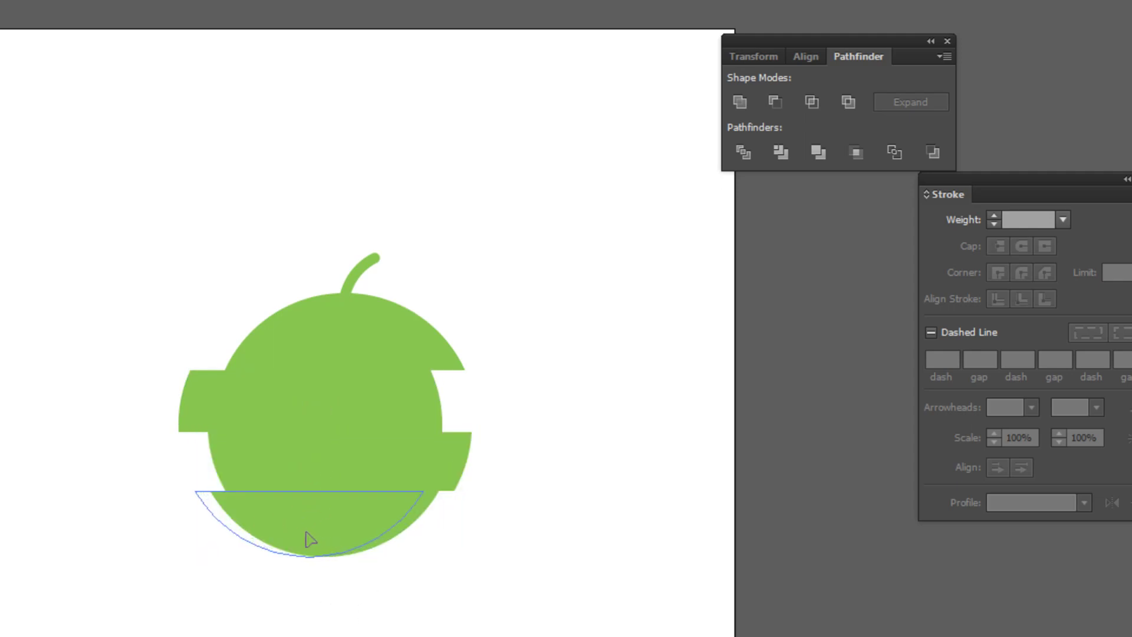
click(352, 331)
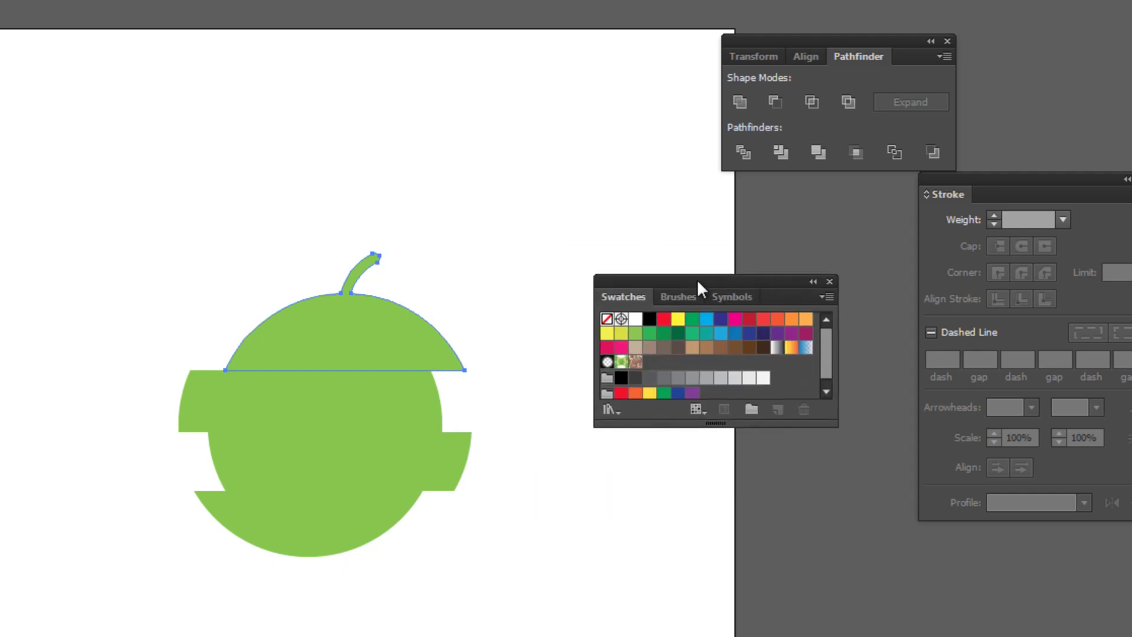
Step: Colour the top cap with the stem orange from the Swatches panel
drag(696, 278, 684, 274)
click(525, 192)
click(369, 308)
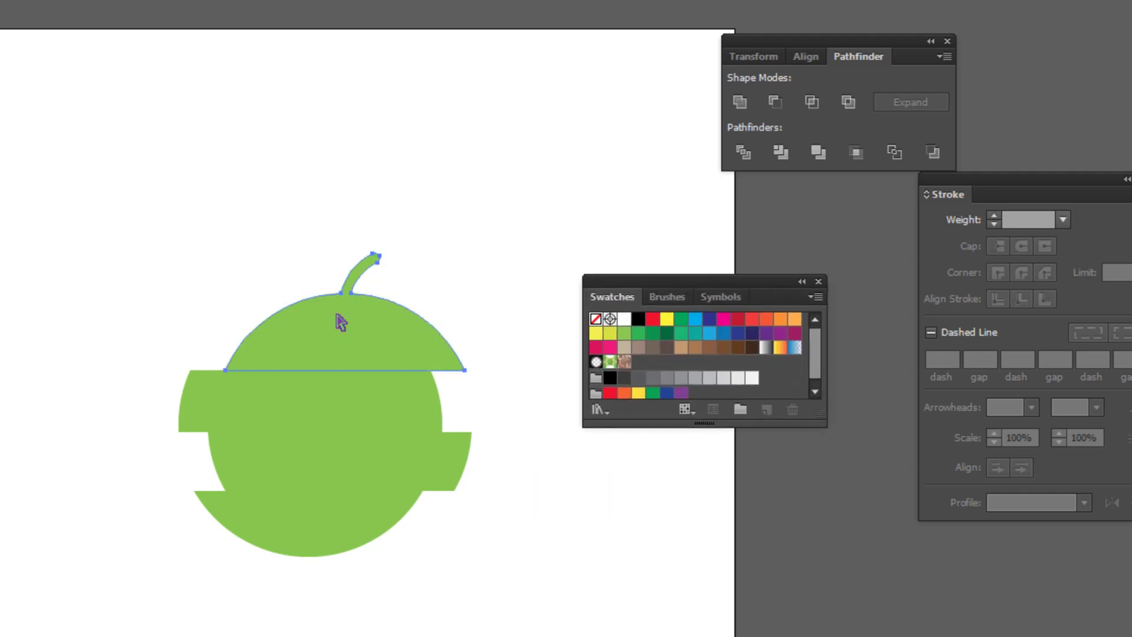
click(462, 230)
click(369, 328)
click(469, 207)
click(339, 342)
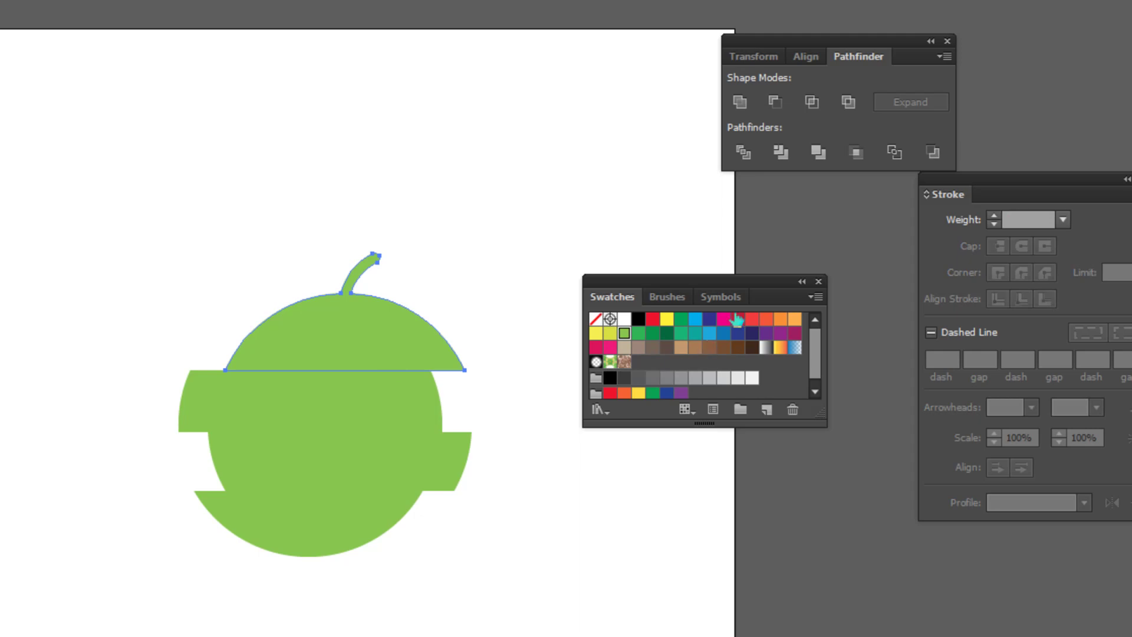
click(779, 319)
Step: Fill the upper band light orange, the lower band yellow and the bottom cap yellow-green
click(392, 402)
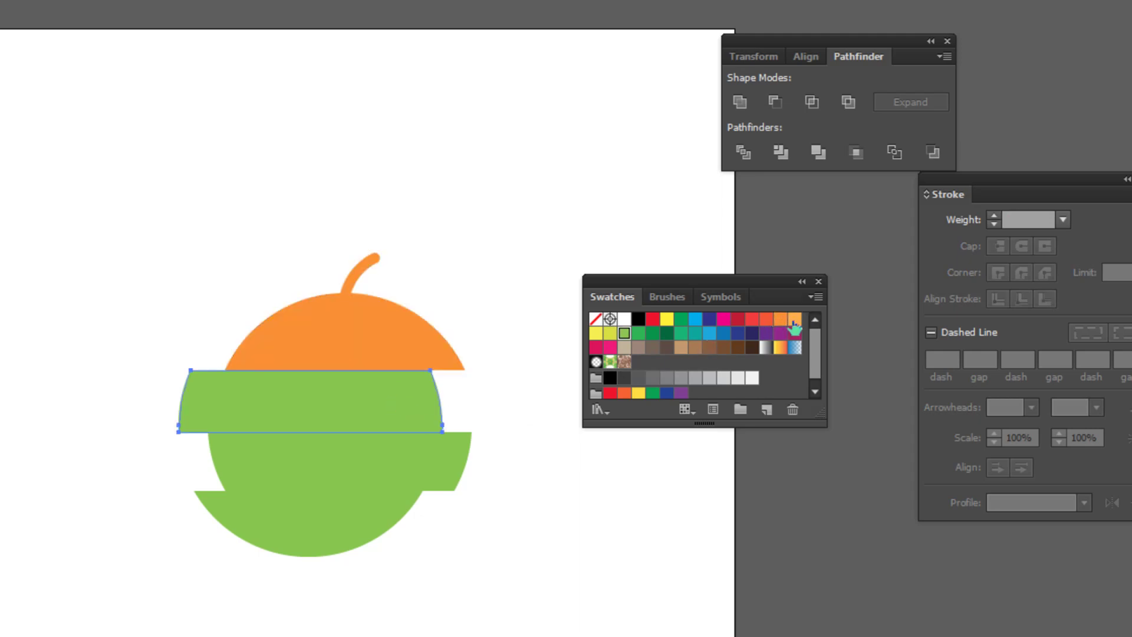
click(793, 323)
click(382, 458)
click(597, 334)
click(312, 524)
click(610, 333)
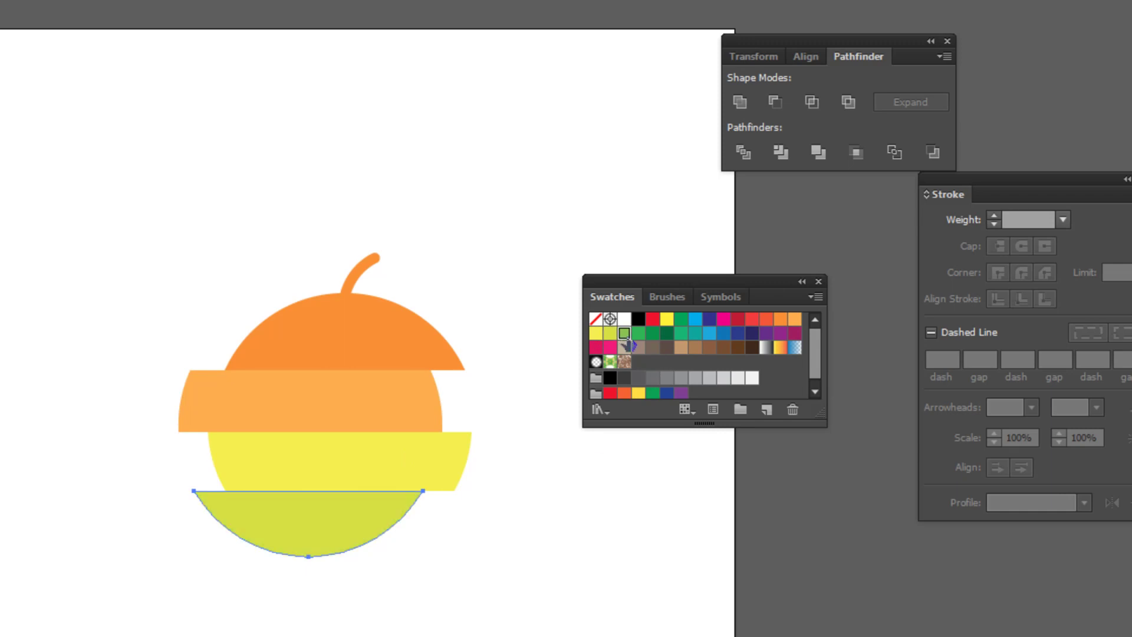
click(609, 333)
click(557, 531)
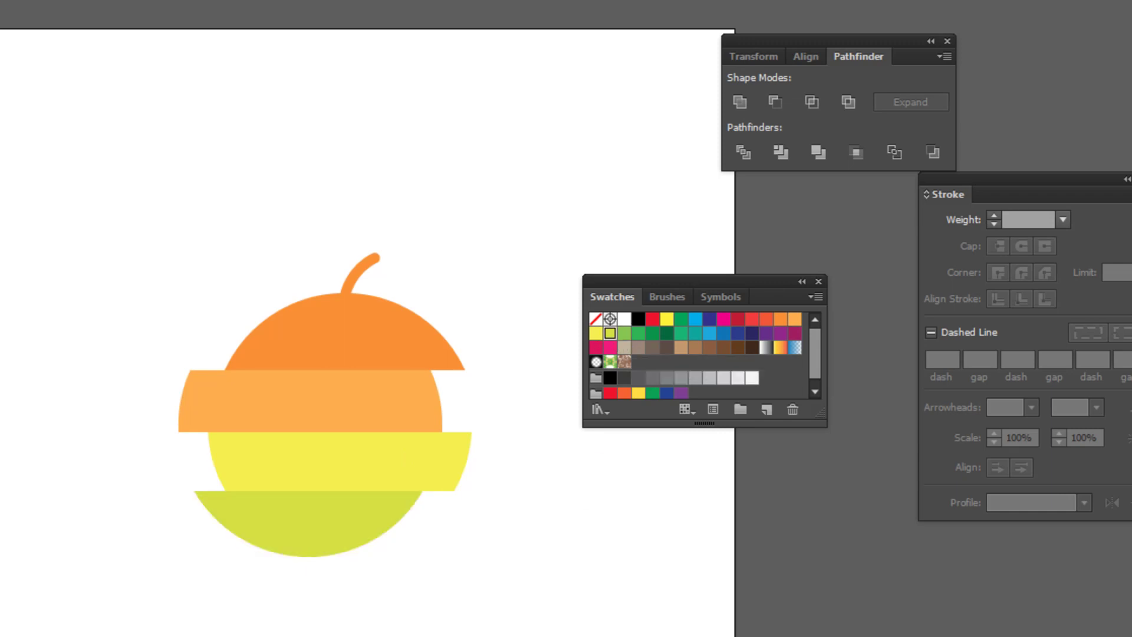
drag(392, 445, 361, 455)
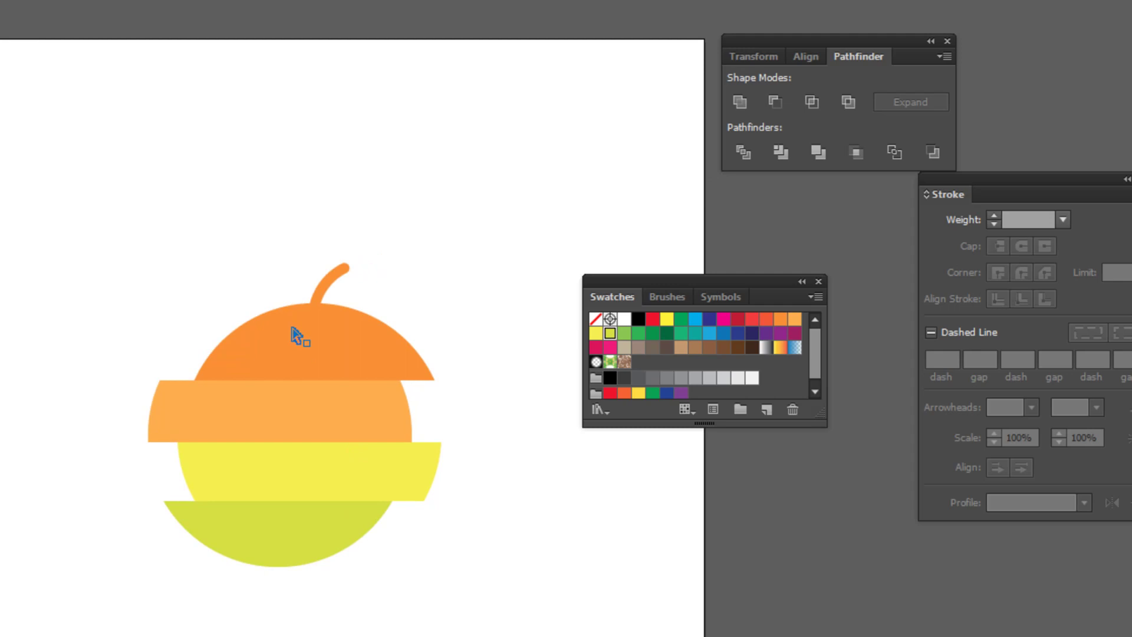
Step: Nudge the yellow band right and move the whole fruit further left
drag(392, 475, 399, 475)
click(492, 602)
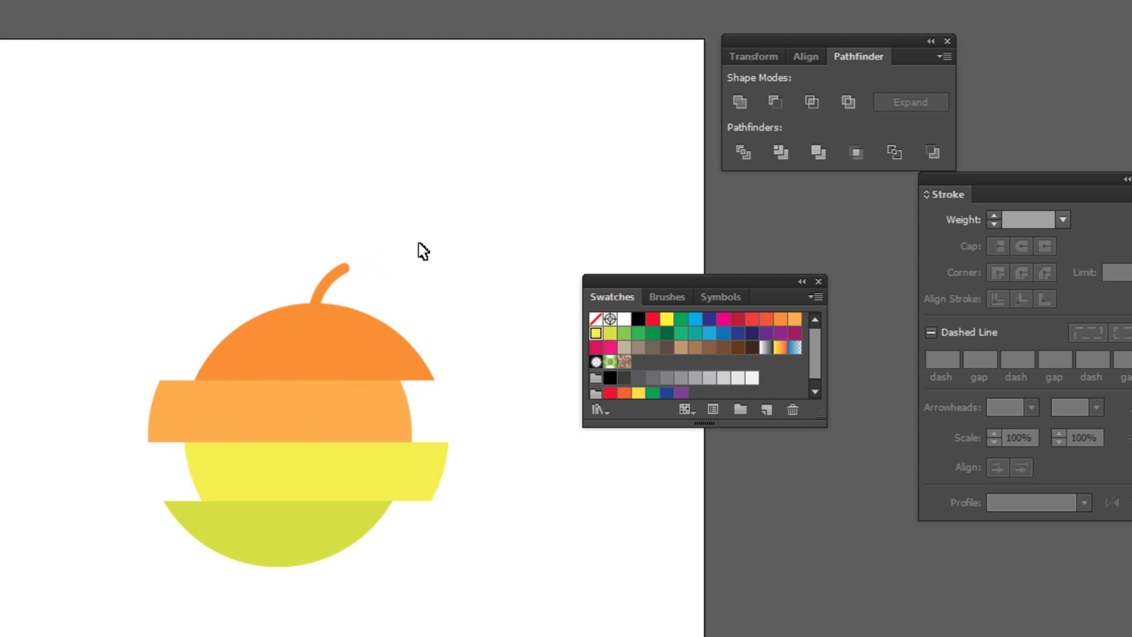
drag(315, 348, 289, 330)
click(349, 261)
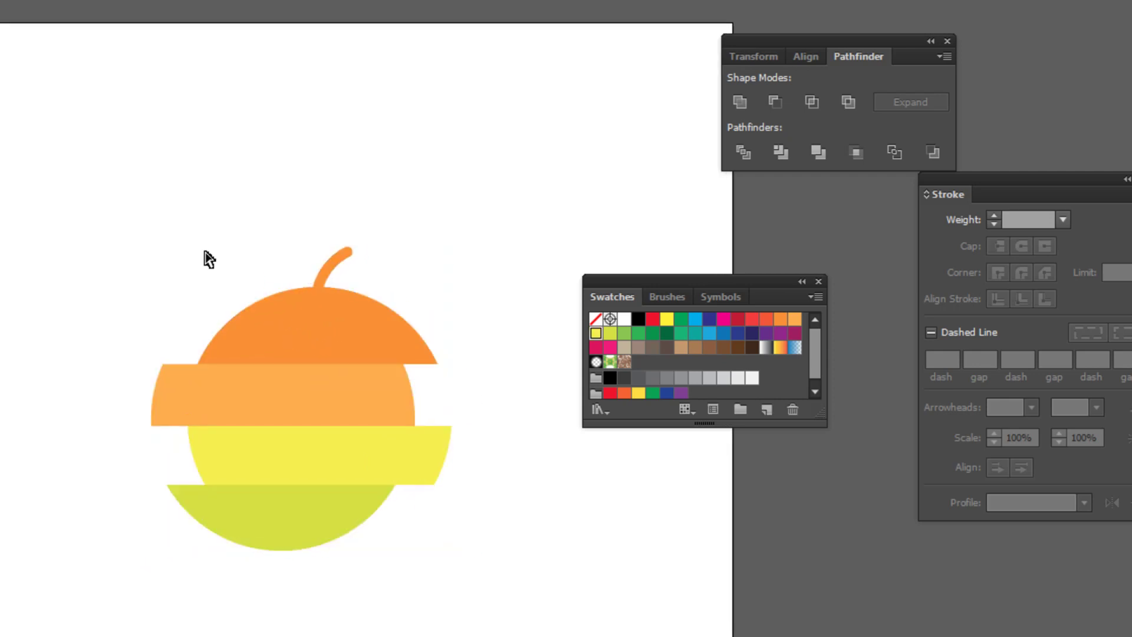
Step: Rotate the whole fruit clockwise so its bands slant diagonally
key(ctrl+minus)
key(ctrl+plus)
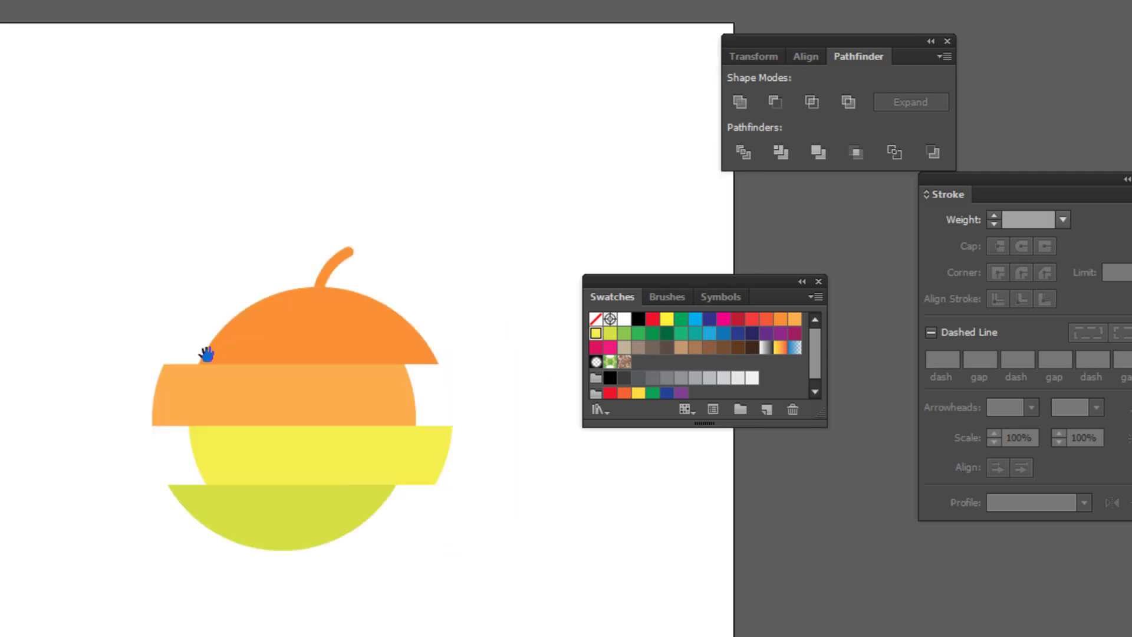
key(ctrl+a)
drag(461, 248, 506, 243)
click(538, 585)
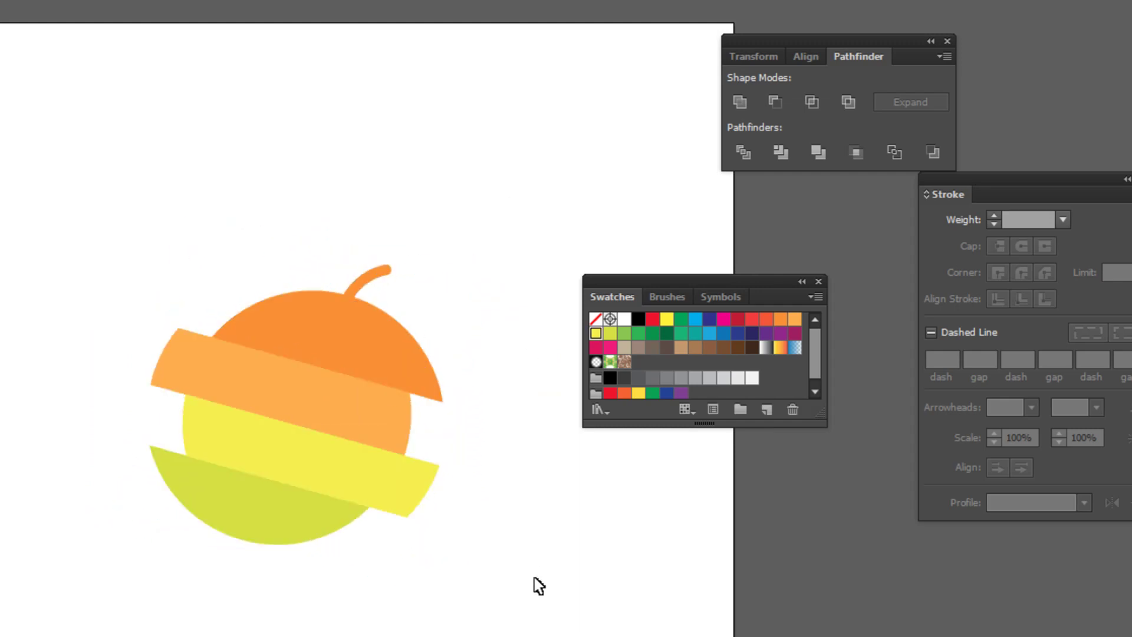
key(ctrl+minus)
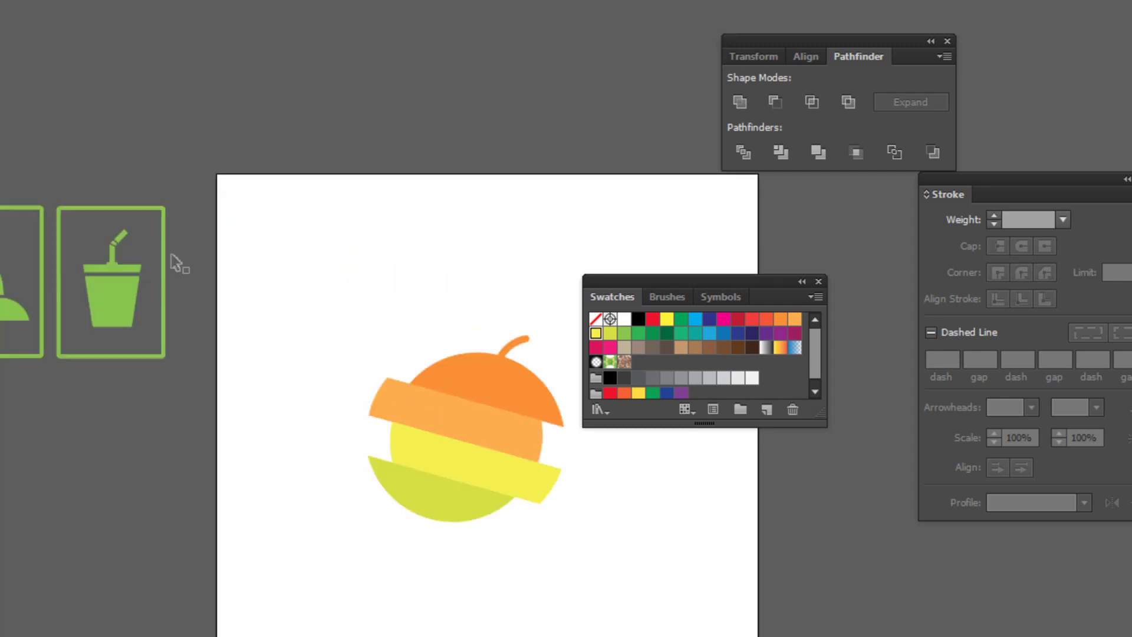
Step: Move a green frame to the artboard's top-left, then rotate, shrink and drop the fruit inside it
click(165, 245)
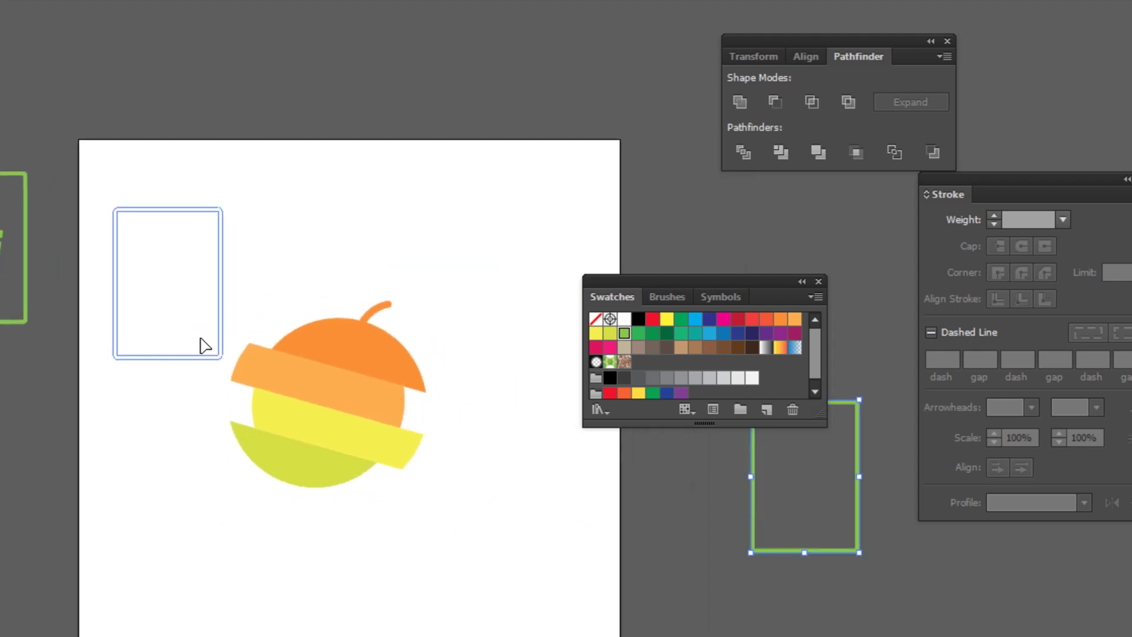
drag(828, 553, 202, 333)
click(378, 354)
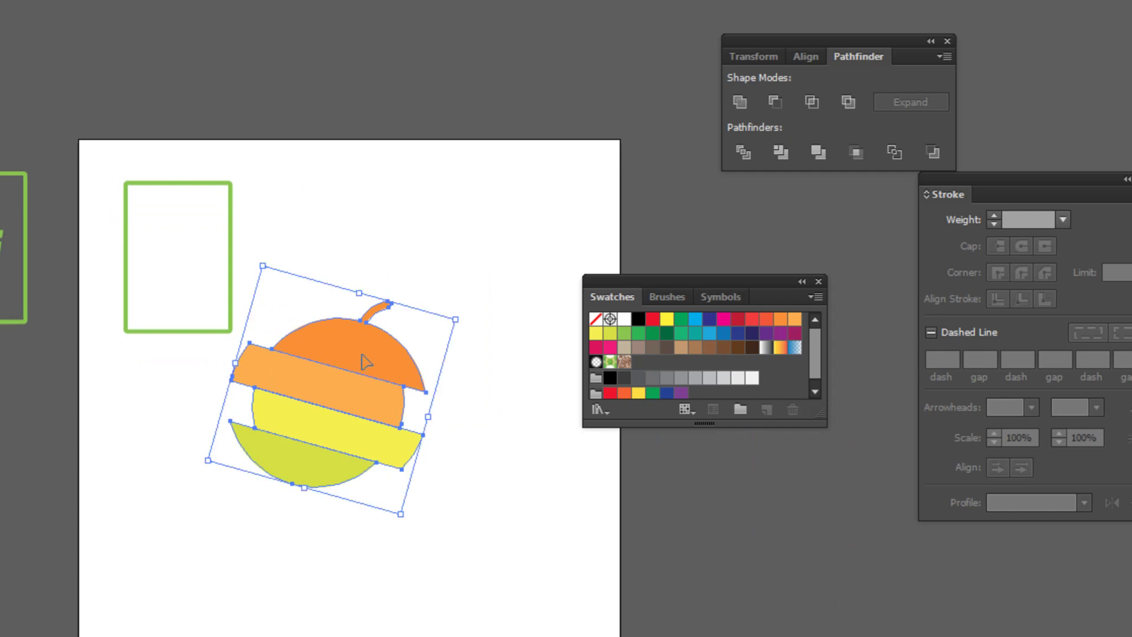
drag(453, 320, 404, 350)
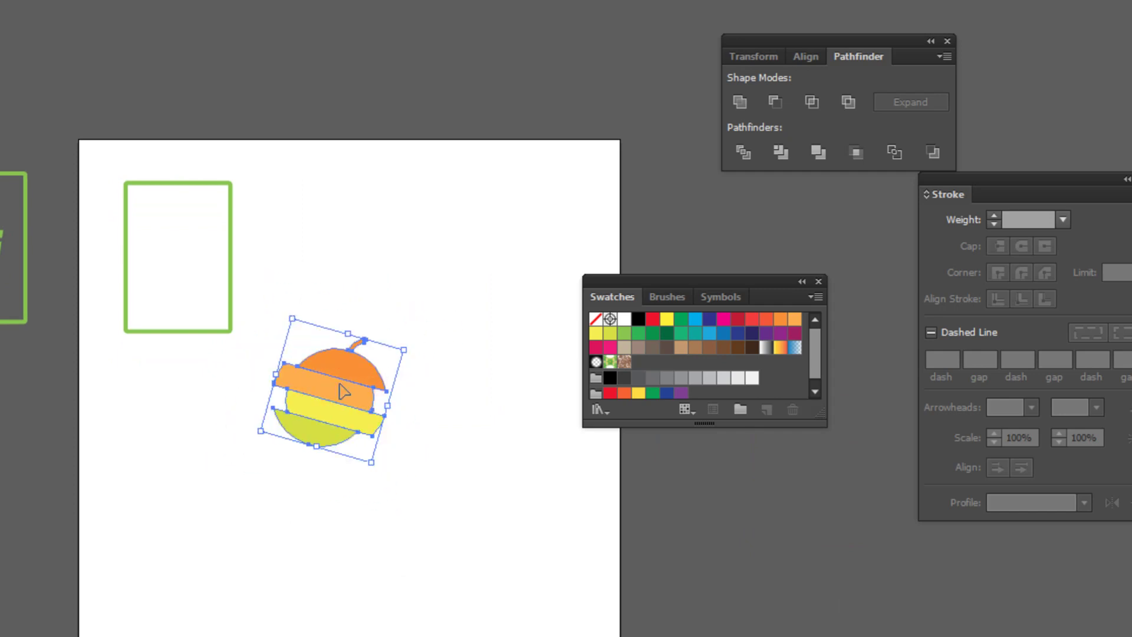
drag(341, 384, 235, 245)
drag(247, 202, 230, 218)
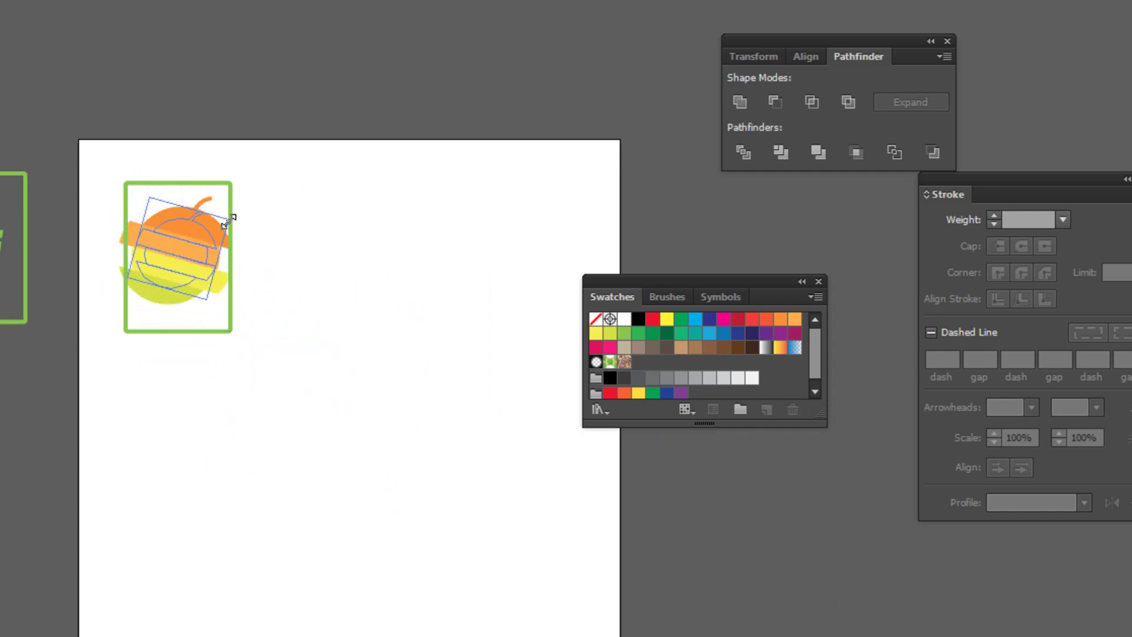
Step: Fine-tune the fruit's position within the green frame and select frame and fruit together
drag(216, 346, 350, 429)
click(386, 419)
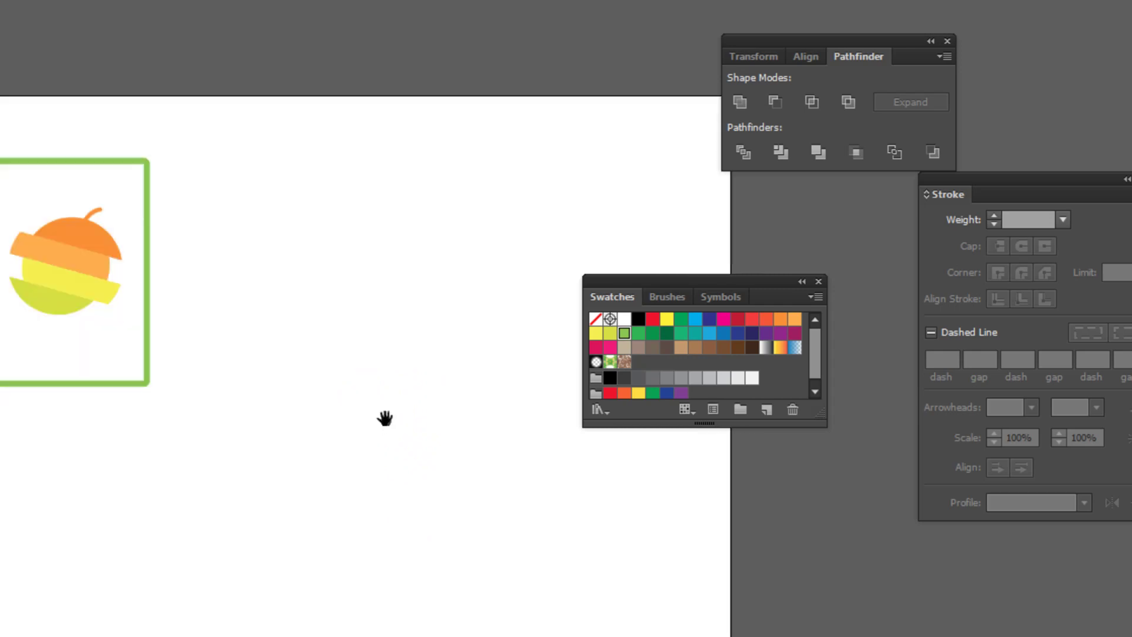
drag(27, 329, 157, 430)
drag(210, 351, 215, 357)
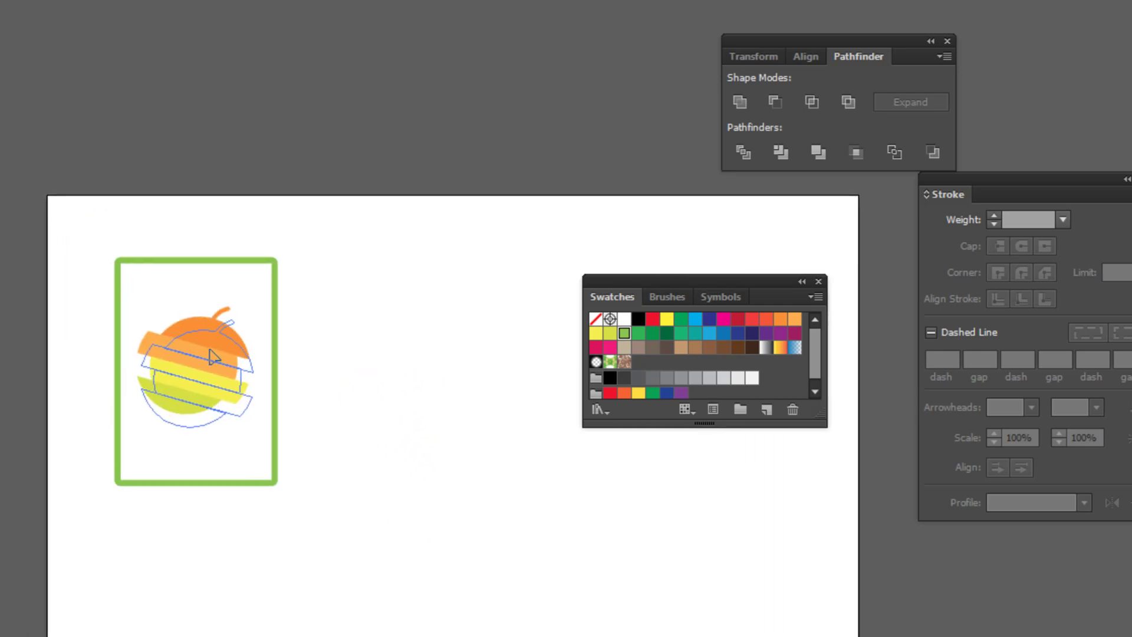
drag(282, 463, 301, 502)
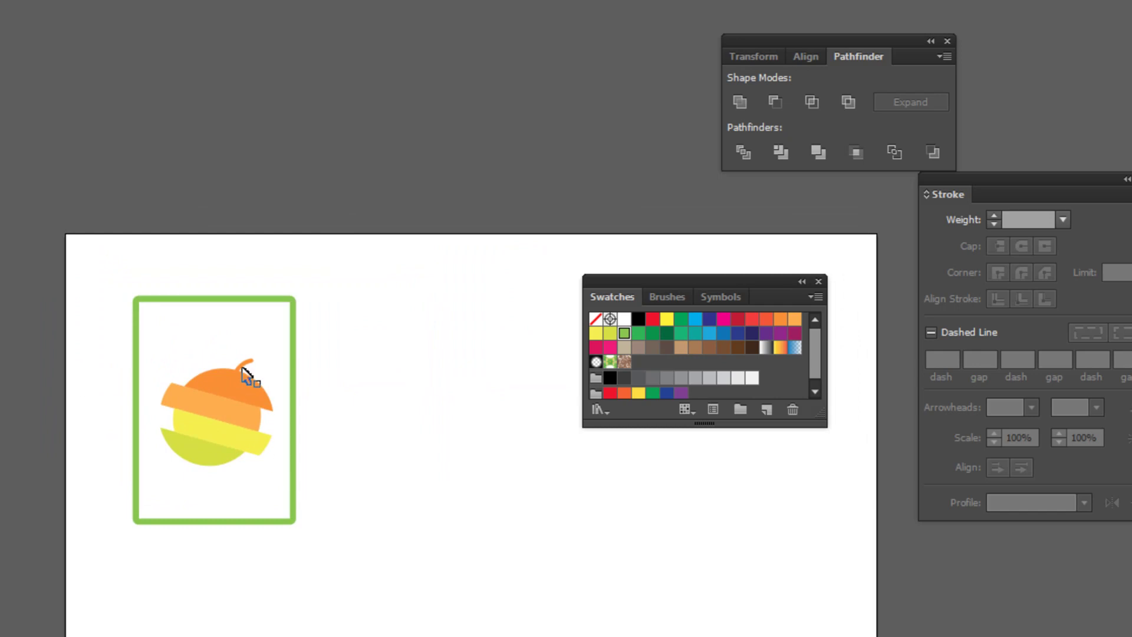
drag(160, 267, 335, 468)
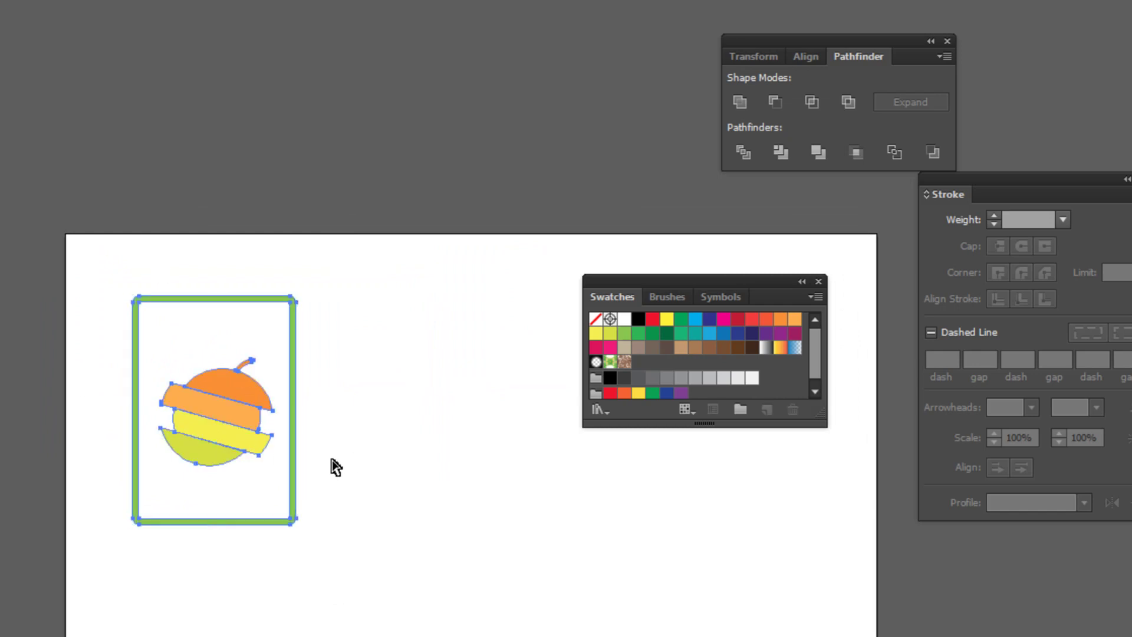
Step: Bring the drink, lamp and mouse icons from the pasteboard onto the artboard beside the fruit
scroll(335, 467, down, 2)
scroll(530, 413, down, 2)
drag(700, 292, 974, 628)
drag(664, 505, 625, 513)
click(461, 463)
click(117, 393)
drag(117, 394, 604, 393)
drag(327, 395, 407, 394)
mouse_move(12, 407)
mouse_down()
mouse_move(410, 625)
mouse_move(388, 626)
mouse_up()
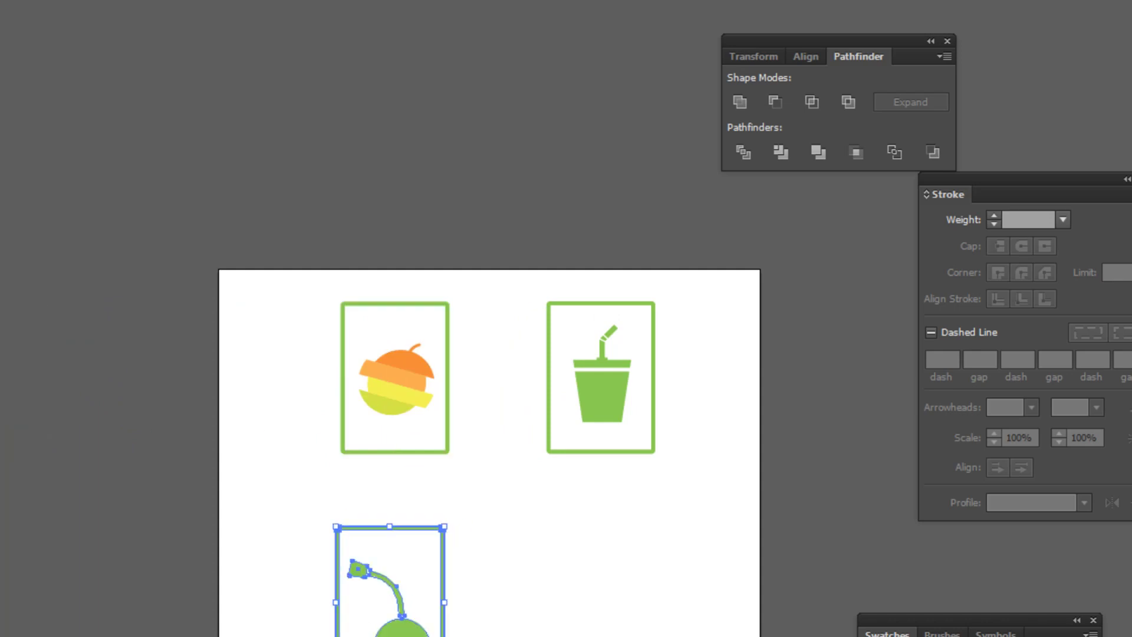
mouse_move(24, 589)
mouse_down()
mouse_move(601, 632)
mouse_move(624, 599)
mouse_up()
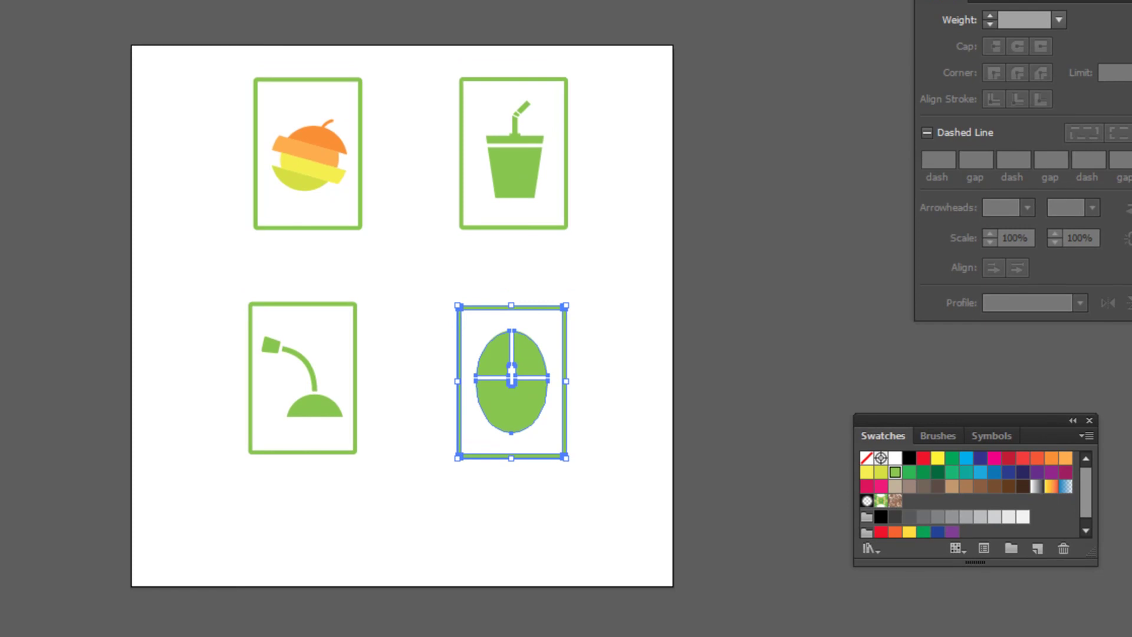
Step: Move all four icons together to centre the two-by-two grid on the artboard
click(394, 215)
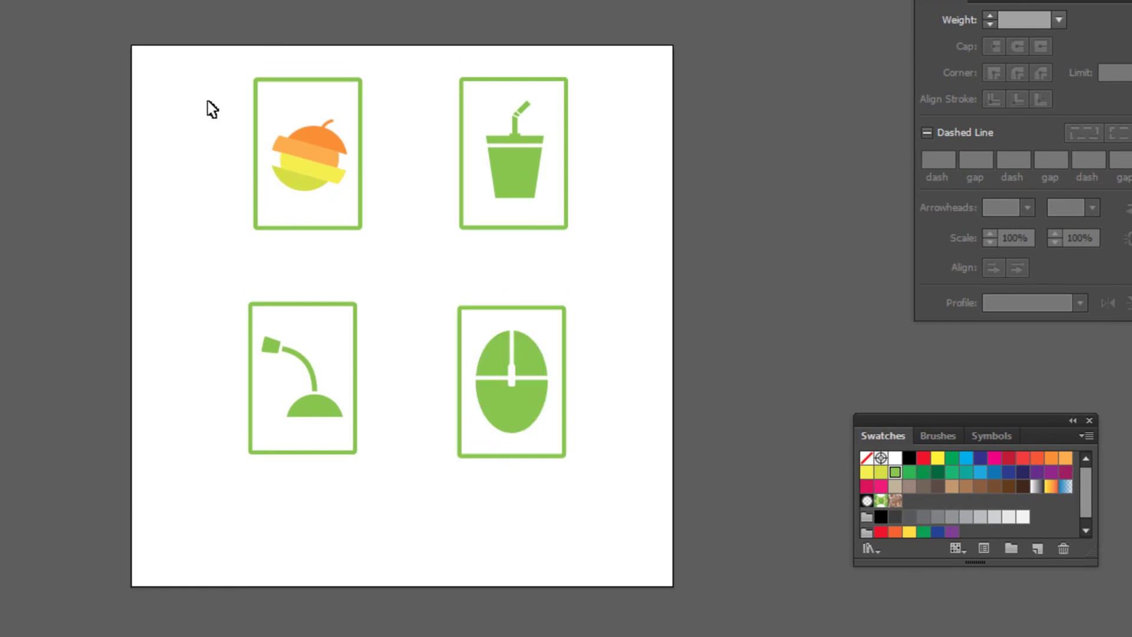
drag(210, 106, 600, 464)
drag(515, 163, 495, 212)
click(745, 109)
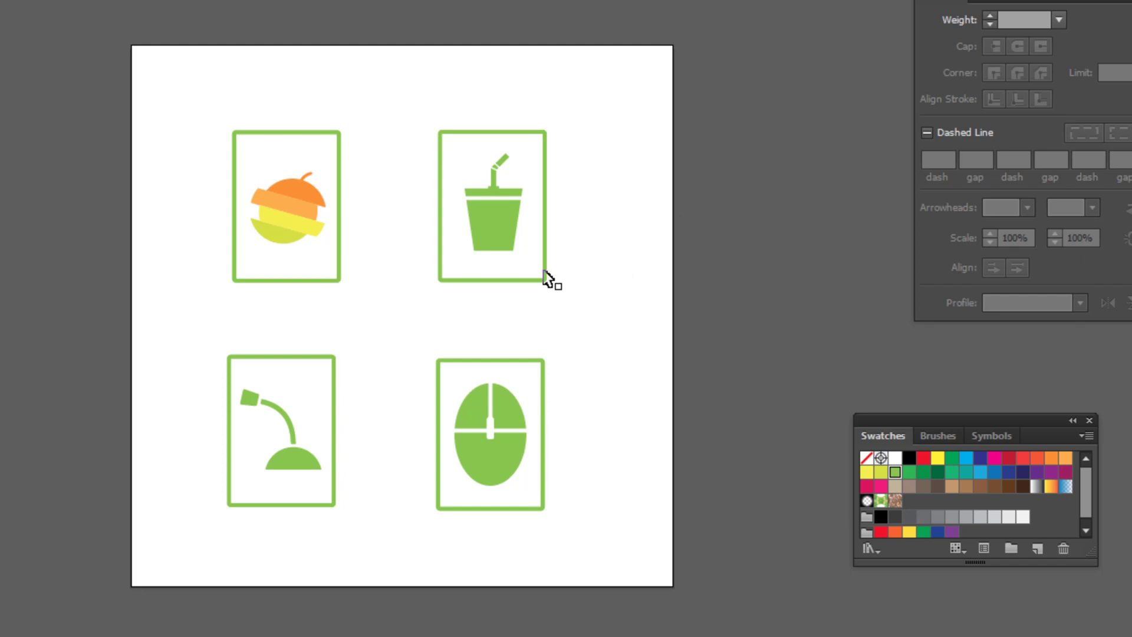
click(513, 240)
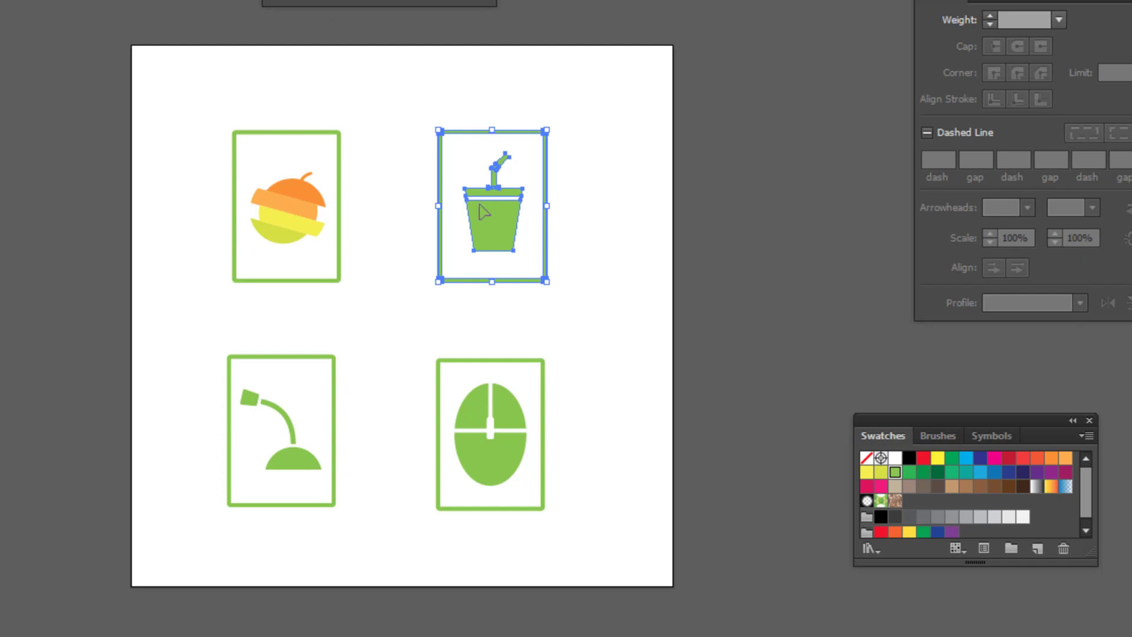
click(538, 221)
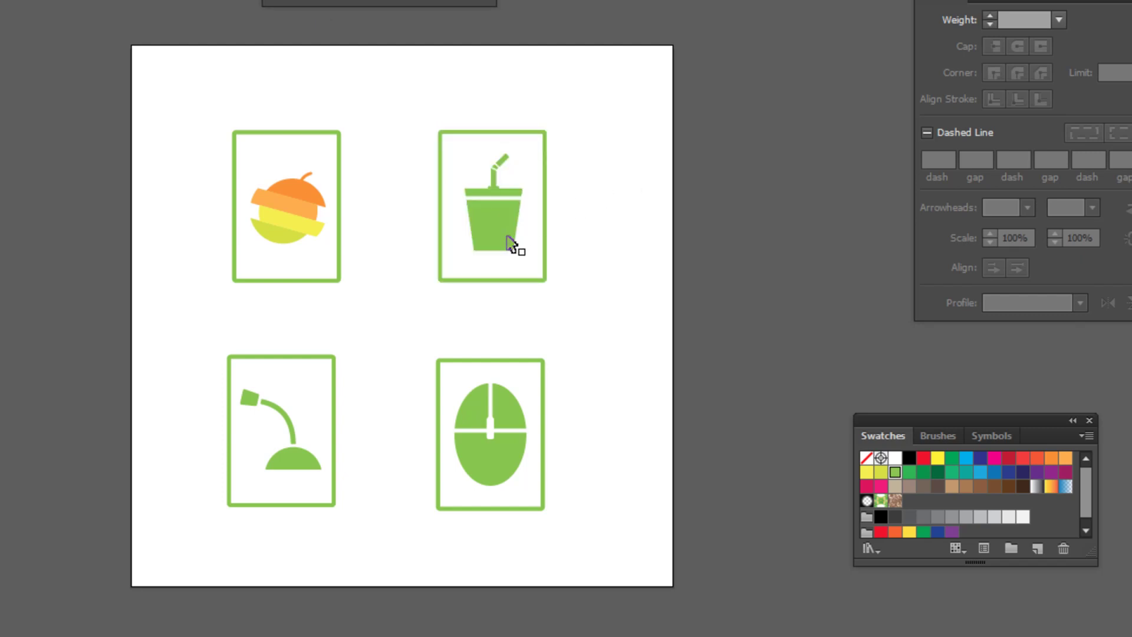